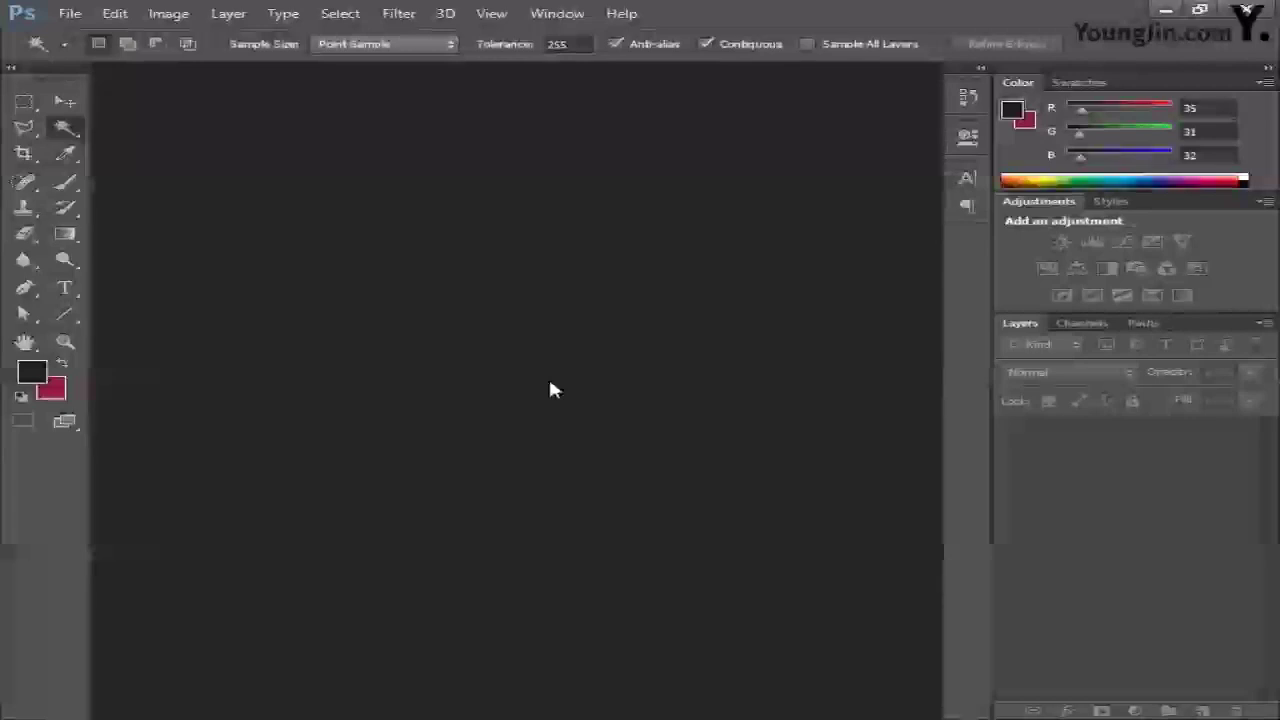
Step: Create a 166 × 246 mm CMYK document named 포토샵 작업 at 100 pixels/inch with white background contents
{"action": "left_click", "coordinate": [69, 13]}
{"action": "left_click", "coordinate": [49, 34]}
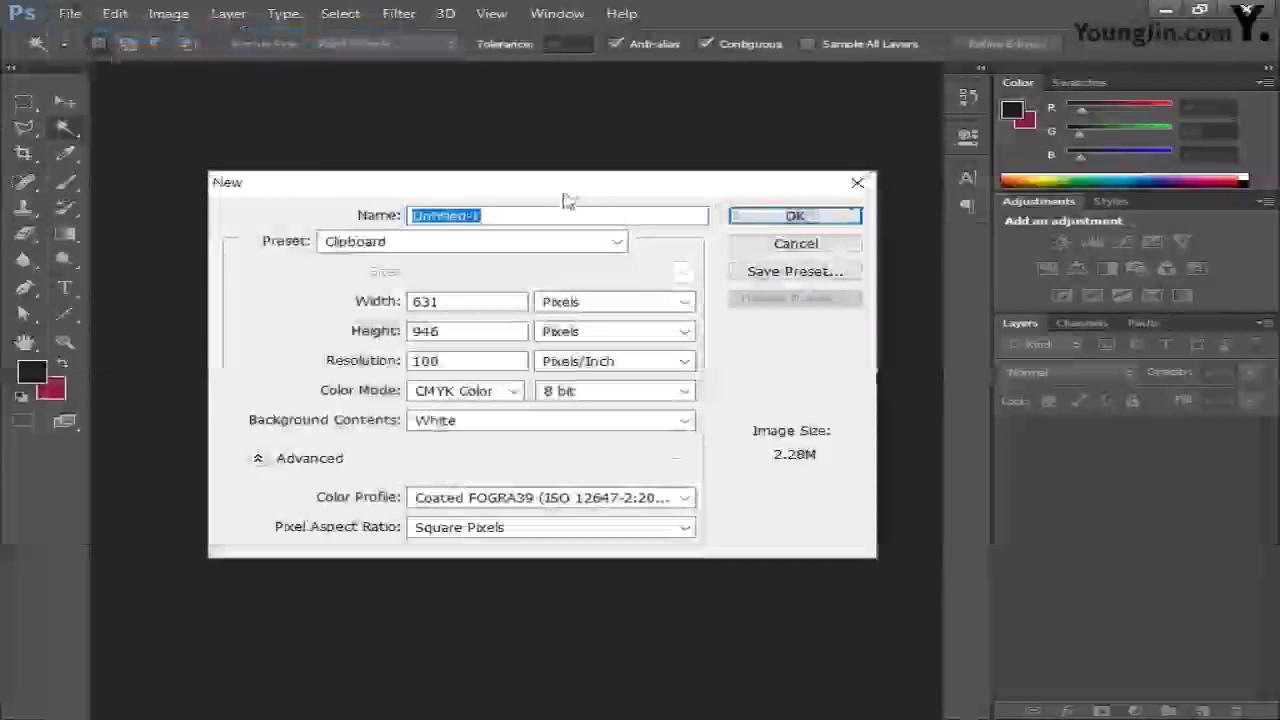
{"action": "type", "text": "E토샵 작품"}
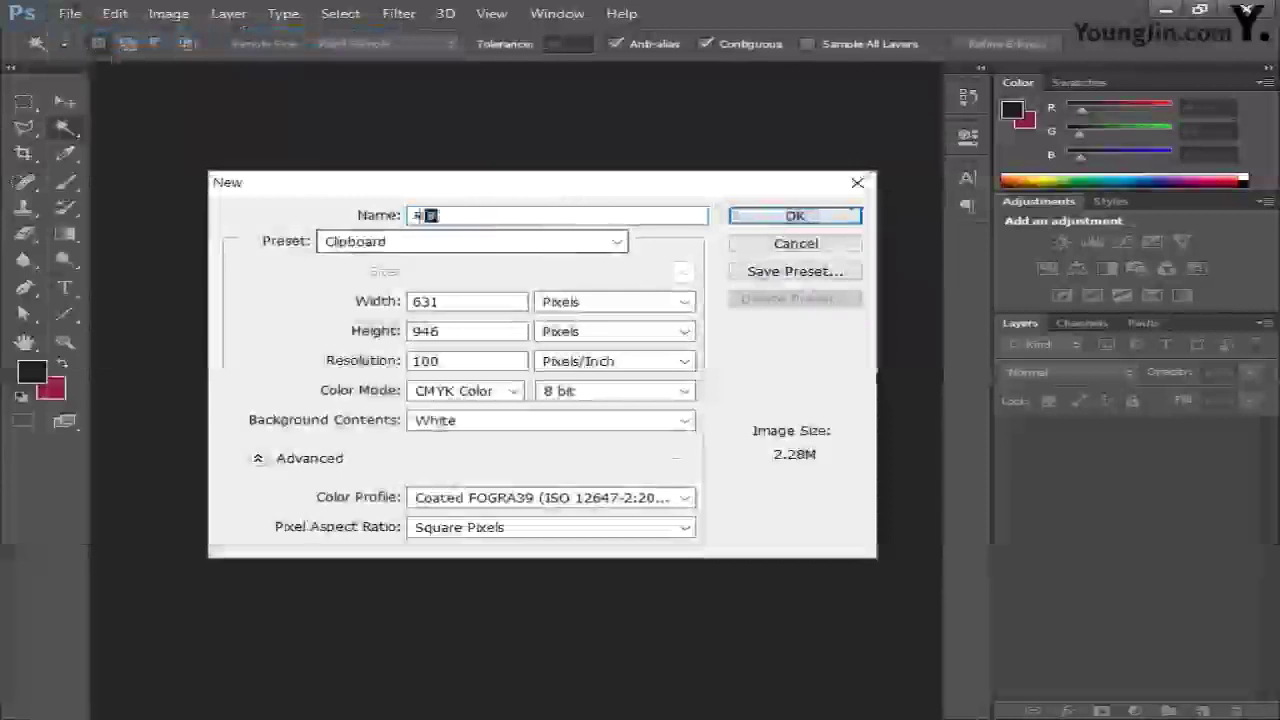
{"action": "double_click", "coordinate": [485, 301]}
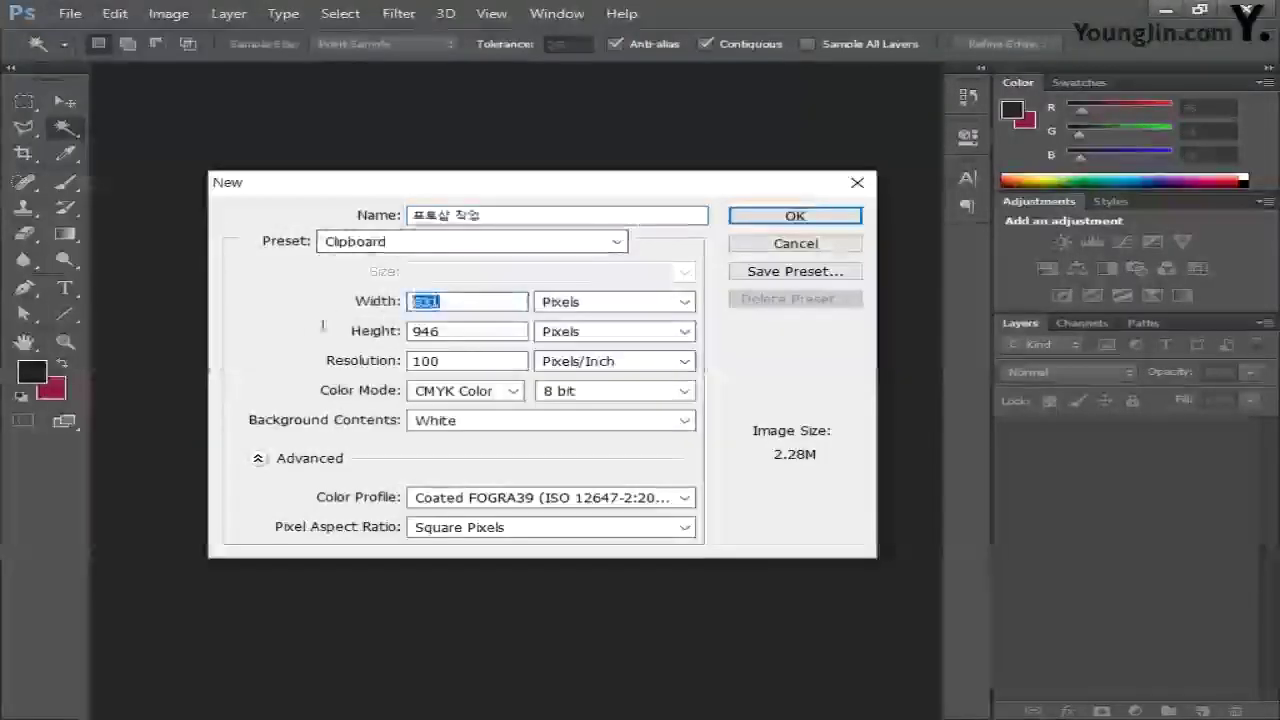
{"action": "type", "text": "166"}
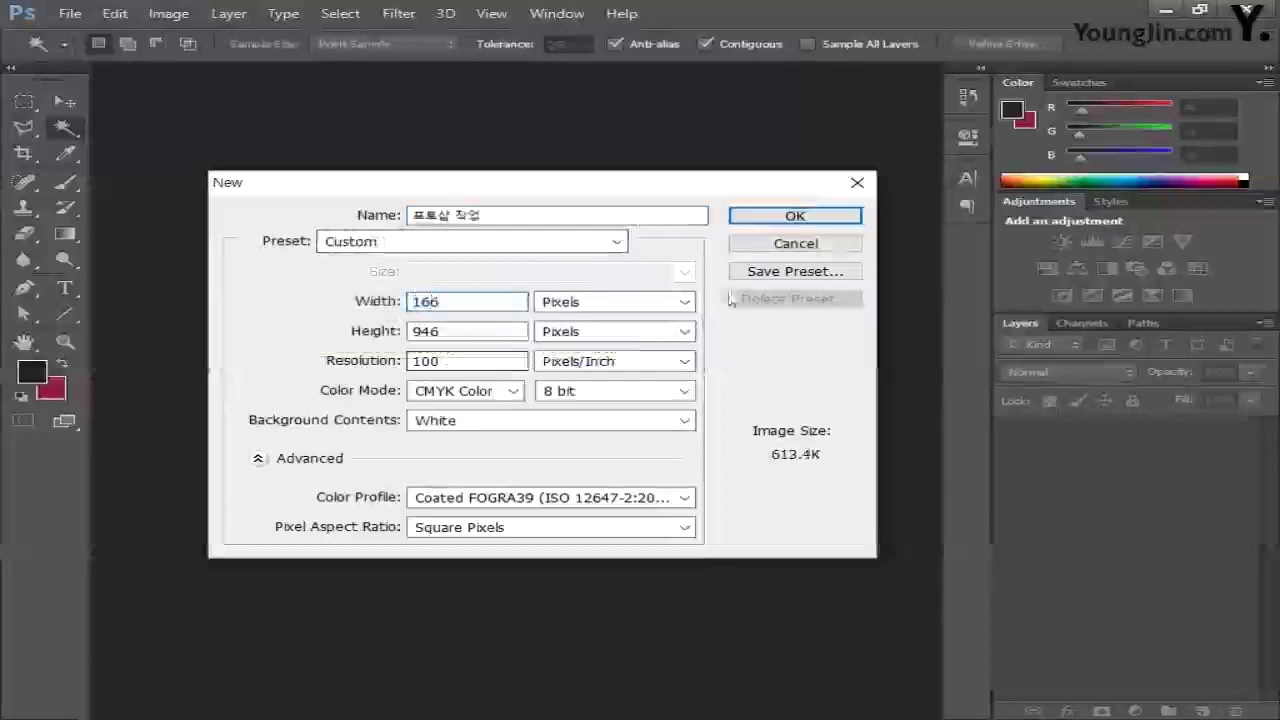
{"action": "left_click", "coordinate": [685, 301]}
{"action": "left_click", "coordinate": [637, 371]}
{"action": "double_click", "coordinate": [492, 334]}
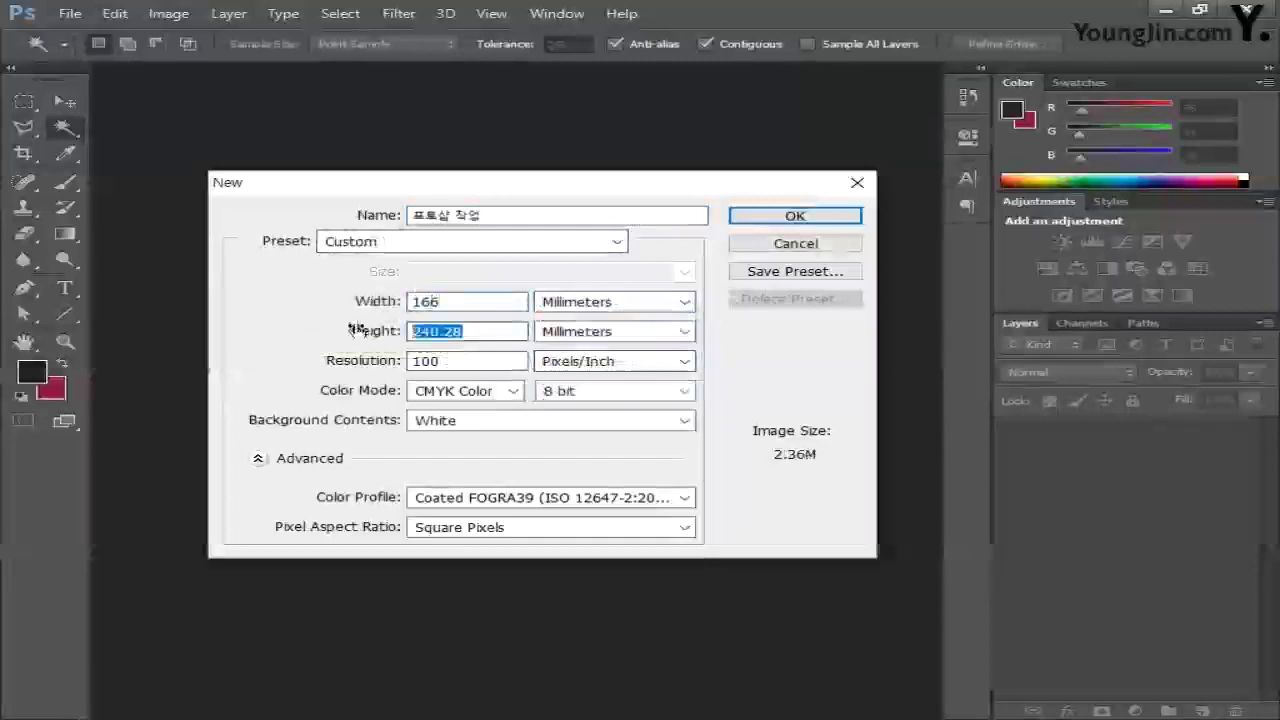
{"action": "type", "text": "246"}
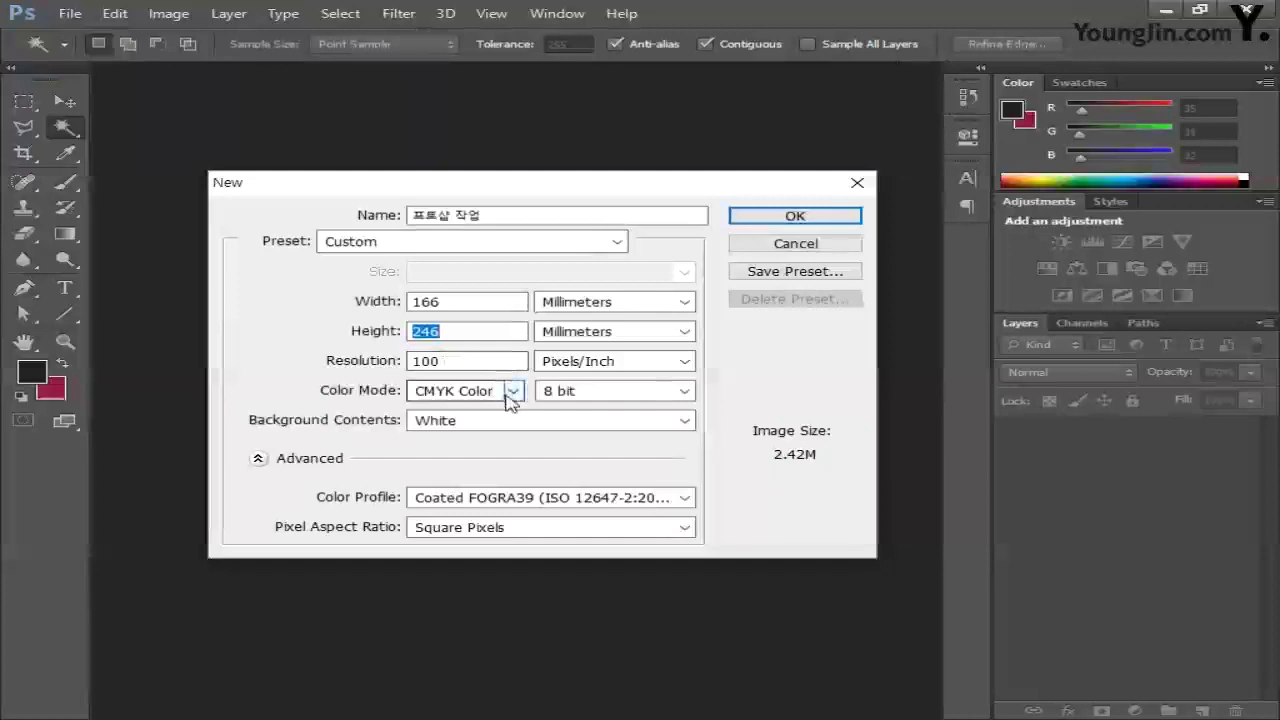
{"action": "left_click", "coordinate": [795, 216]}
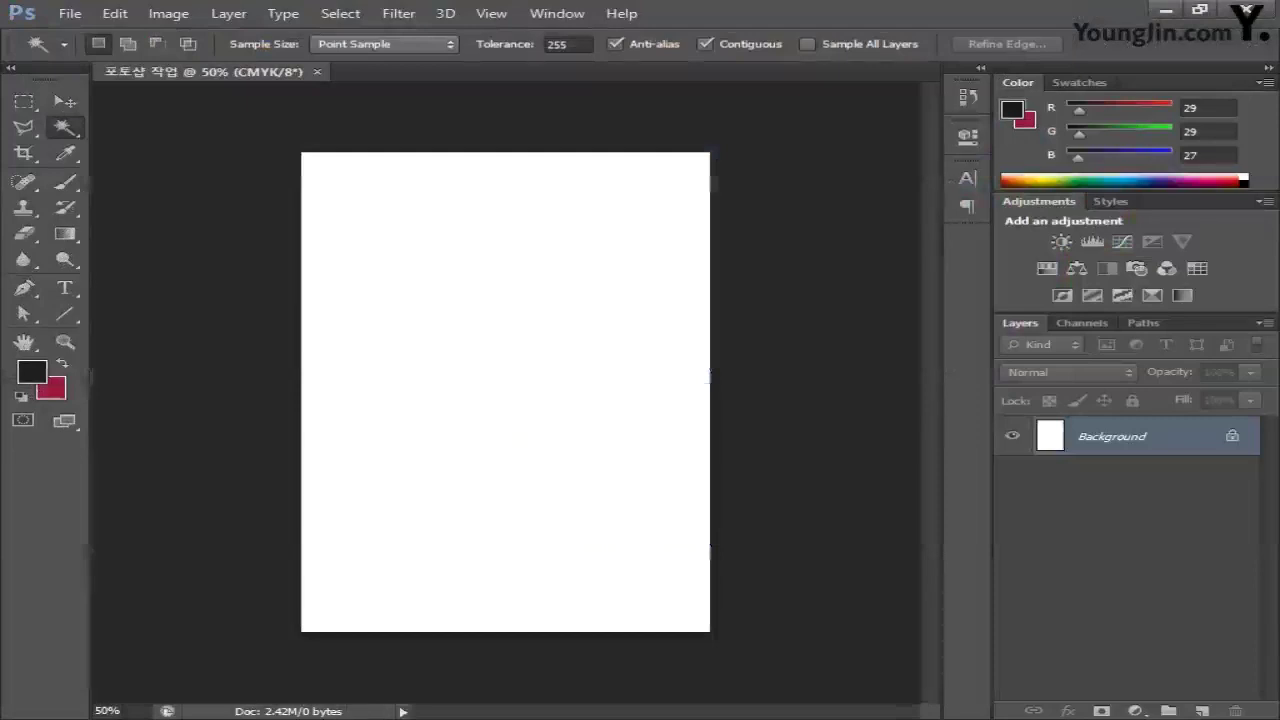
Step: Paste the copied red grid into the document as pixels and commit its placement at 100% size
{"action": "key", "text": "ctrl+v"}
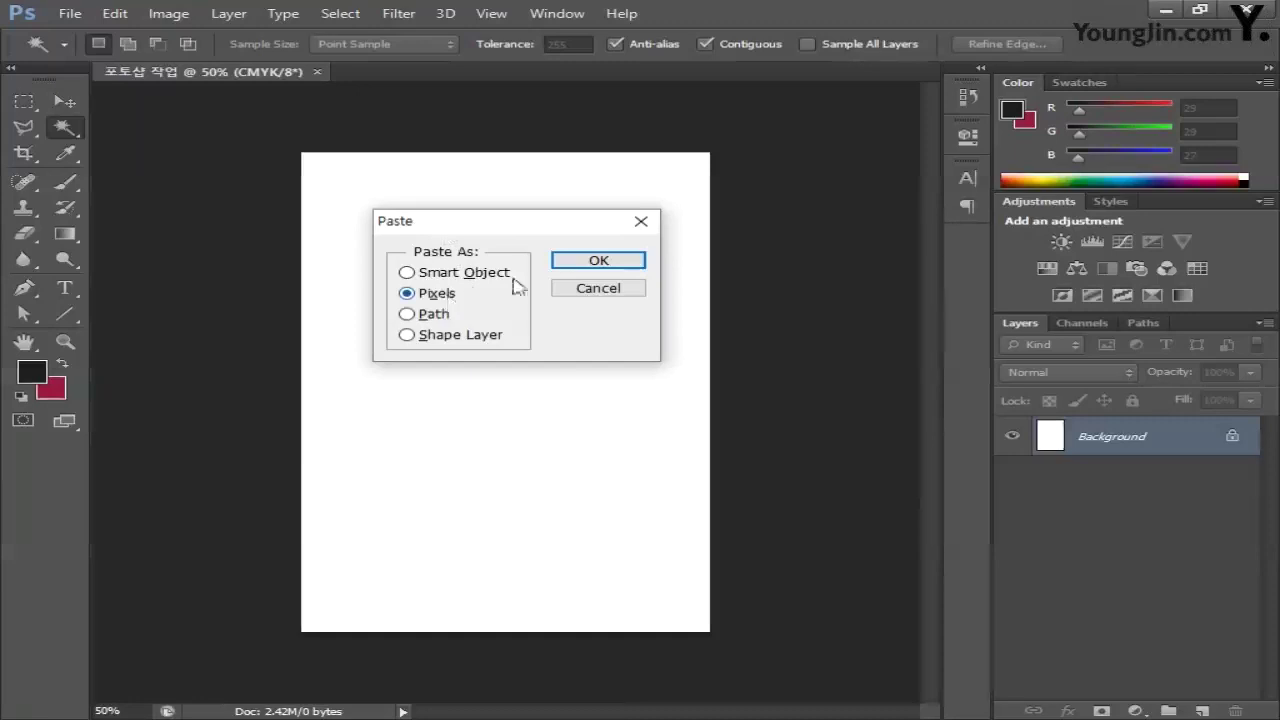
{"action": "left_click", "coordinate": [615, 262]}
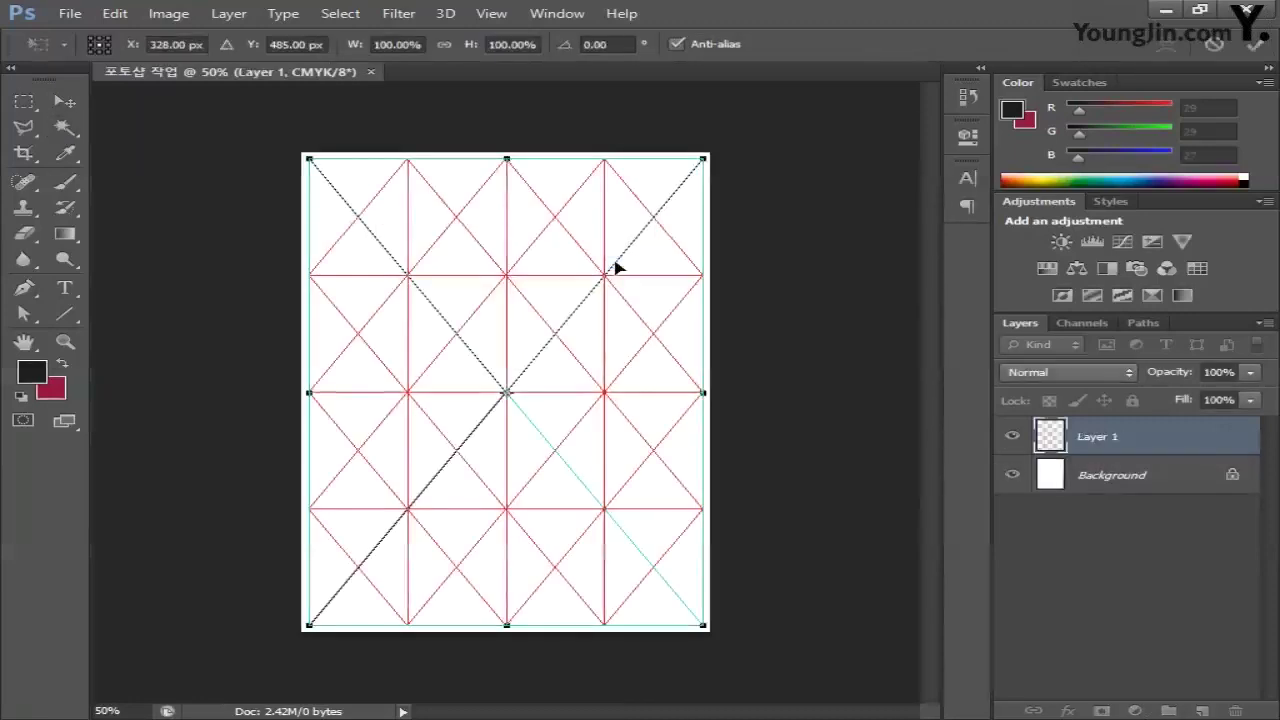
{"action": "key", "text": "Return"}
{"action": "key", "text": "w"}
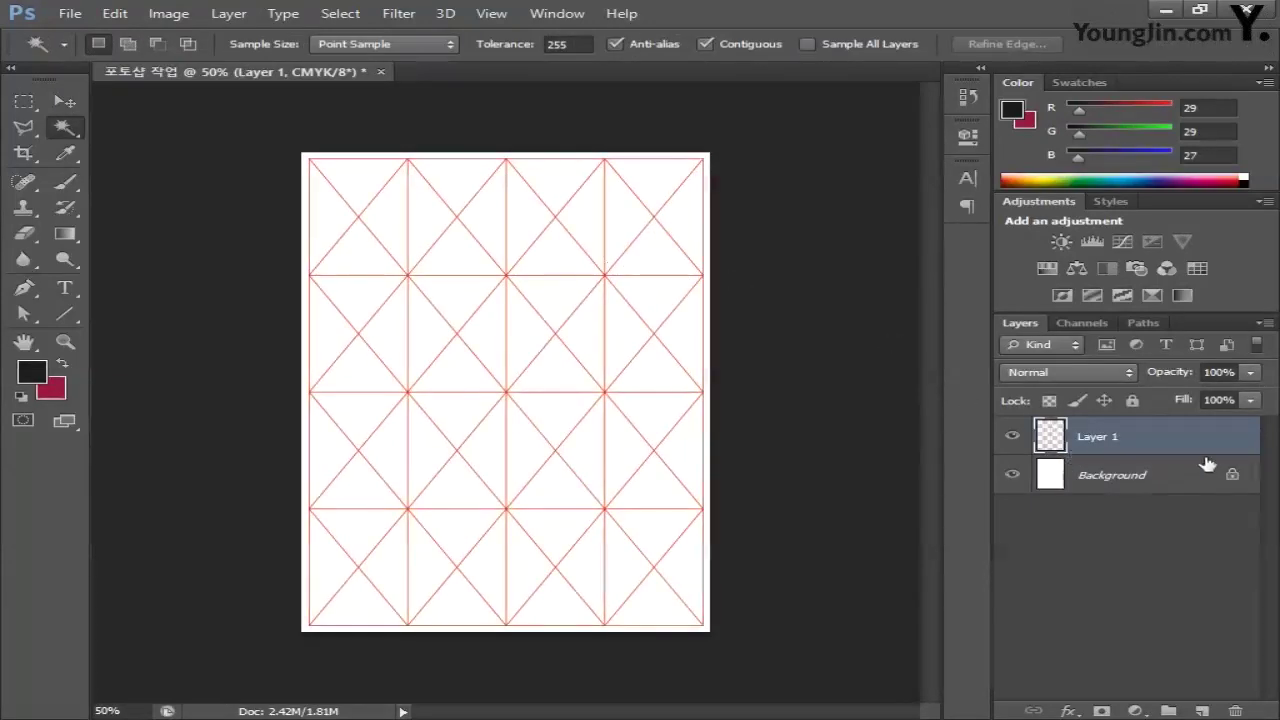
Step: Rename the pasted grid layer to 그리드 and fully lock it
{"action": "double_click", "coordinate": [1098, 437]}
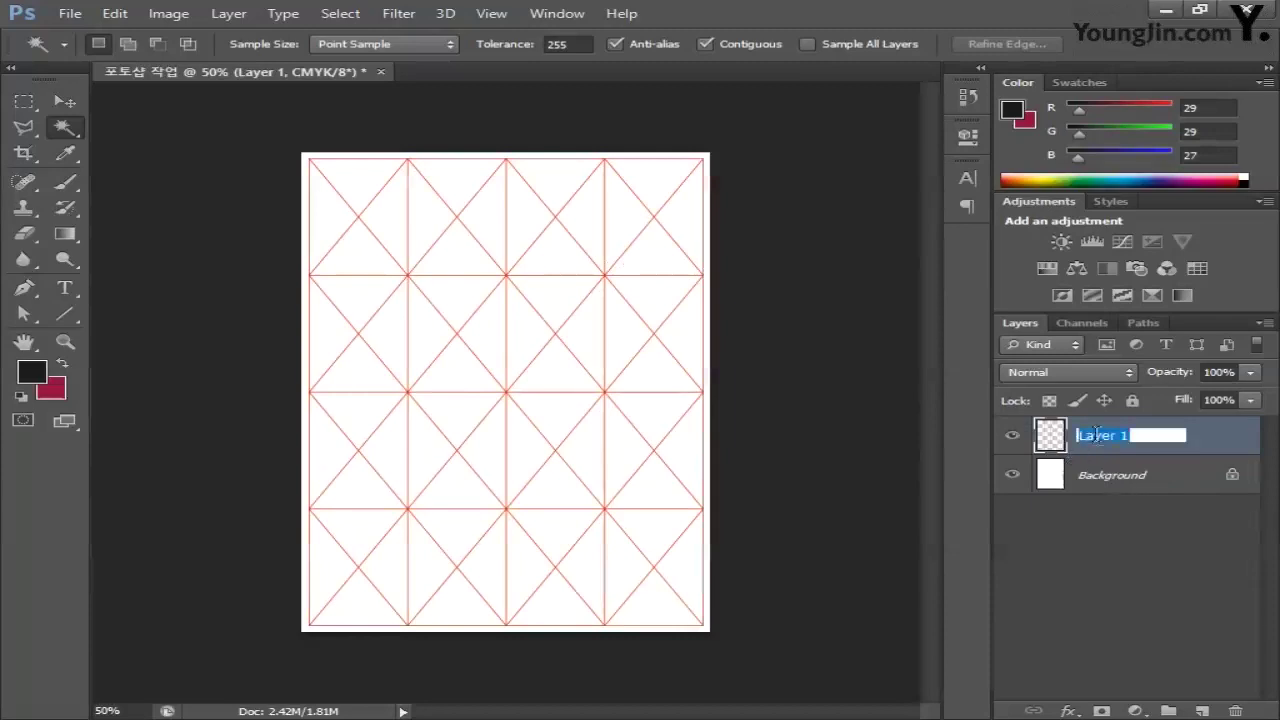
{"action": "type", "text": "그리드"}
{"action": "left_click", "coordinate": [1188, 502]}
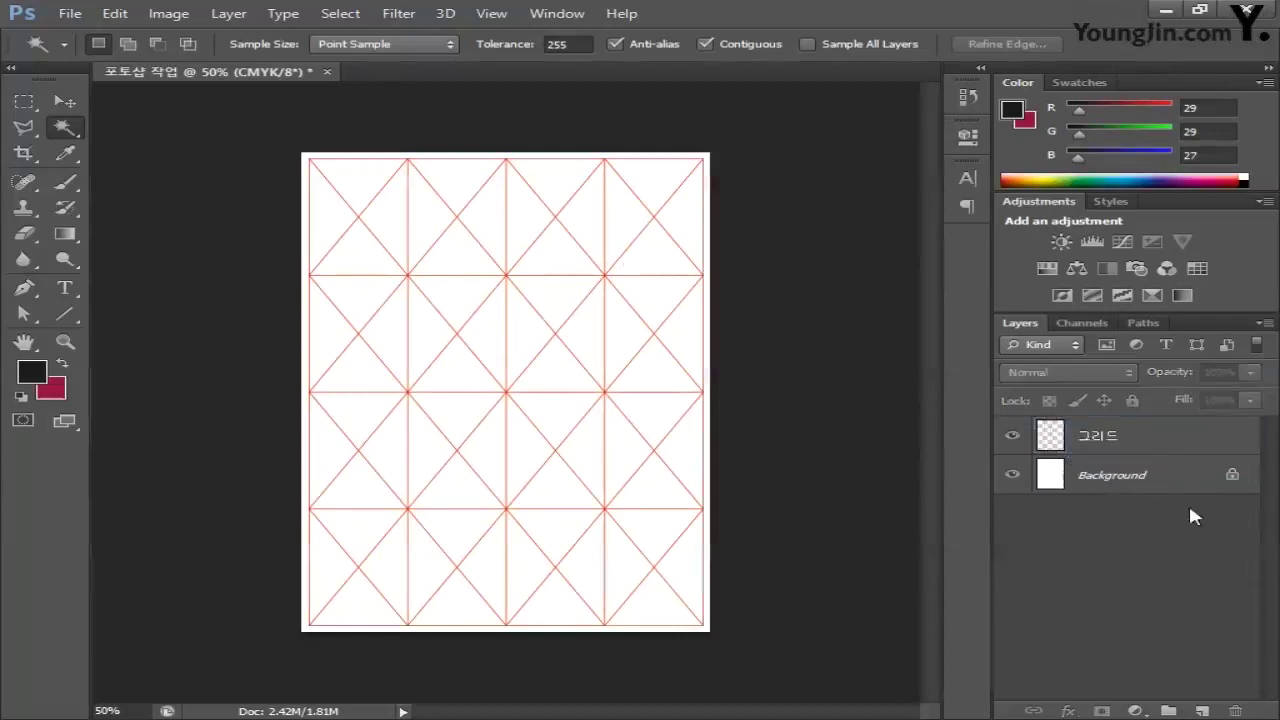
{"action": "left_click", "coordinate": [1166, 443]}
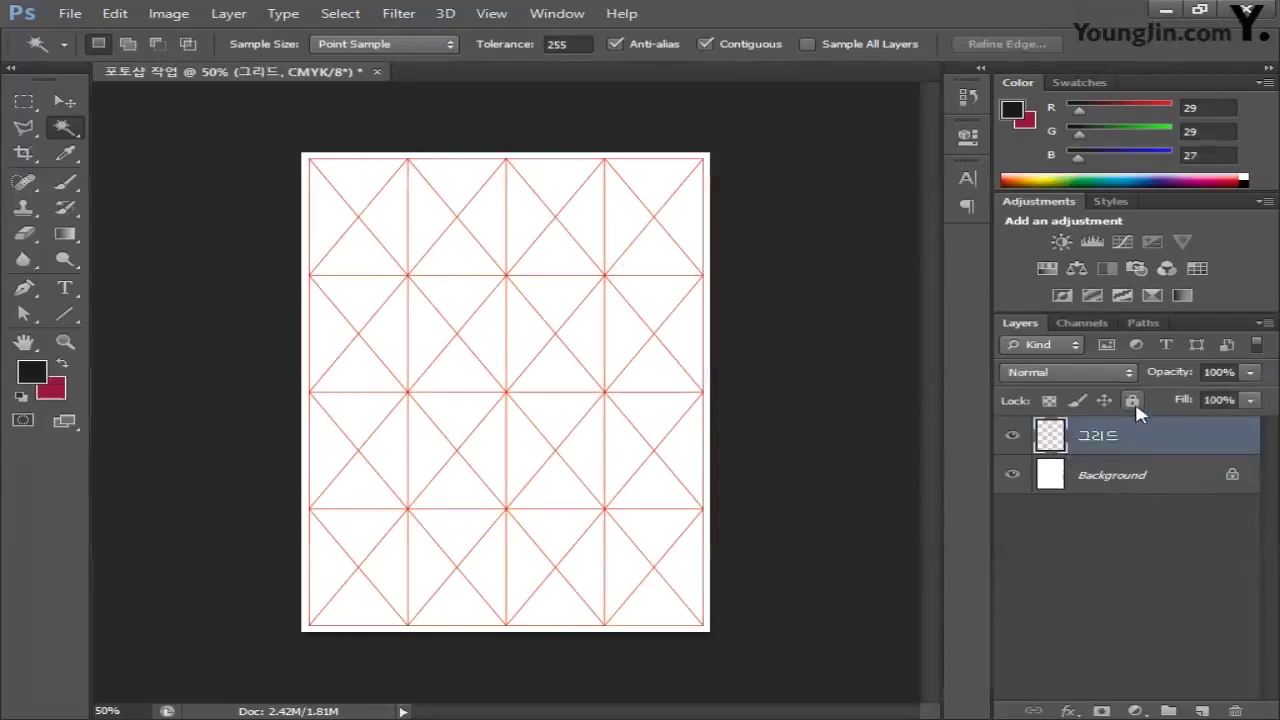
{"action": "left_click", "coordinate": [1132, 401]}
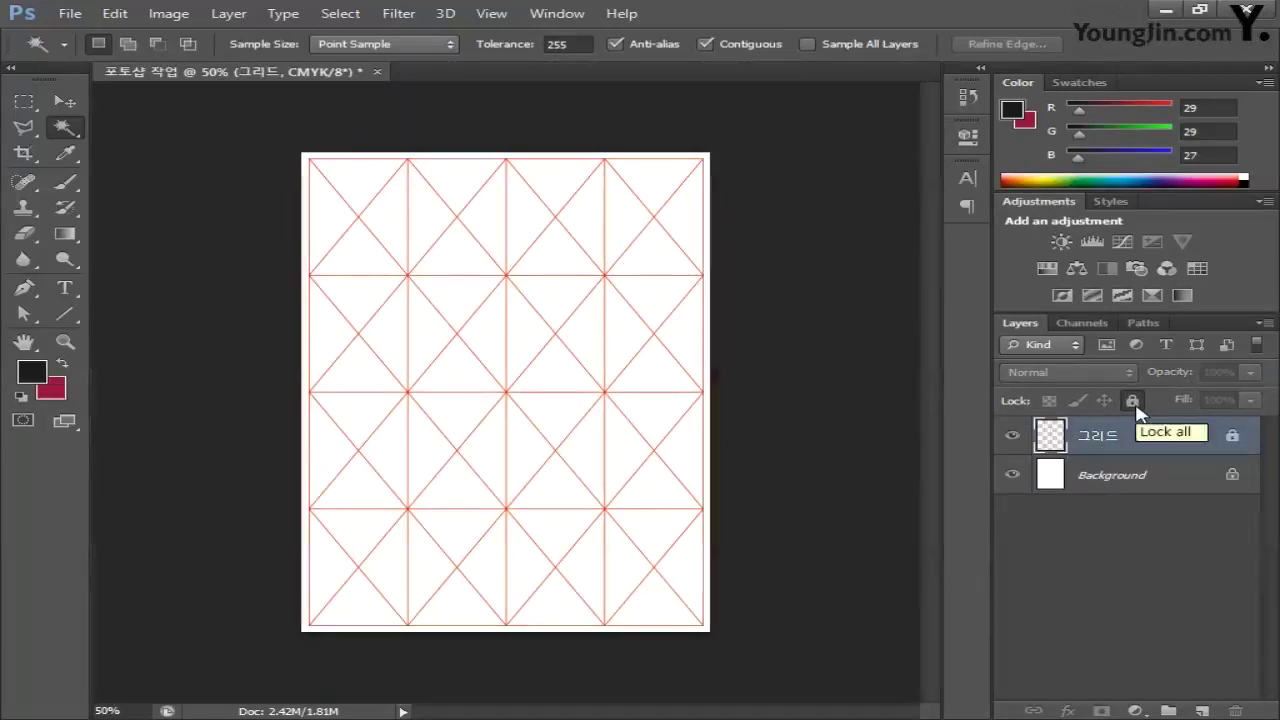
Step: Save the document in the 작업 folder as 포토샵 작업 in Photoshop format with Maximize Compatibility on
{"action": "left_click", "coordinate": [69, 13]}
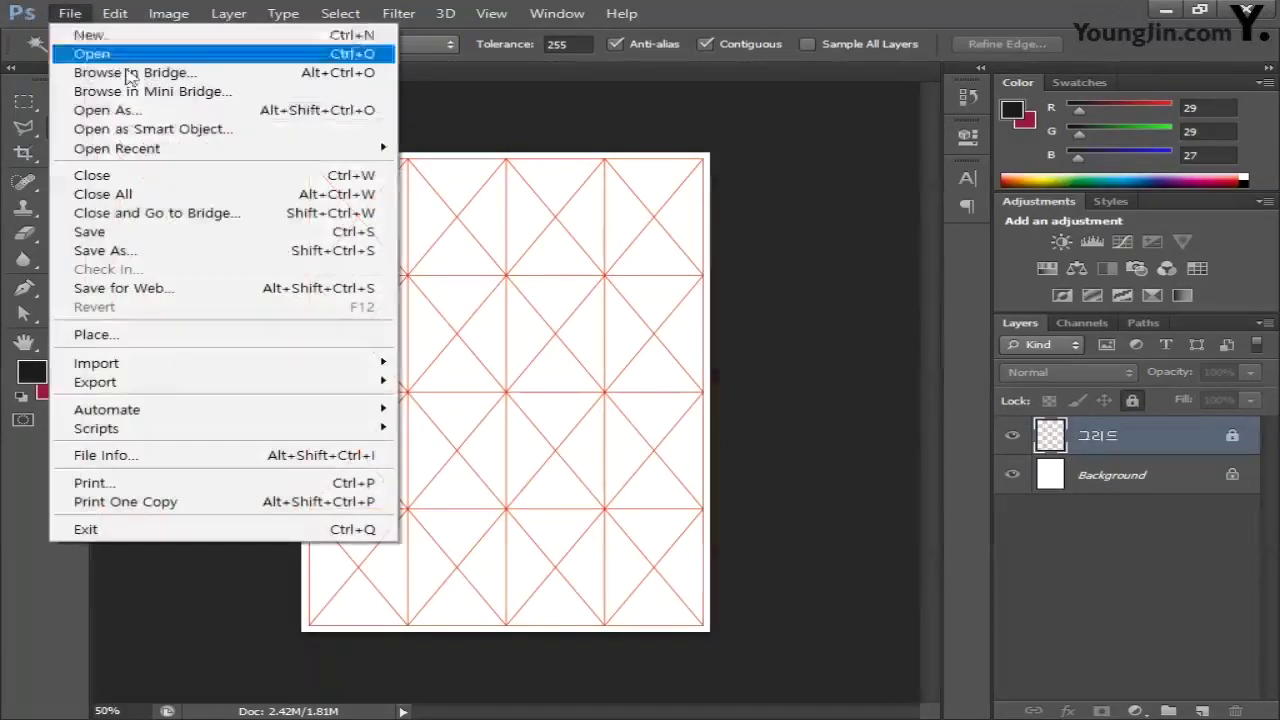
{"action": "left_click", "coordinate": [162, 236]}
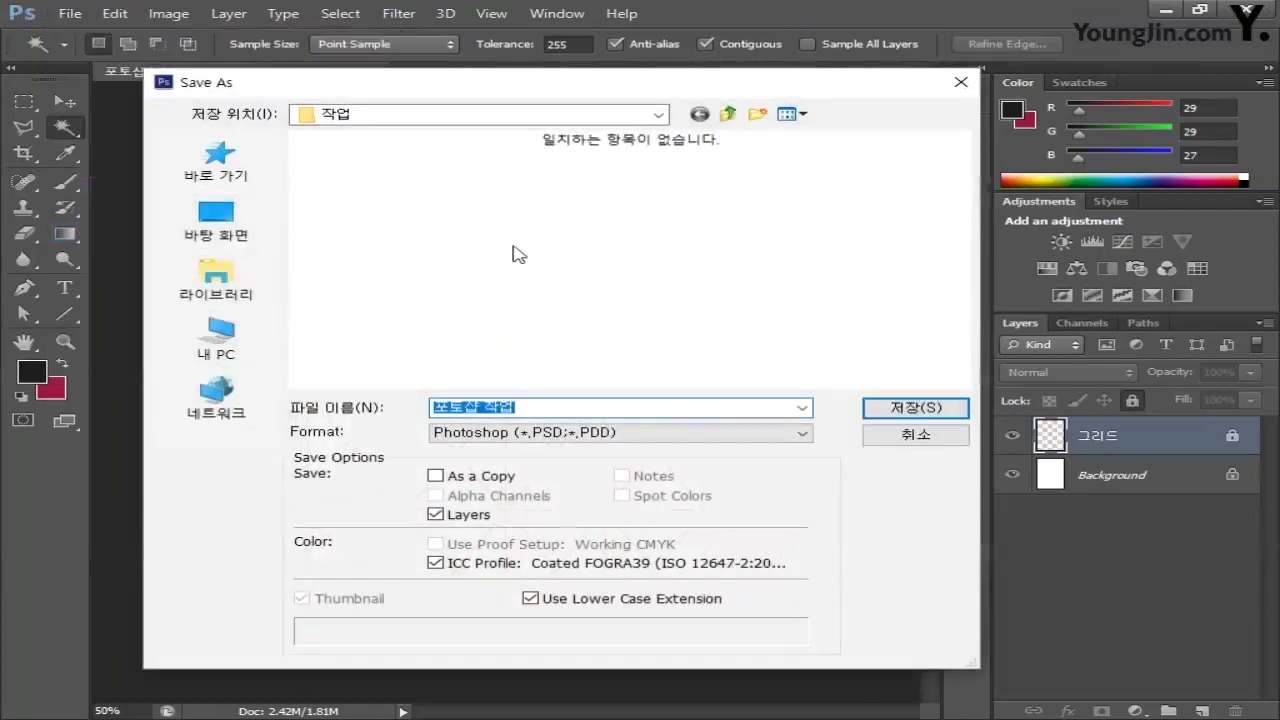
{"action": "left_click", "coordinate": [893, 408]}
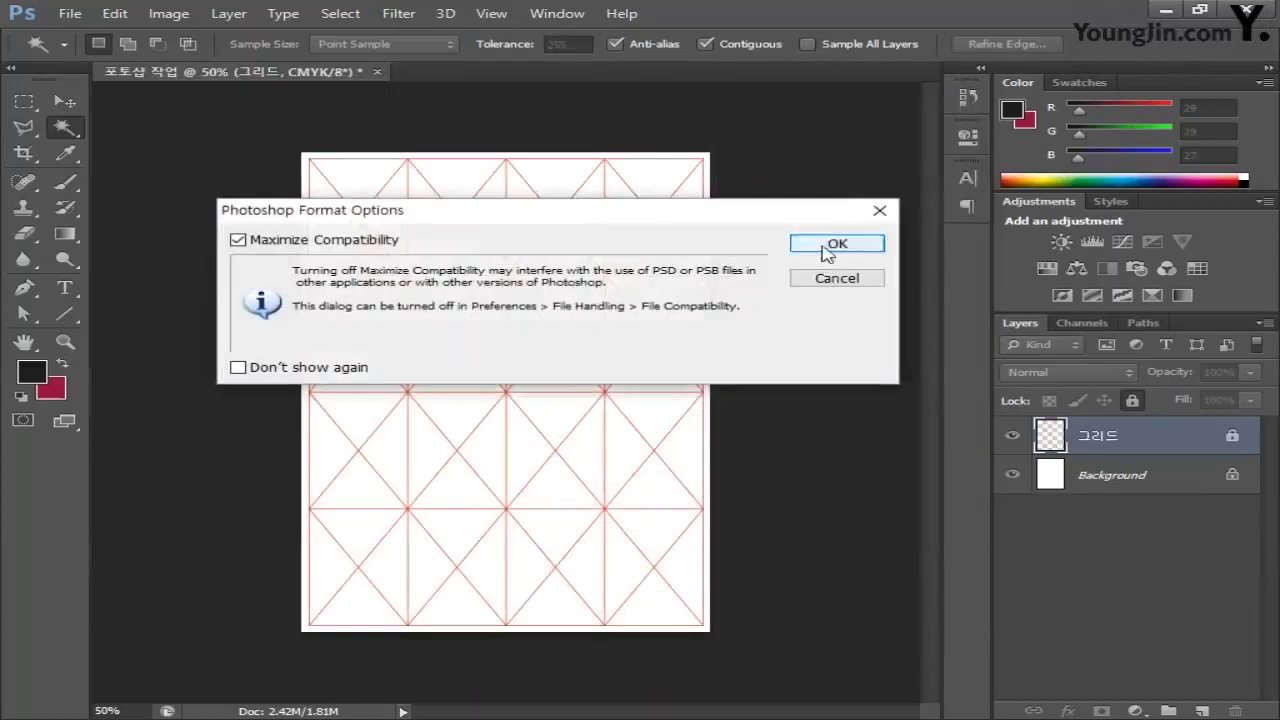
{"action": "left_click", "coordinate": [823, 247]}
Step: Add a new layer named 배경 and place it between the 그리드 layer and the Background
{"action": "key", "text": "v"}
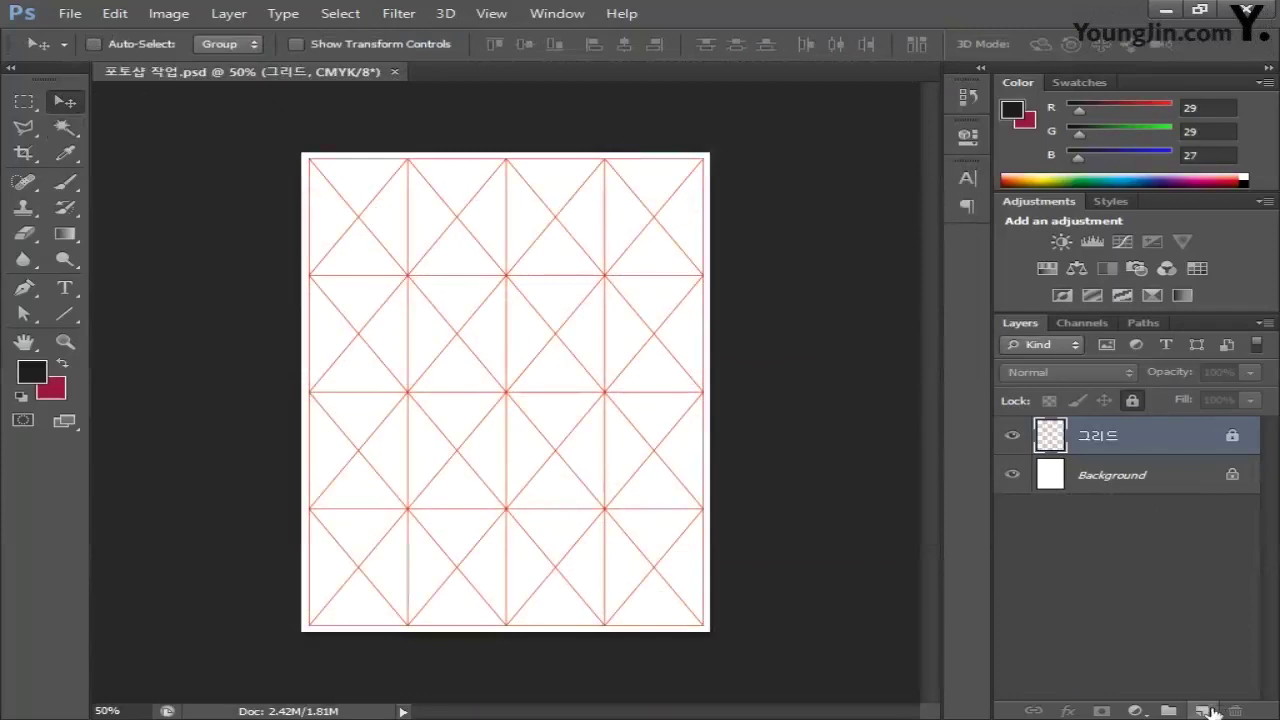
{"action": "left_click", "coordinate": [1205, 709]}
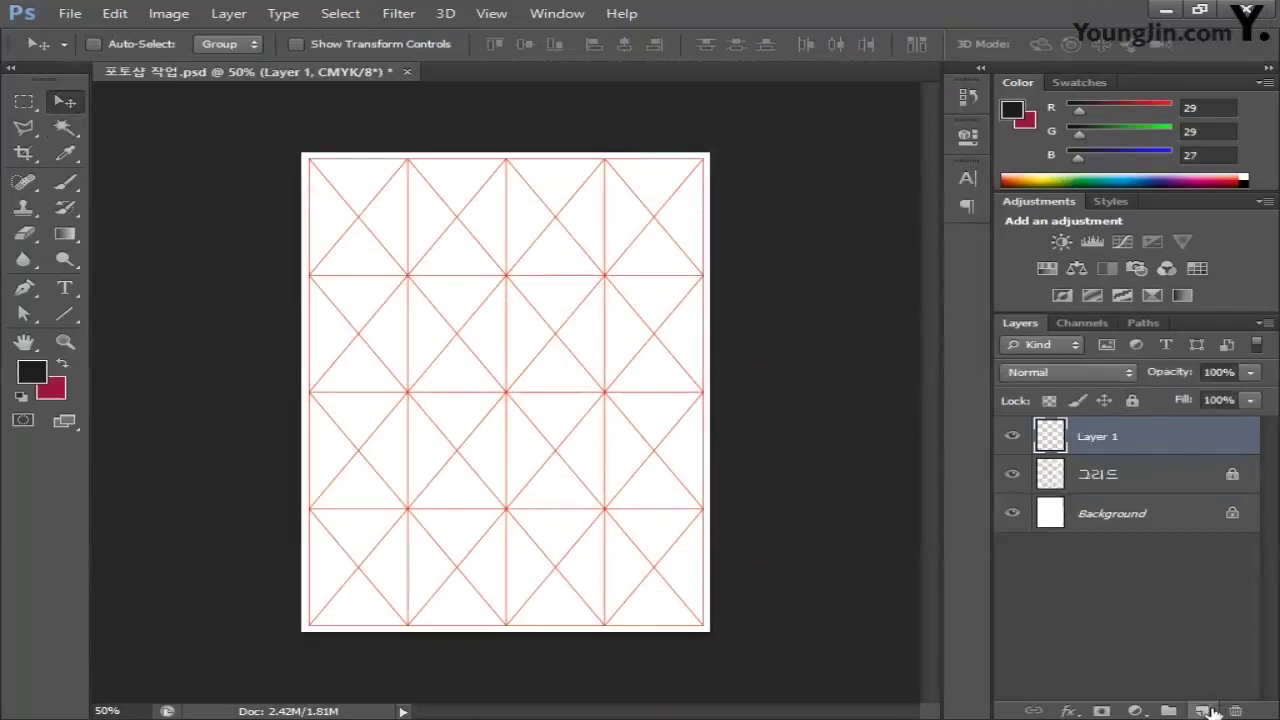
{"action": "double_click", "coordinate": [1103, 445]}
{"action": "type", "text": "ㄷ"}
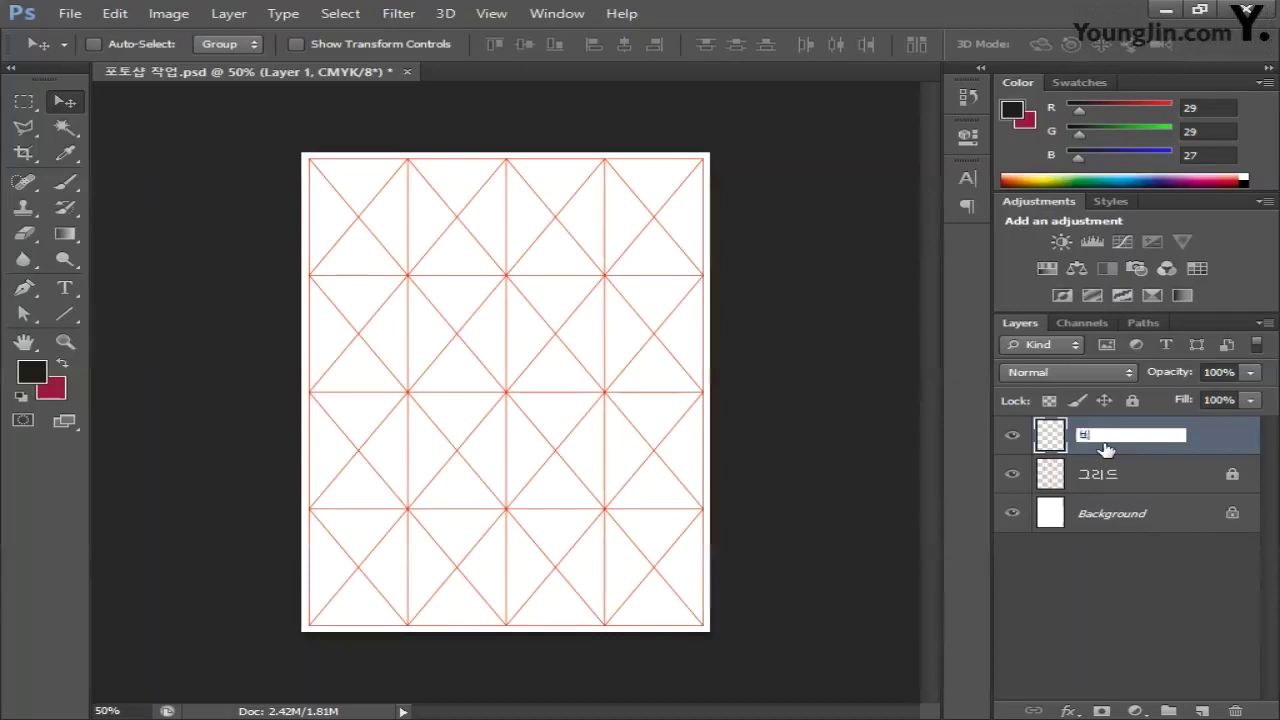
{"action": "type", "text": "ㅐ경"}
{"action": "key", "text": "Return"}
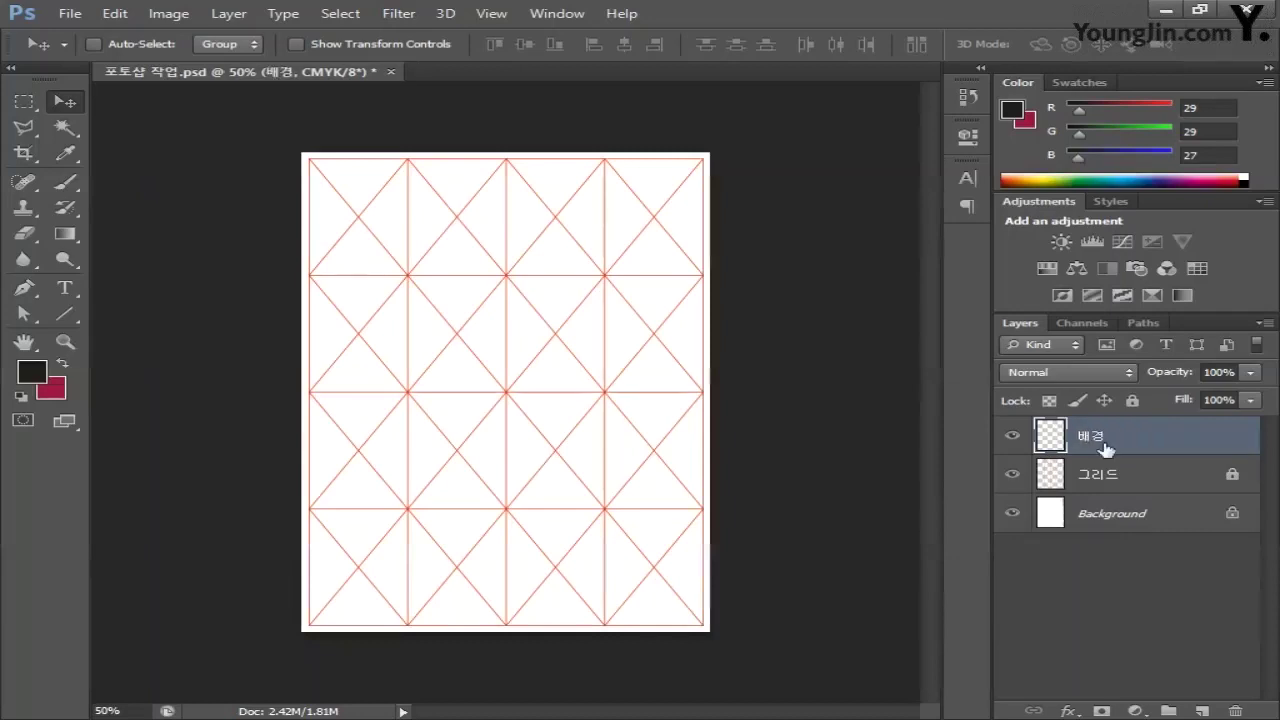
{"action": "left_click_drag", "start_coordinate": [1187, 440], "coordinate": [1183, 494]}
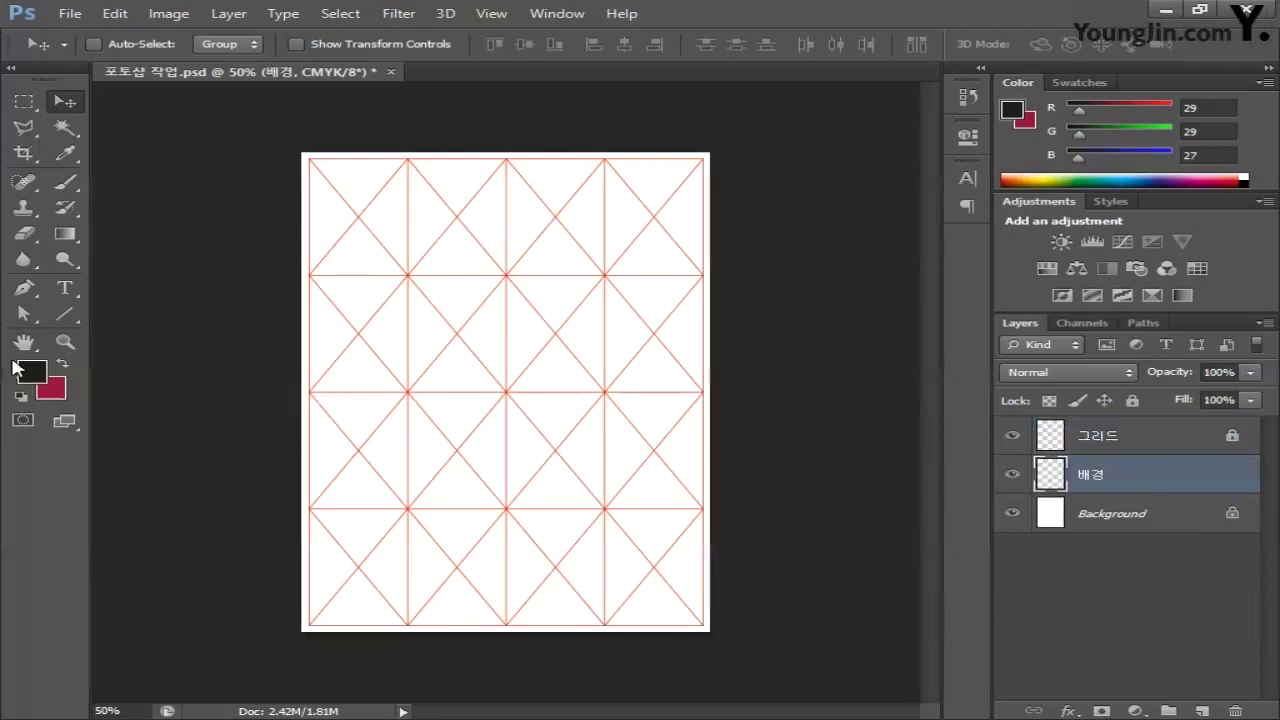
Step: Set the background color to white with CMYK values 0, 0, 0, 0
{"action": "left_click", "coordinate": [57, 389]}
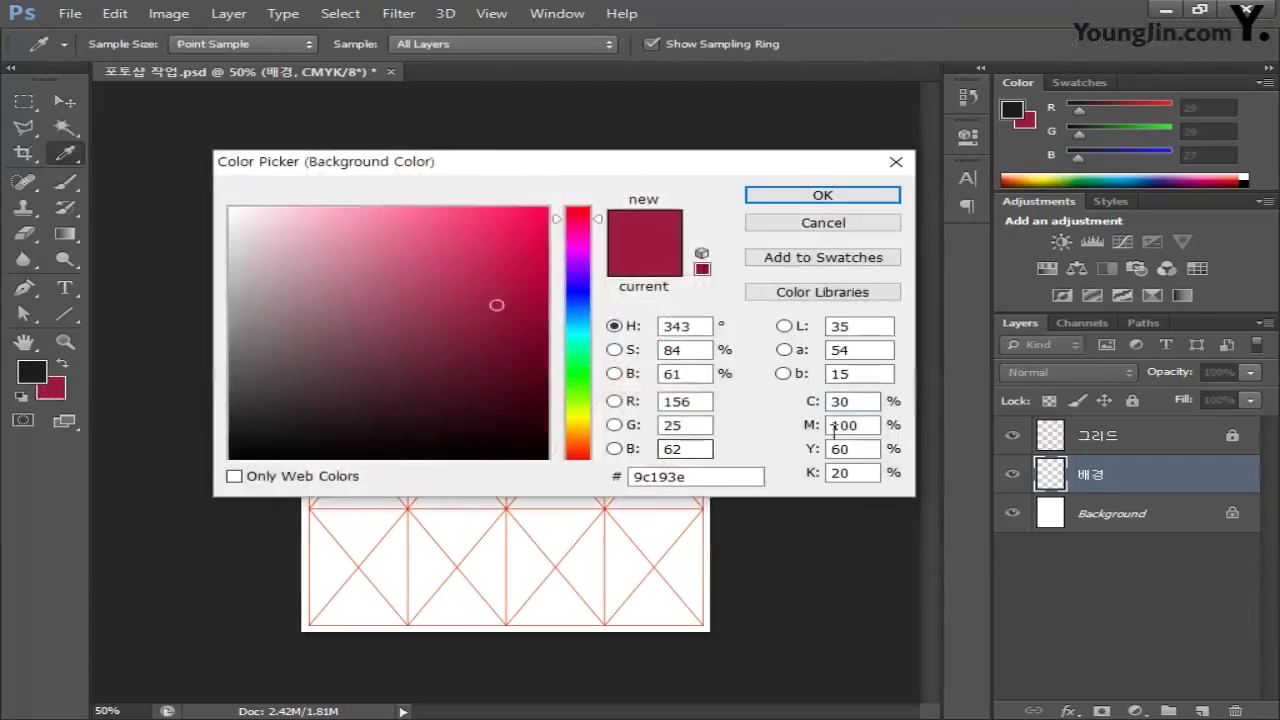
{"action": "left_click", "coordinate": [868, 401]}
{"action": "type", "text": "0"}
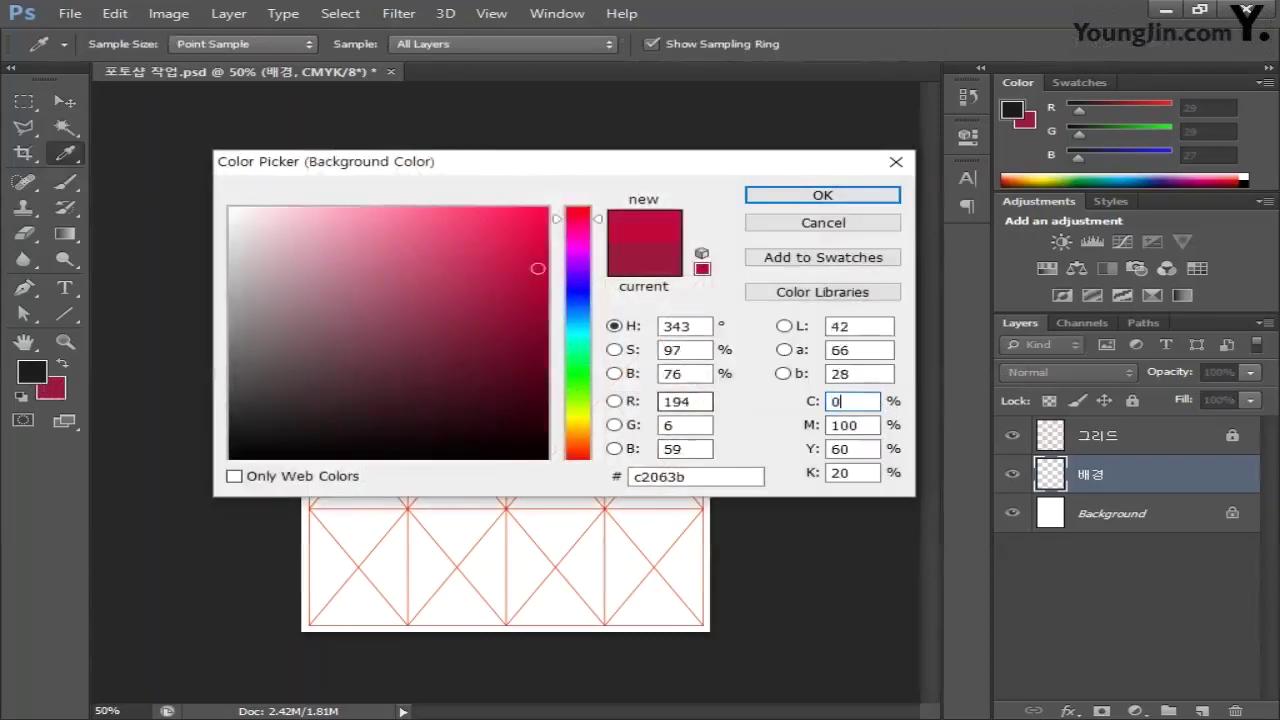
{"action": "key", "text": "Tab"}
{"action": "type", "text": "0"}
{"action": "key", "text": "Tab"}
{"action": "type", "text": "0"}
{"action": "key", "text": "Tab"}
{"action": "type", "text": "0"}
{"action": "key", "text": "Return"}
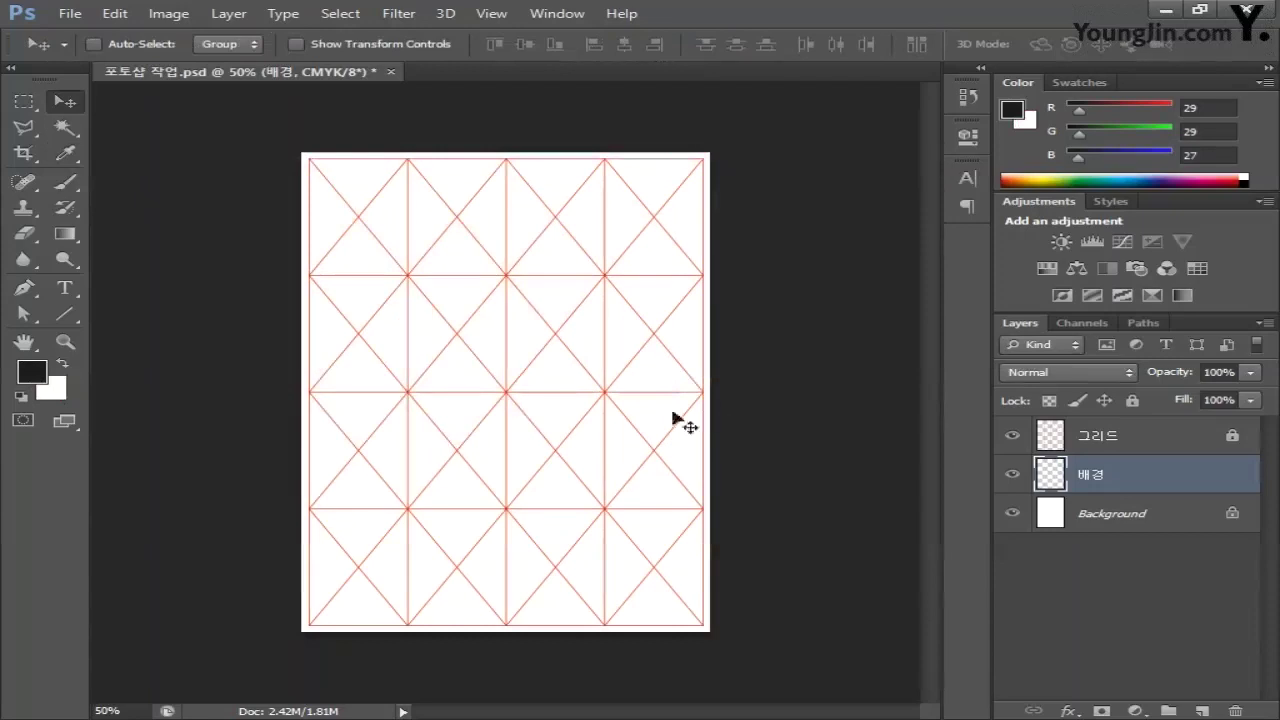
Step: Fill the 배경 layer with a vertical linear foreground-to-background gradient, black above fading to white at the page's middle grid line
{"action": "left_click", "coordinate": [75, 239]}
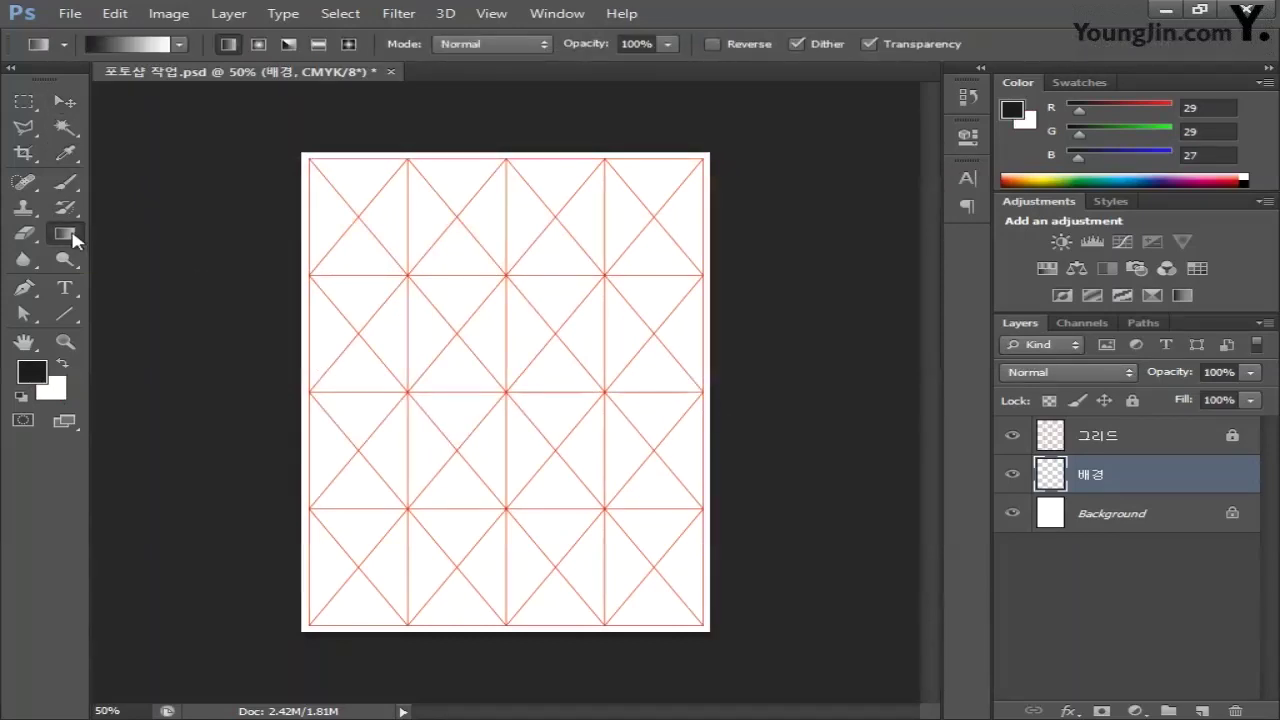
{"action": "left_click", "coordinate": [179, 45]}
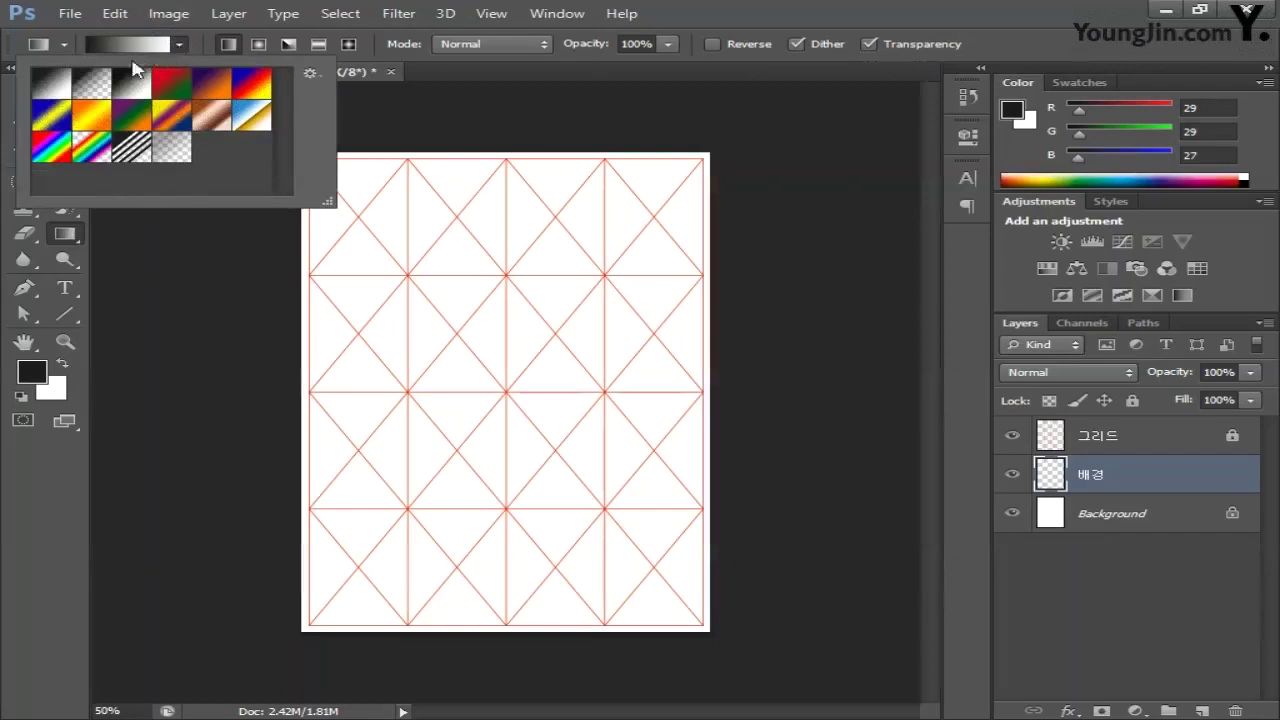
{"action": "left_click", "coordinate": [61, 87]}
{"action": "left_click", "coordinate": [179, 44]}
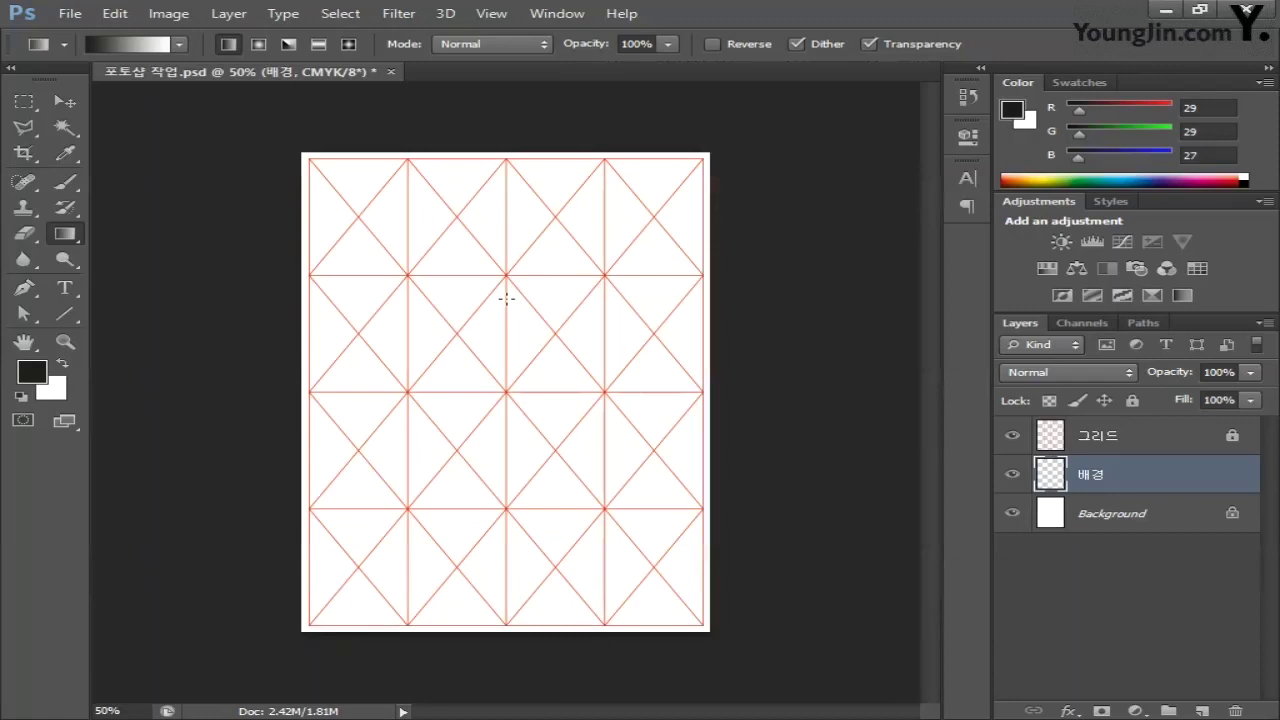
{"action": "left_click_drag", "start_coordinate": [506, 390], "coordinate": [506, 402]}
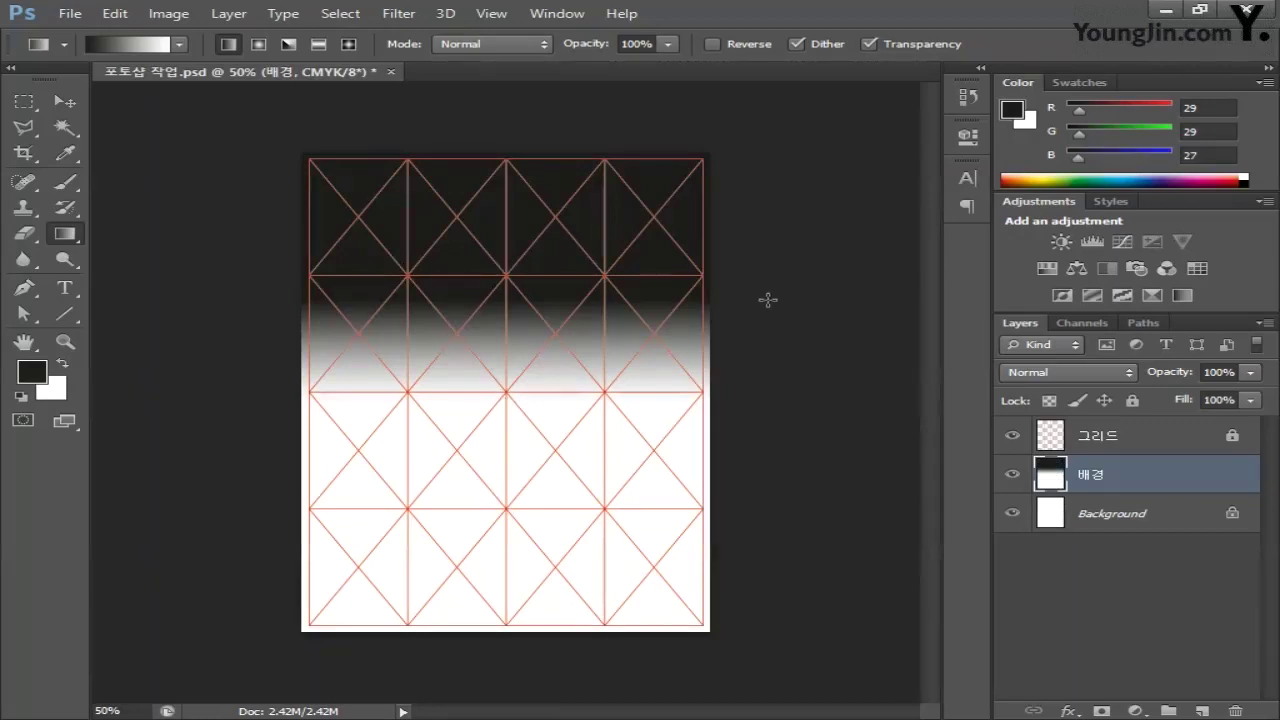
Step: Open the image 기능장 from the 제공파일 folder
{"action": "left_click", "coordinate": [70, 14]}
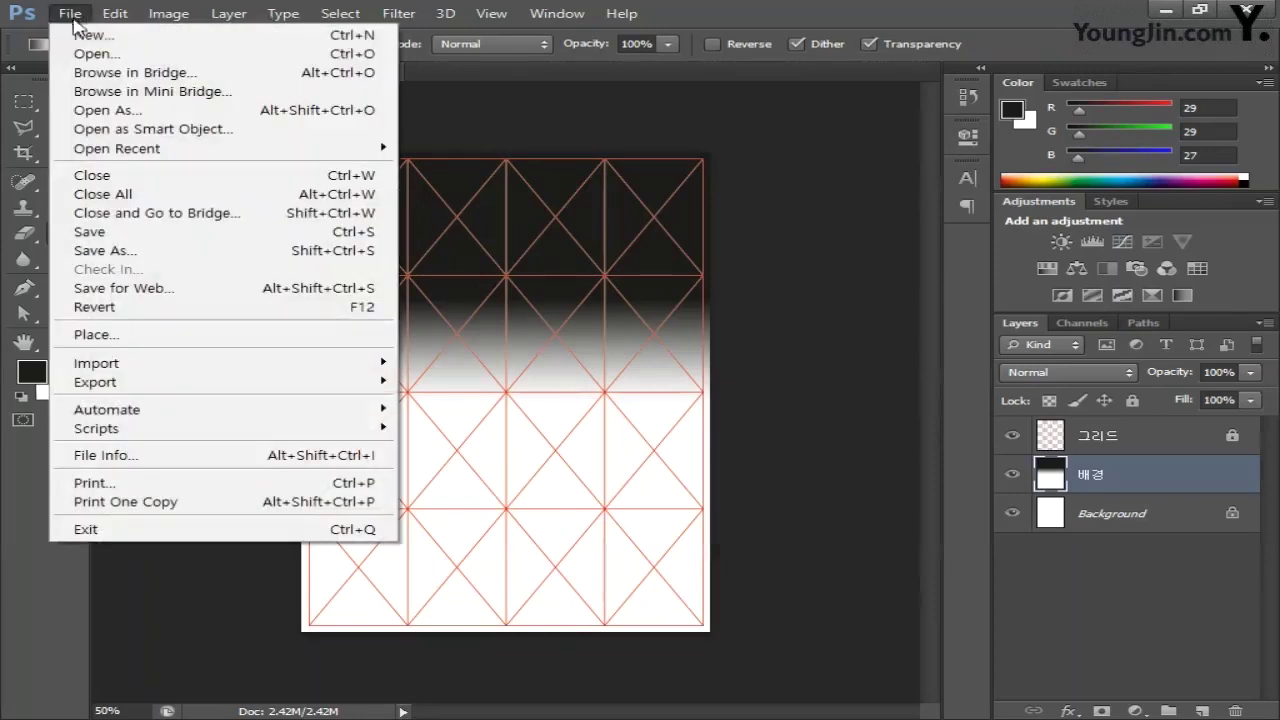
{"action": "left_click", "coordinate": [88, 55]}
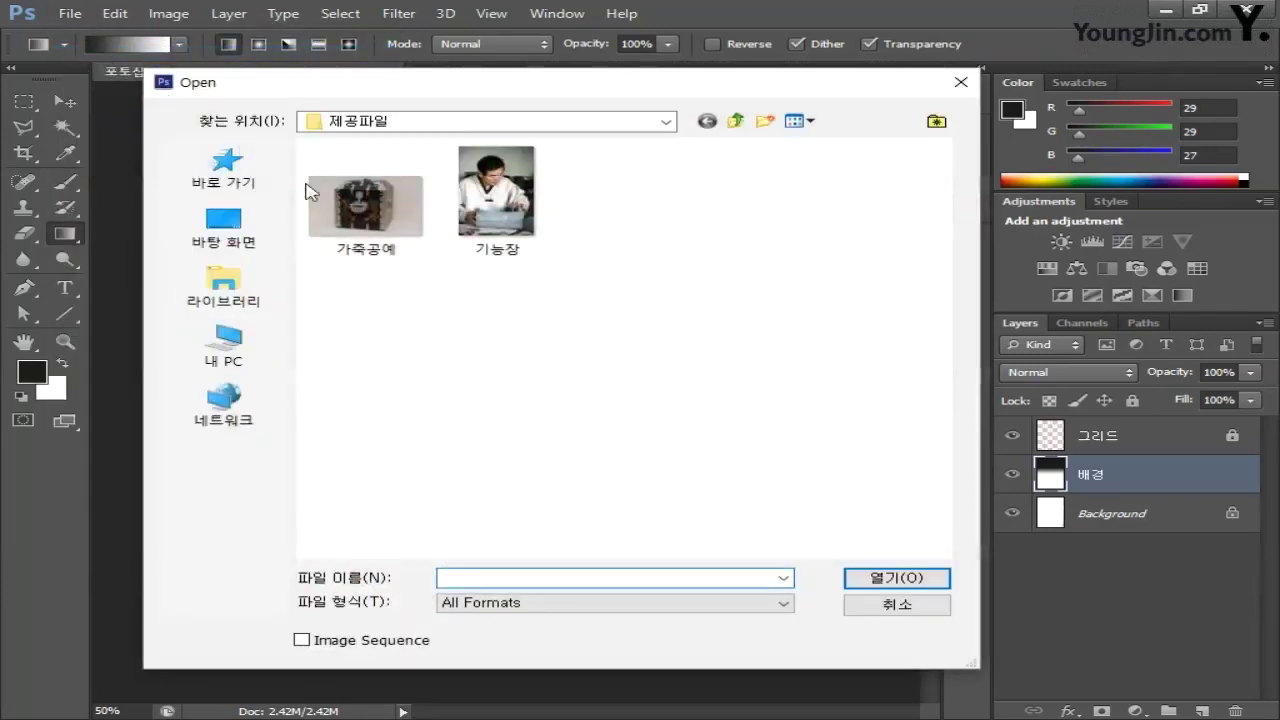
{"action": "left_click", "coordinate": [512, 215]}
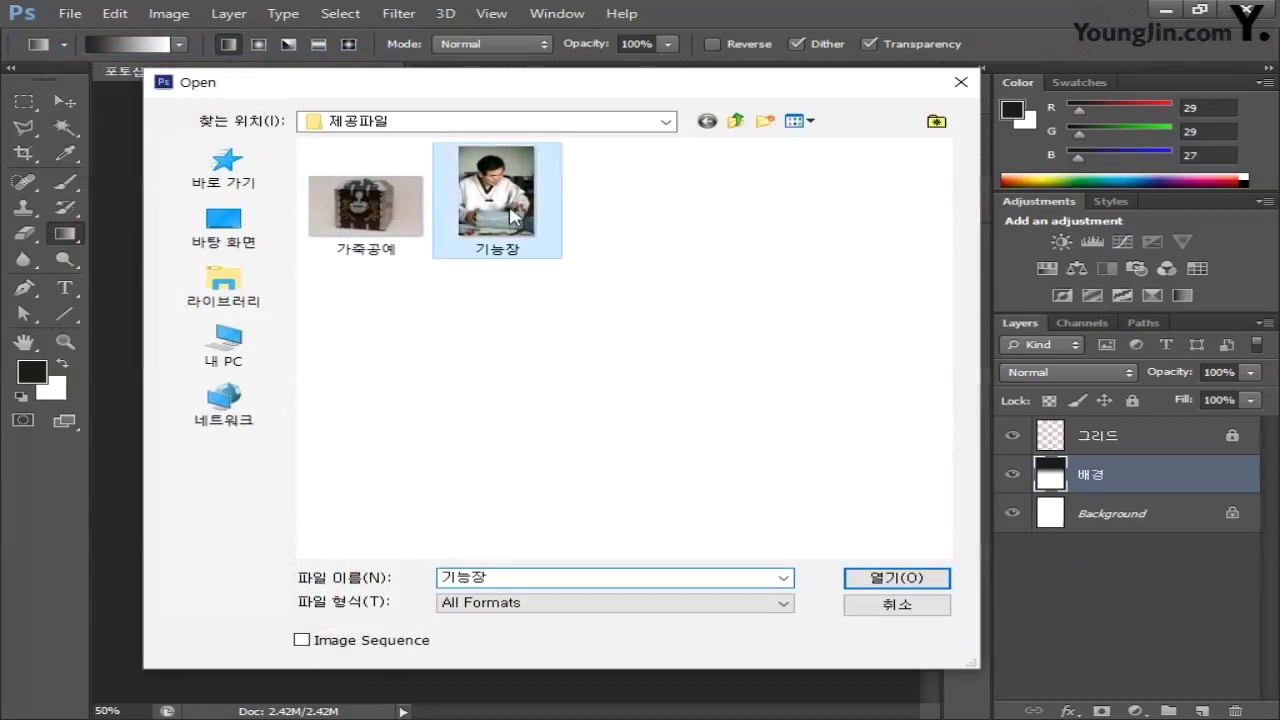
{"action": "left_click", "coordinate": [870, 578]}
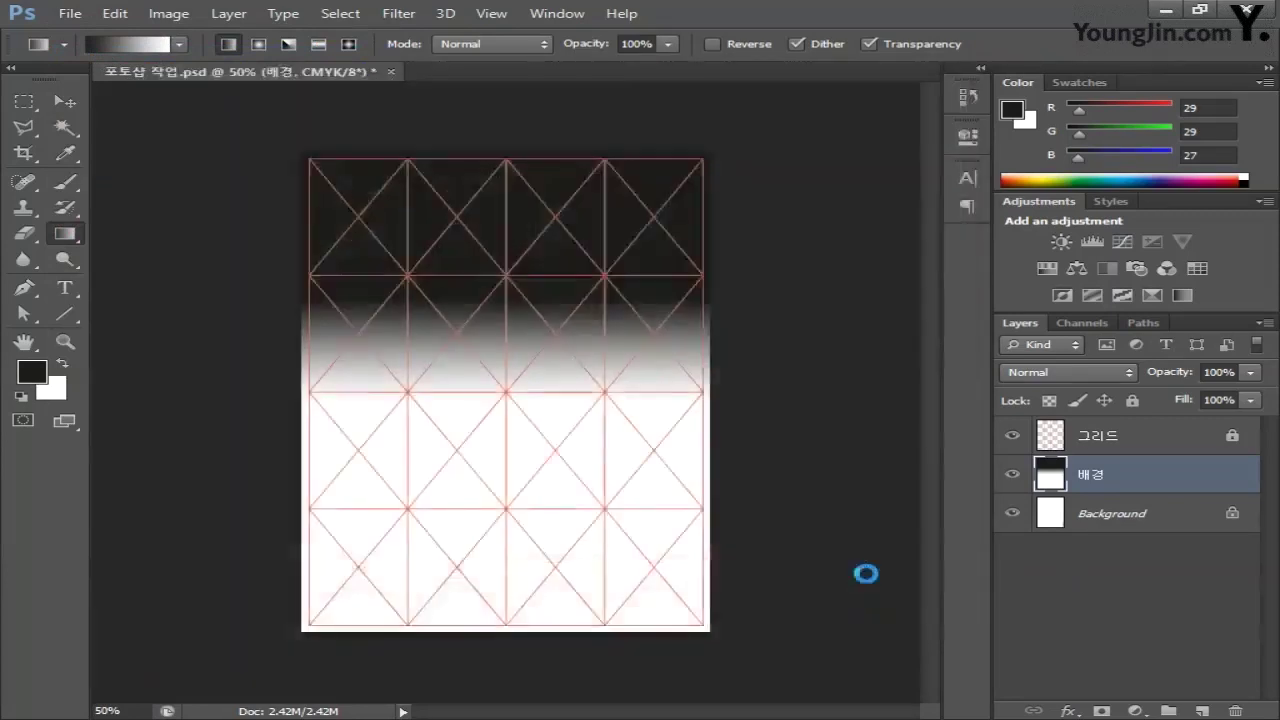
Step: Start a Pen tool path at the photo's left edge and trace the craftsman's shoulder up to the back of his neck
{"action": "left_click", "coordinate": [22, 291]}
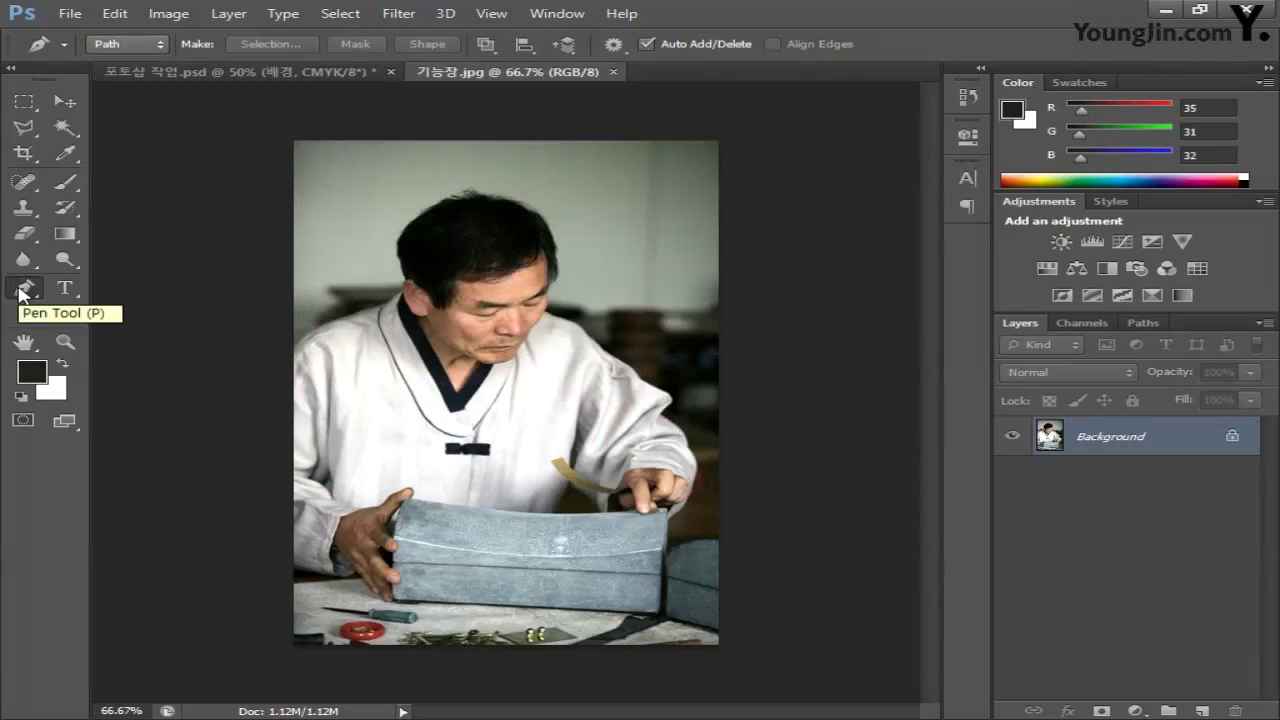
{"action": "left_click", "coordinate": [294, 346]}
{"action": "key", "text": "ctrl+plus"}
{"action": "left_click", "coordinate": [253, 305]}
{"action": "left_click", "coordinate": [286, 297]}
{"action": "left_click", "coordinate": [316, 288]}
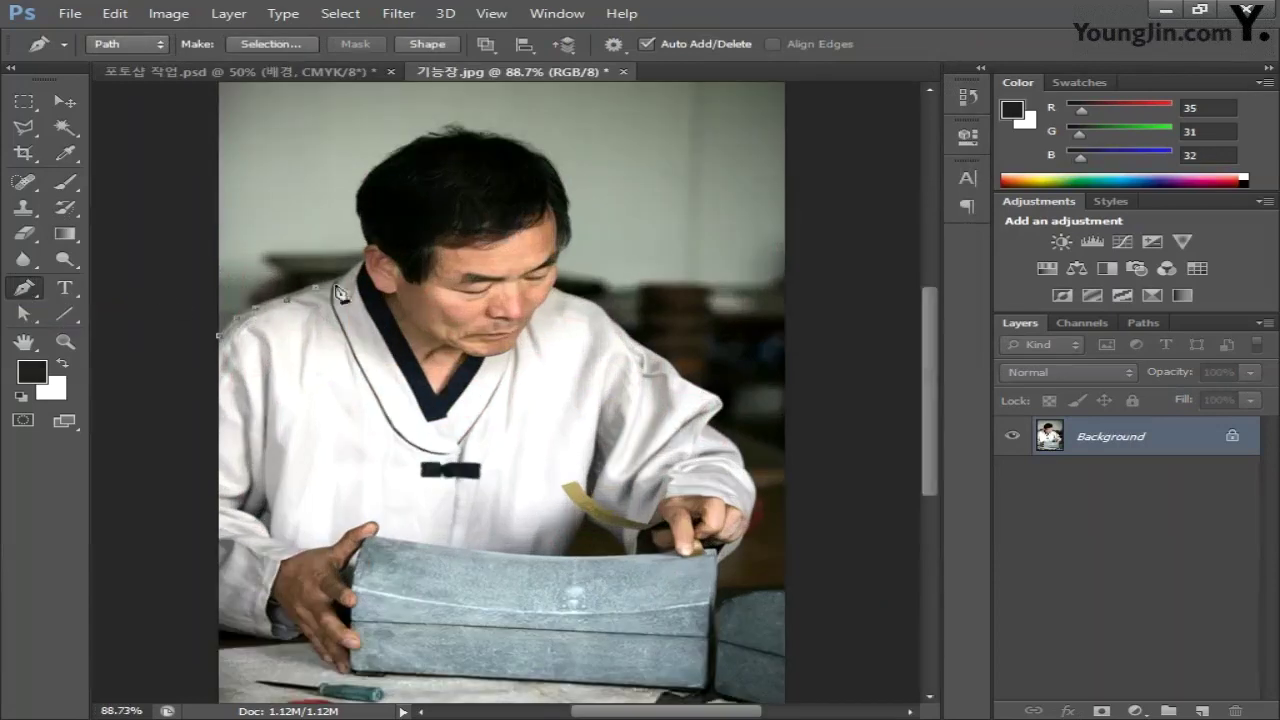
{"action": "left_click", "coordinate": [363, 258]}
Step: Continue the path around the craftsman's hair, from behind the ear over the crown to the forehead side
{"action": "left_click", "coordinate": [369, 242]}
{"action": "left_click", "coordinate": [364, 222]}
{"action": "left_click", "coordinate": [359, 205]}
{"action": "left_click", "coordinate": [362, 190]}
{"action": "left_click", "coordinate": [375, 175]}
{"action": "left_click", "coordinate": [395, 159]}
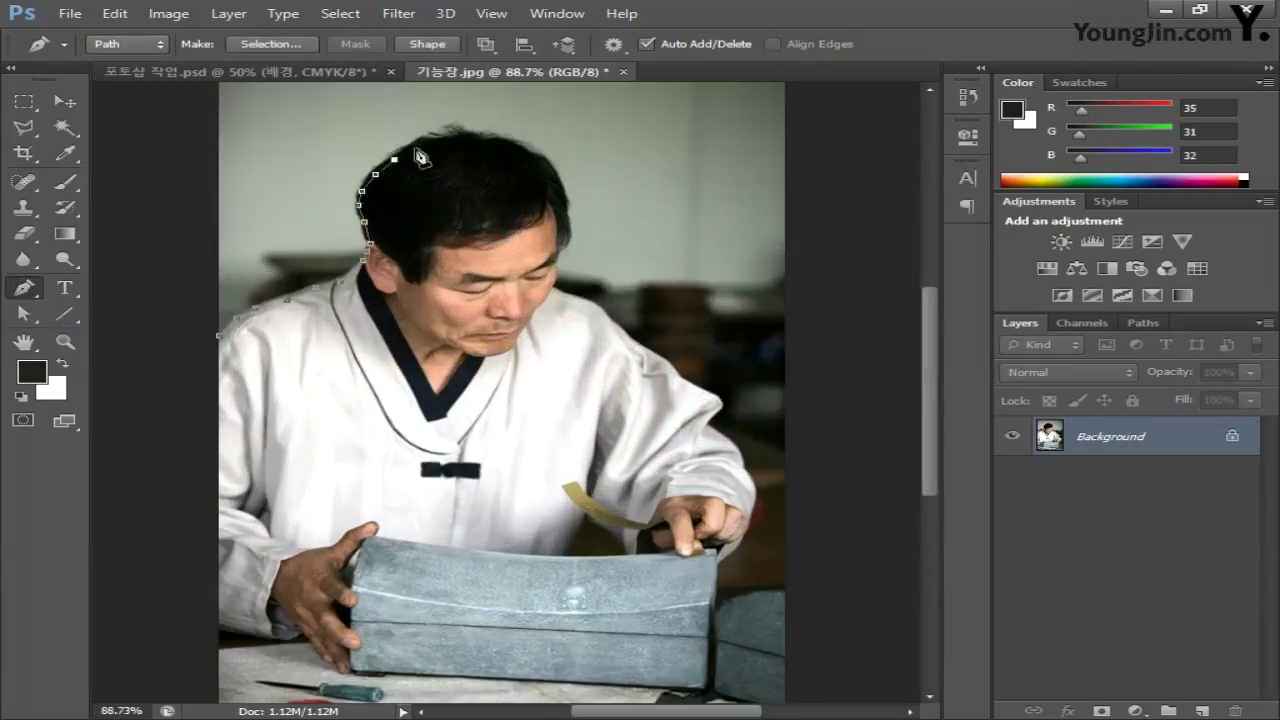
{"action": "left_click", "coordinate": [414, 147]}
{"action": "left_click", "coordinate": [442, 139]}
{"action": "left_click", "coordinate": [473, 137]}
{"action": "left_click", "coordinate": [489, 138]}
{"action": "left_click", "coordinate": [520, 148]}
{"action": "left_click", "coordinate": [540, 157]}
{"action": "left_click", "coordinate": [563, 187]}
{"action": "left_click", "coordinate": [570, 225]}
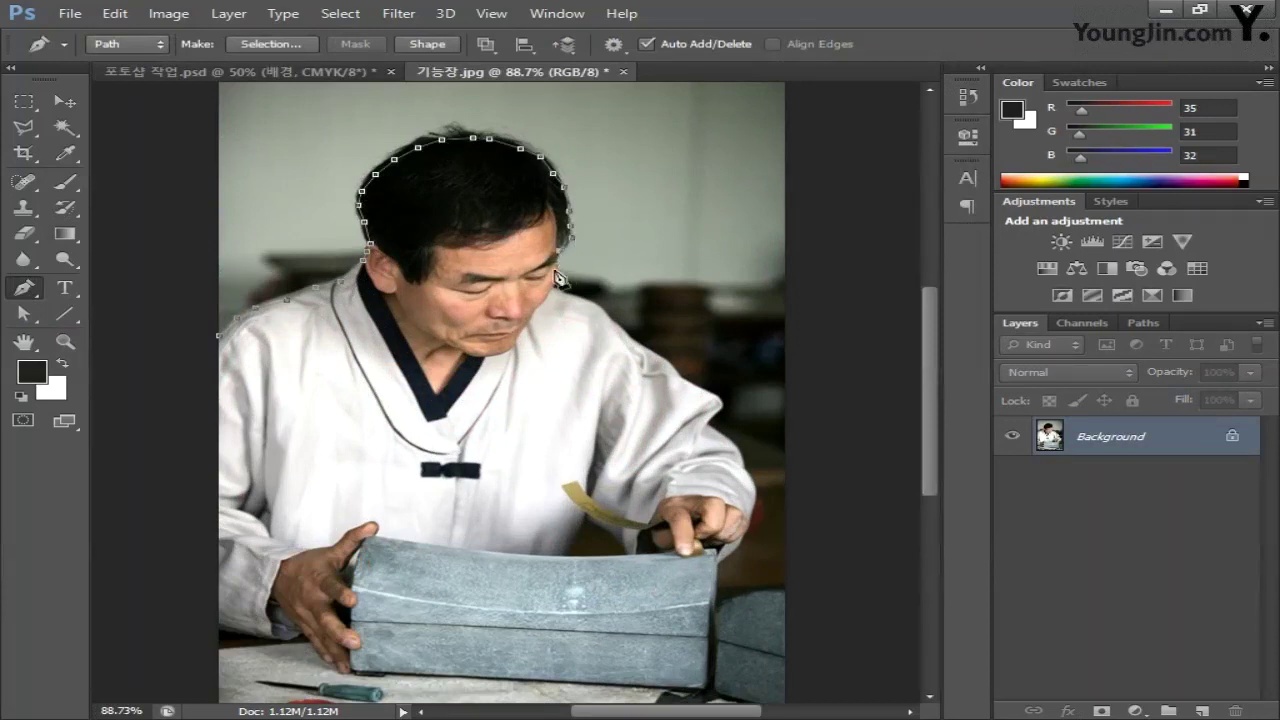
Step: Extend the path from the craftsman's face along the other shoulder and down the outer sleeve to the cuff
{"action": "left_click", "coordinate": [556, 266]}
{"action": "left_click", "coordinate": [555, 287]}
{"action": "left_click", "coordinate": [584, 298]}
{"action": "left_click", "coordinate": [599, 307]}
{"action": "left_click", "coordinate": [614, 323]}
{"action": "left_click", "coordinate": [630, 340]}
{"action": "left_click", "coordinate": [659, 357]}
{"action": "left_click", "coordinate": [676, 371]}
{"action": "left_click", "coordinate": [691, 385]}
{"action": "left_click", "coordinate": [720, 406]}
{"action": "left_click", "coordinate": [709, 421]}
{"action": "left_click", "coordinate": [726, 437]}
{"action": "left_click", "coordinate": [740, 452]}
{"action": "left_click", "coordinate": [742, 466]}
{"action": "left_click", "coordinate": [750, 481]}
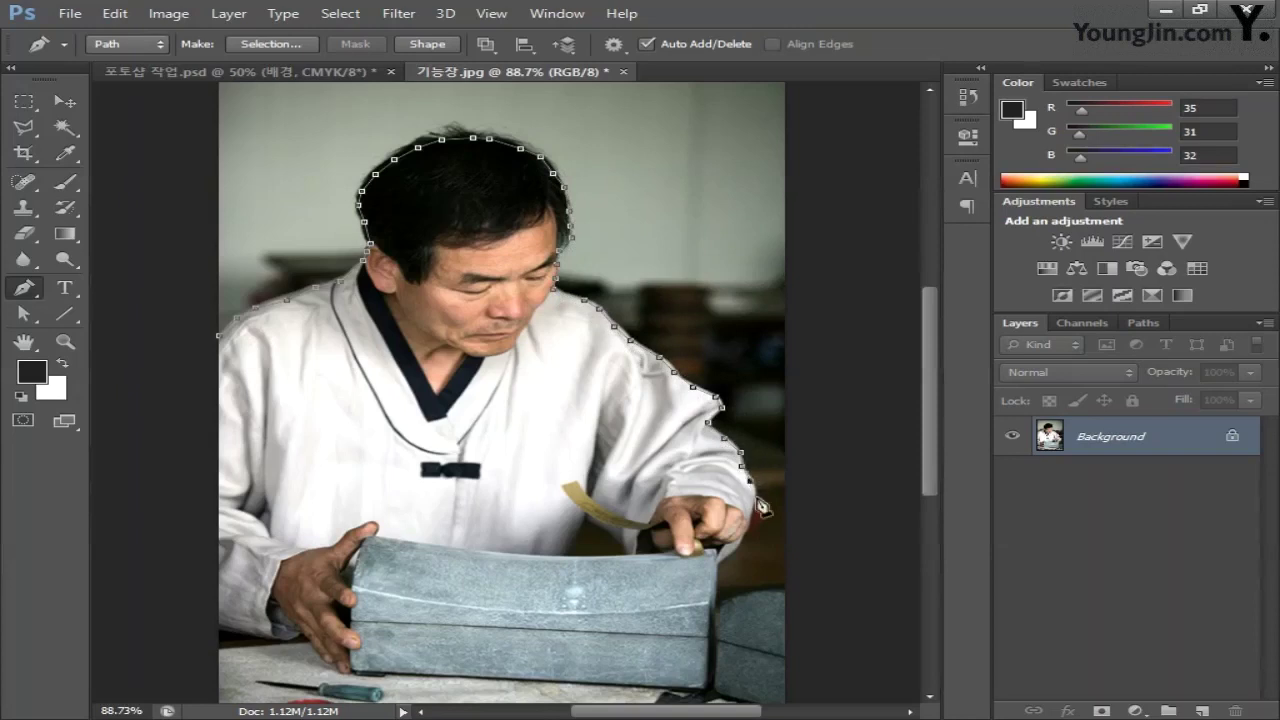
Step: Trace the path around the hand, the stone block and the other hand and sleeve, and close it at its starting point
{"action": "left_click", "coordinate": [755, 502]}
{"action": "left_click", "coordinate": [749, 522]}
{"action": "left_click", "coordinate": [742, 541]}
{"action": "left_click", "coordinate": [708, 688]}
{"action": "left_click", "coordinate": [341, 668]}
{"action": "left_click", "coordinate": [329, 660]}
{"action": "left_click", "coordinate": [301, 634]}
{"action": "left_click", "coordinate": [271, 636]}
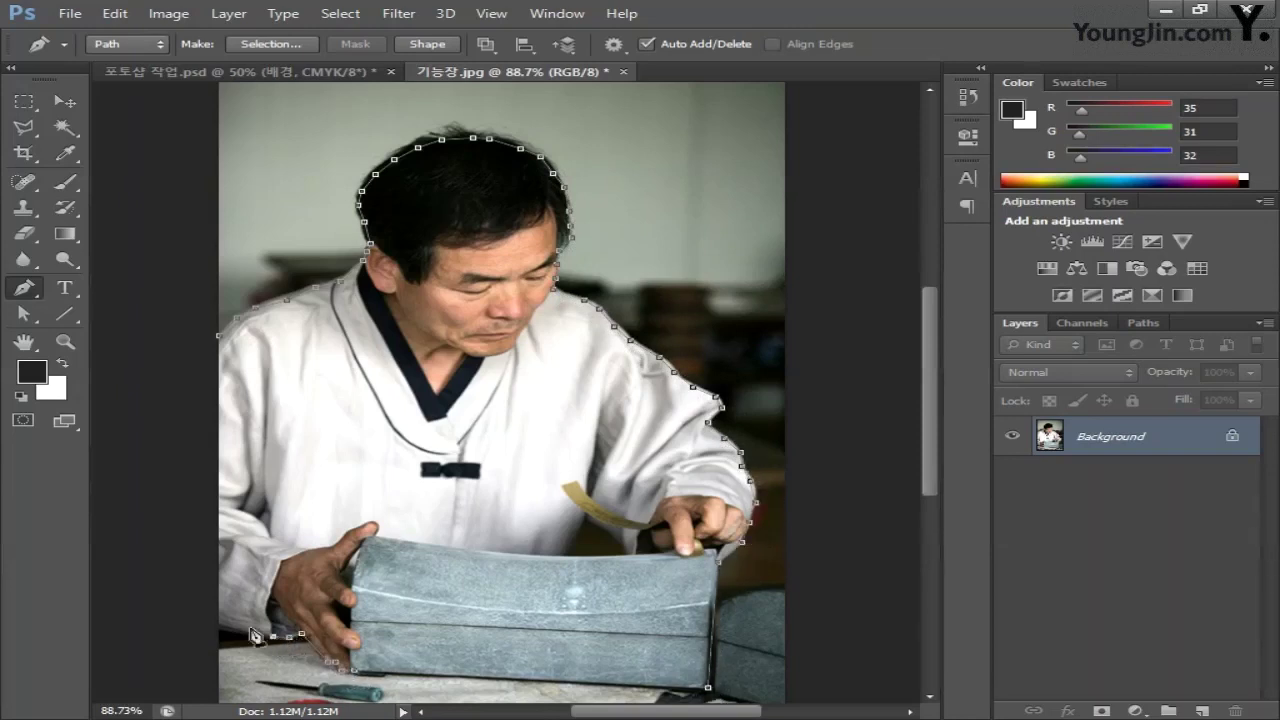
{"action": "left_click", "coordinate": [219, 338]}
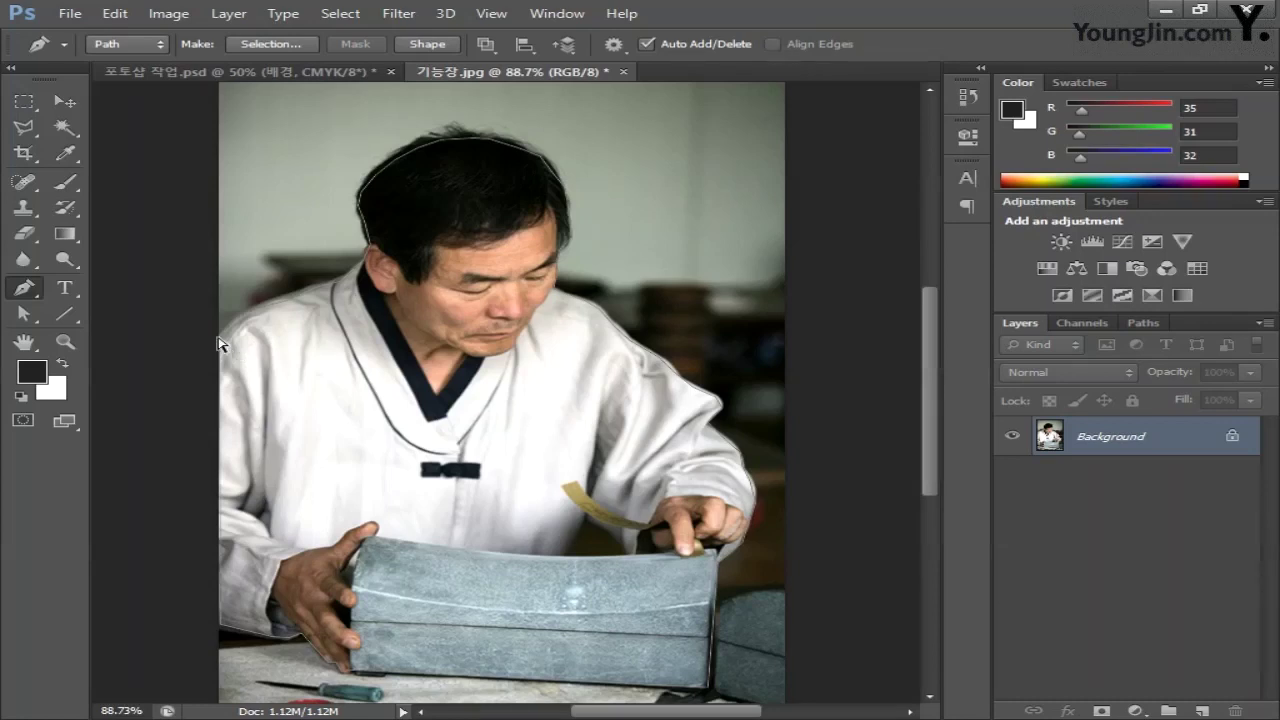
Step: Convert the closed path to a selection and copy the craftsman onto a new layer
{"action": "key", "text": "ctrl+Return"}
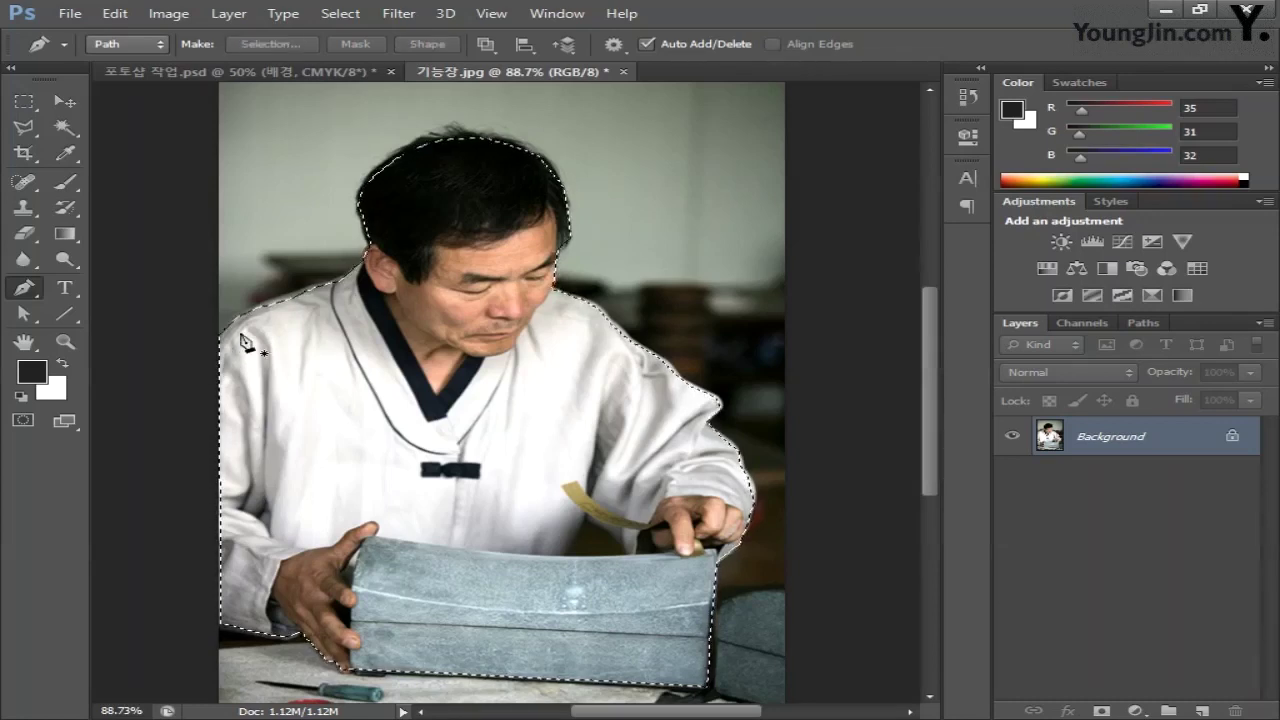
{"action": "key", "text": "ctrl+j"}
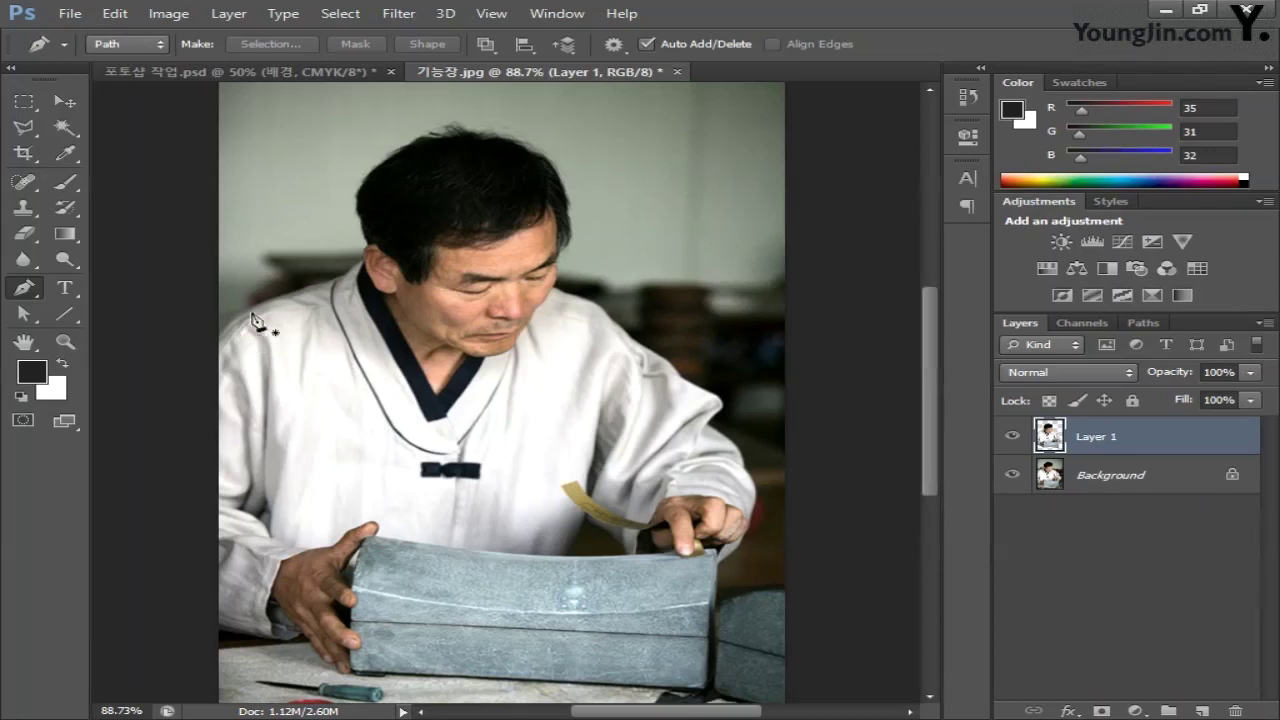
Step: Apply a Levels adjustment to the cut-out layer with RGB input levels 5, 1.15 and 245
{"action": "left_click", "coordinate": [177, 25]}
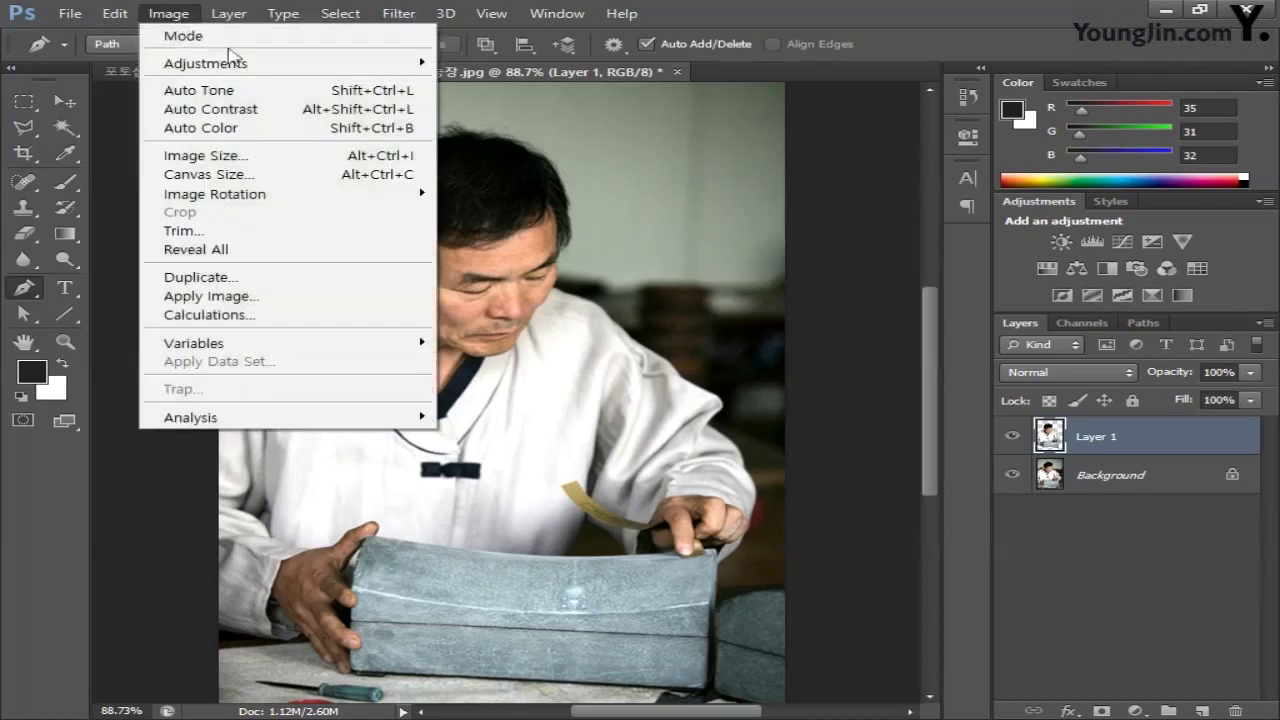
{"action": "mouse_move", "coordinate": [238, 63]}
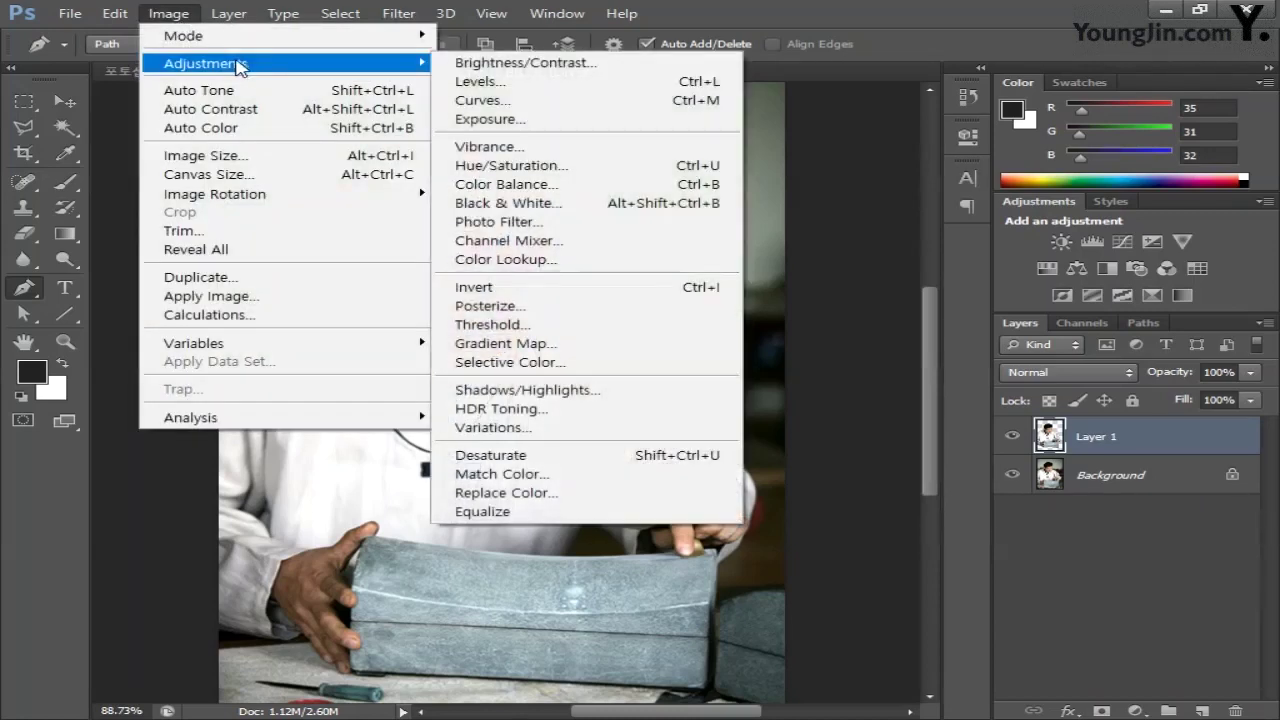
{"action": "left_click", "coordinate": [562, 86]}
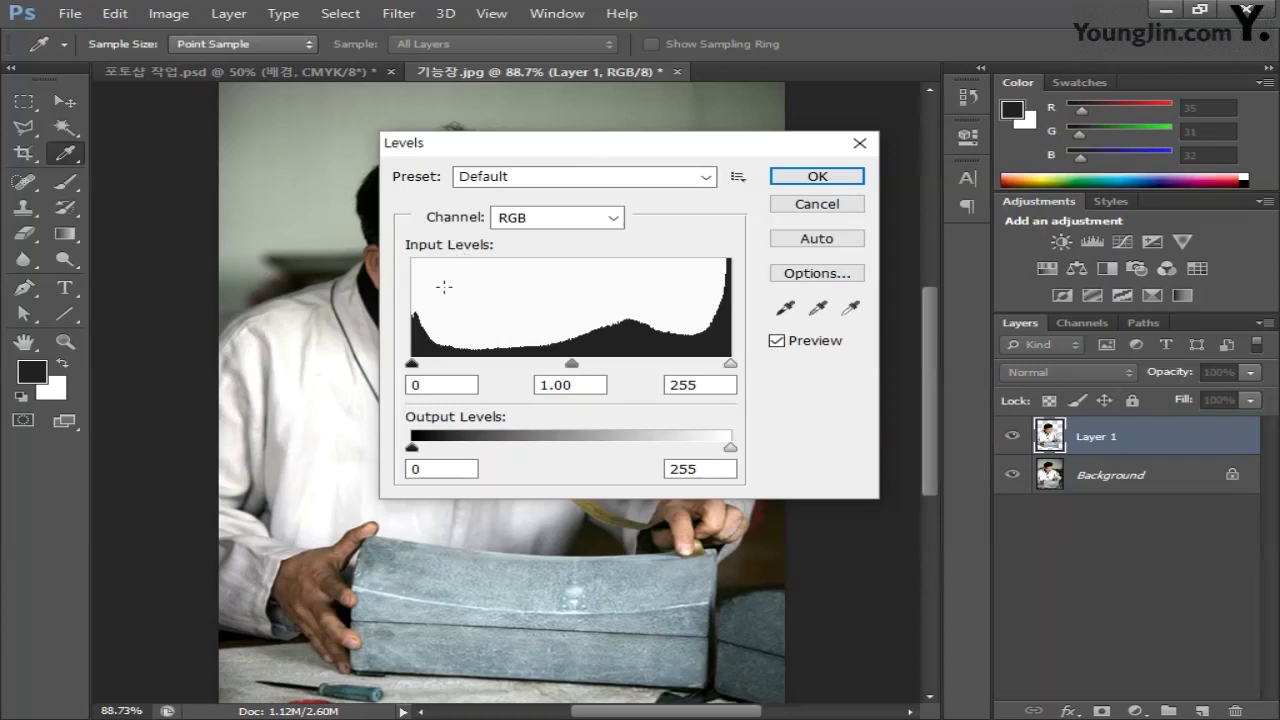
{"action": "left_click", "coordinate": [414, 386]}
{"action": "type", "text": "5"}
{"action": "left_click", "coordinate": [581, 384]}
{"action": "key", "text": "BackSpace"}
{"action": "key", "text": "BackSpace"}
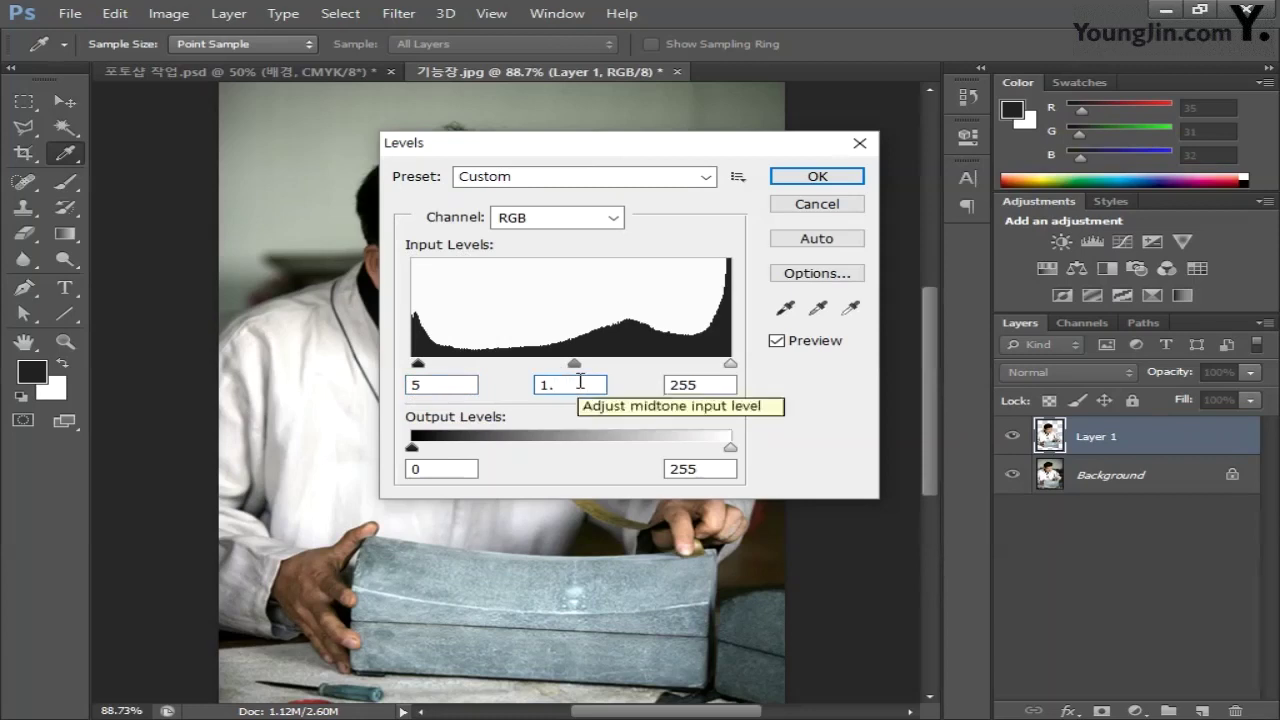
{"action": "type", "text": "15"}
{"action": "left_click", "coordinate": [690, 384]}
{"action": "key", "text": "BackSpace"}
{"action": "type", "text": "4"}
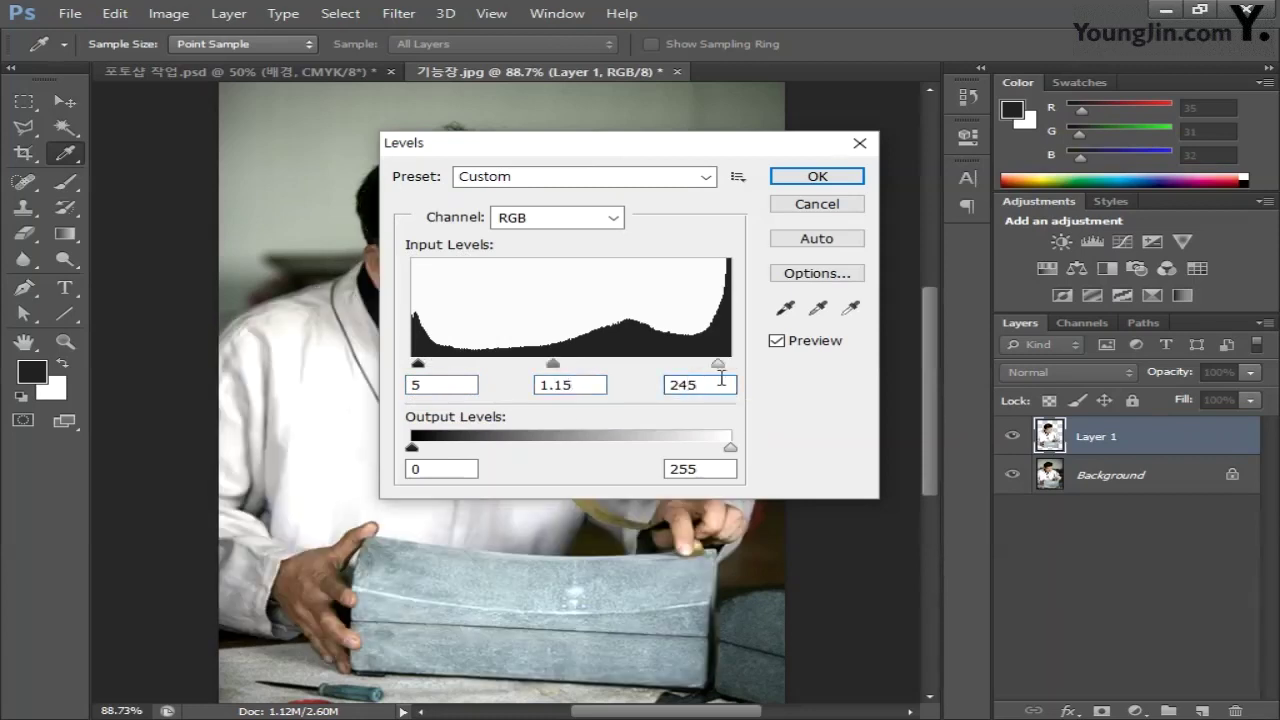
{"action": "left_click", "coordinate": [817, 177]}
{"action": "key", "text": "p"}
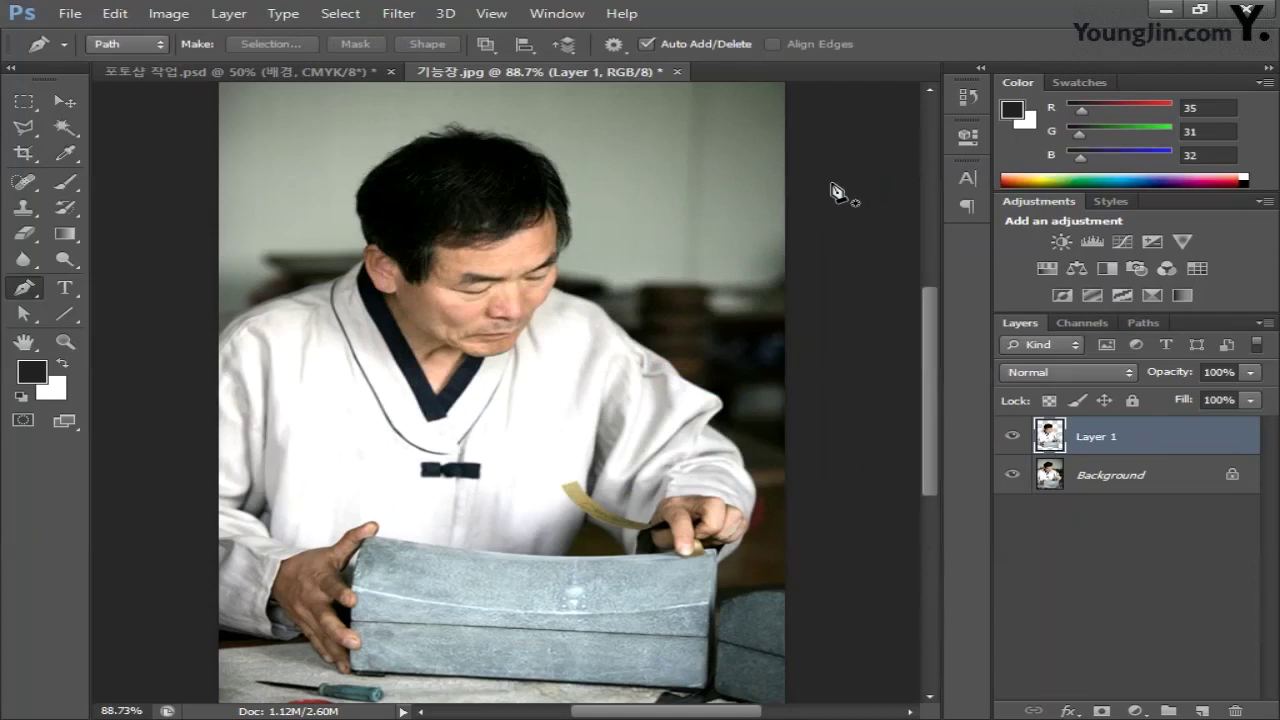
Step: Apply the Artistic Paint Daubs filter to the cut-out layer with brush size 4, sharpness 8 and brush type Simple
{"action": "left_click", "coordinate": [399, 13]}
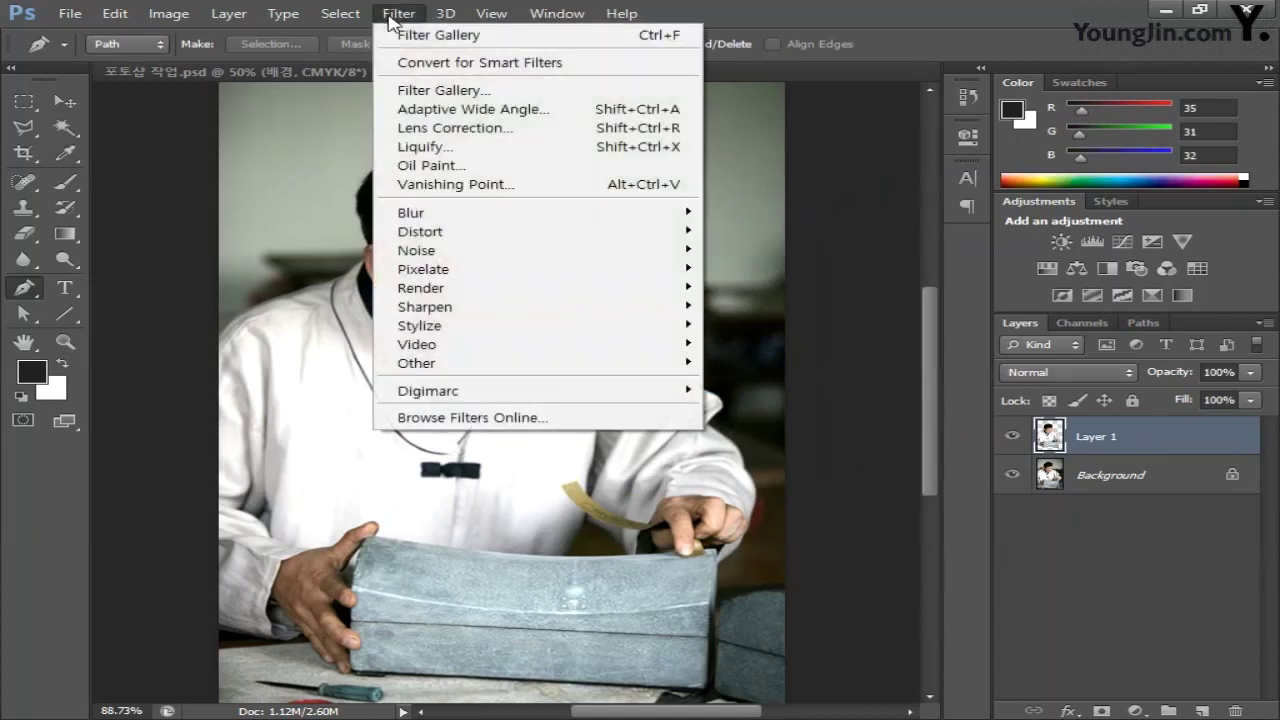
{"action": "left_click", "coordinate": [443, 89]}
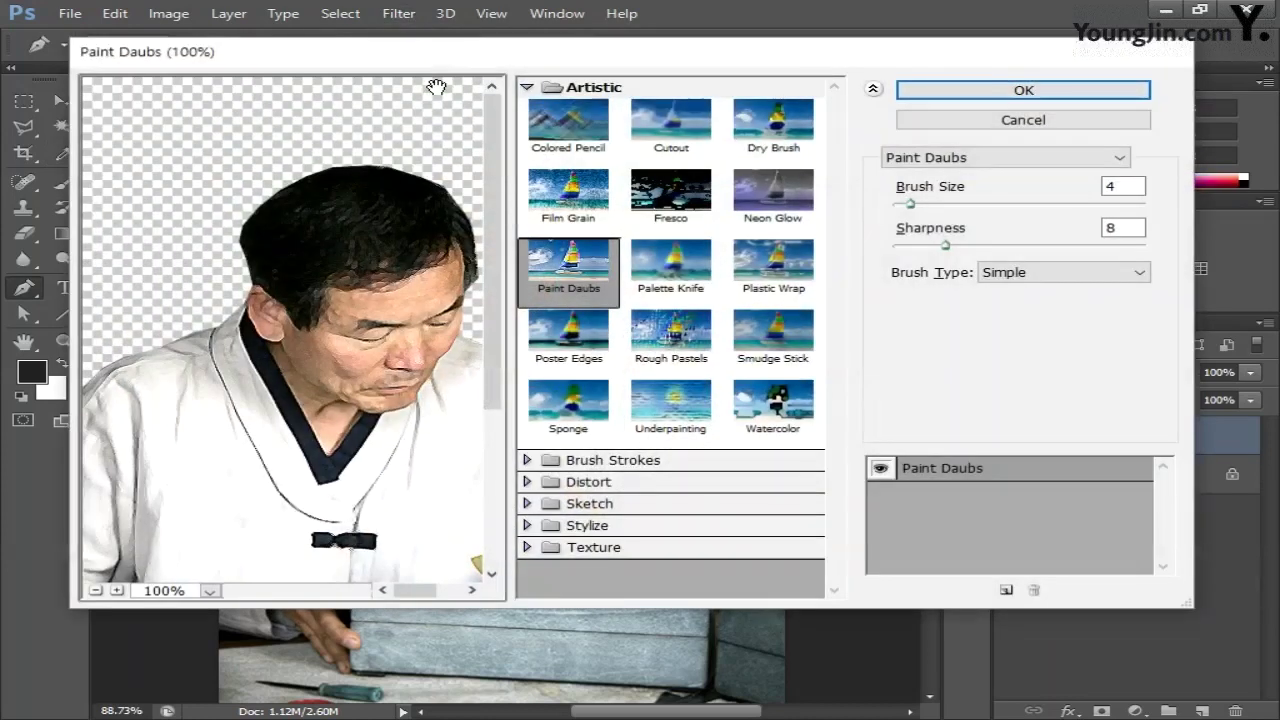
{"action": "left_click", "coordinate": [548, 88]}
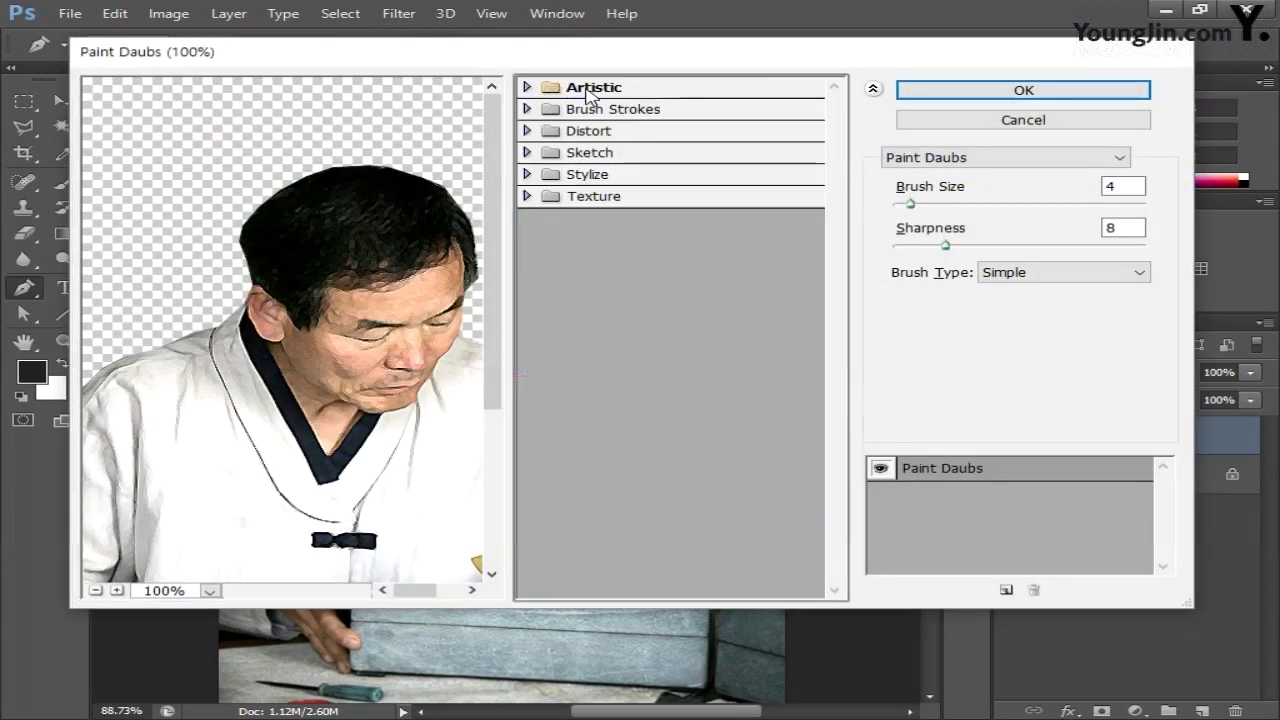
{"action": "left_click", "coordinate": [548, 88]}
{"action": "left_click", "coordinate": [594, 284]}
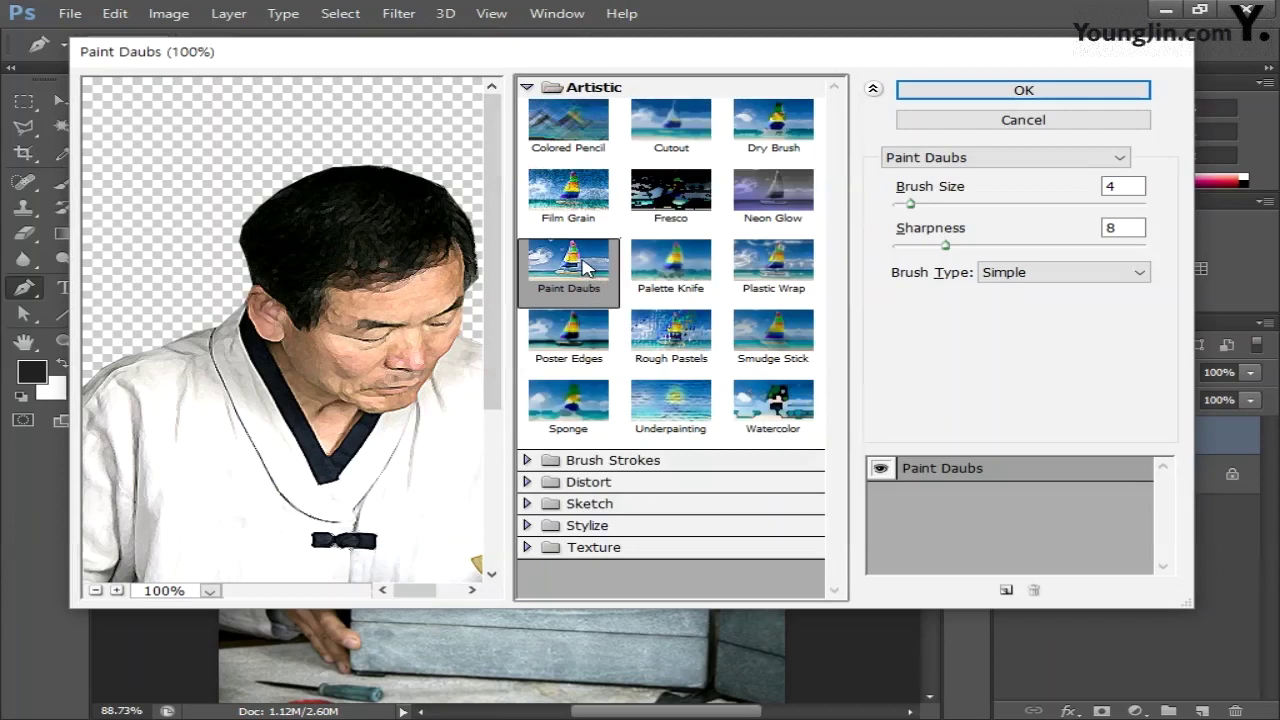
{"action": "left_click", "coordinate": [1108, 186]}
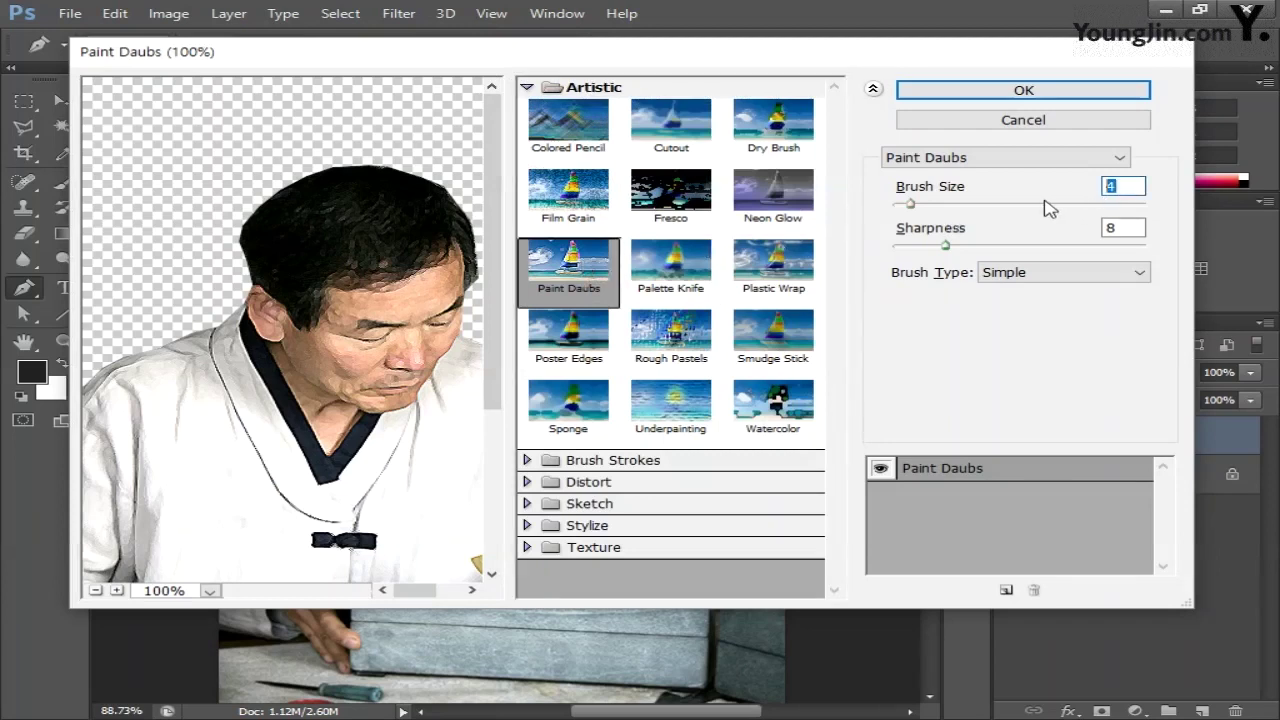
{"action": "left_click", "coordinate": [1102, 226]}
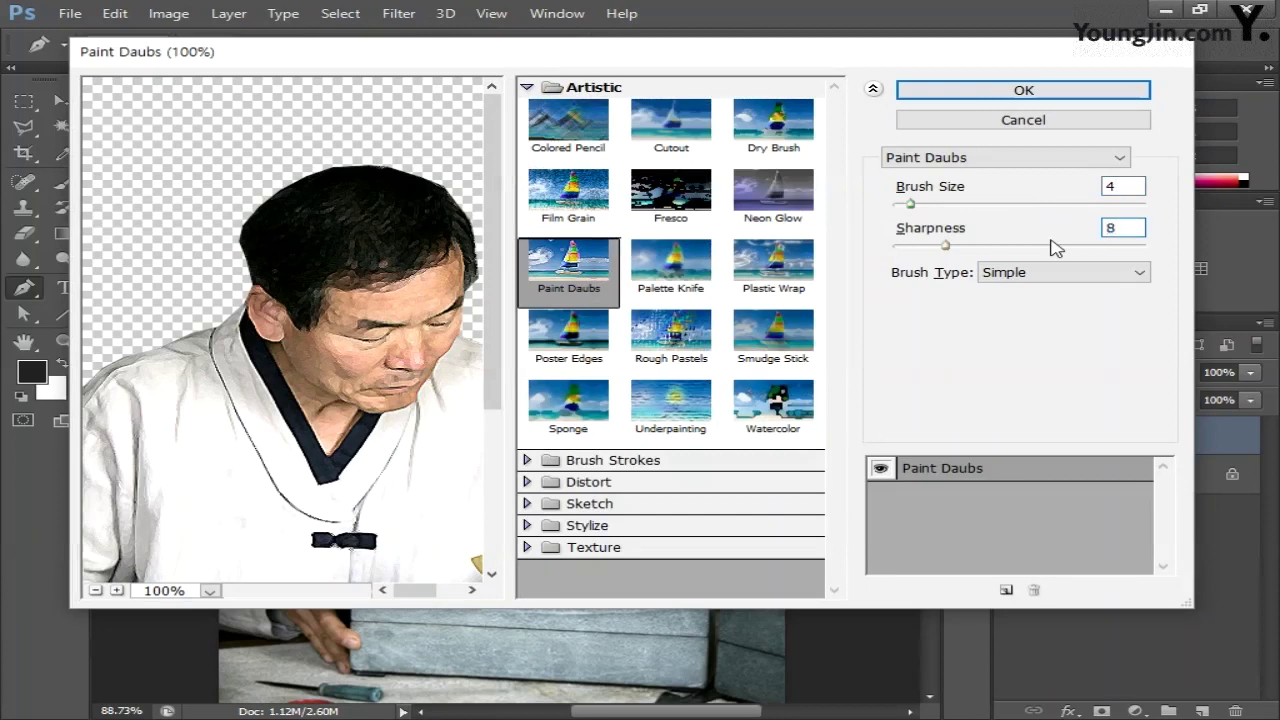
{"action": "left_click", "coordinate": [1024, 90]}
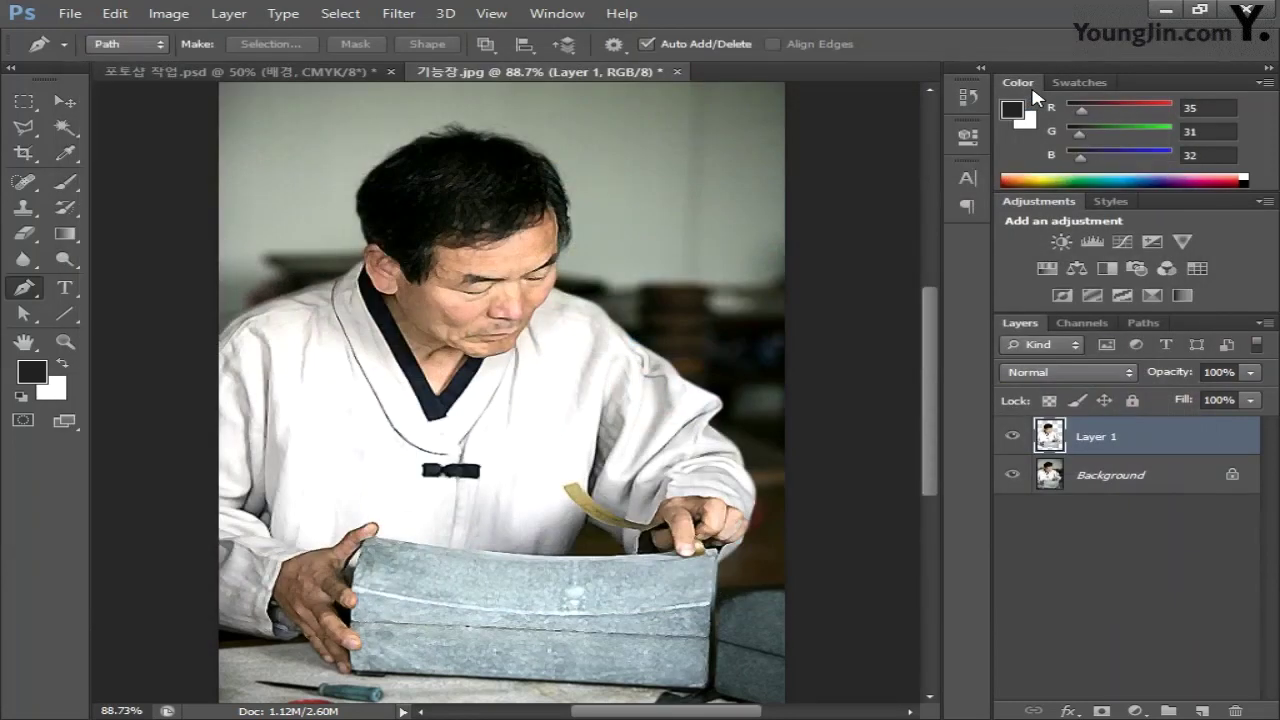
Step: Copy the whole craftsman cut-out and paste it into 포토샵 작업.psd above the 배경 layer
{"action": "key", "text": "ctrl+a"}
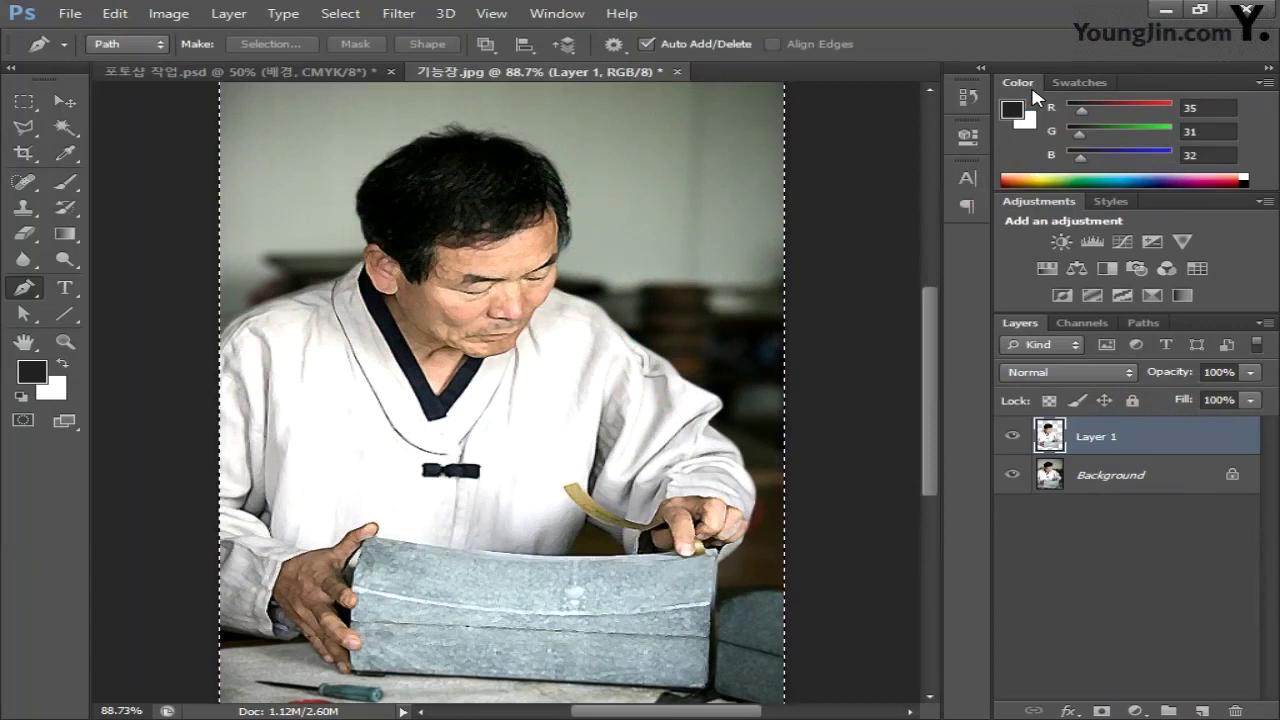
{"action": "left_click", "coordinate": [305, 70]}
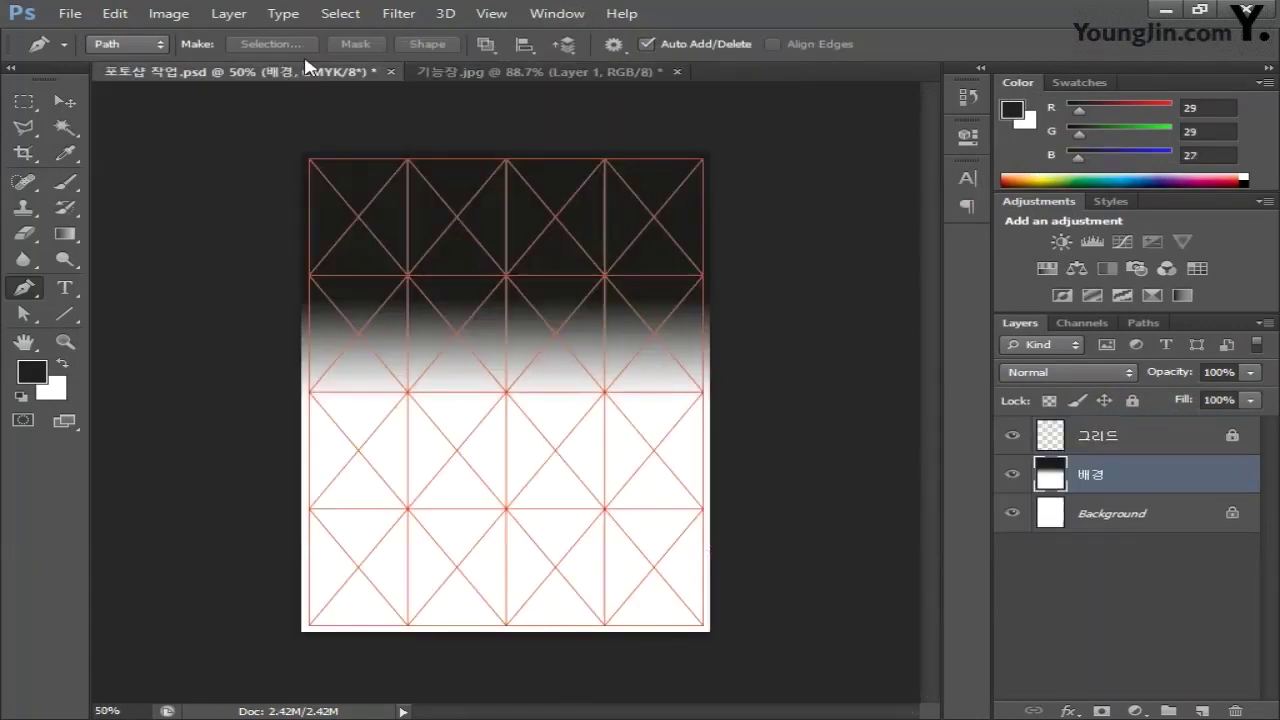
{"action": "key", "text": "ctrl+v"}
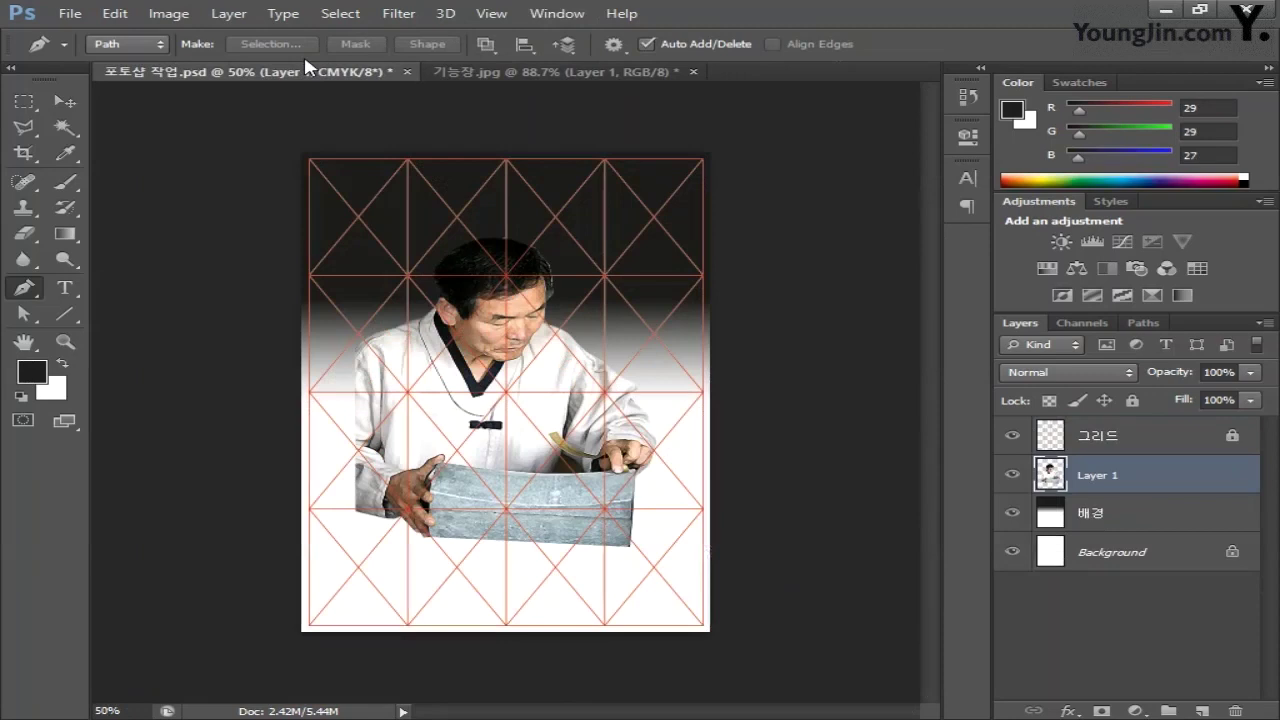
Step: Scale the pasted craftsman and move him to the page's upper left, with his sleeve against the left edge and his head in the top grid row
{"action": "key", "text": "ctrl+t"}
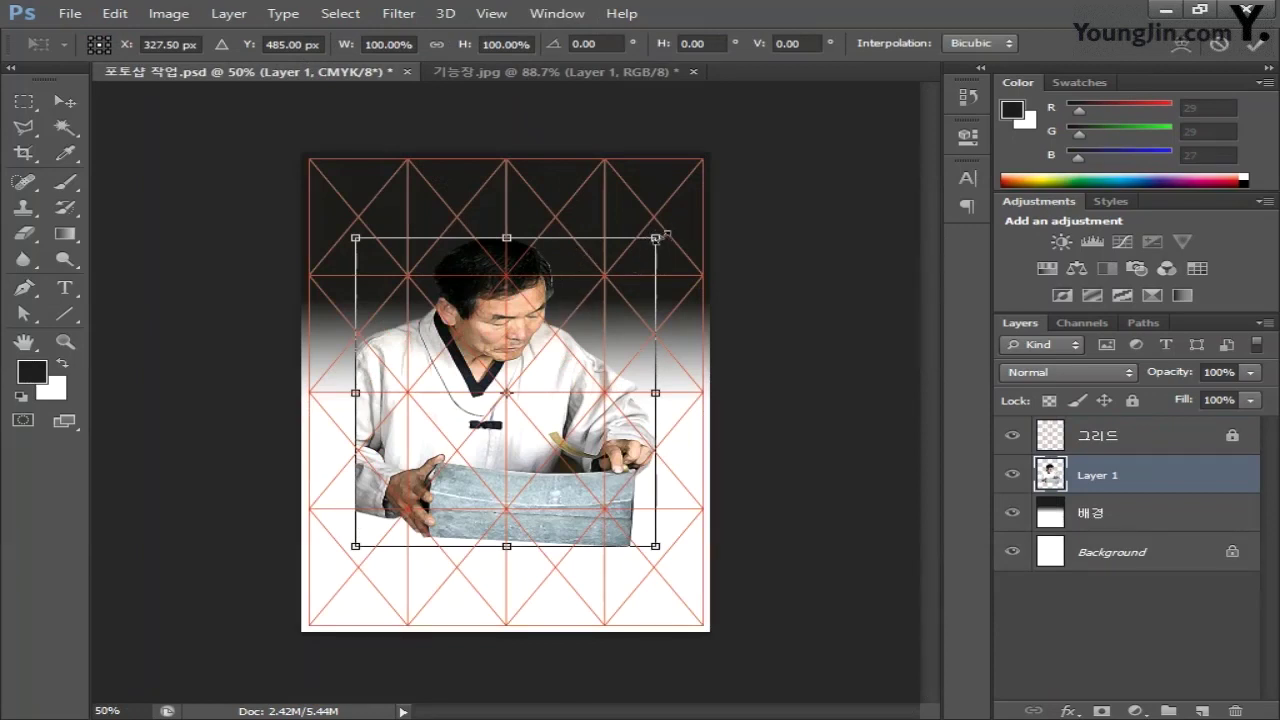
{"action": "left_click_drag", "start_coordinate": [655, 237], "coordinate": [614, 280]}
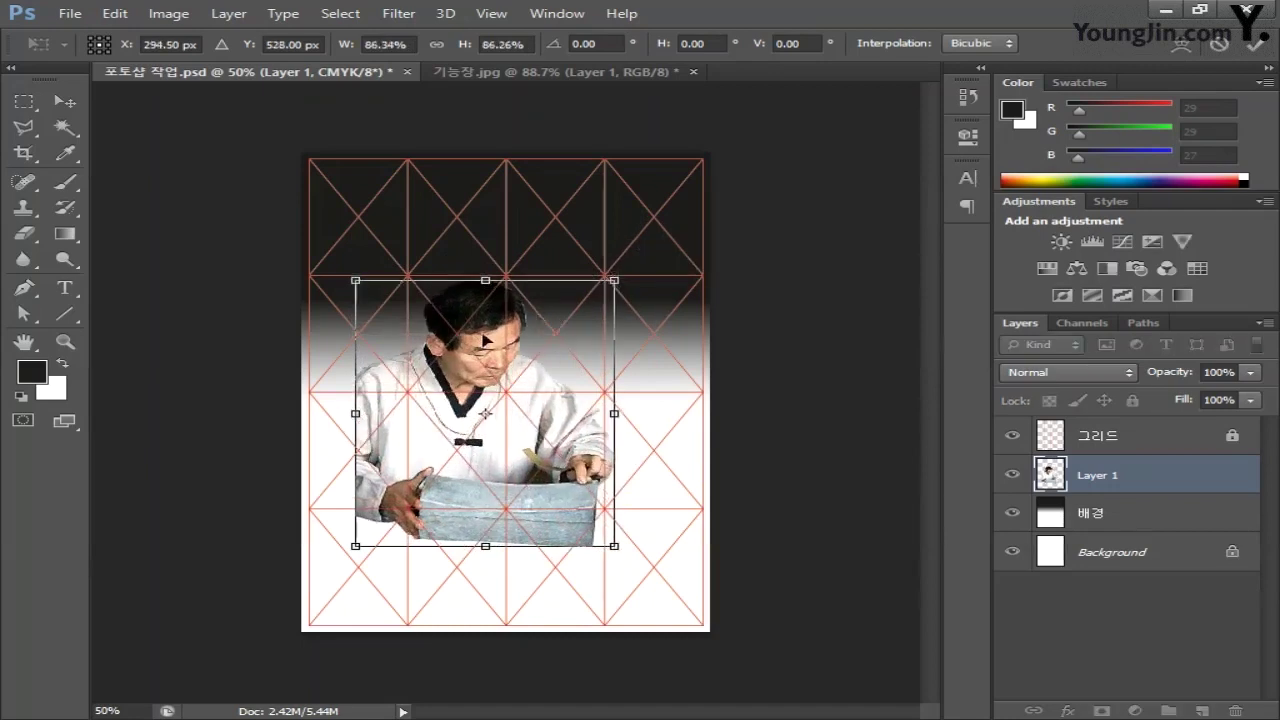
{"action": "left_click_drag", "start_coordinate": [486, 338], "coordinate": [440, 216]}
{"action": "left_click_drag", "start_coordinate": [567, 159], "coordinate": [611, 110]}
{"action": "left_click_drag", "start_coordinate": [460, 266], "coordinate": [463, 343]}
{"action": "key", "text": "Return"}
{"action": "key", "text": "p"}
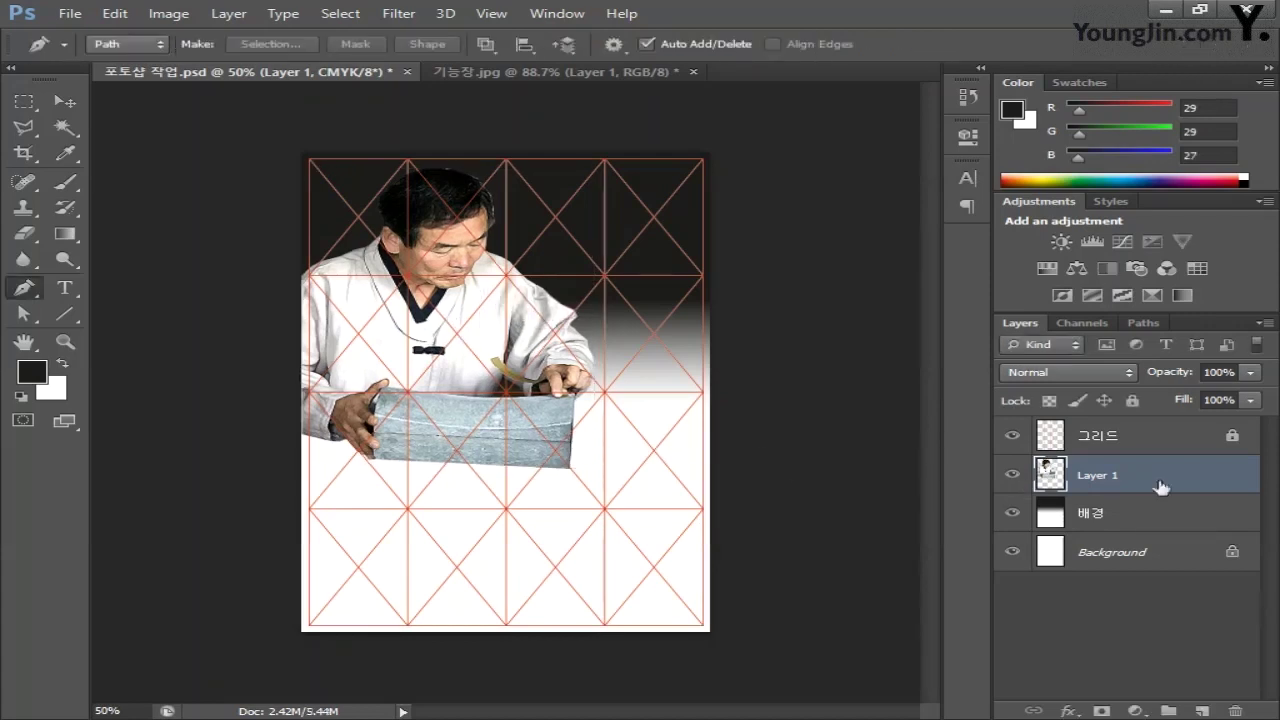
Step: Rename the pasted craftsman layer 기능장 and add a layer mask to it
{"action": "double_click", "coordinate": [1100, 476]}
{"action": "type", "text": "기능장"}
{"action": "key", "text": "Return"}
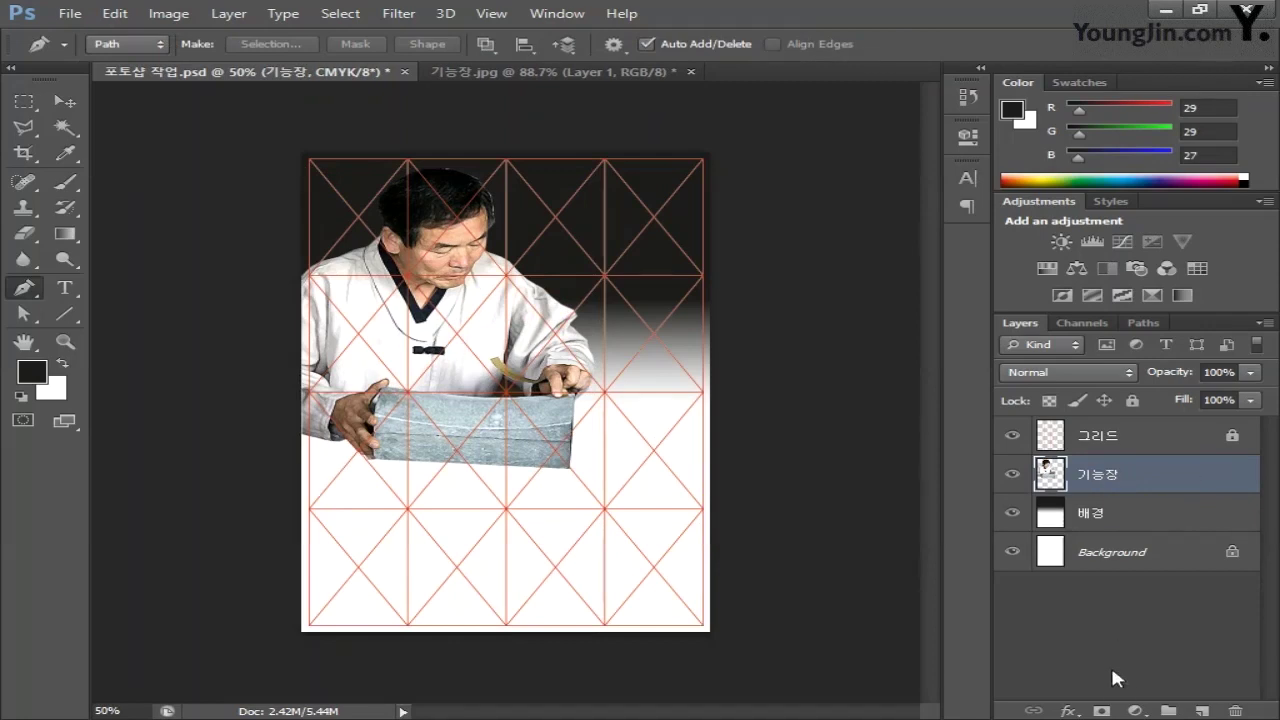
{"action": "left_click", "coordinate": [1102, 711]}
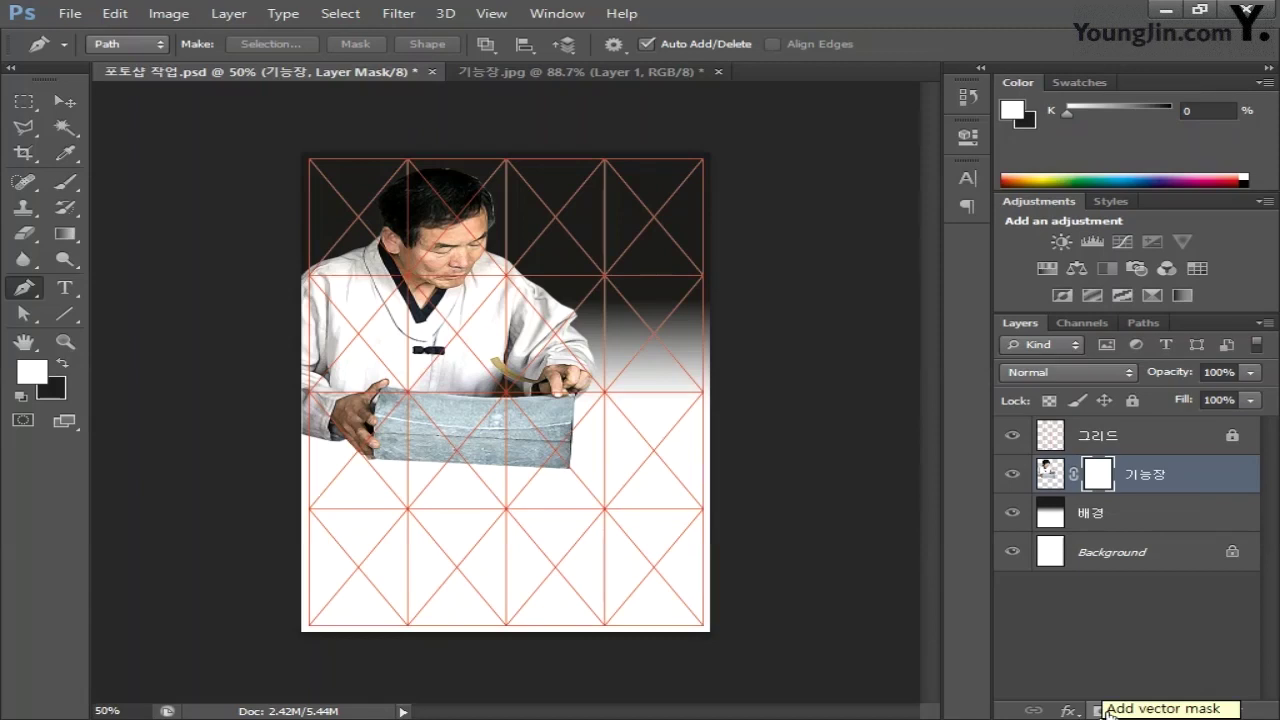
Step: Set the foreground color to black with K 100 and the background color to white with K 0
{"action": "left_click", "coordinate": [32, 370]}
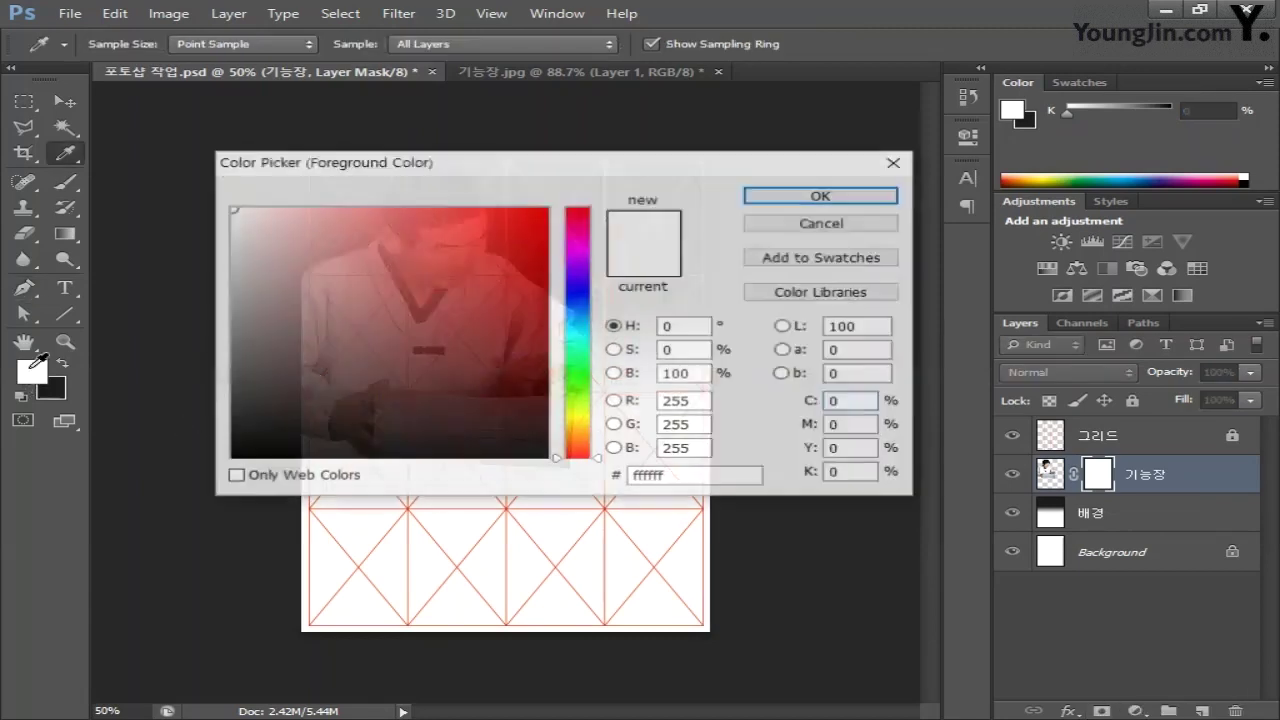
{"action": "left_click", "coordinate": [852, 472]}
{"action": "type", "text": "10"}
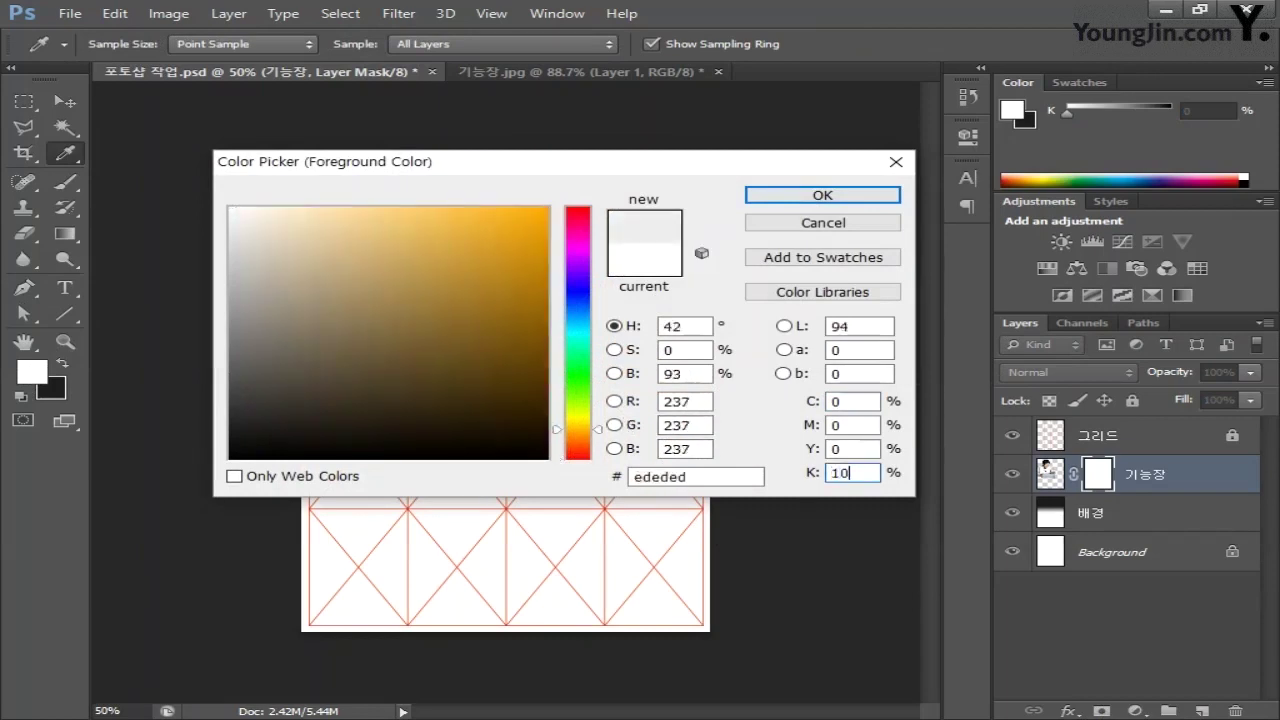
{"action": "type", "text": "0"}
{"action": "key", "text": "Return"}
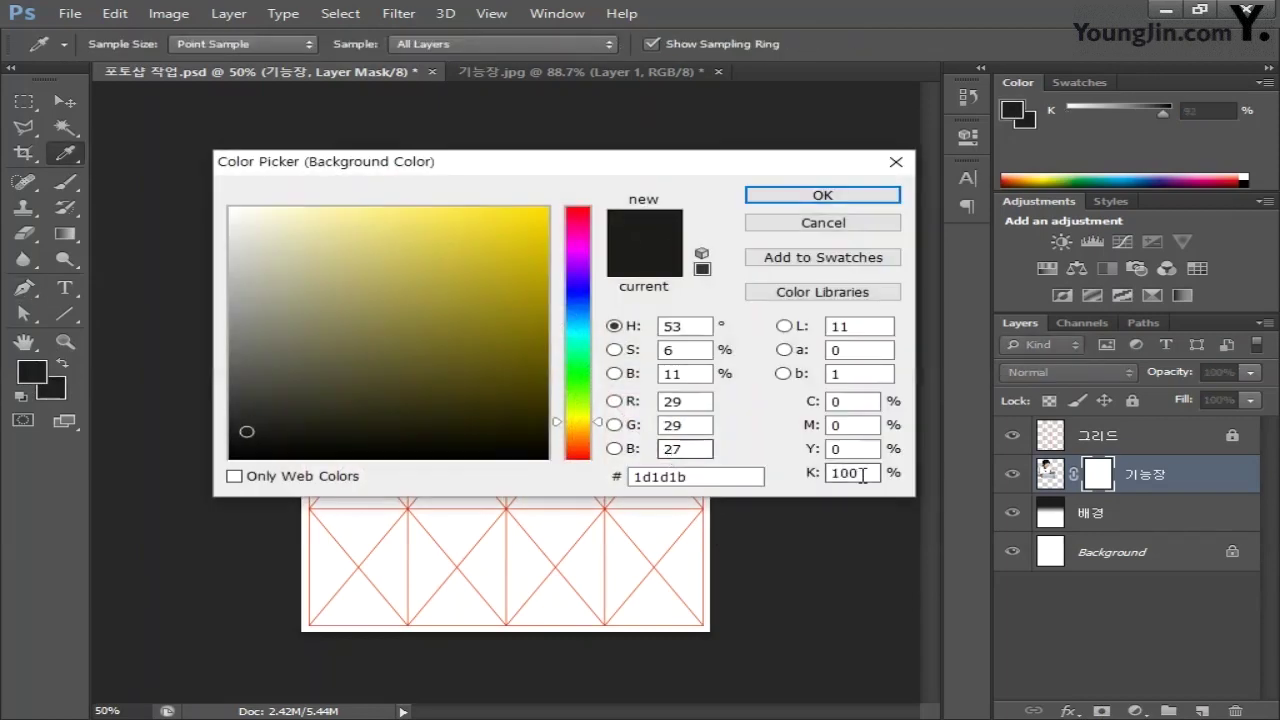
{"action": "double_click", "coordinate": [855, 473]}
{"action": "type", "text": "0"}
{"action": "key", "text": "Return"}
{"action": "key", "text": "p"}
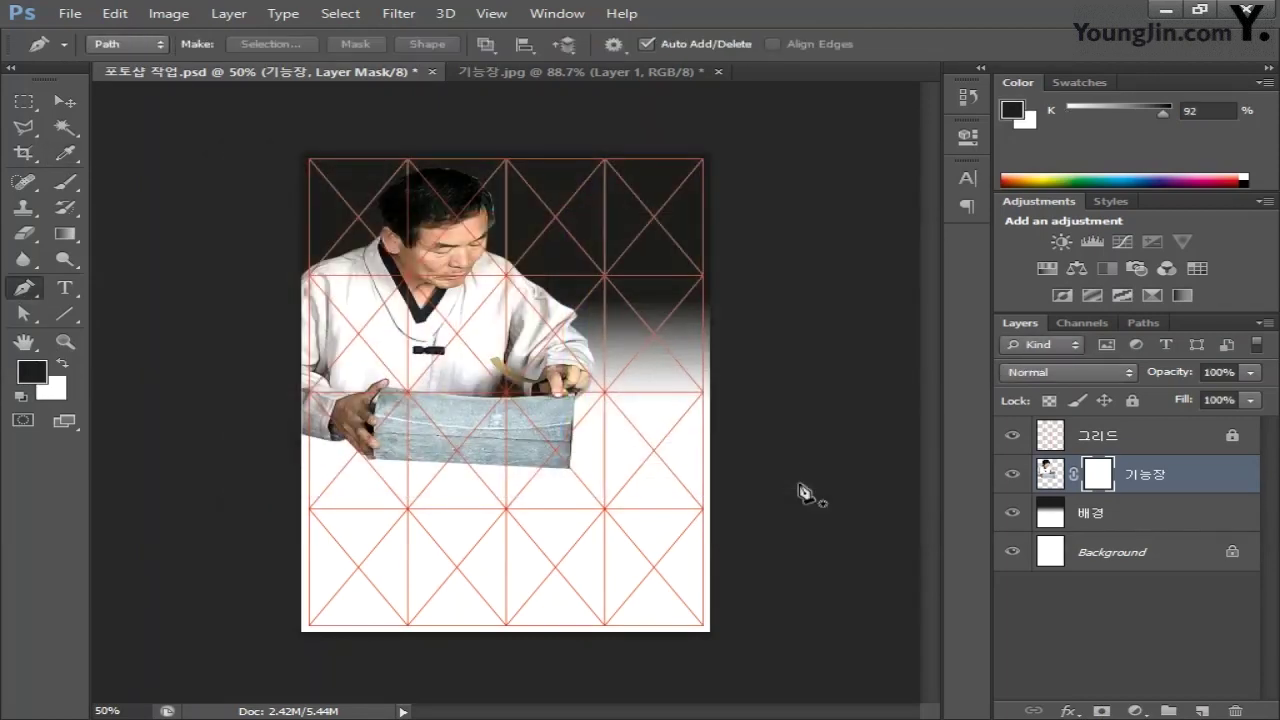
Step: Fade the craftsman's lower part and the stone block into the background with a black-to-white linear gradient on the 기능장 layer mask
{"action": "left_click", "coordinate": [65, 236]}
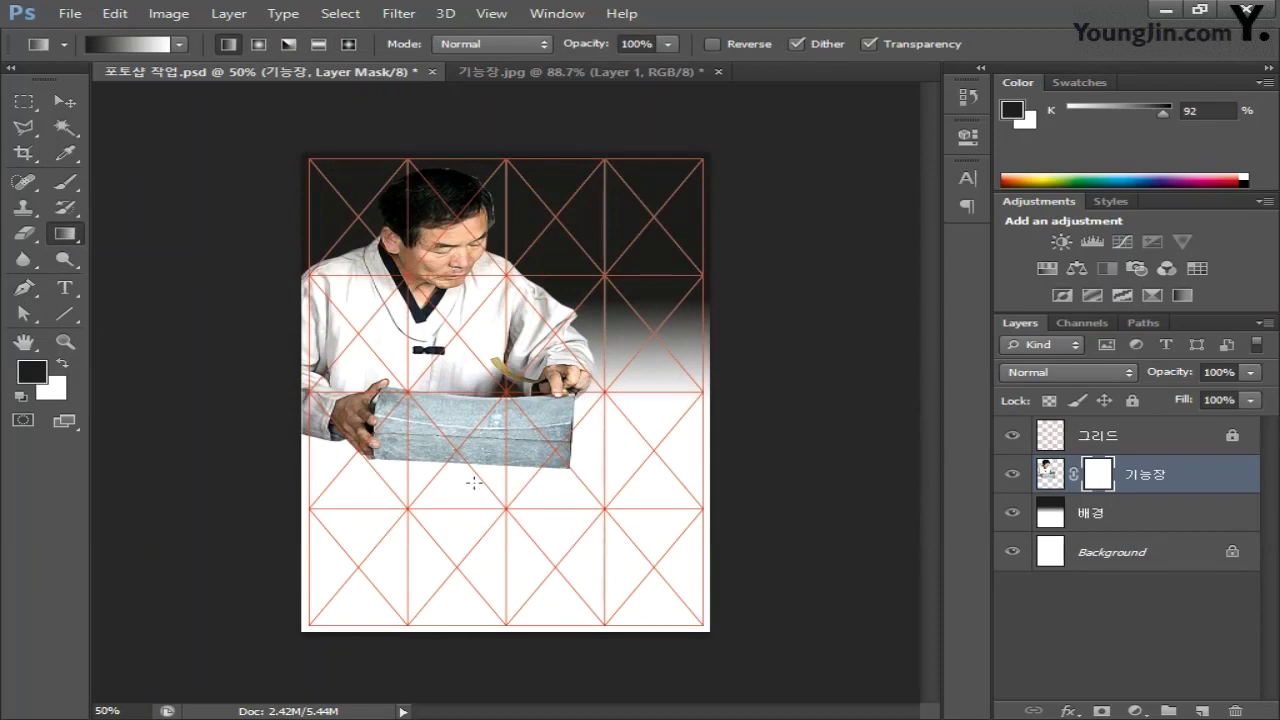
{"action": "left_click_drag", "start_coordinate": [460, 485], "coordinate": [515, 462]}
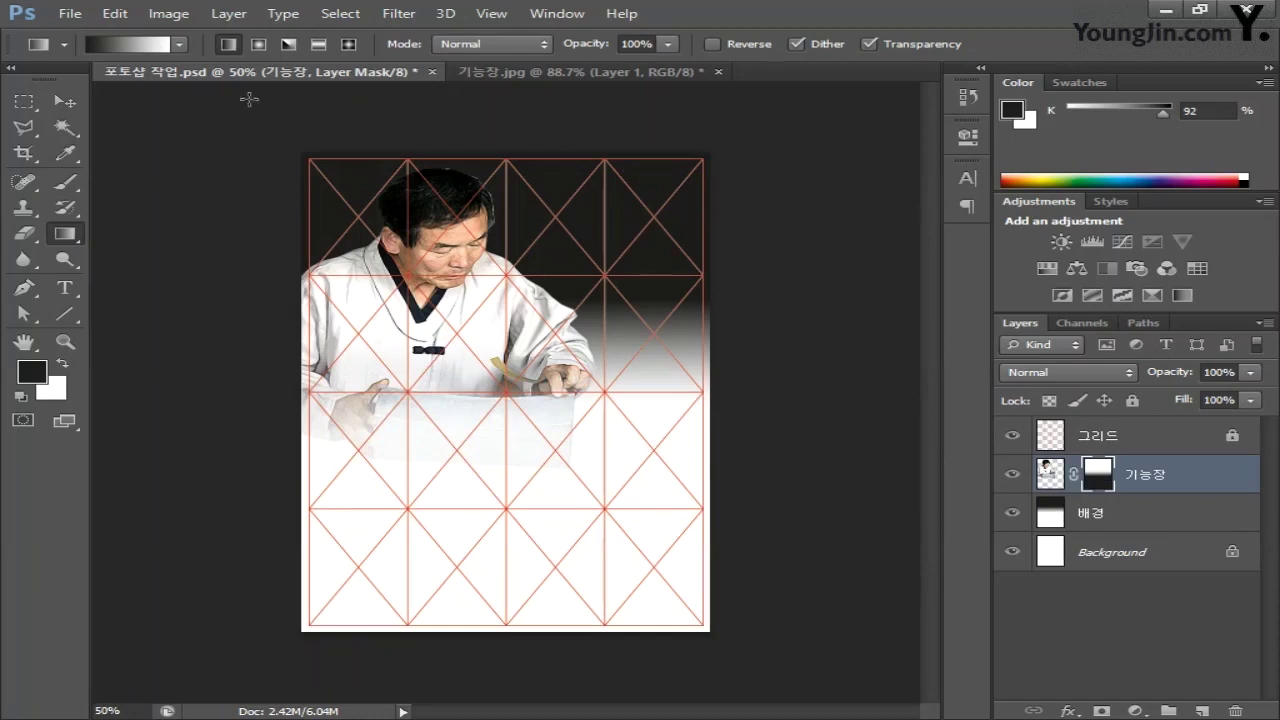
Step: Close 기능장.jpg without saving its changes and fit the 포토샵 작업.psd page to the window
{"action": "left_click", "coordinate": [688, 72]}
{"action": "left_click", "coordinate": [718, 72]}
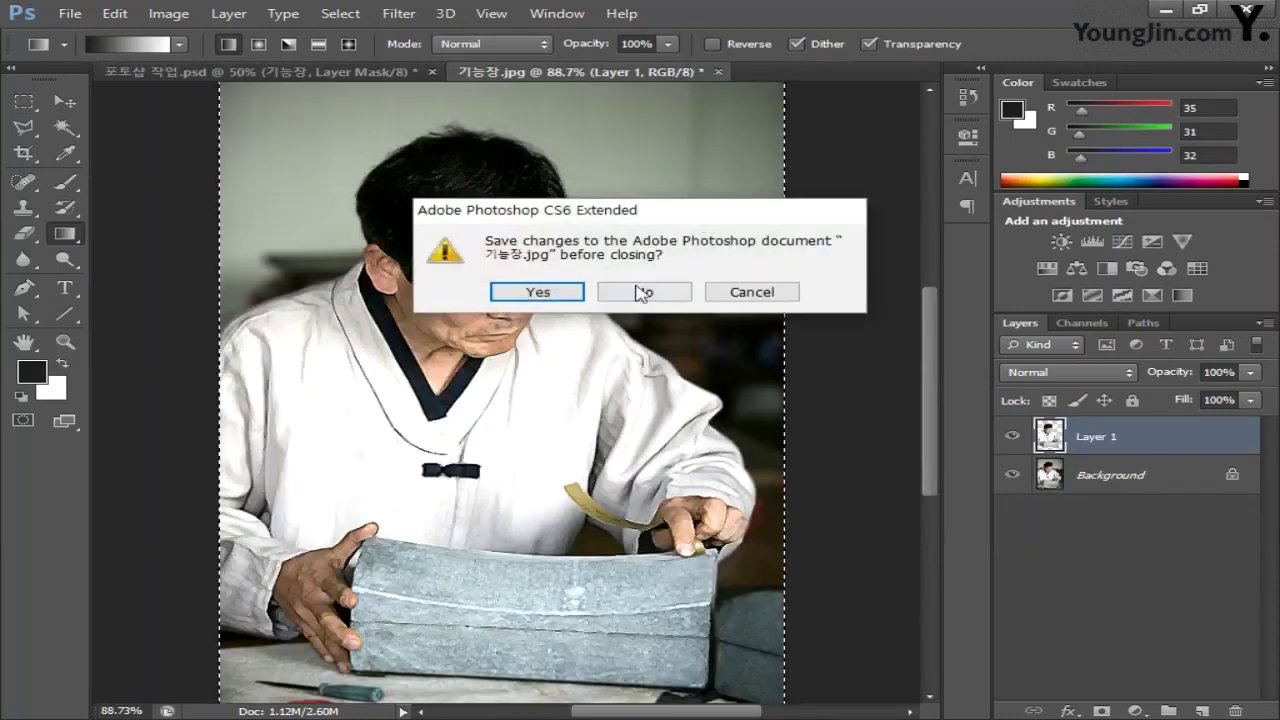
{"action": "left_click", "coordinate": [641, 283]}
{"action": "double_click", "coordinate": [24, 343]}
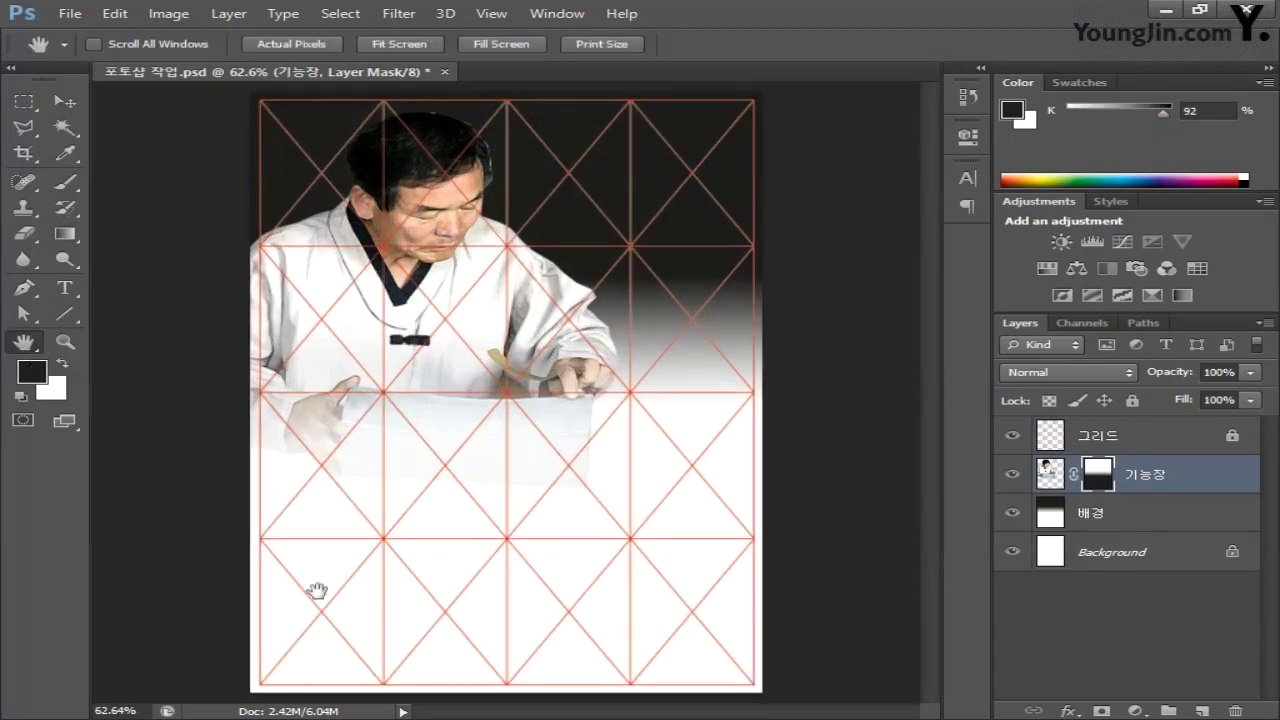
Step: Copy the colored eight-trigram ring from 일러스트작업.ai in Illustrator and paste it into 포토샵 작업.psd in Photoshop as pixels
{"action": "left_click", "coordinate": [580, 625]}
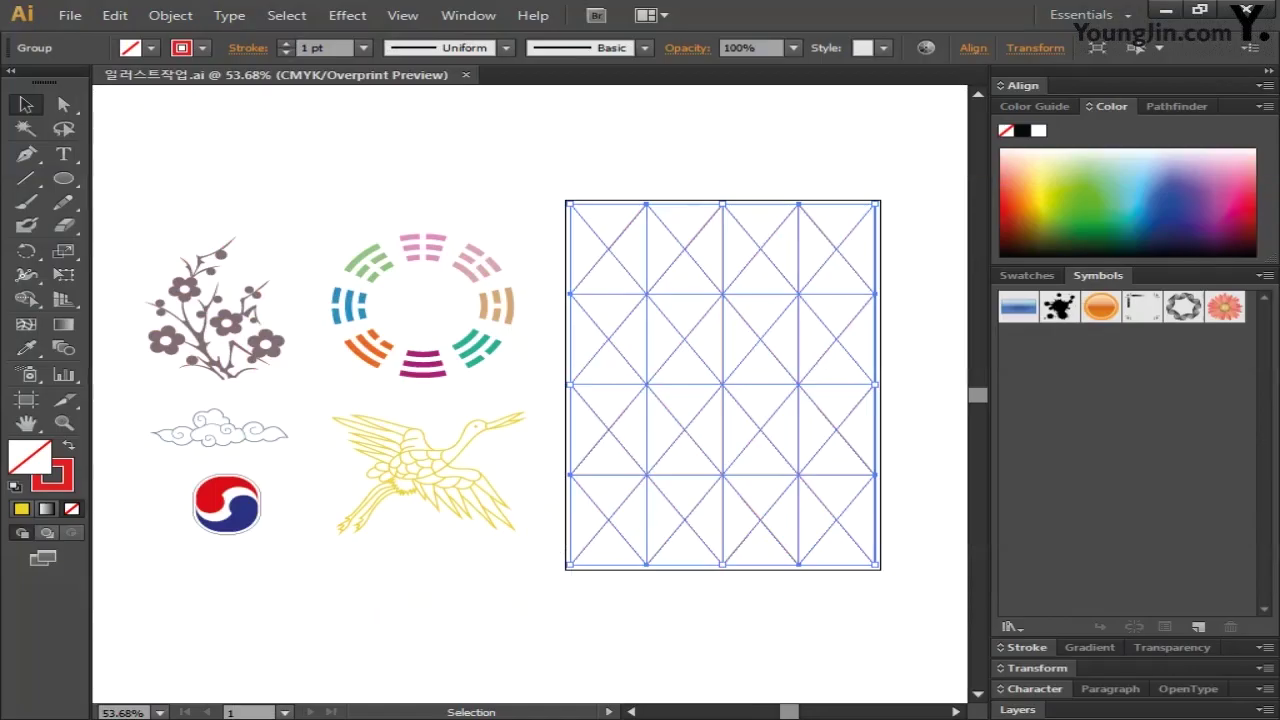
{"action": "left_click", "coordinate": [413, 252]}
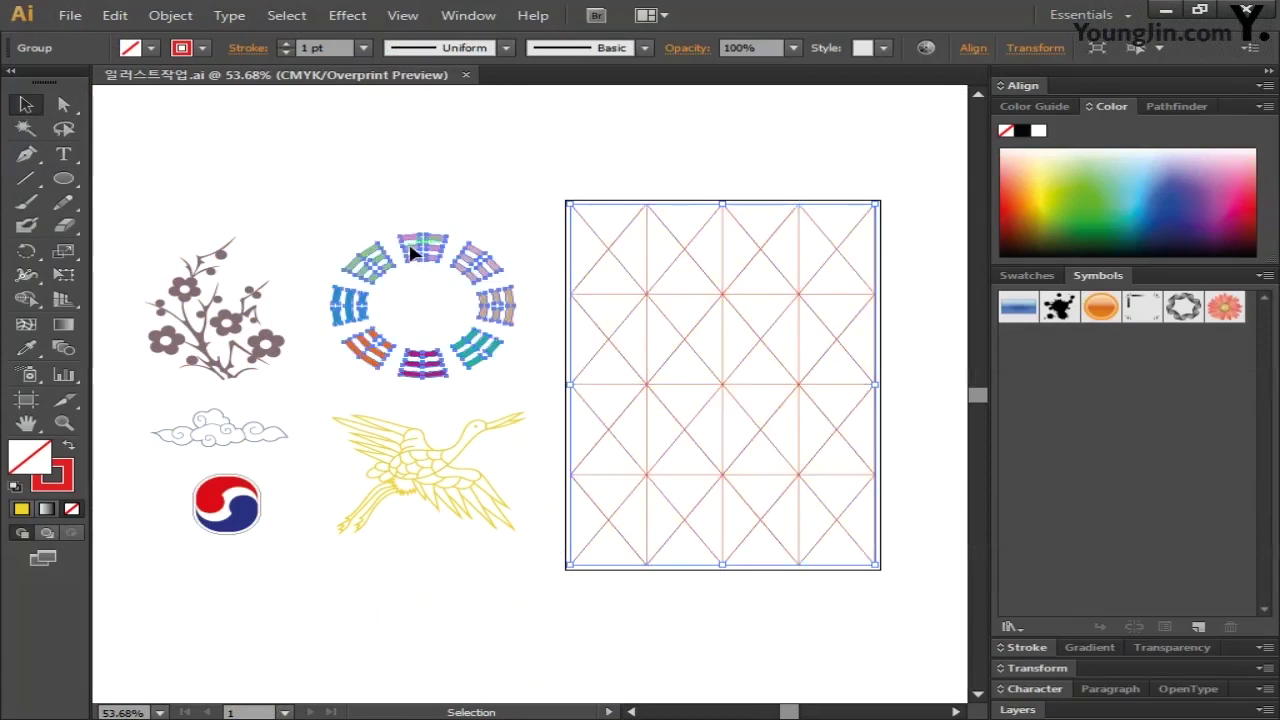
{"action": "key", "text": "ctrl"}
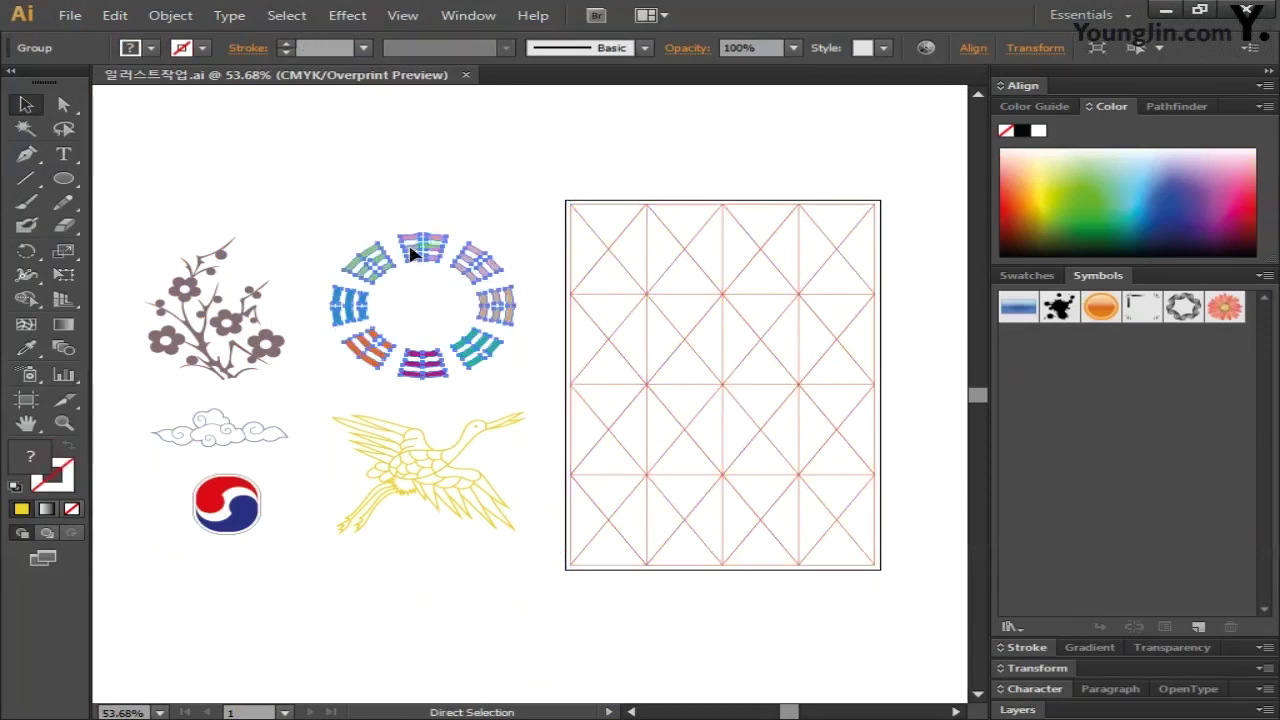
{"action": "left_click_drag", "start_coordinate": [413, 252], "coordinate": [508, 337]}
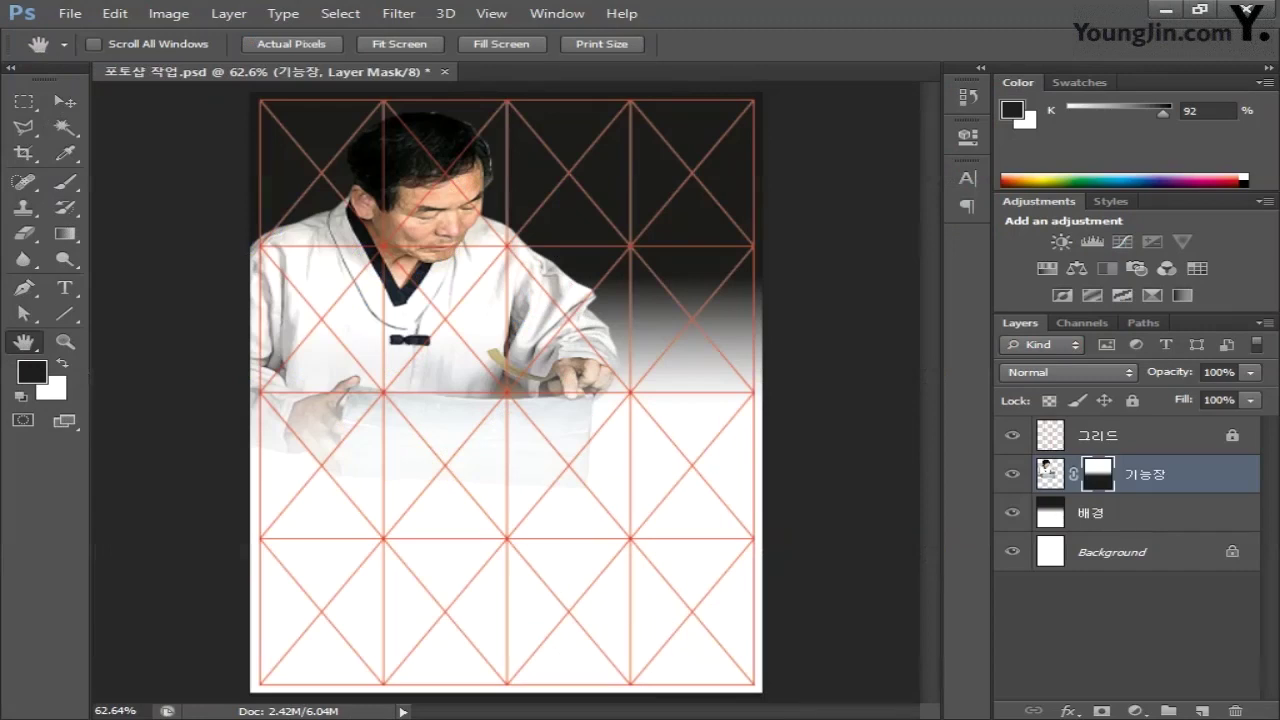
{"action": "key", "text": "ctrl+v"}
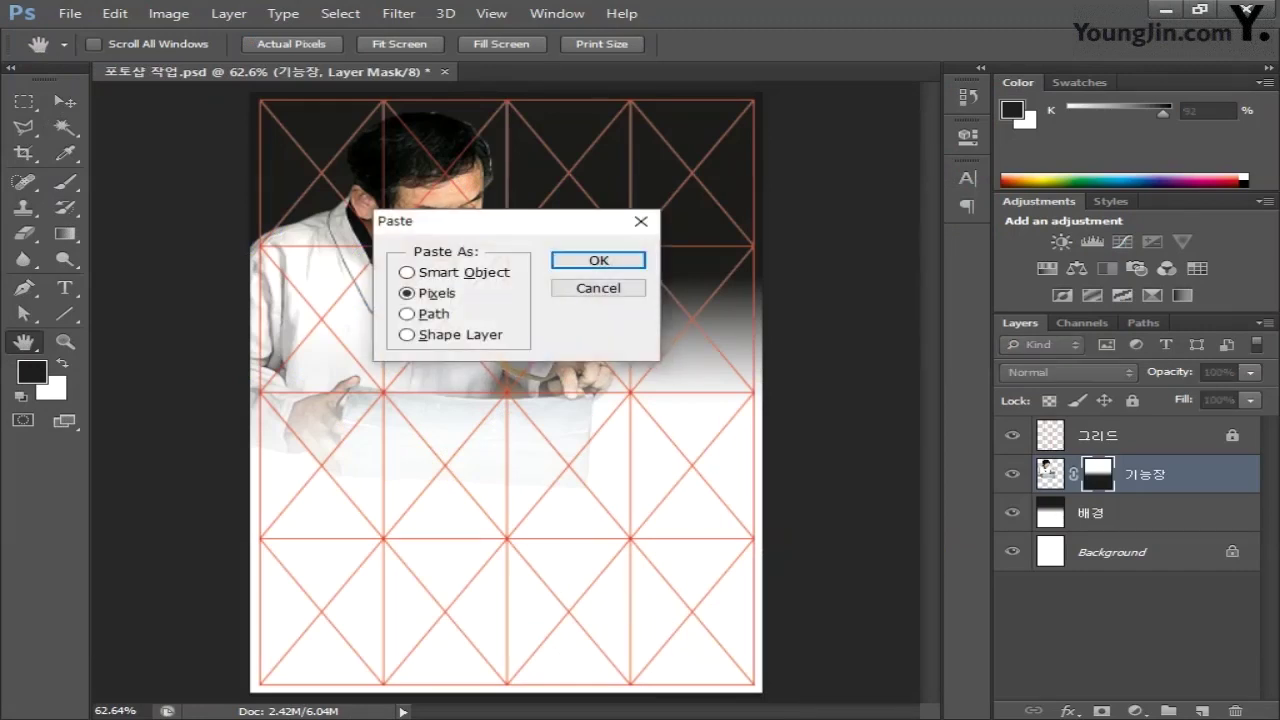
{"action": "left_click", "coordinate": [627, 268]}
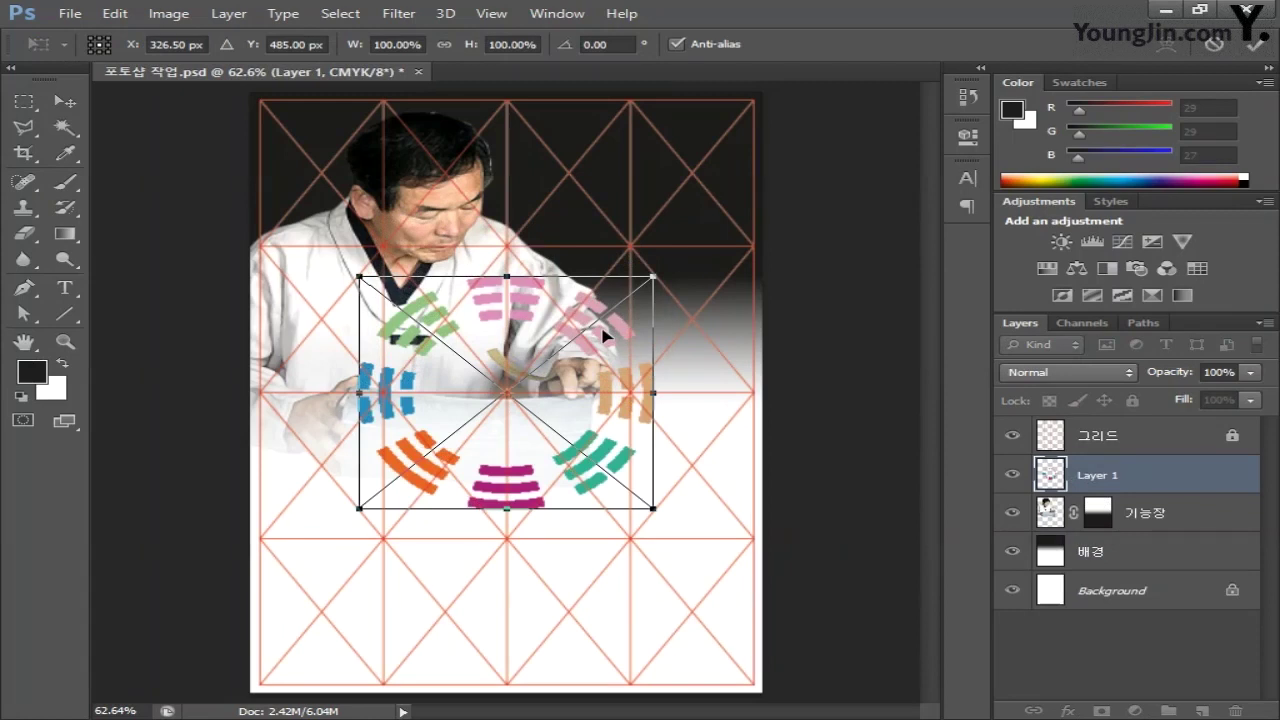
Step: Scale the pasted trigram ring and place it around the craftsman's working hand, centered at about X 433 px, Y 440.5 px
{"action": "left_click_drag", "start_coordinate": [604, 335], "coordinate": [694, 296]}
{"action": "key", "text": "ctrl+z"}
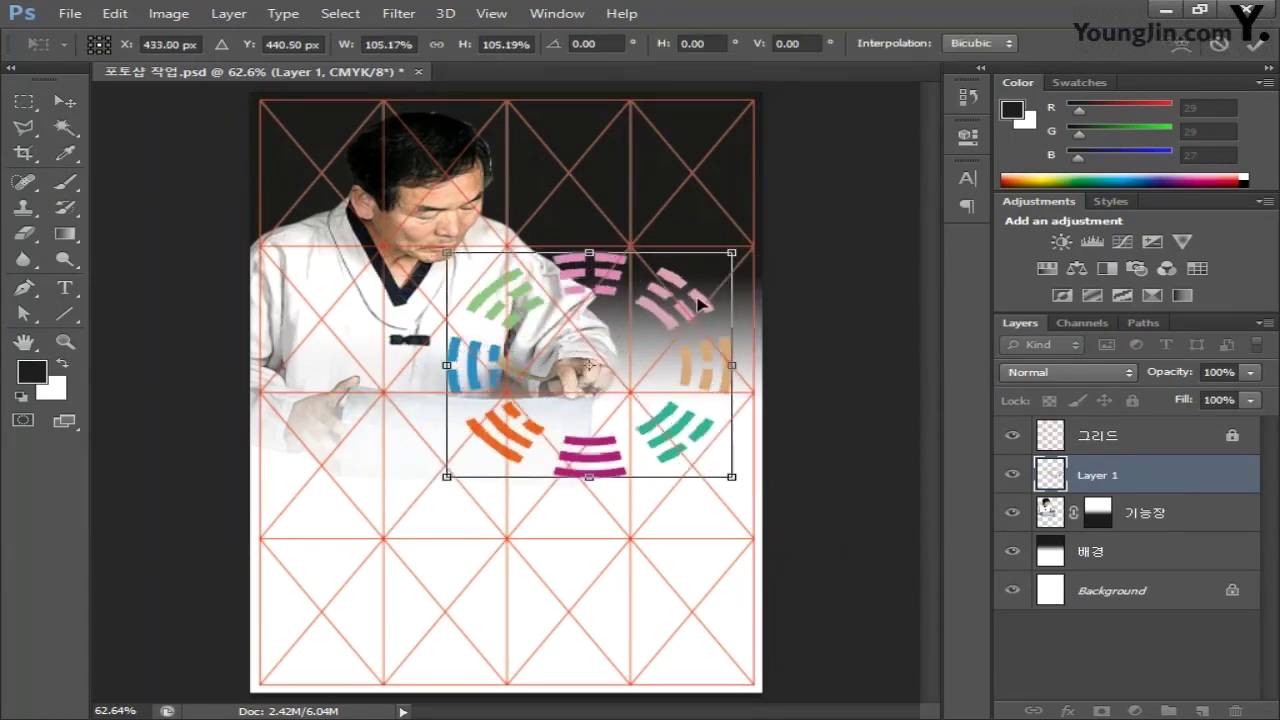
{"action": "key", "text": "Return"}
{"action": "key", "text": "h"}
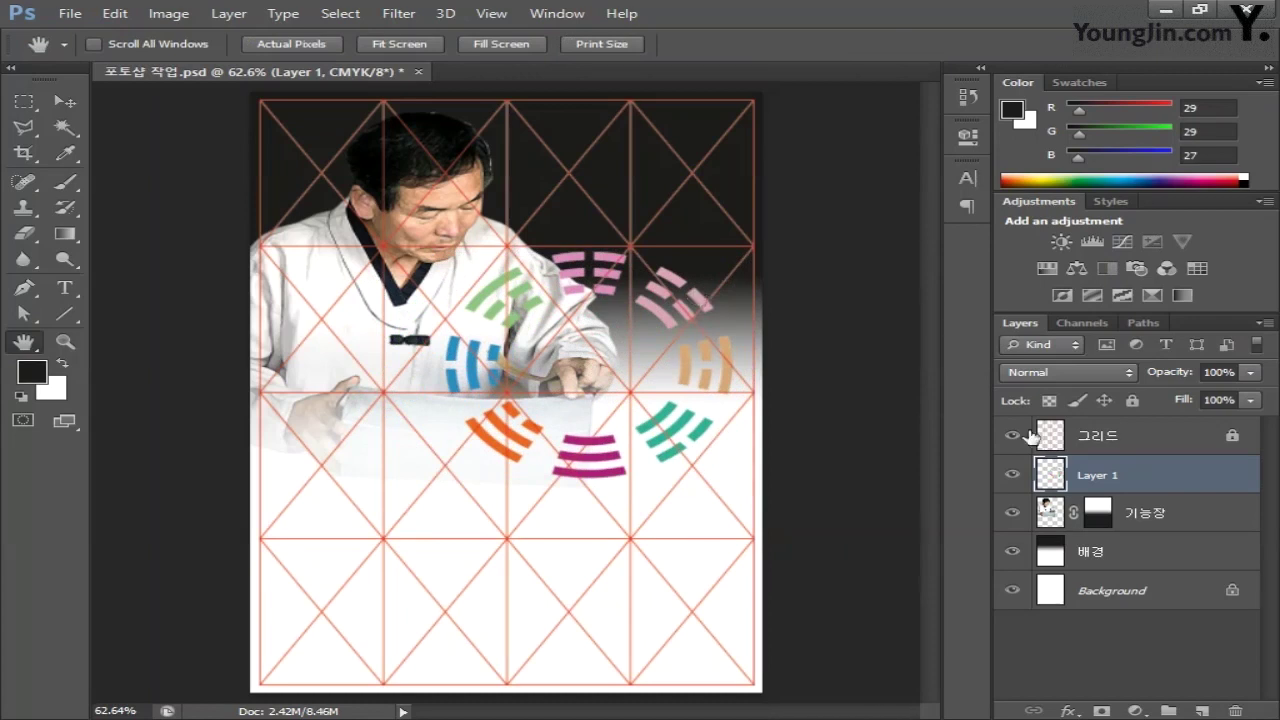
Step: Rename the pasted trigram layer 팔괘 문양
{"action": "double_click", "coordinate": [1103, 472]}
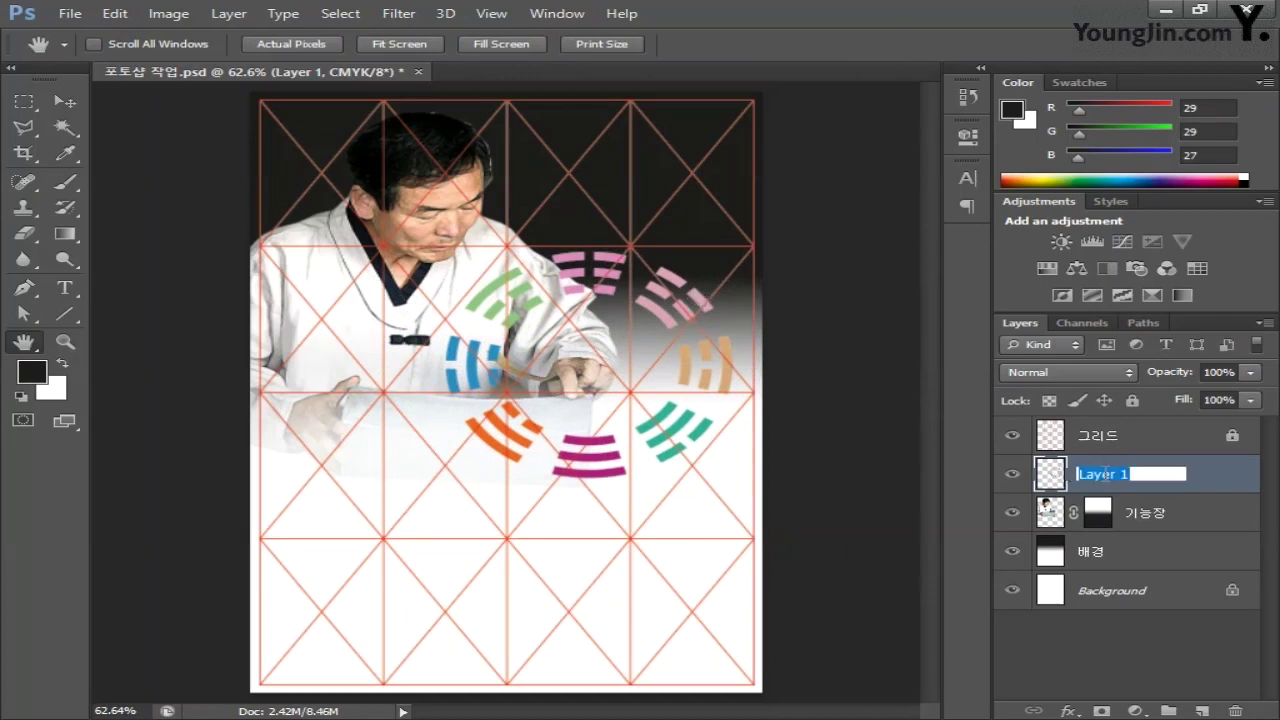
{"action": "type", "text": "팔괘 문양"}
{"action": "key", "text": "Return"}
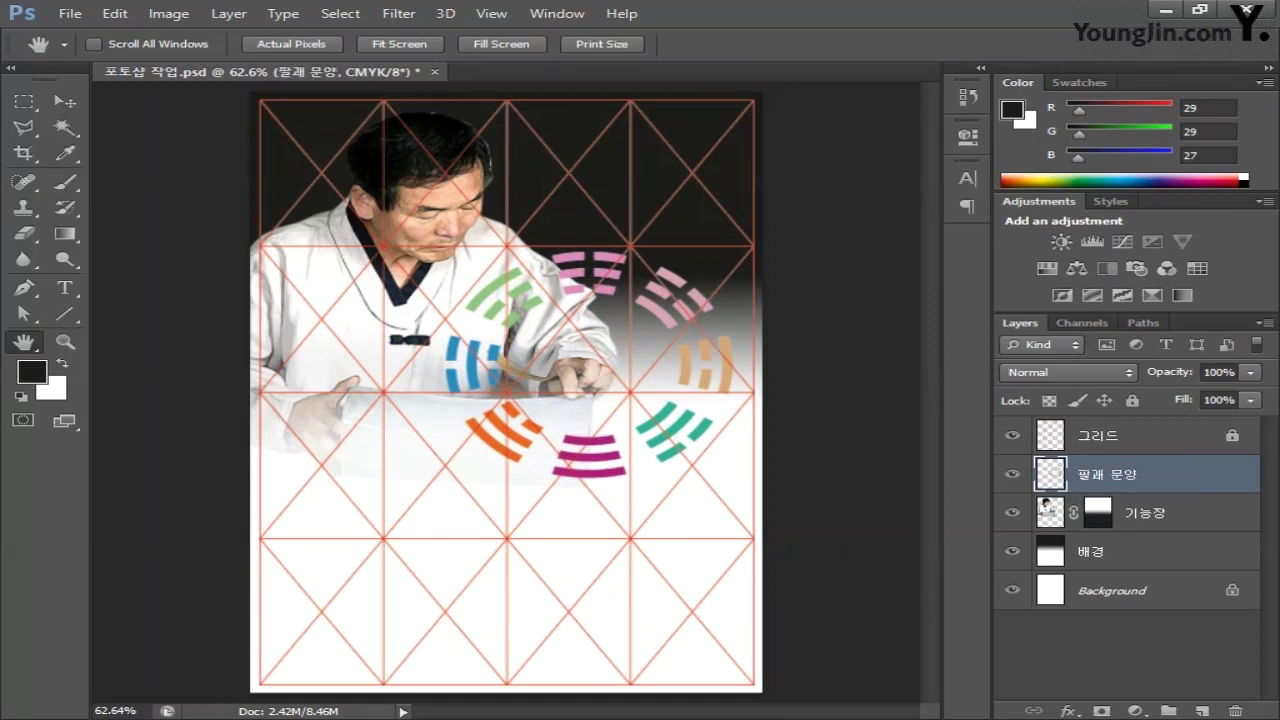
Step: Duplicate the 팔괘 문양 layer and name the copy 작은 팔괘문양
{"action": "key", "text": "ctrl+j"}
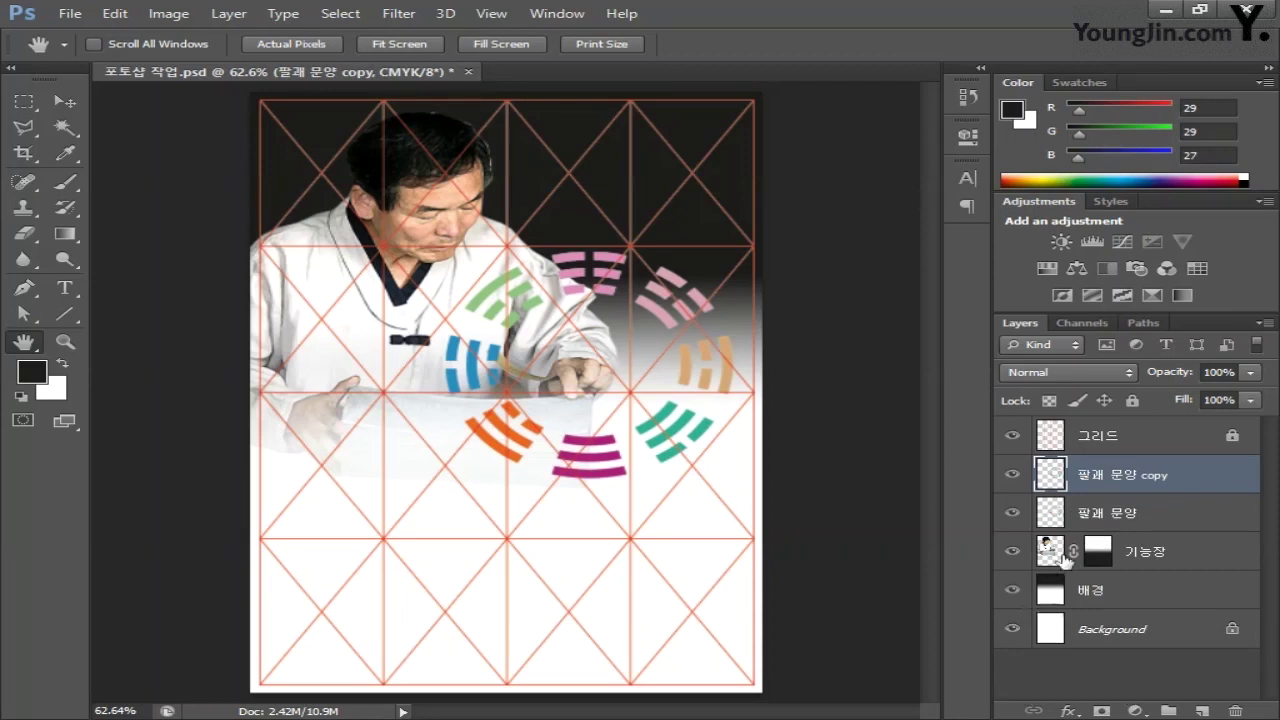
{"action": "double_click", "coordinate": [1150, 474]}
{"action": "type", "text": "작은 팔괘문양"}
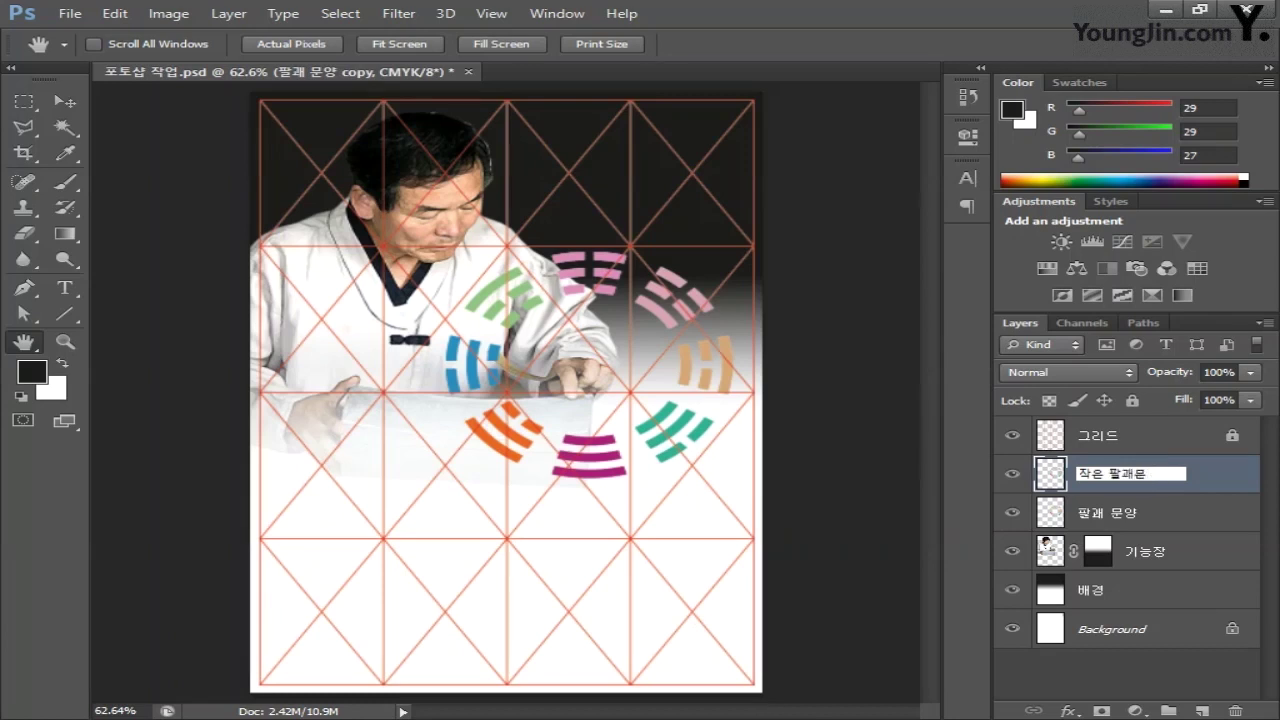
{"action": "key", "text": "Return"}
Step: Scale the 작은 팔괘문양 ring down about its center to about 58.5%, so it sits inside the larger ring
{"action": "key", "text": "ctrl+t"}
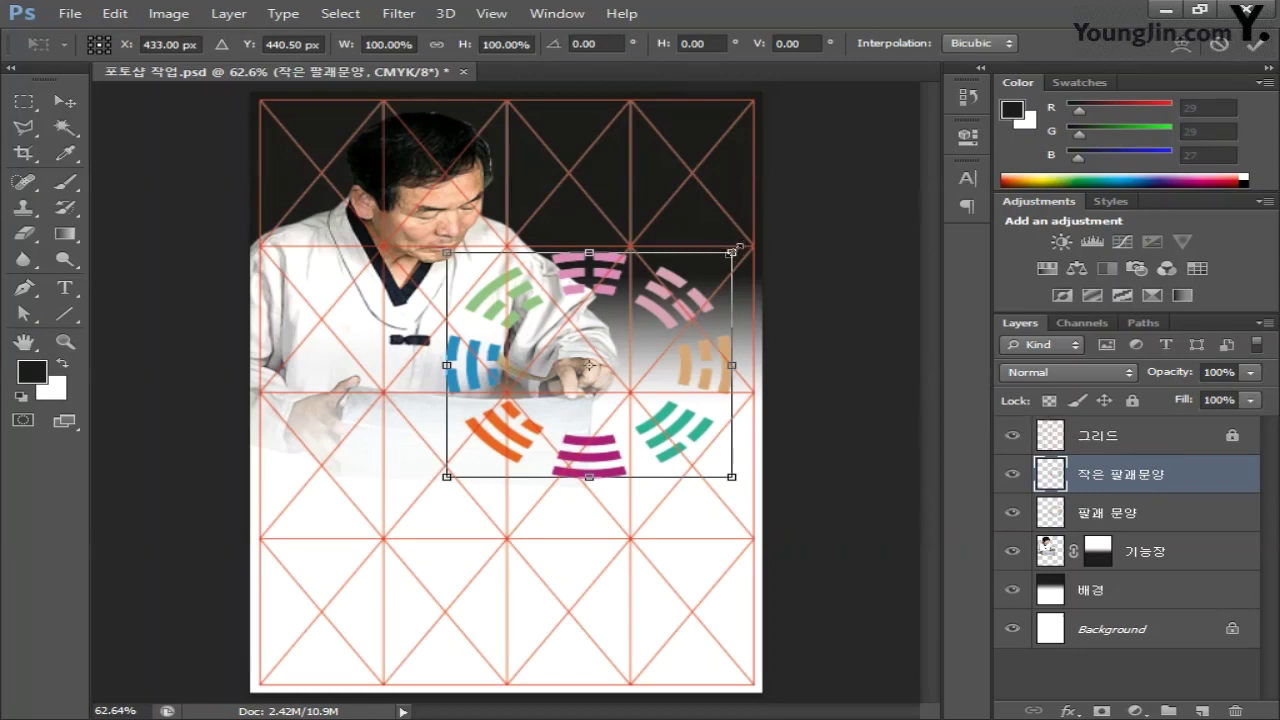
{"action": "left_click_drag", "start_coordinate": [738, 247], "coordinate": [676, 307]}
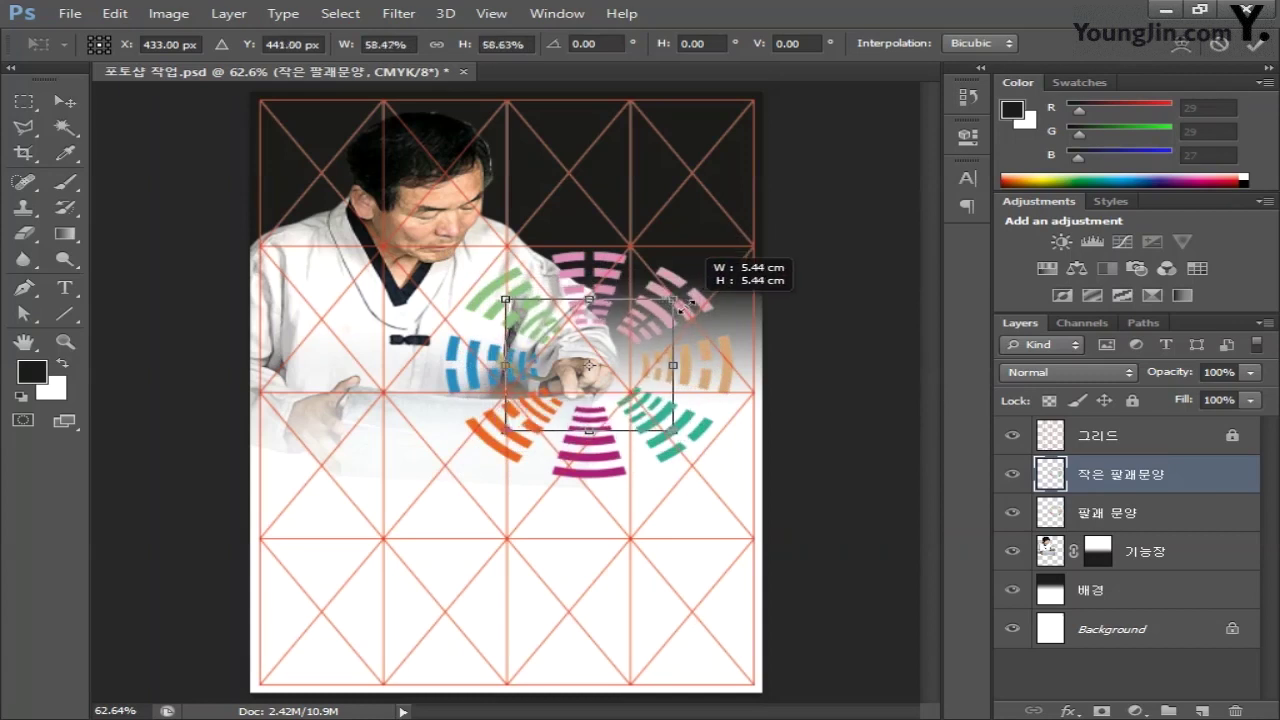
{"action": "key", "text": "Return"}
{"action": "key", "text": "h"}
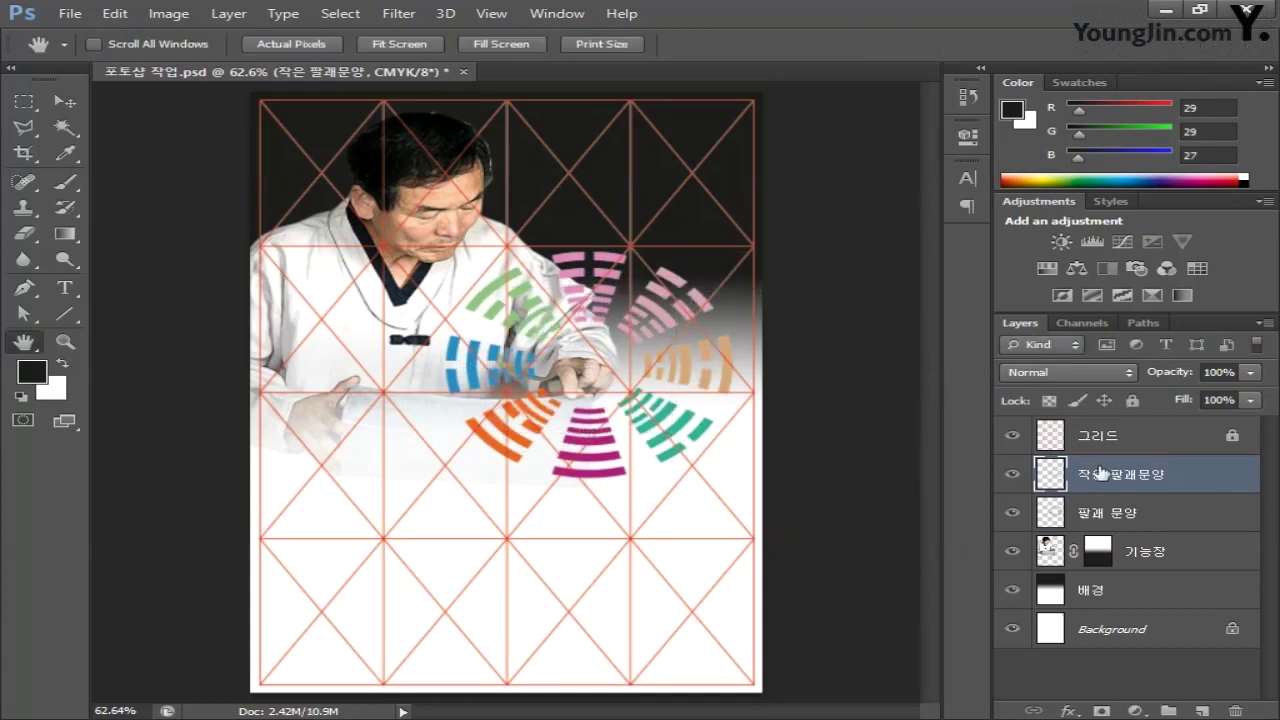
Step: Fill the 작은 팔괘문양 ring with white (ffffff) with its transparent pixels locked, and set the layer's opacity to 70%
{"action": "left_click", "coordinate": [1049, 402]}
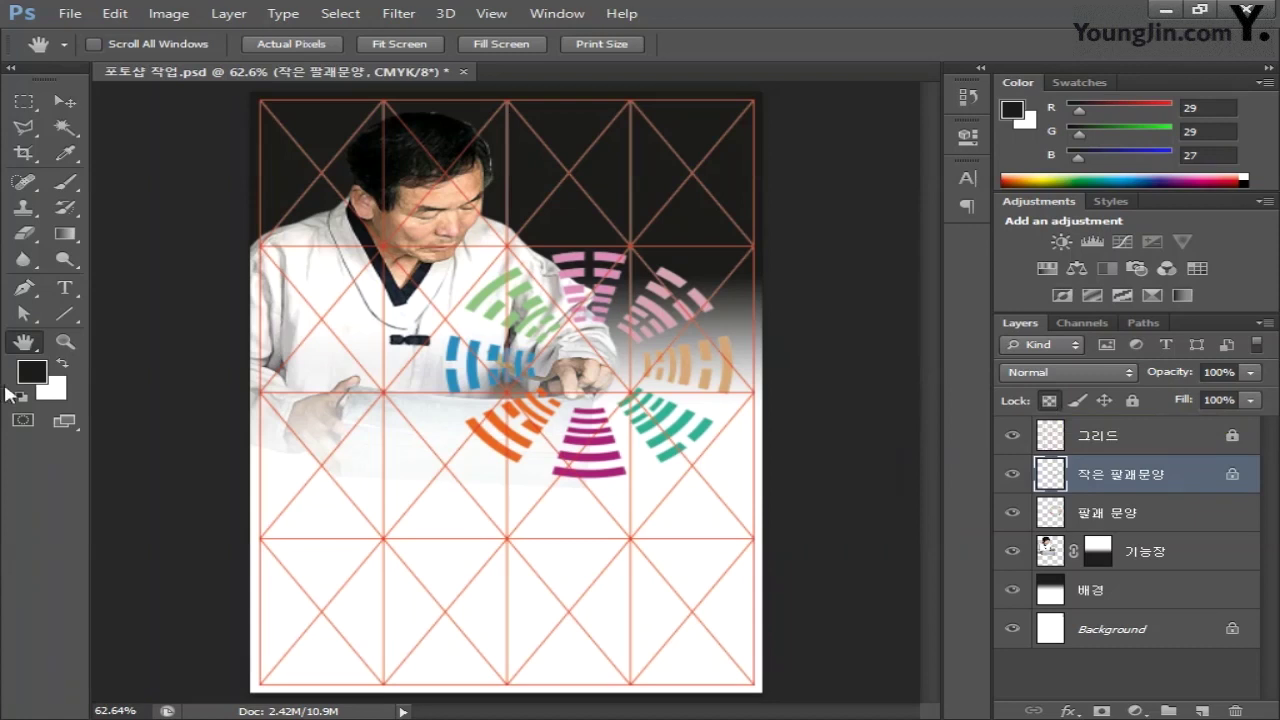
{"action": "left_click", "coordinate": [44, 362]}
{"action": "double_click", "coordinate": [720, 482]}
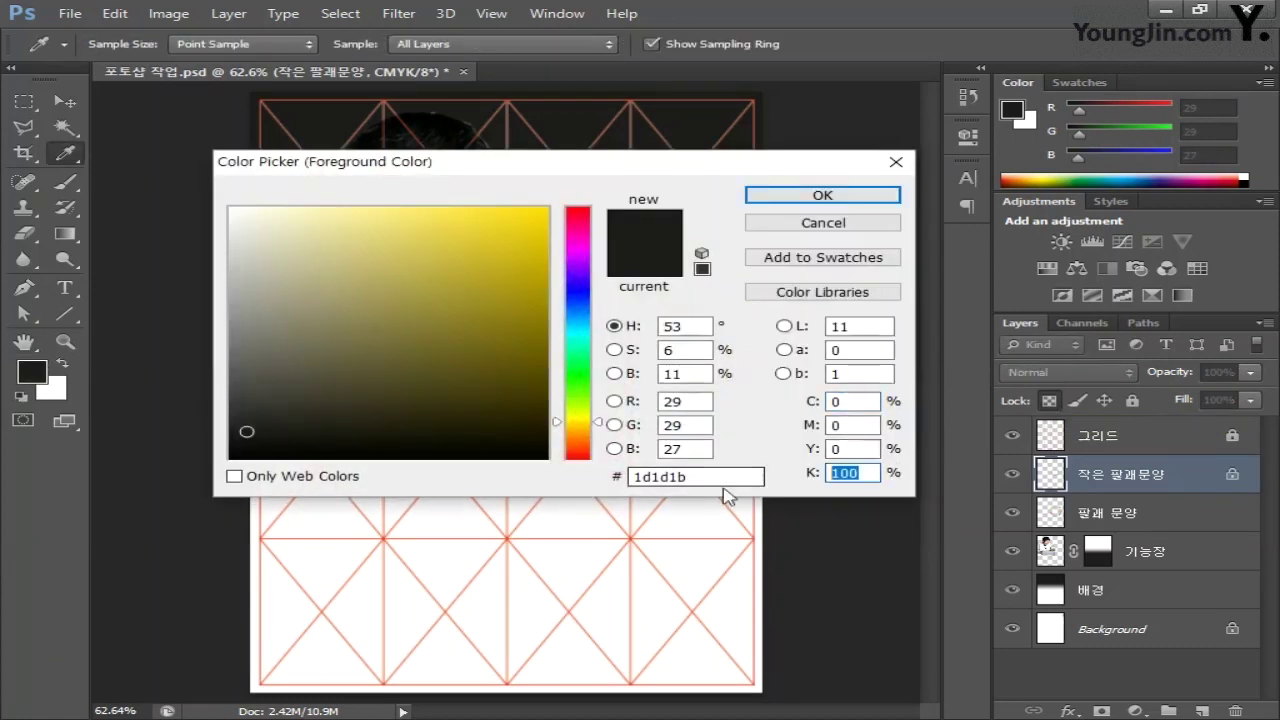
{"action": "type", "text": "ffffff"}
{"action": "key", "text": "Return"}
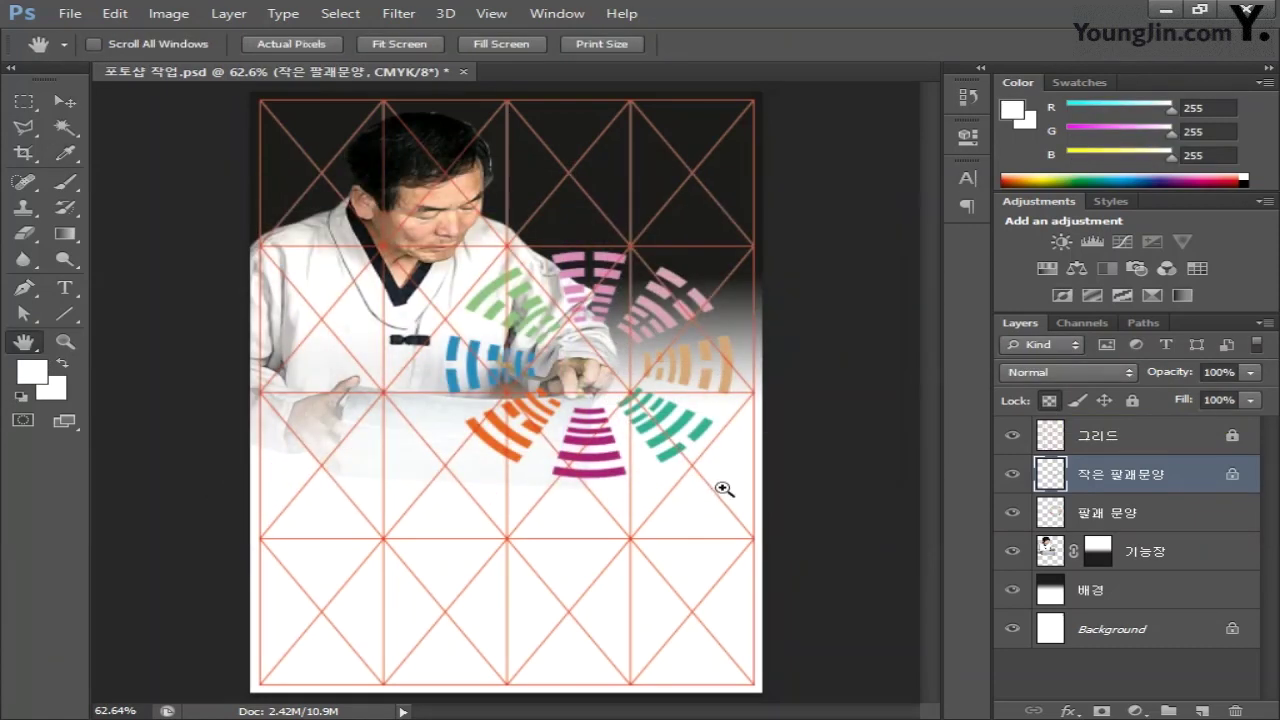
{"action": "key", "text": "ctrl+z"}
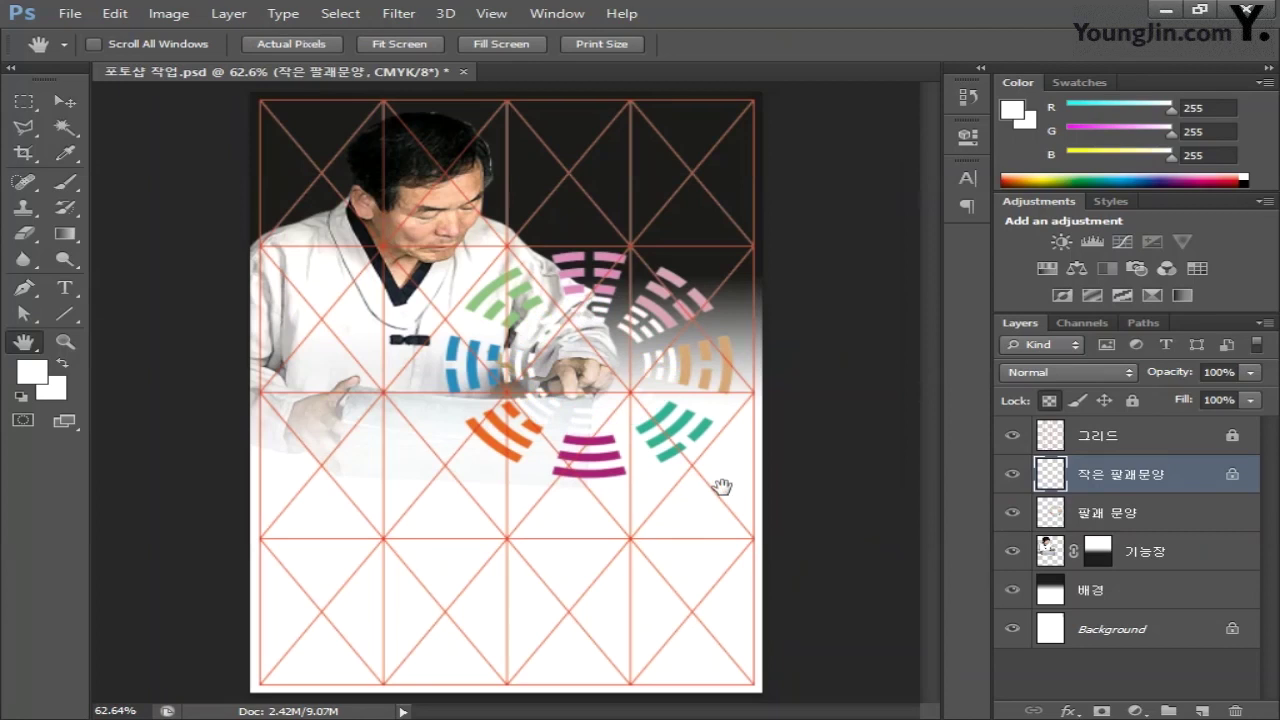
{"action": "left_click", "coordinate": [1215, 372]}
{"action": "type", "text": "70"}
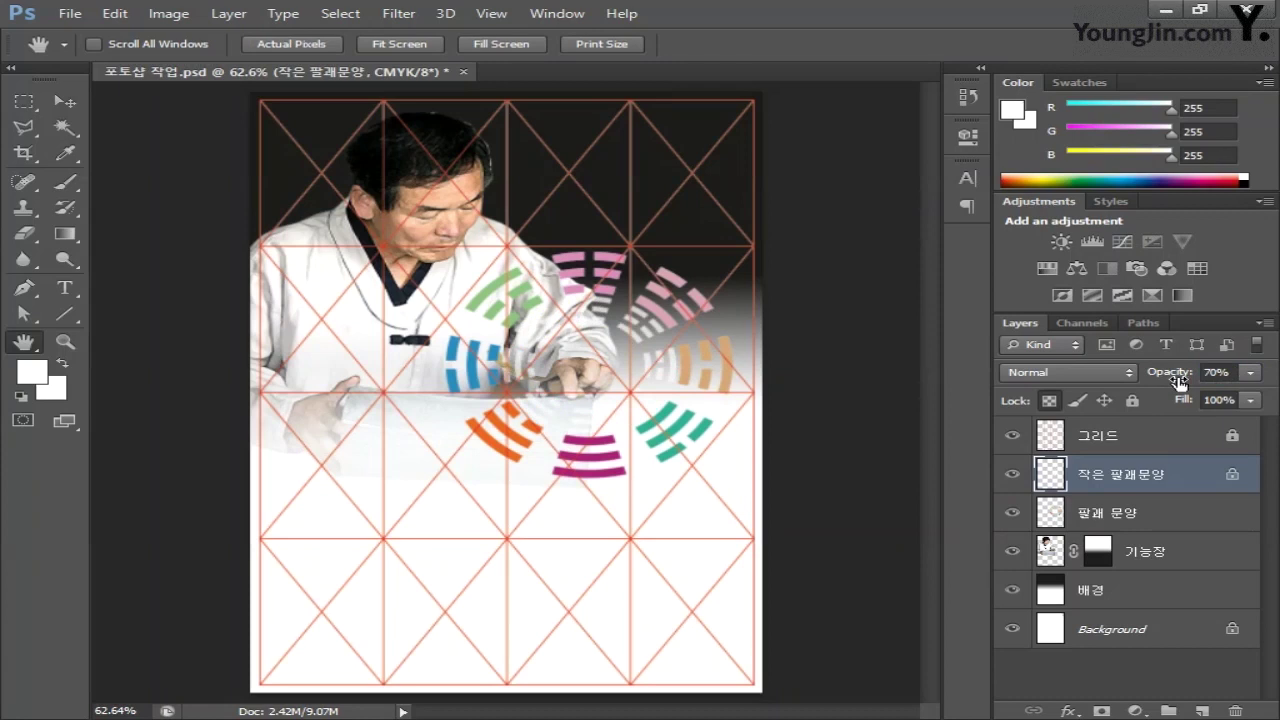
Step: Duplicate the 팔괘 문양 layer again and name the copy 팔괘문양 효과
{"action": "left_click", "coordinate": [1177, 526]}
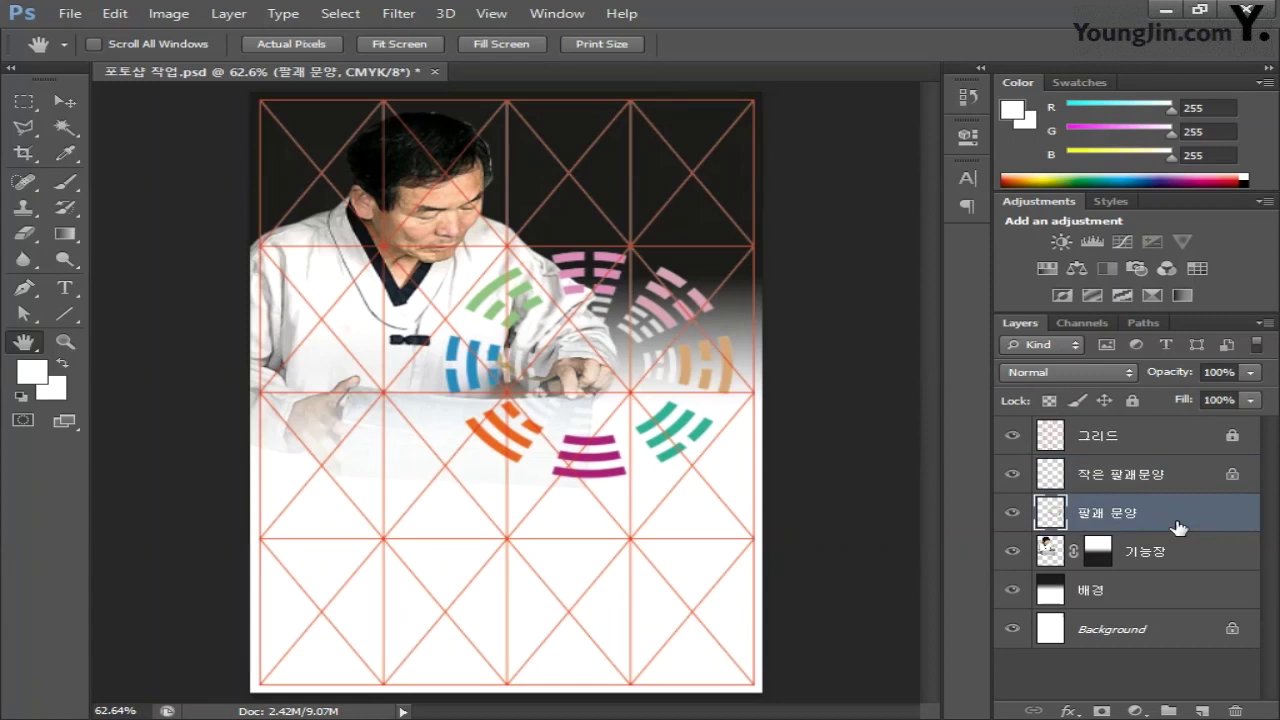
{"action": "key", "text": "ctrl+j"}
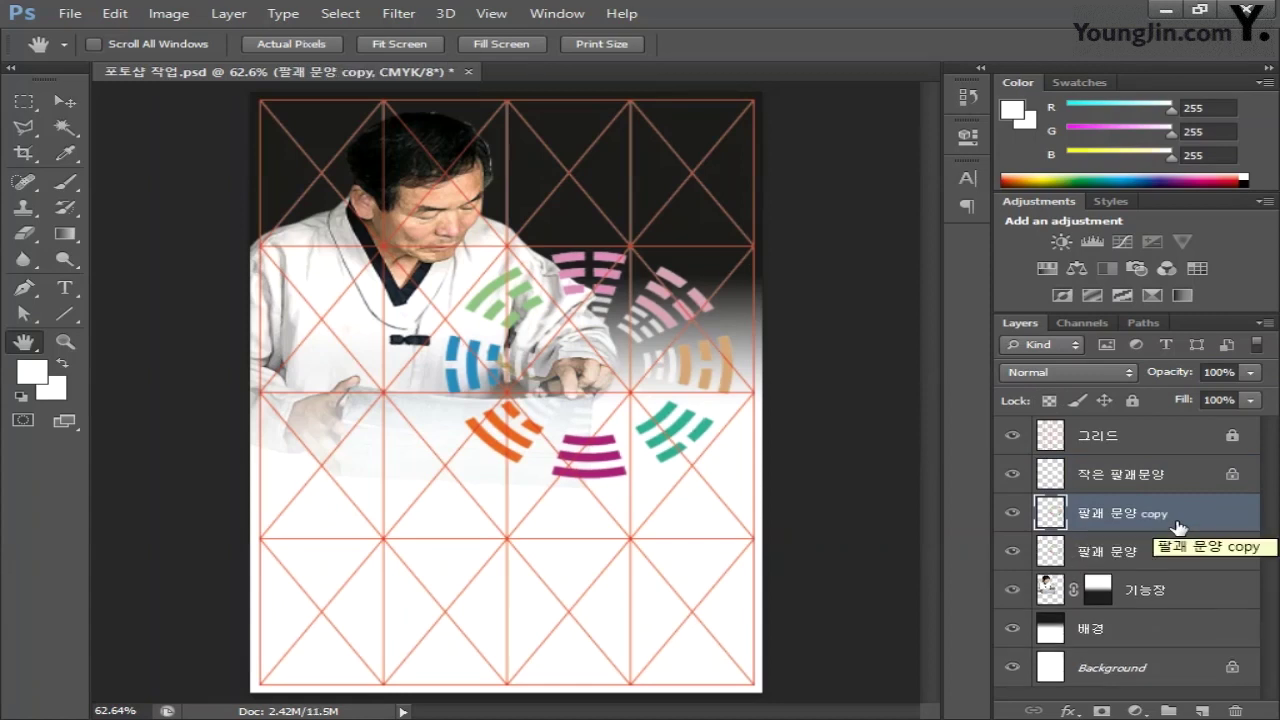
{"action": "key", "text": "alt+bracketleft"}
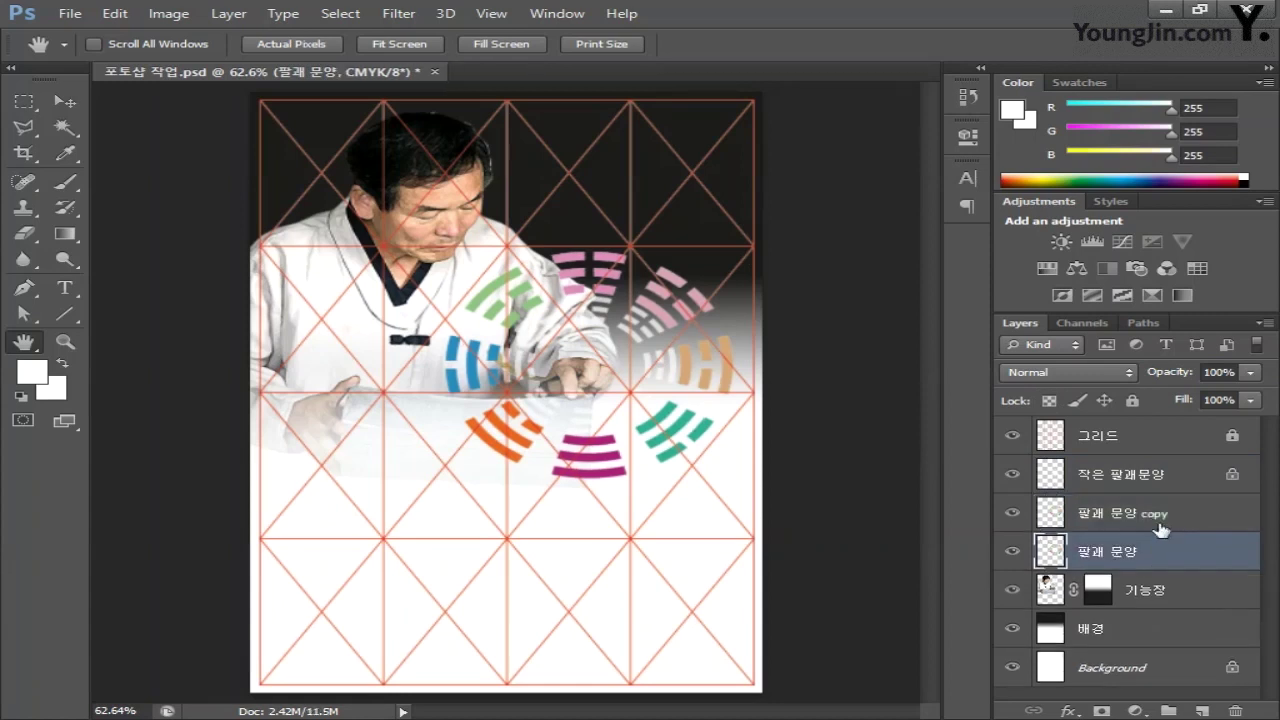
{"action": "double_click", "coordinate": [1153, 514]}
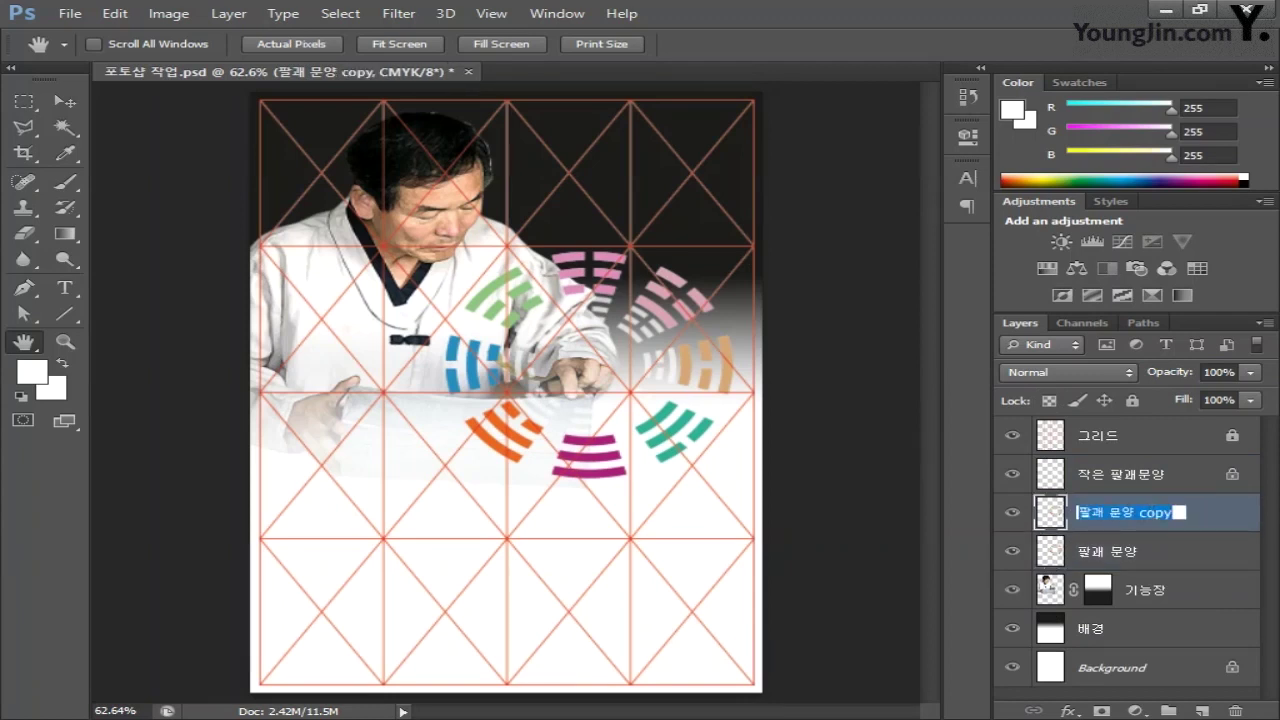
{"action": "type", "text": "팔괘문양 효과"}
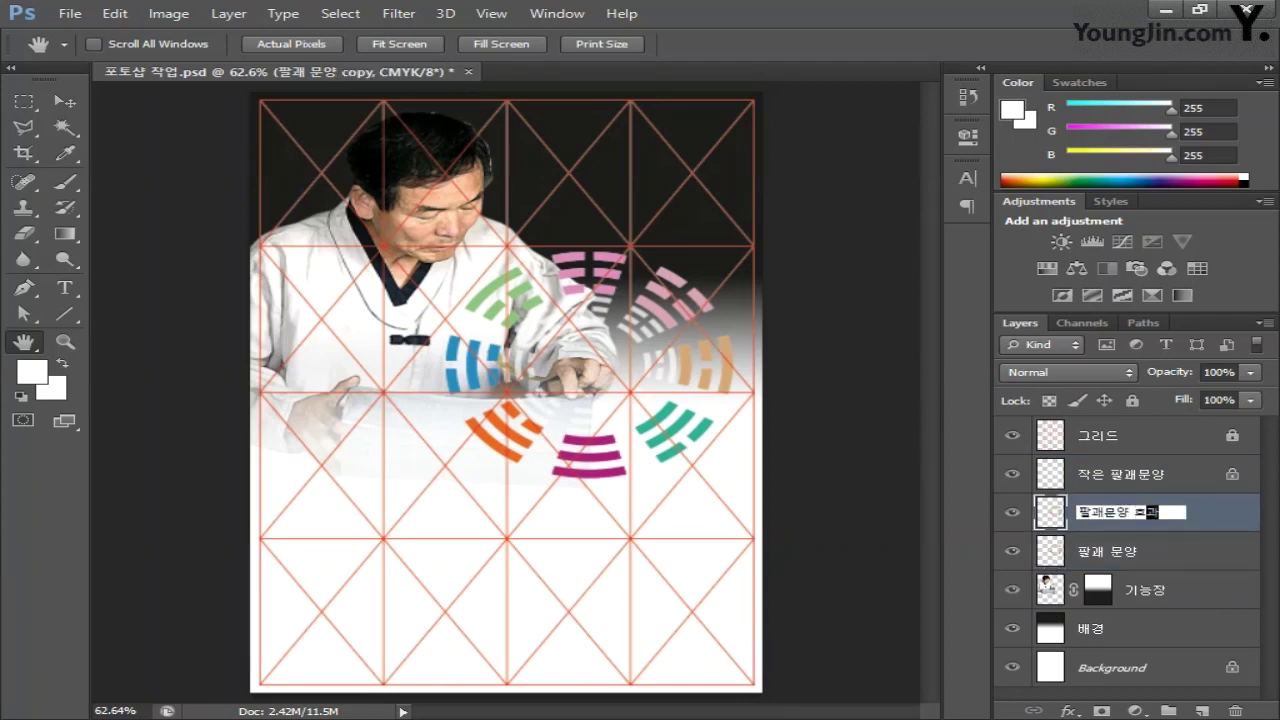
{"action": "key", "text": "Return"}
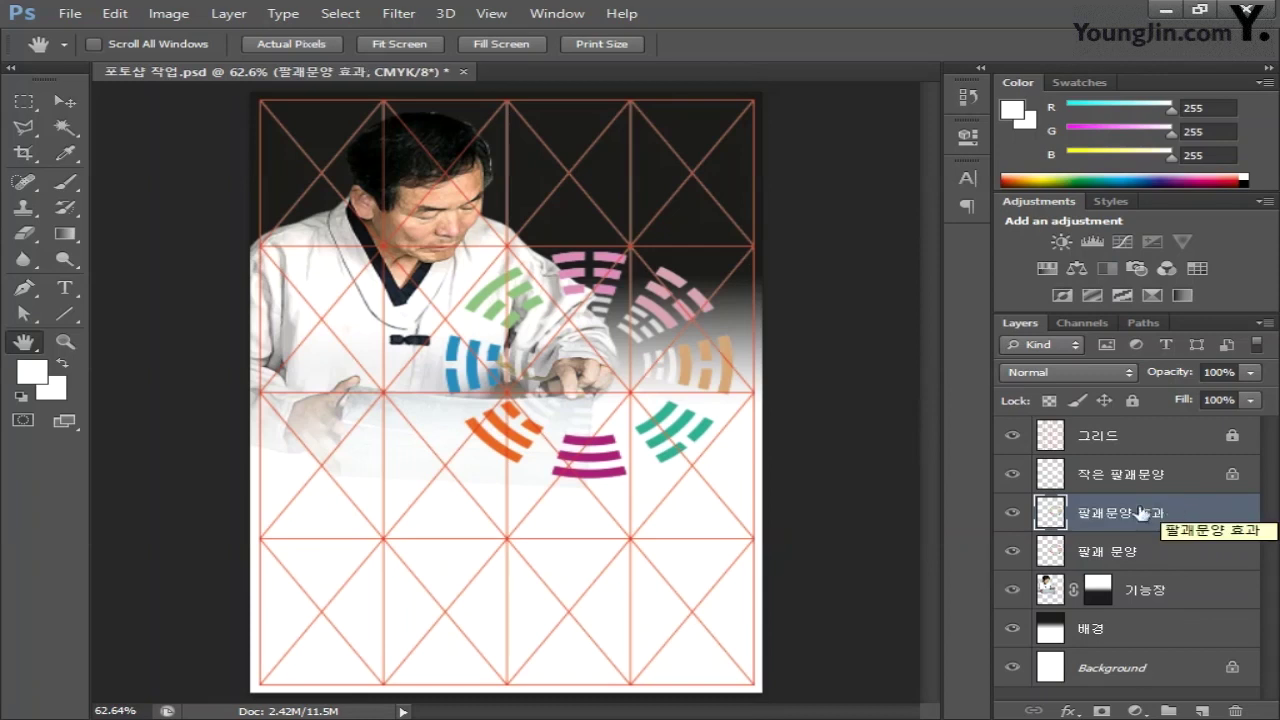
Step: Fill the 팔괘문양 효과 ring with white while its transparent pixels are locked, and unlock them again
{"action": "left_click", "coordinate": [1049, 400]}
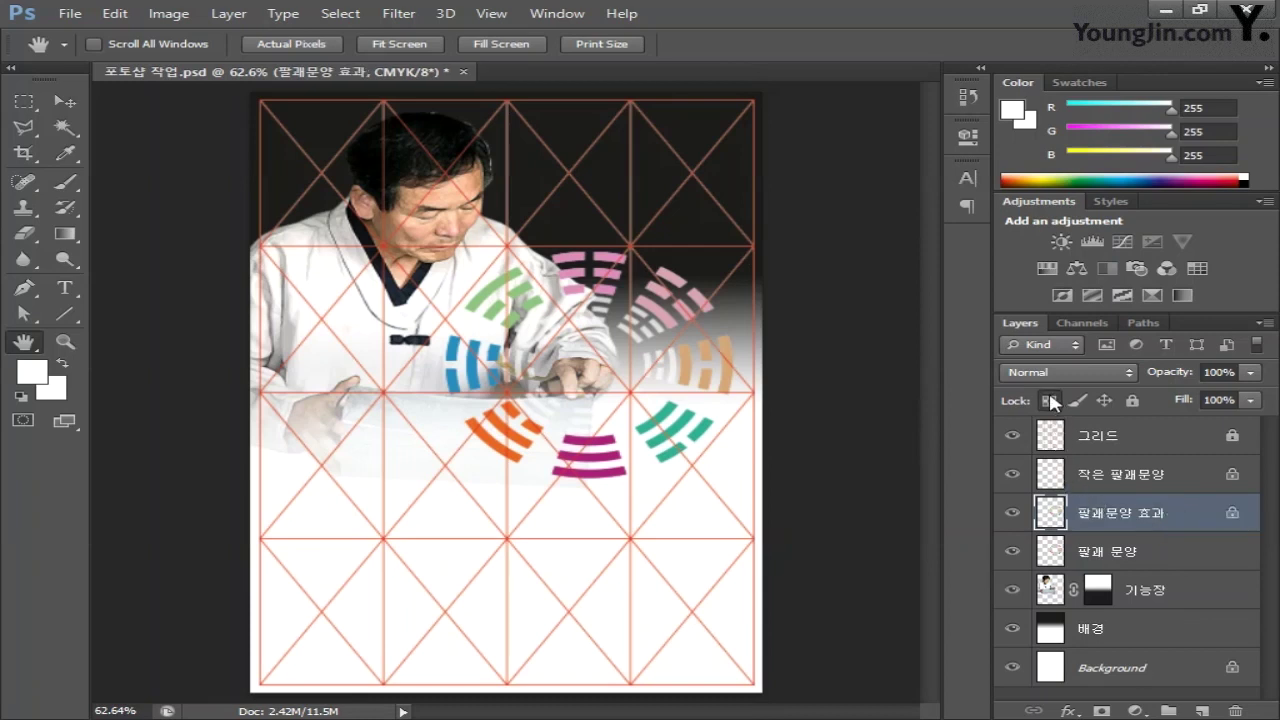
{"action": "key", "text": "alt+BackSpace"}
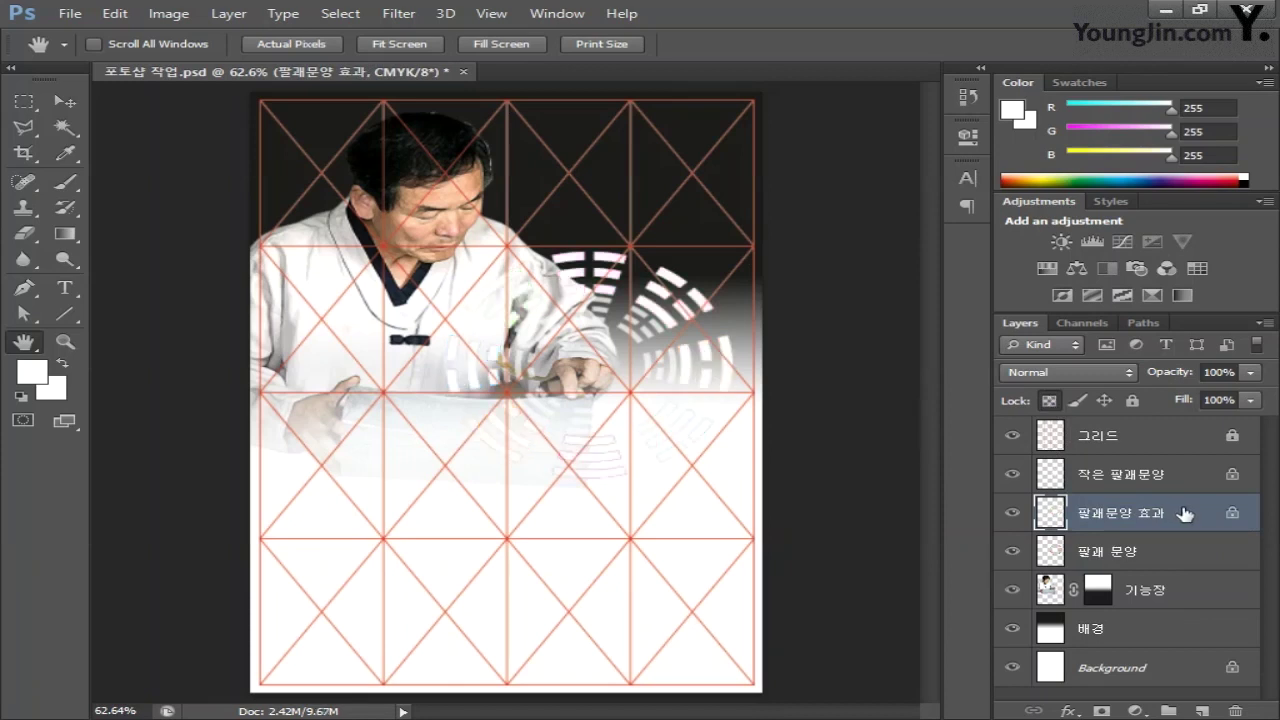
{"action": "left_click", "coordinate": [1050, 401]}
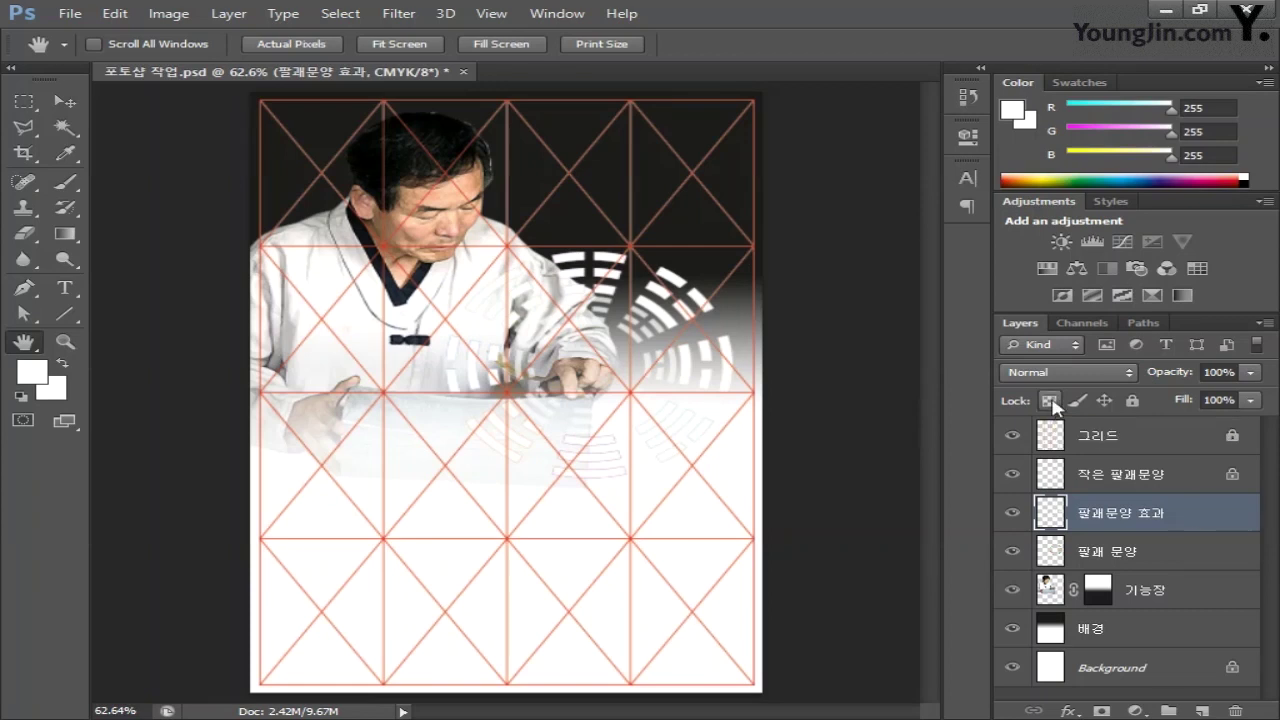
Step: Apply a Zoom Radial Blur of 100 to 팔괘문양 효과 with its center shifted right and slightly up, and move the layer below 팔괘 문양
{"action": "left_click", "coordinate": [396, 15]}
{"action": "mouse_move", "coordinate": [490, 212]}
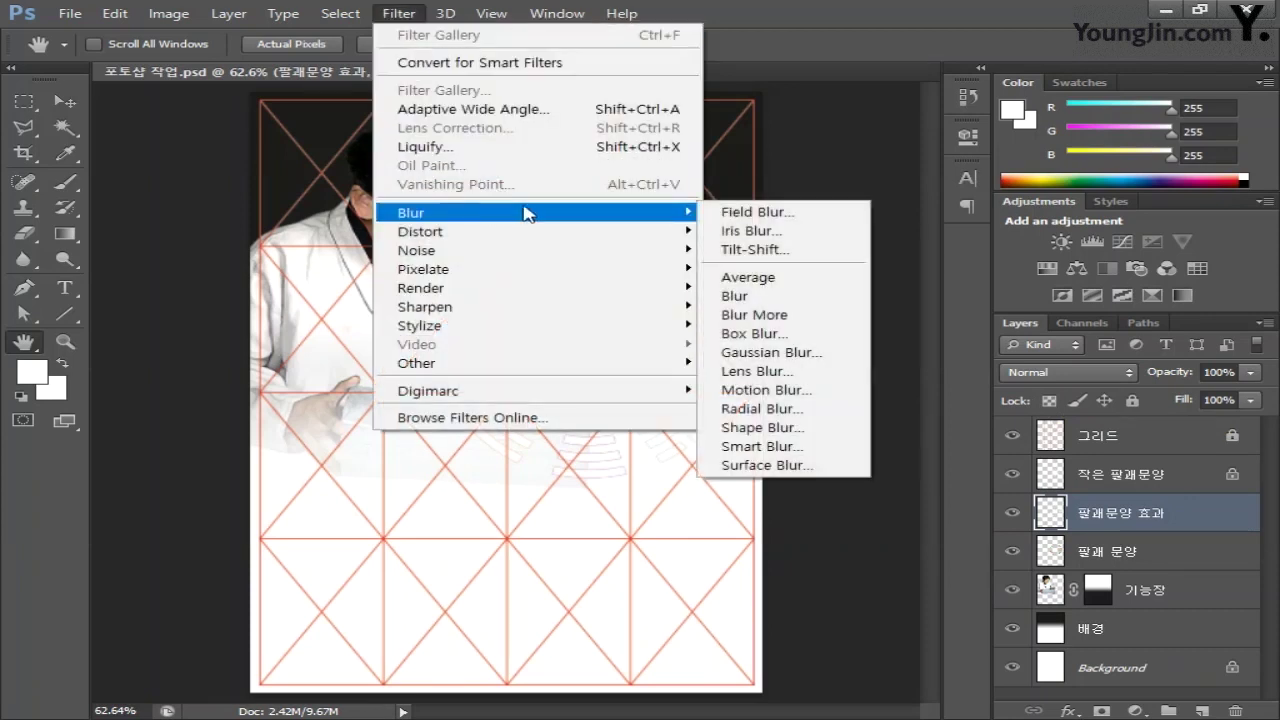
{"action": "left_click", "coordinate": [829, 410]}
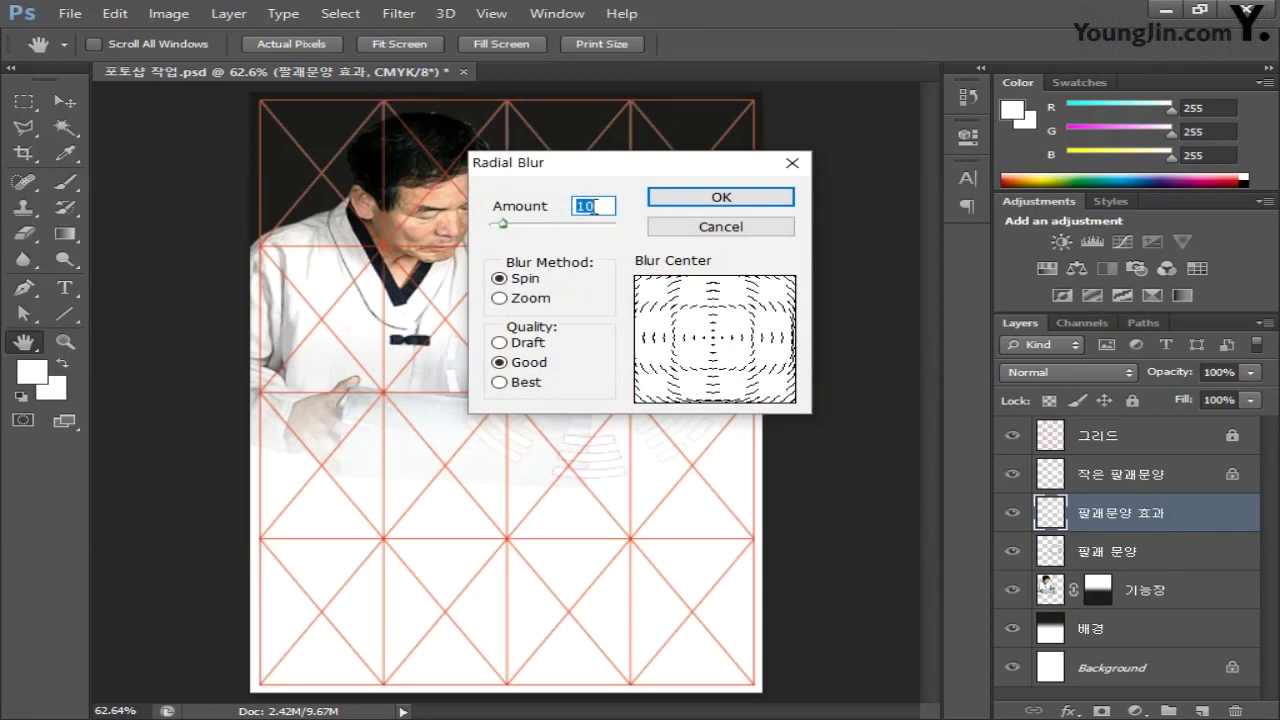
{"action": "type", "text": "100"}
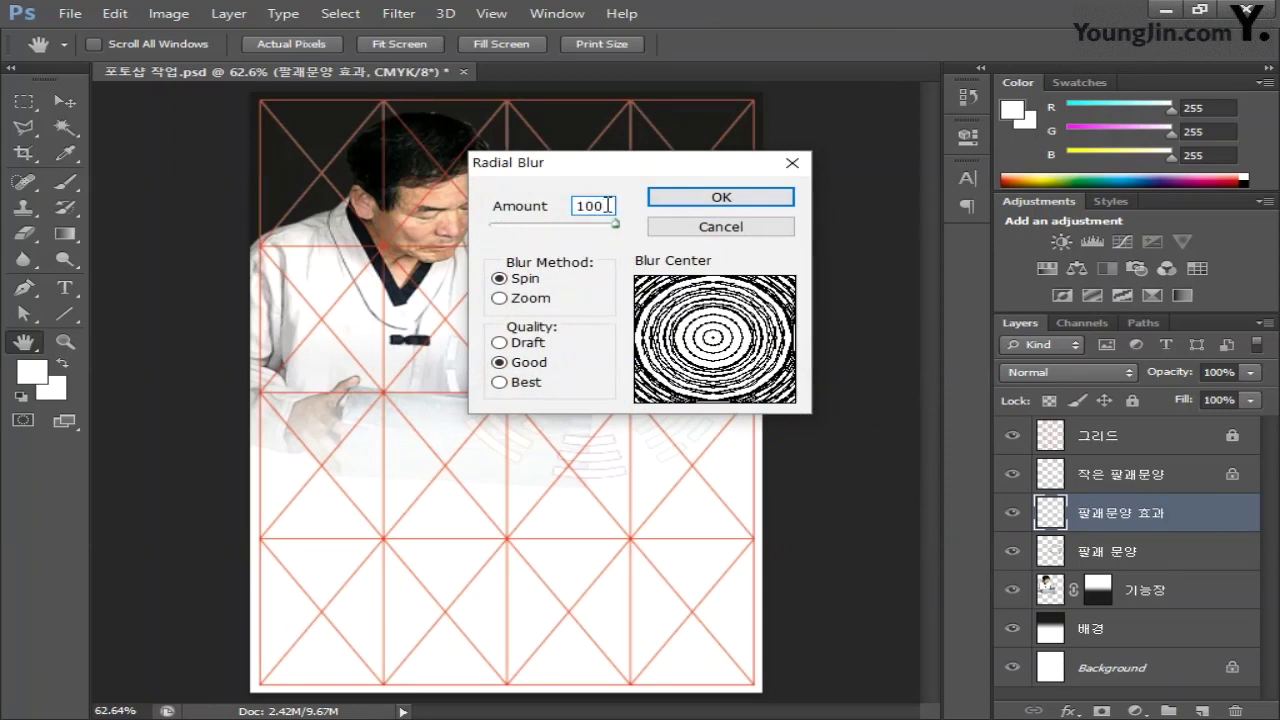
{"action": "left_click", "coordinate": [538, 300]}
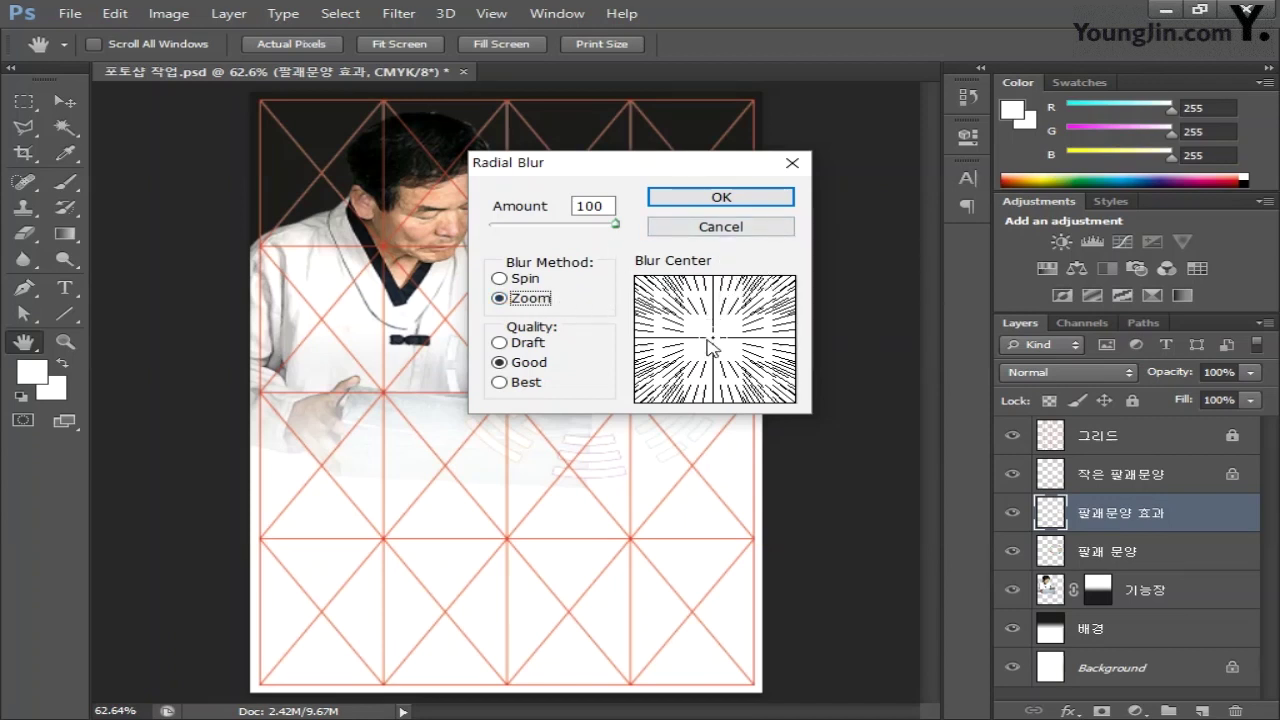
{"action": "left_click_drag", "start_coordinate": [707, 338], "coordinate": [751, 328]}
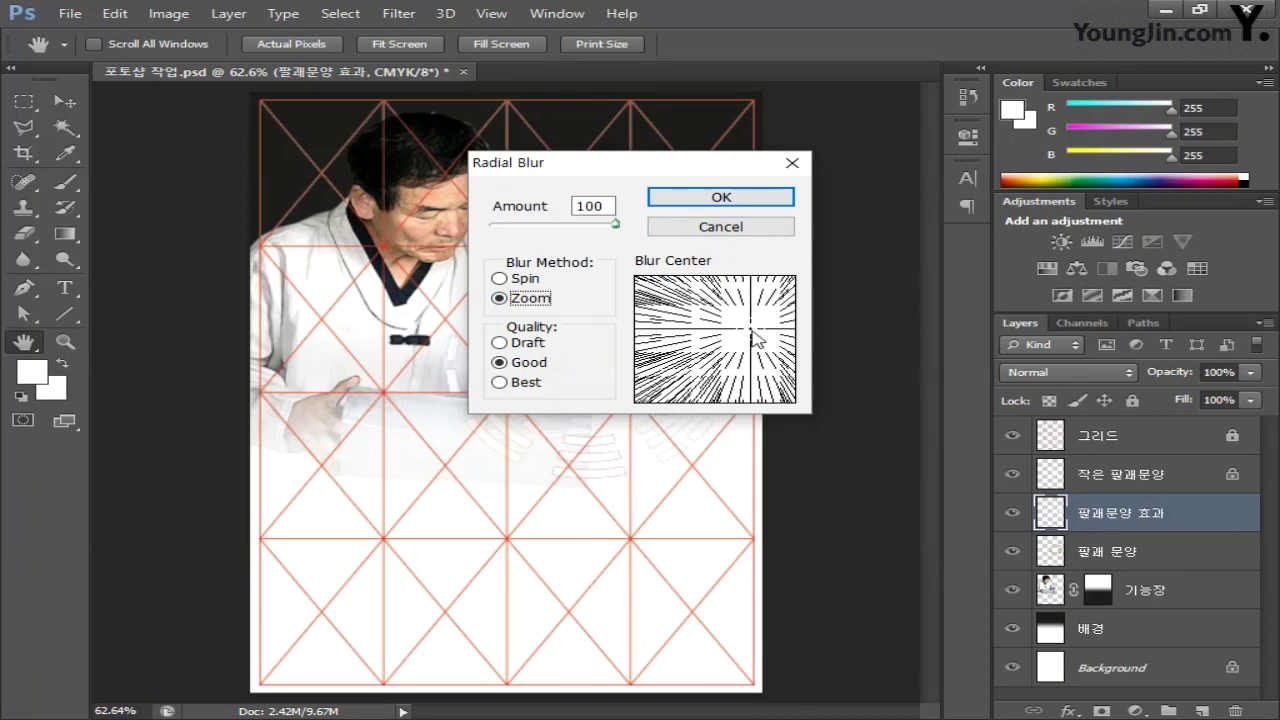
{"action": "left_click", "coordinate": [737, 197]}
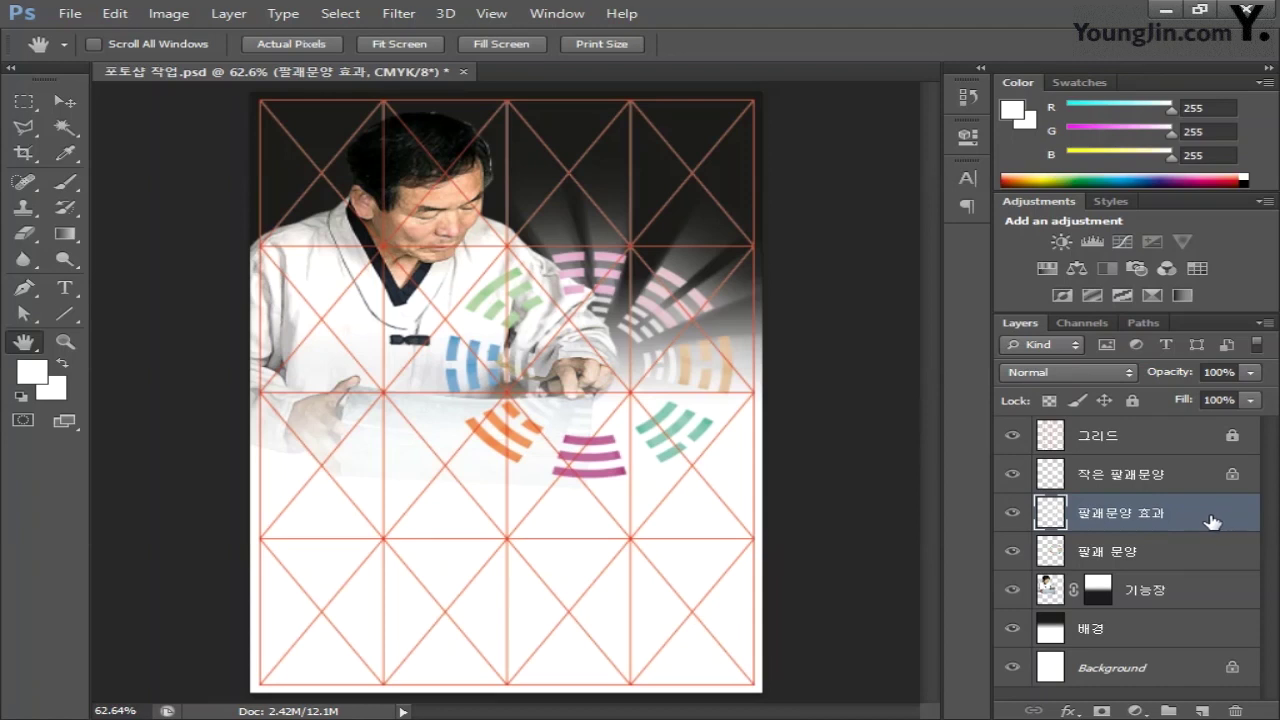
{"action": "left_click_drag", "start_coordinate": [1194, 514], "coordinate": [1197, 569]}
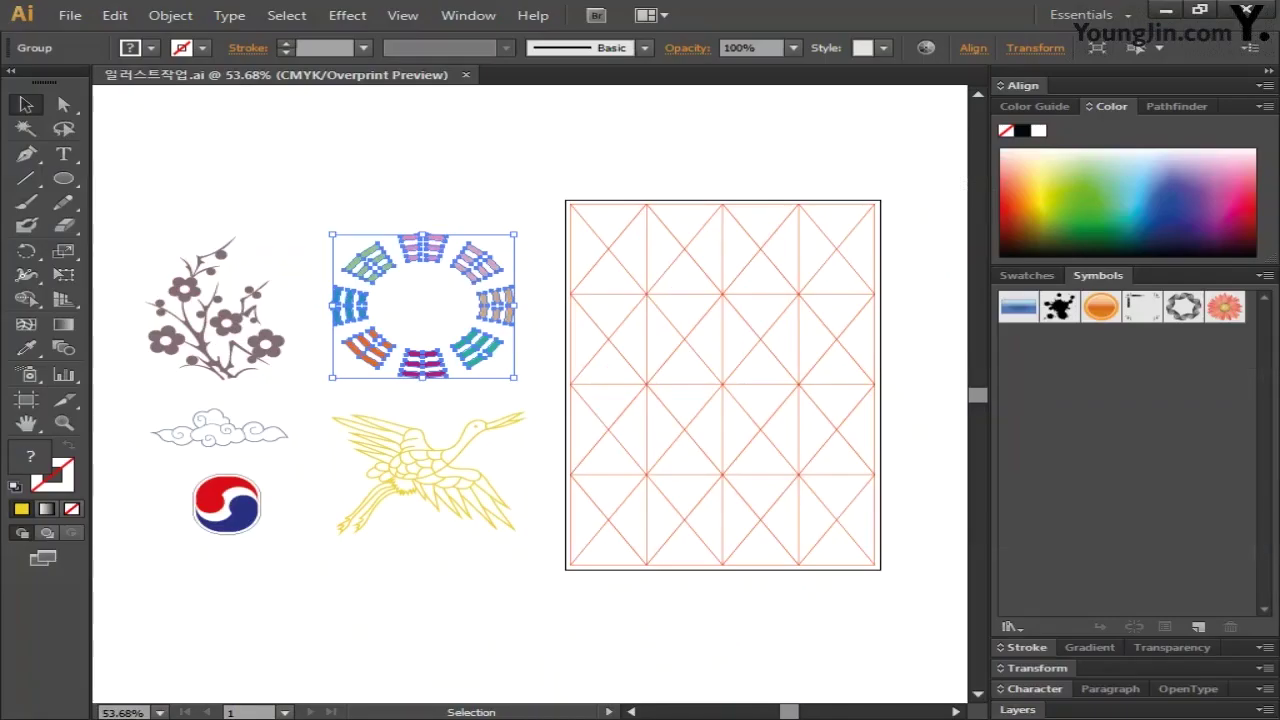
Step: Switch to Illustrator, copy the yellow crane drawing, and paste it as pixels into the Photoshop layout
{"action": "left_click", "coordinate": [434, 498]}
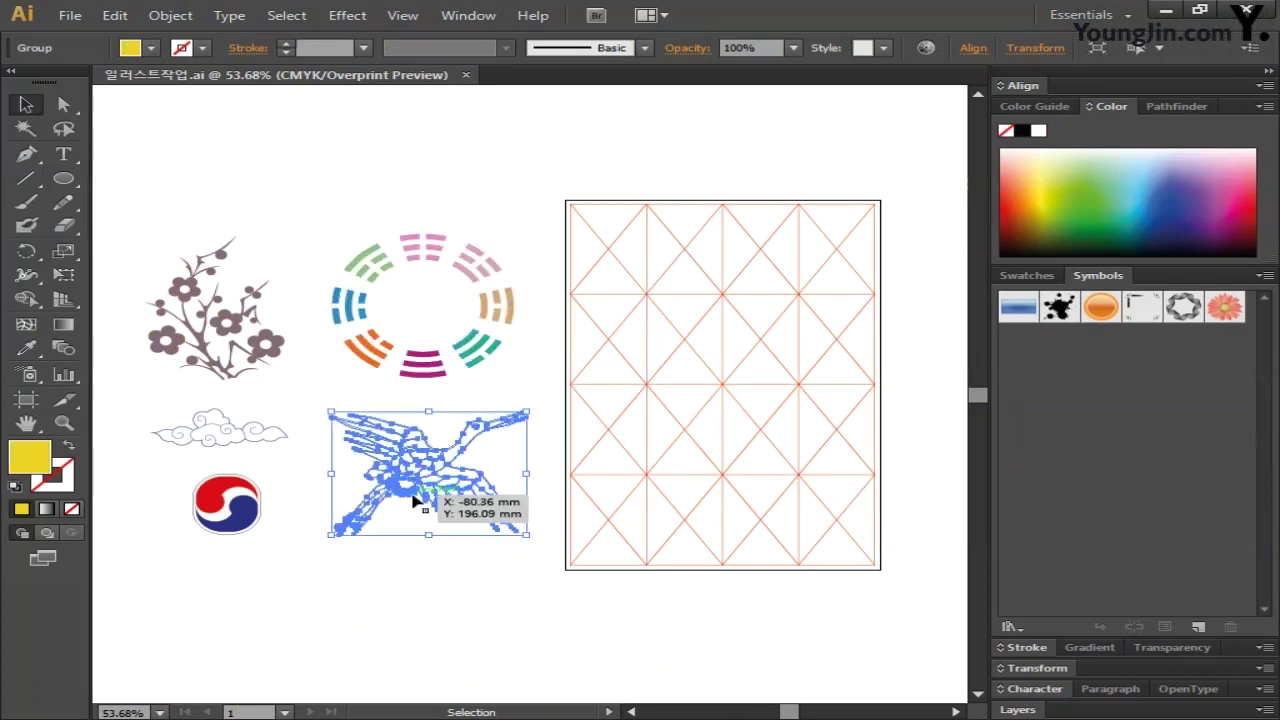
{"action": "key", "text": "ctrl"}
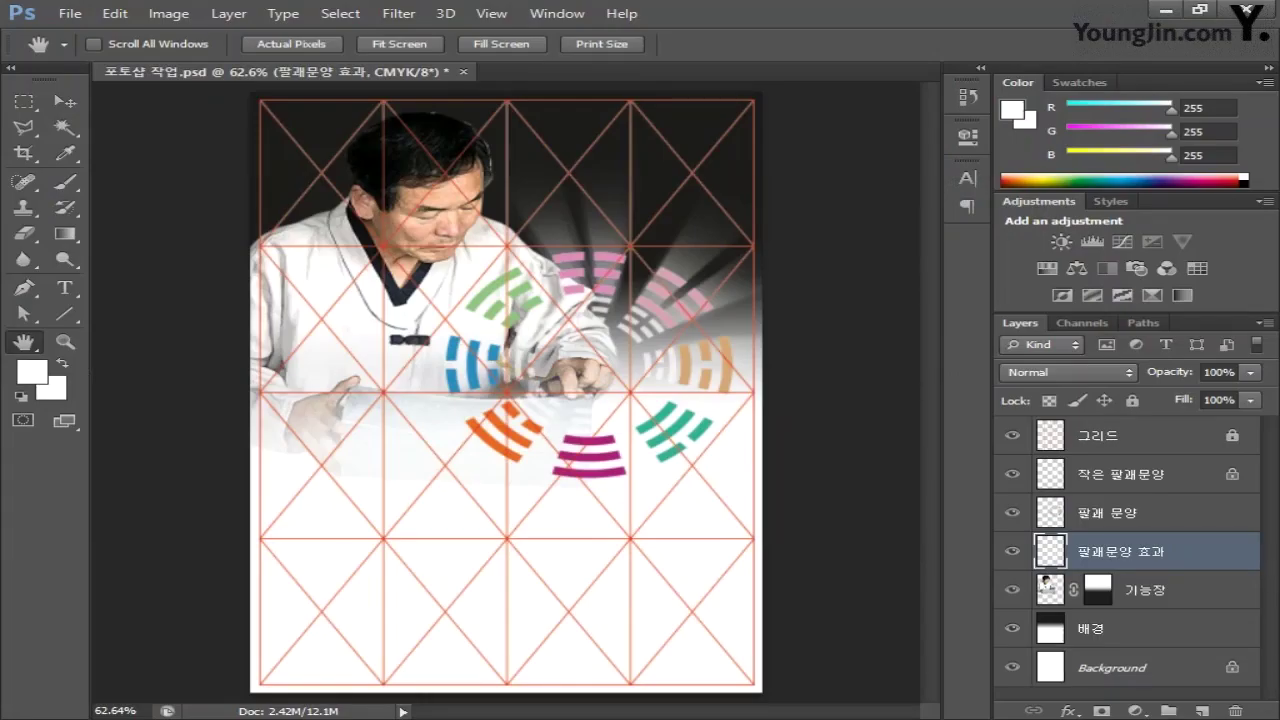
{"action": "key", "text": "ctrl+v"}
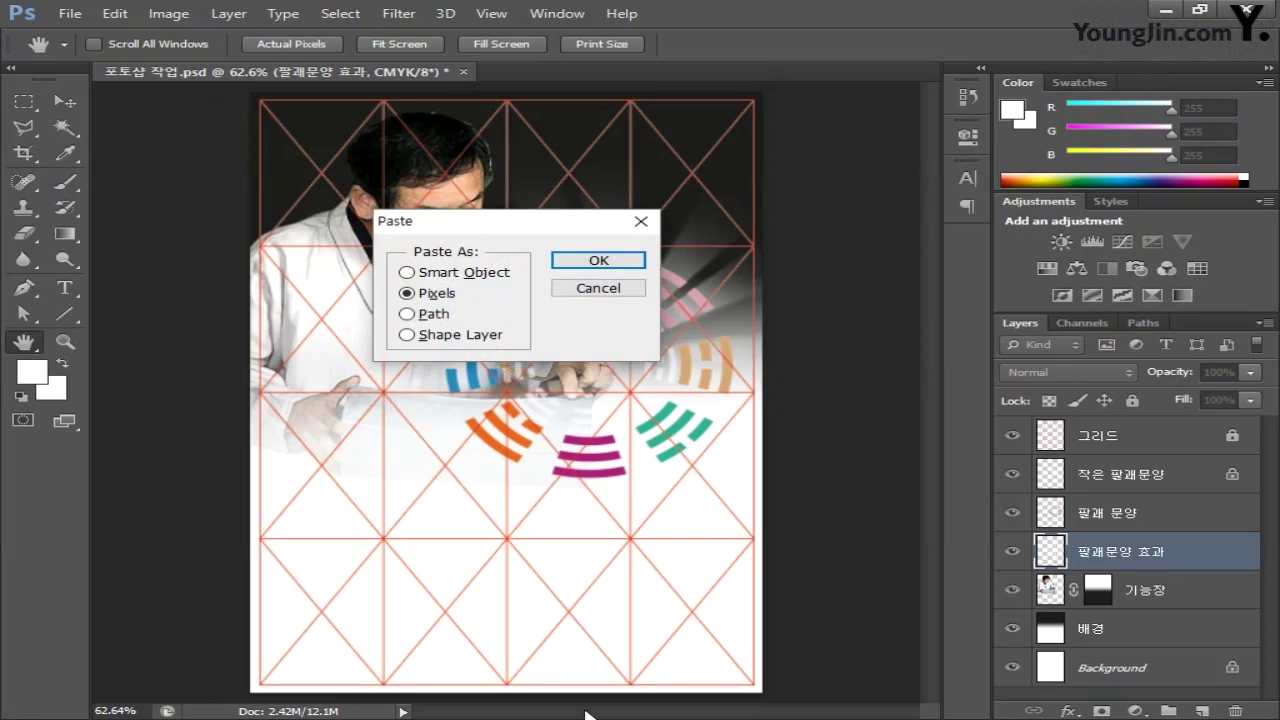
{"action": "left_click", "coordinate": [597, 262]}
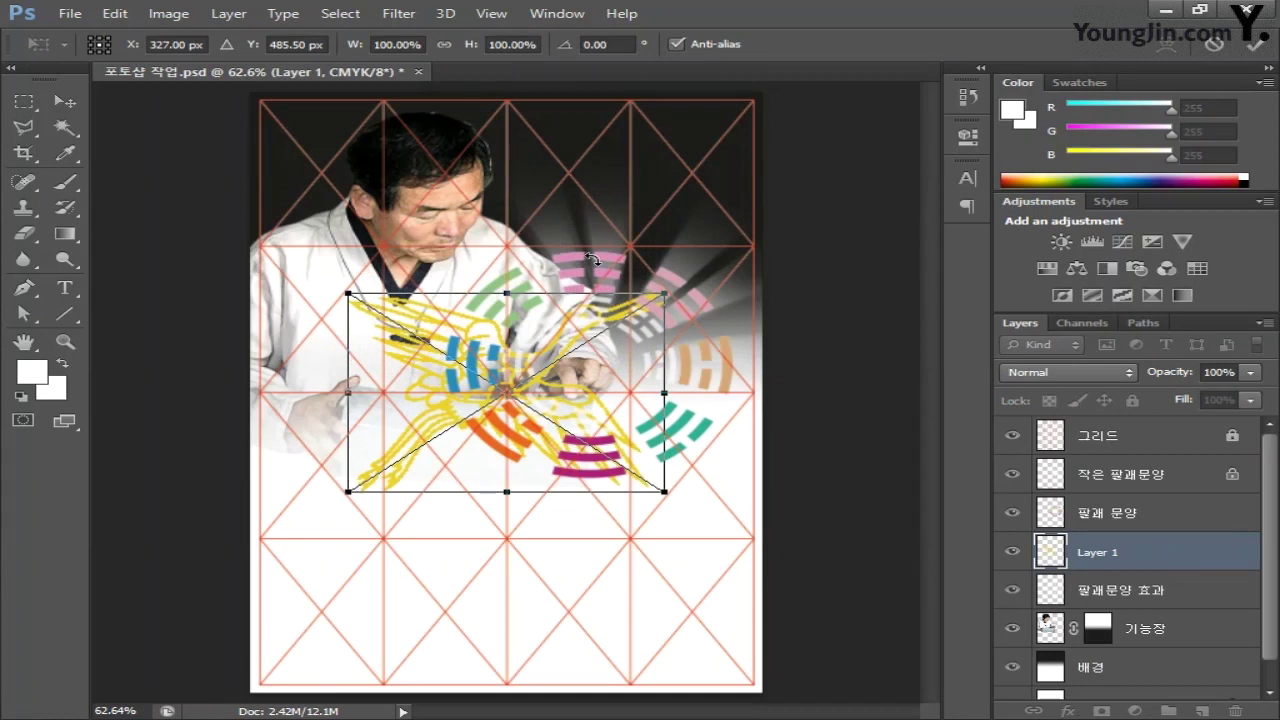
Step: Scale the pasted crane to about 53%, rotate it about 22.7°, and place it beside the craftsman's head
{"action": "left_click_drag", "start_coordinate": [664, 294], "coordinate": [634, 385]}
{"action": "left_click_drag", "start_coordinate": [500, 400], "coordinate": [518, 182]}
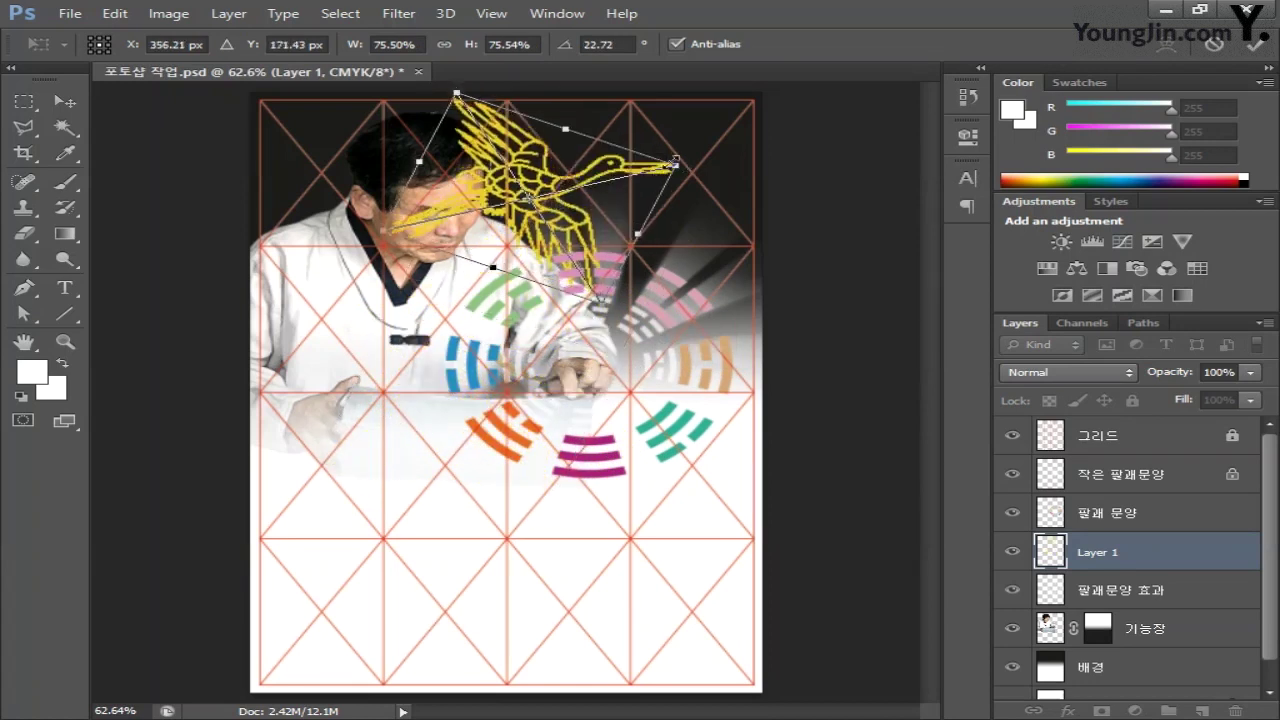
{"action": "left_click_drag", "start_coordinate": [629, 160], "coordinate": [596, 194]}
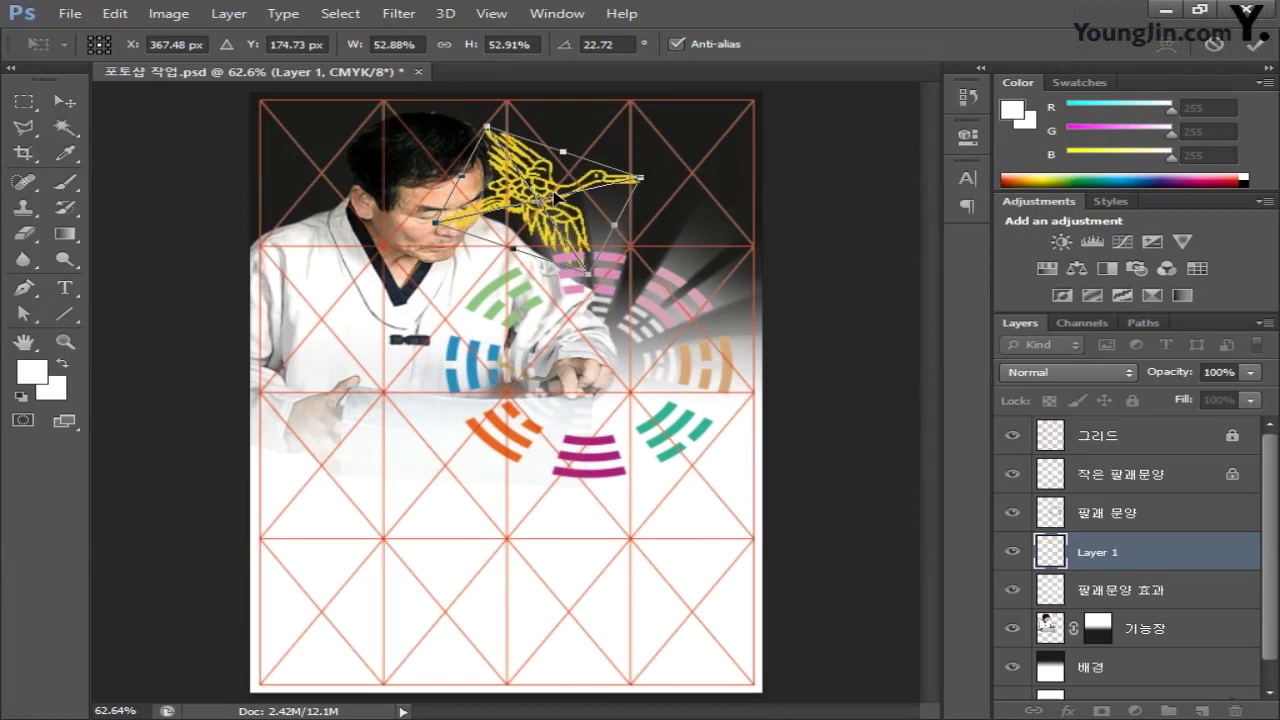
{"action": "key", "text": "Return"}
Step: Rename the crane layer 학 and move it above the 작은 팔괘문양 layer
{"action": "key", "text": "h"}
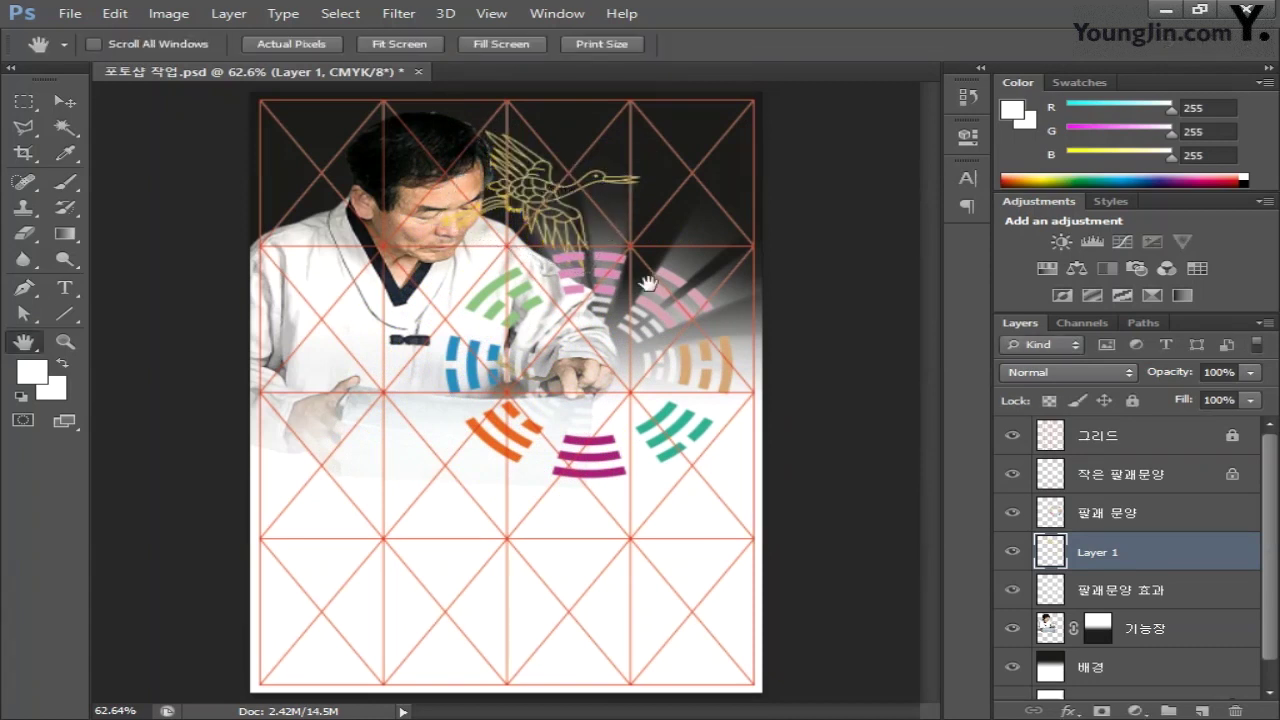
{"action": "double_click", "coordinate": [1112, 556]}
{"action": "type", "text": "학"}
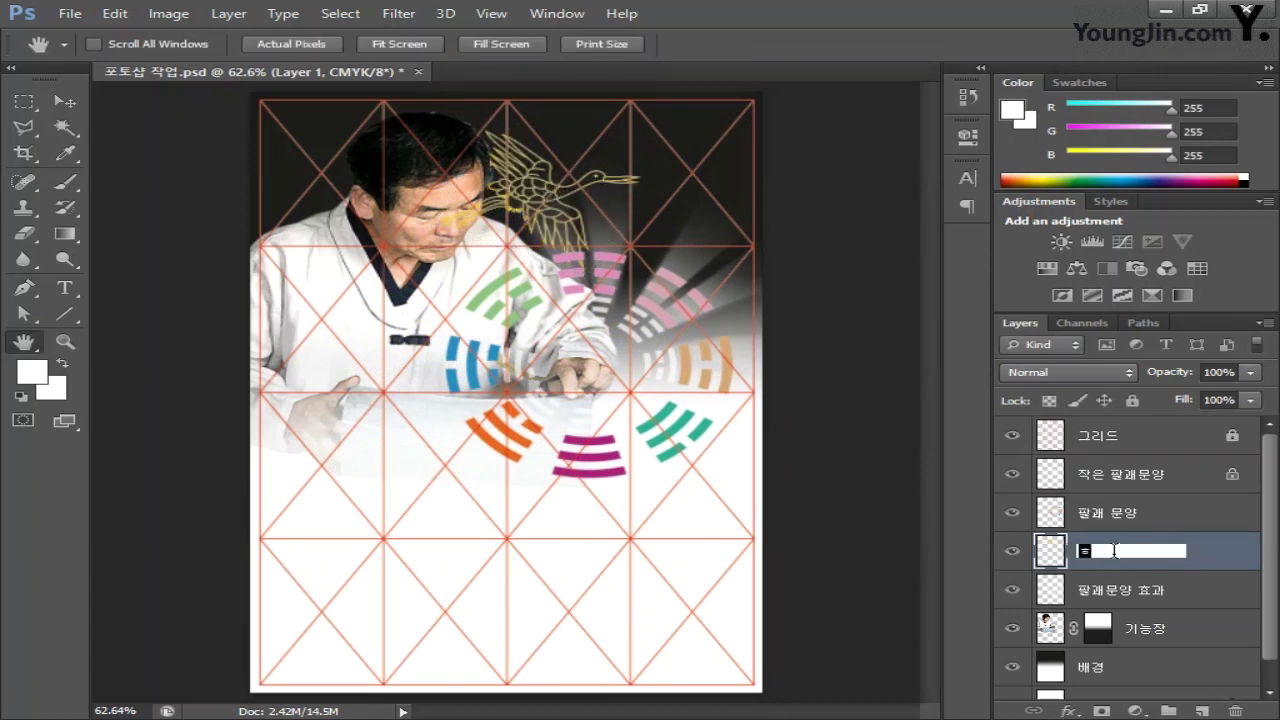
{"action": "key", "text": "Return"}
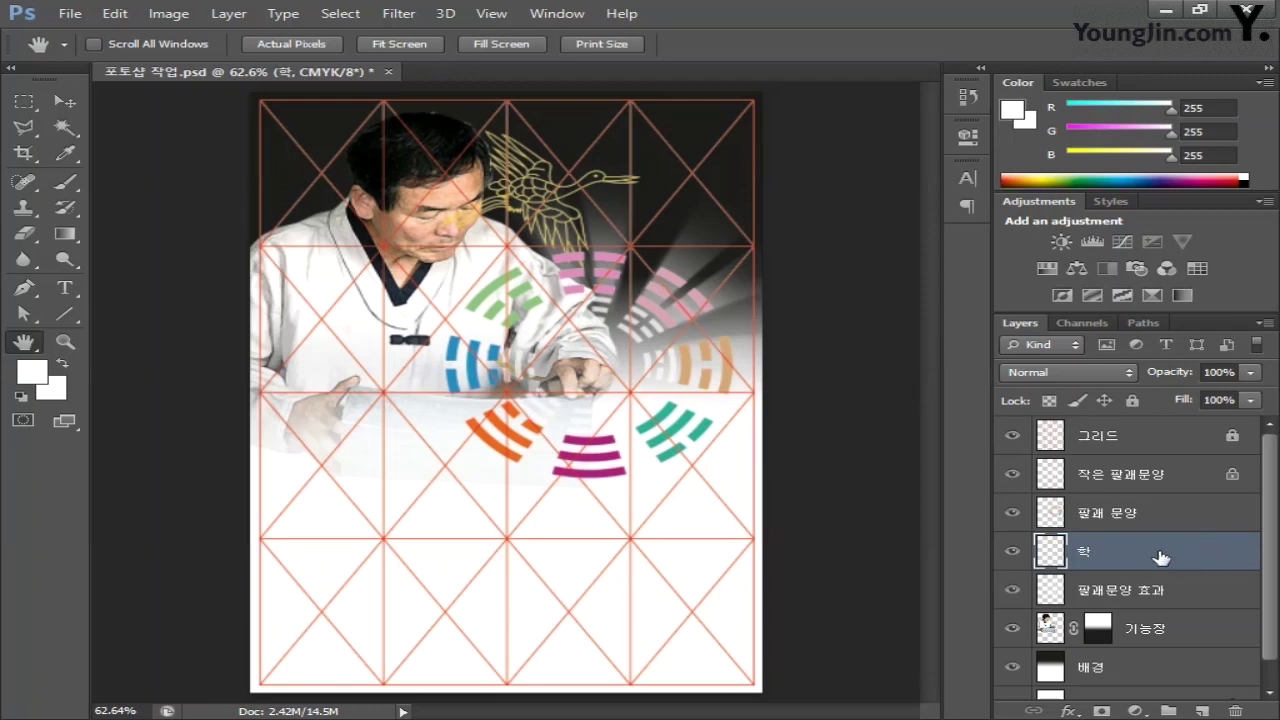
{"action": "left_click_drag", "start_coordinate": [1160, 557], "coordinate": [1168, 469]}
Step: Select the 기능장 cut-out's outline, remove the part of the crane overlapping the craftsman, and clear the selection
{"action": "key", "text": "v"}
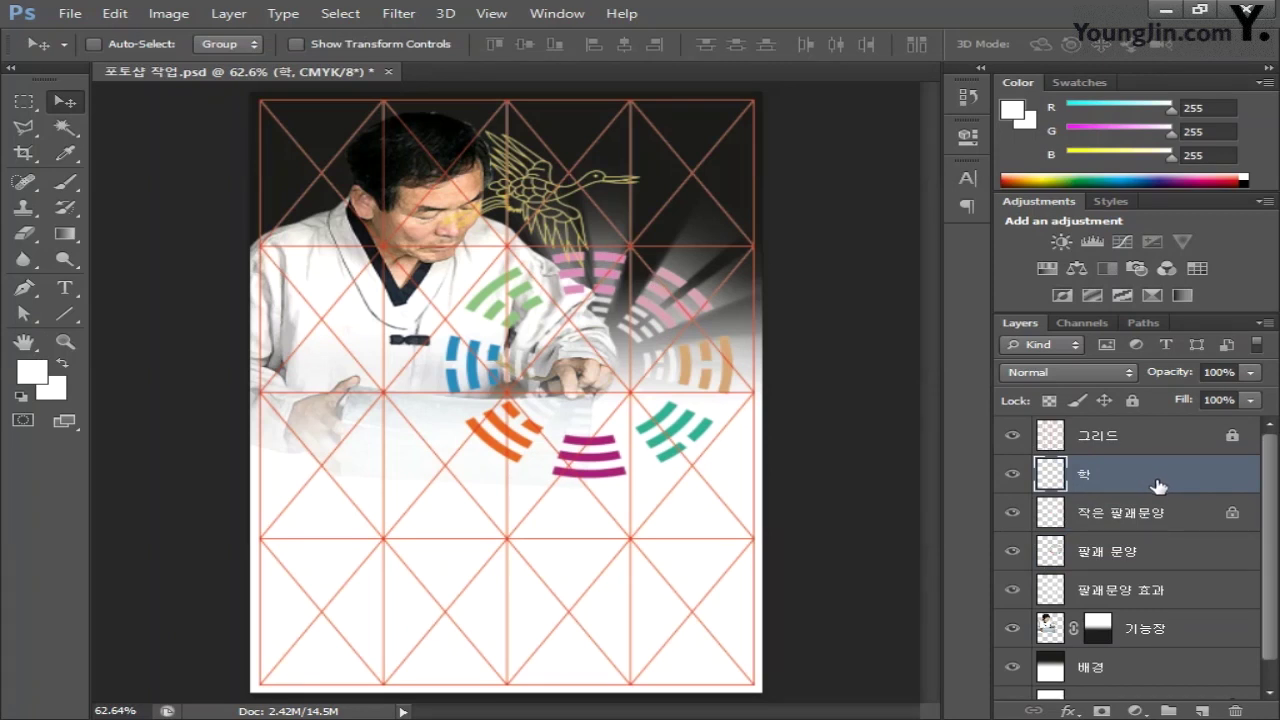
{"action": "left_click", "coordinate": [1046, 622], "text": "ctrl"}
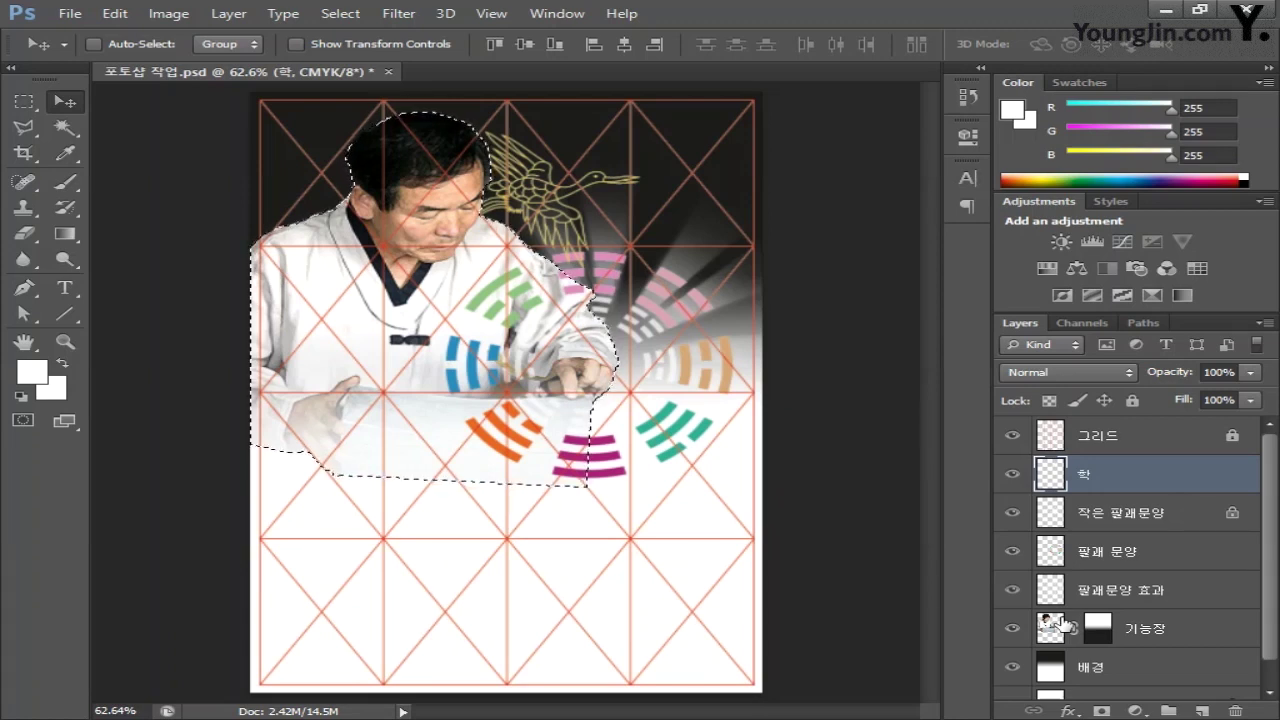
{"action": "key", "text": "ctrl+d"}
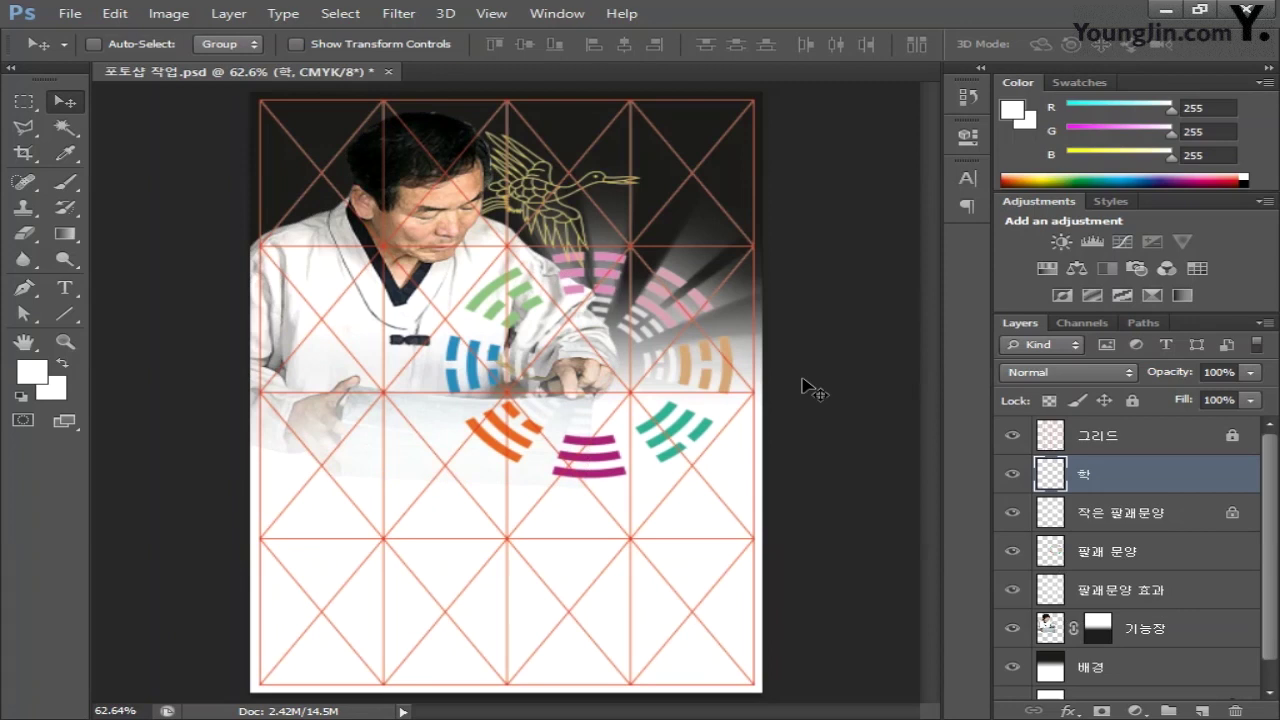
Step: Paste a second crane, scale it to about 56%, rotate it 162.5°, and place it across the page's upper edge
{"action": "key", "text": "ctrl+v"}
{"action": "key", "text": "ctrl+t"}
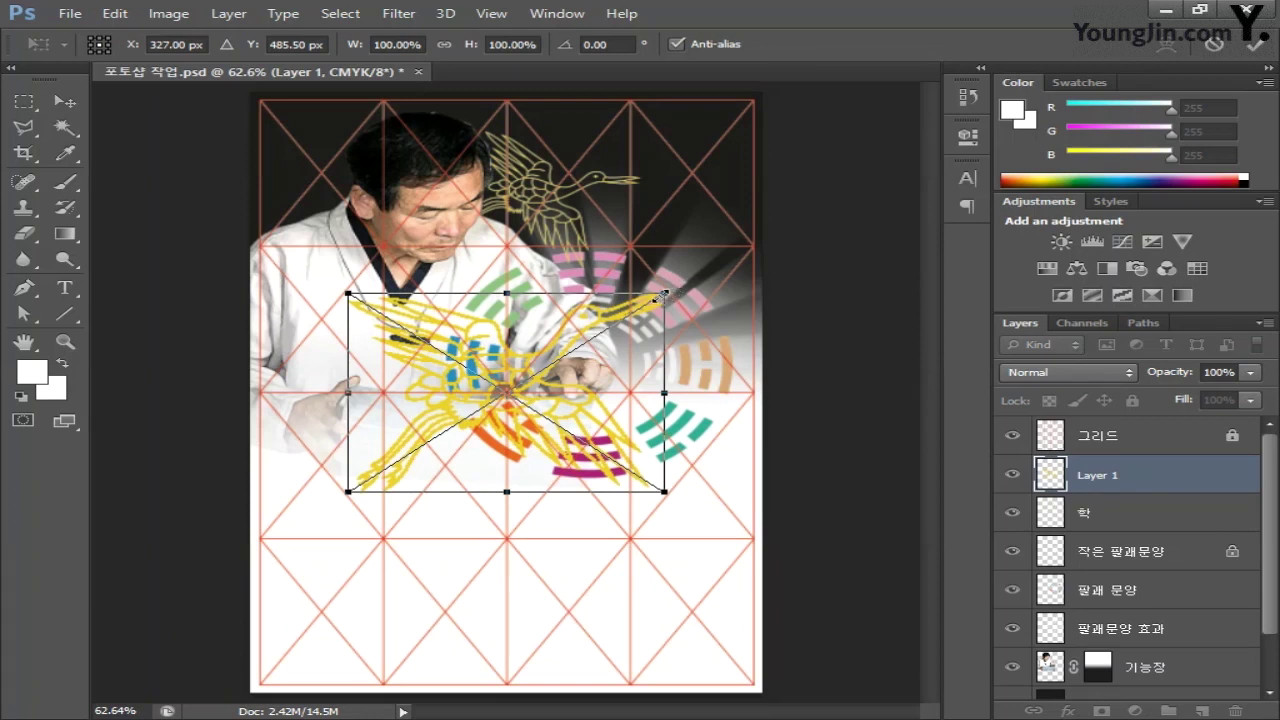
{"action": "left_click_drag", "start_coordinate": [663, 295], "coordinate": [372, 522]}
{"action": "left_click_drag", "start_coordinate": [410, 440], "coordinate": [655, 100]}
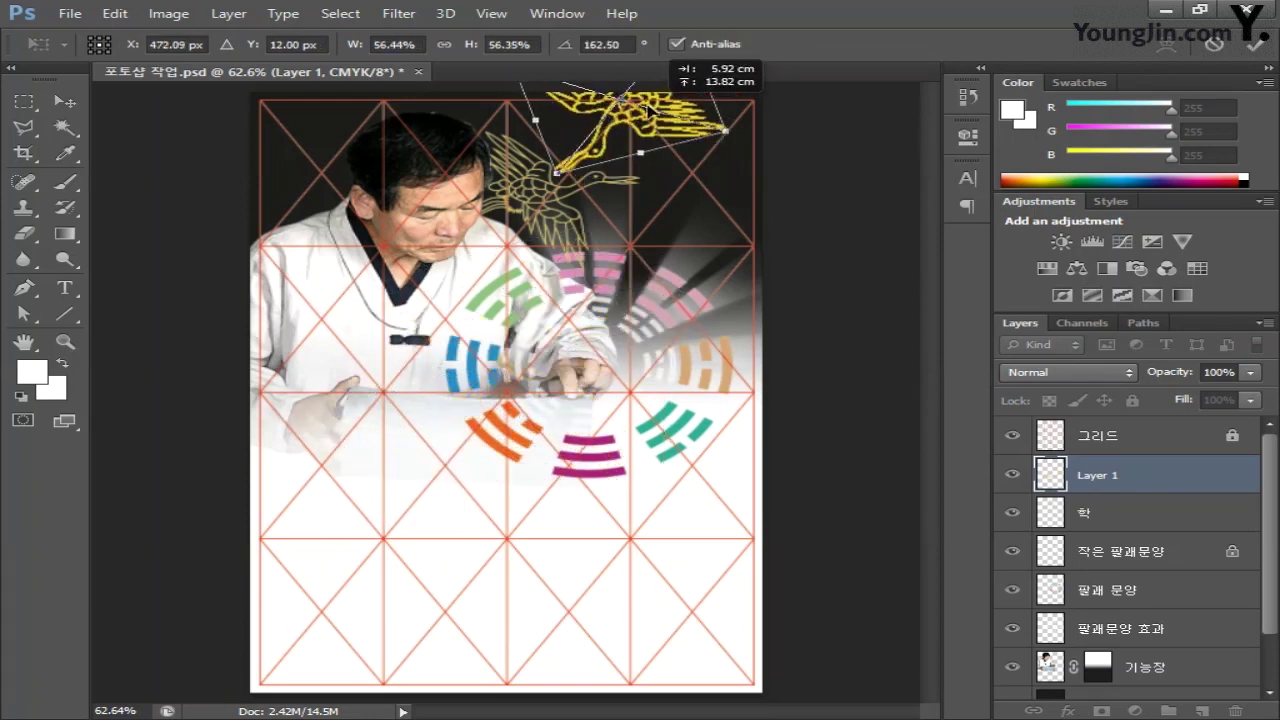
{"action": "key", "text": "Return"}
Step: Paste a third crane, scale it to about 69.5%, and flip it horizontally
{"action": "key", "text": "ctrl+v"}
{"action": "key", "text": "ctrl+t"}
{"action": "left_click_drag", "start_coordinate": [652, 302], "coordinate": [568, 355]}
{"action": "right_click", "coordinate": [528, 370]}
{"action": "left_click", "coordinate": [666, 668]}
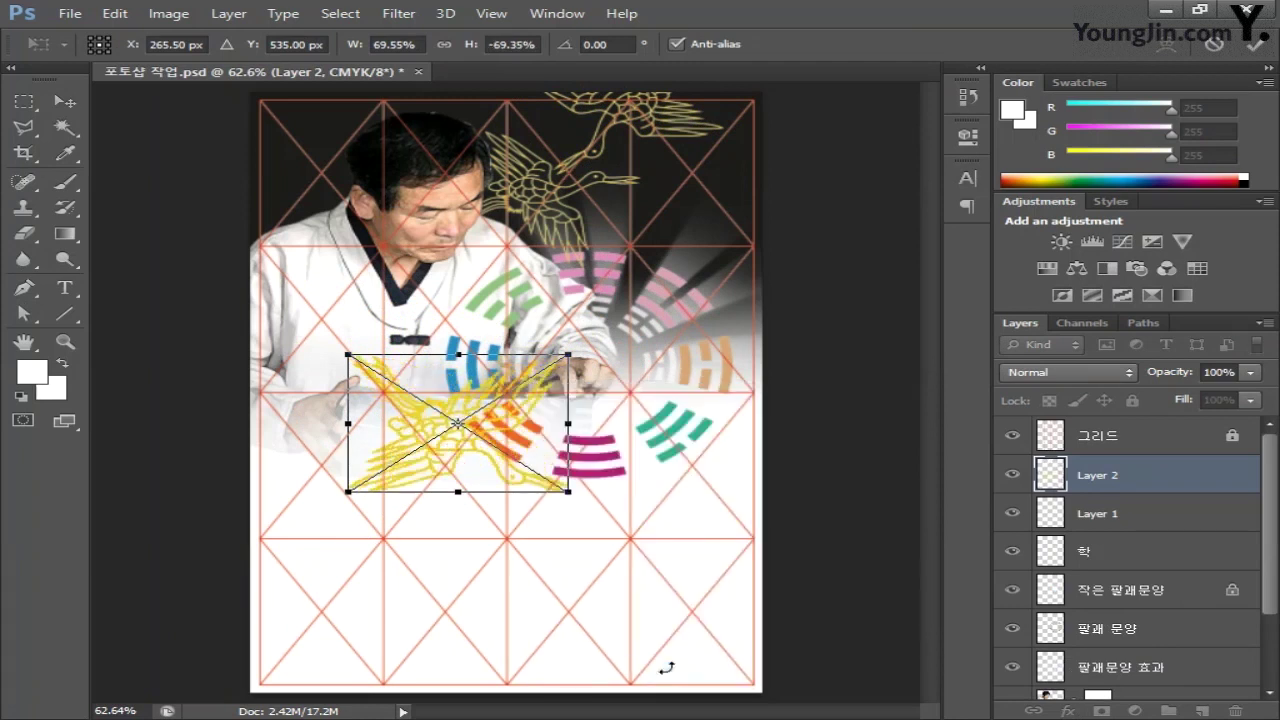
{"action": "right_click", "coordinate": [510, 403]}
{"action": "left_click", "coordinate": [571, 609]}
{"action": "right_click", "coordinate": [510, 378]}
{"action": "left_click", "coordinate": [545, 654]}
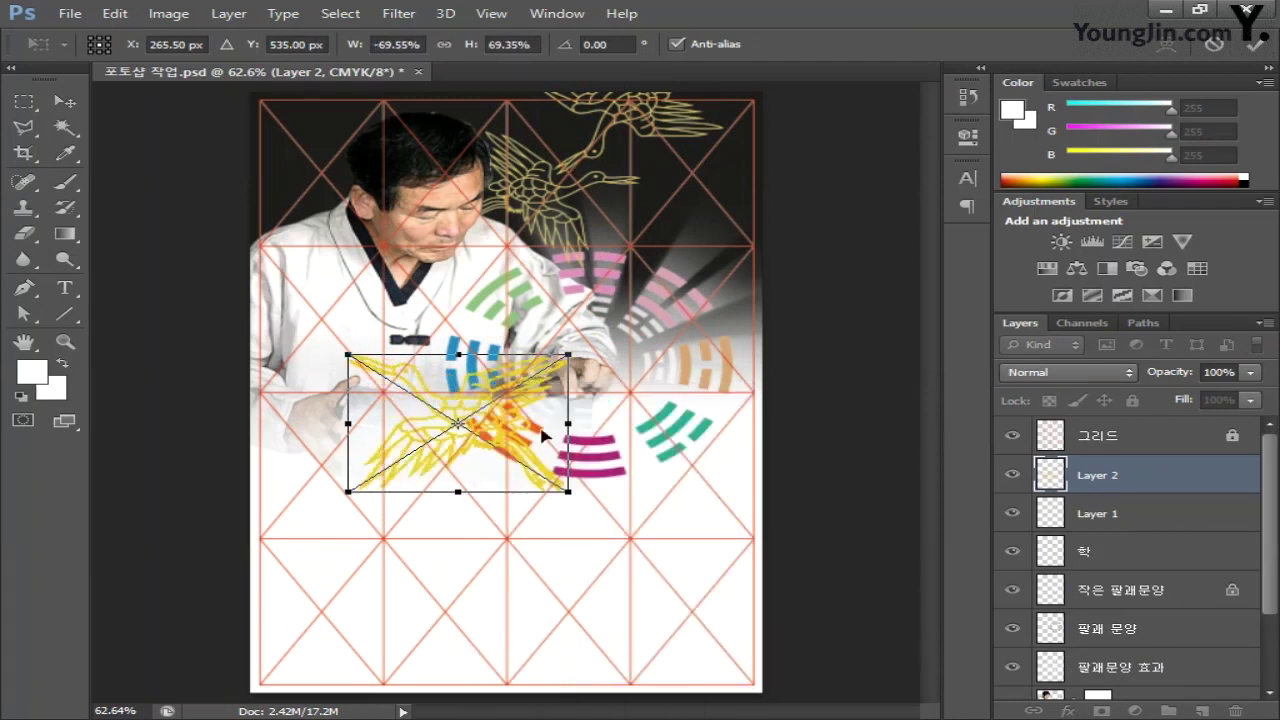
Step: Shrink the third crane slightly and place it at the page's upper right edge, facing the other cranes
{"action": "left_click_drag", "start_coordinate": [568, 355], "coordinate": [548, 368]}
{"action": "left_click_drag", "start_coordinate": [470, 425], "coordinate": [730, 189]}
{"action": "key", "text": "Return"}
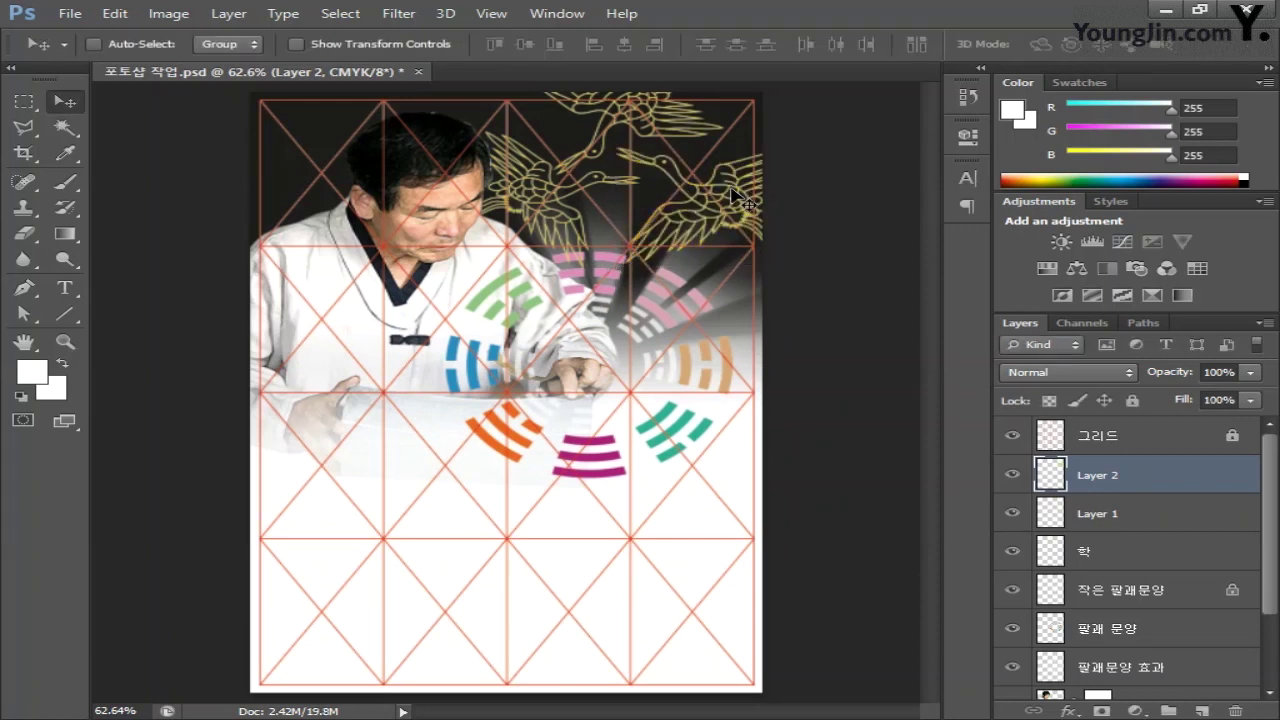
{"action": "key", "text": "ctrl+t"}
{"action": "key", "text": "Return"}
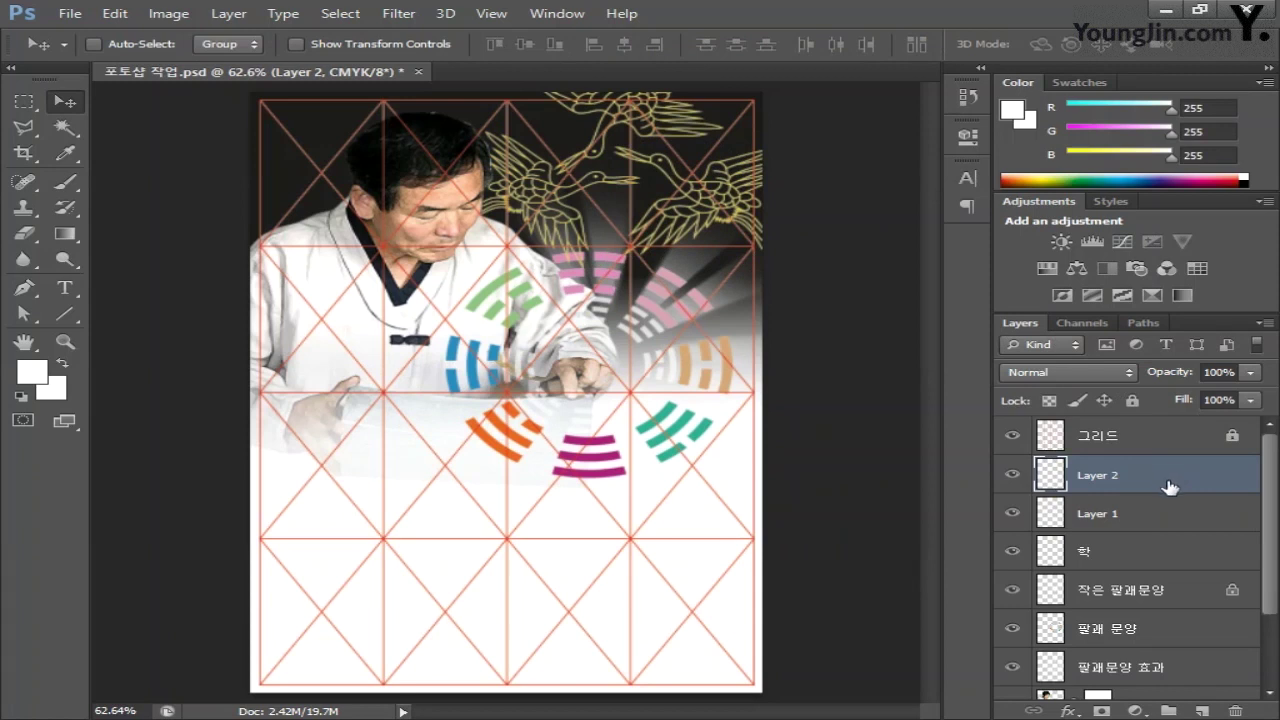
Step: Merge the three crane layers into one layer and name it 학
{"action": "left_click", "coordinate": [1153, 549], "text": "shift"}
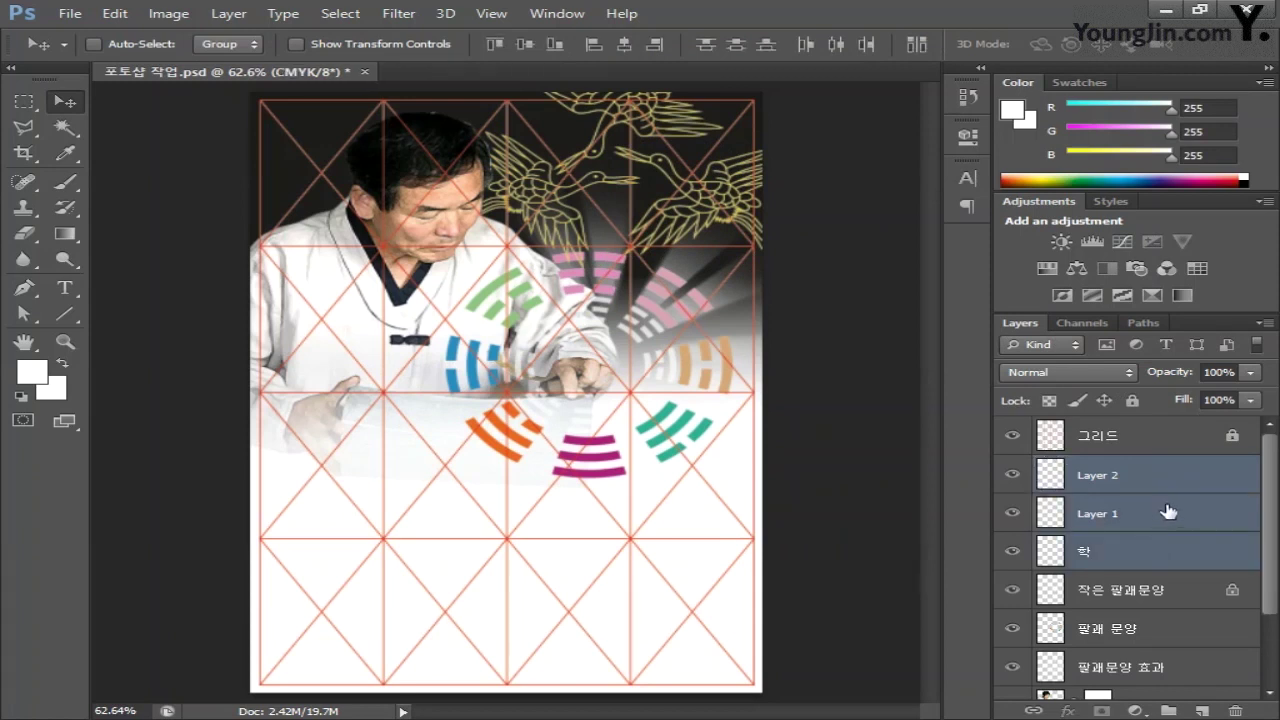
{"action": "right_click", "coordinate": [1149, 516]}
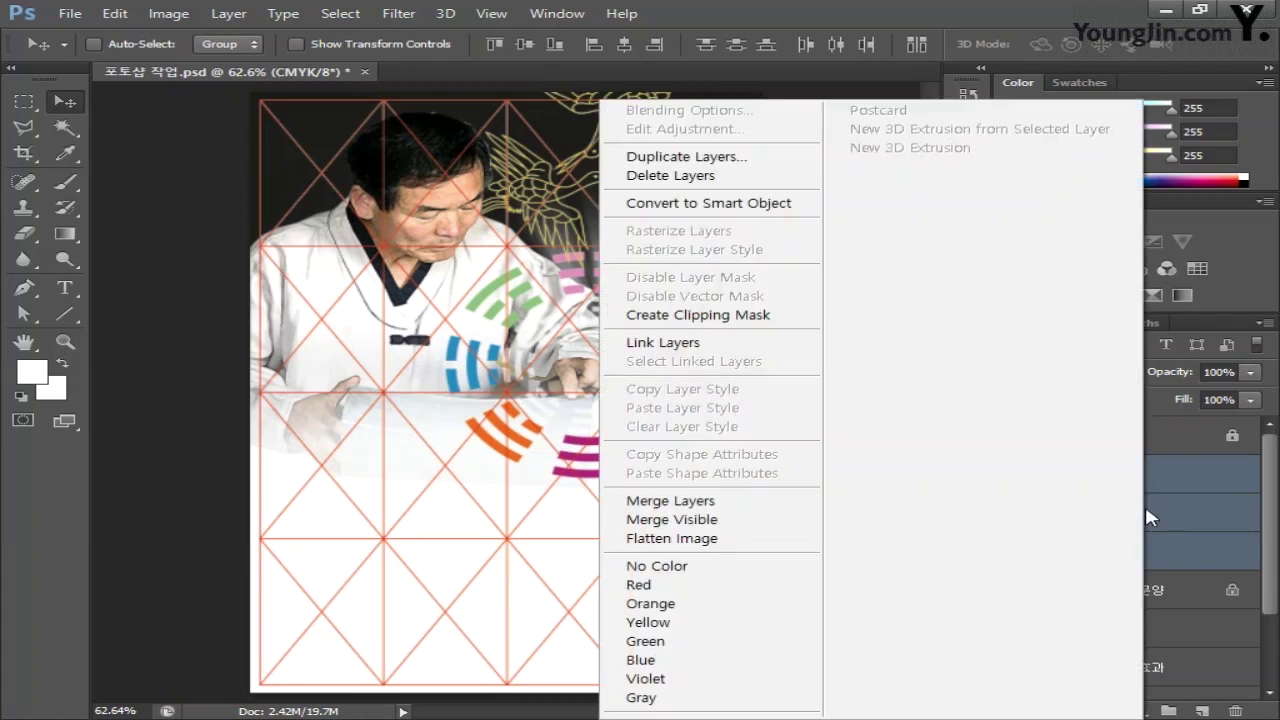
{"action": "left_click", "coordinate": [772, 500]}
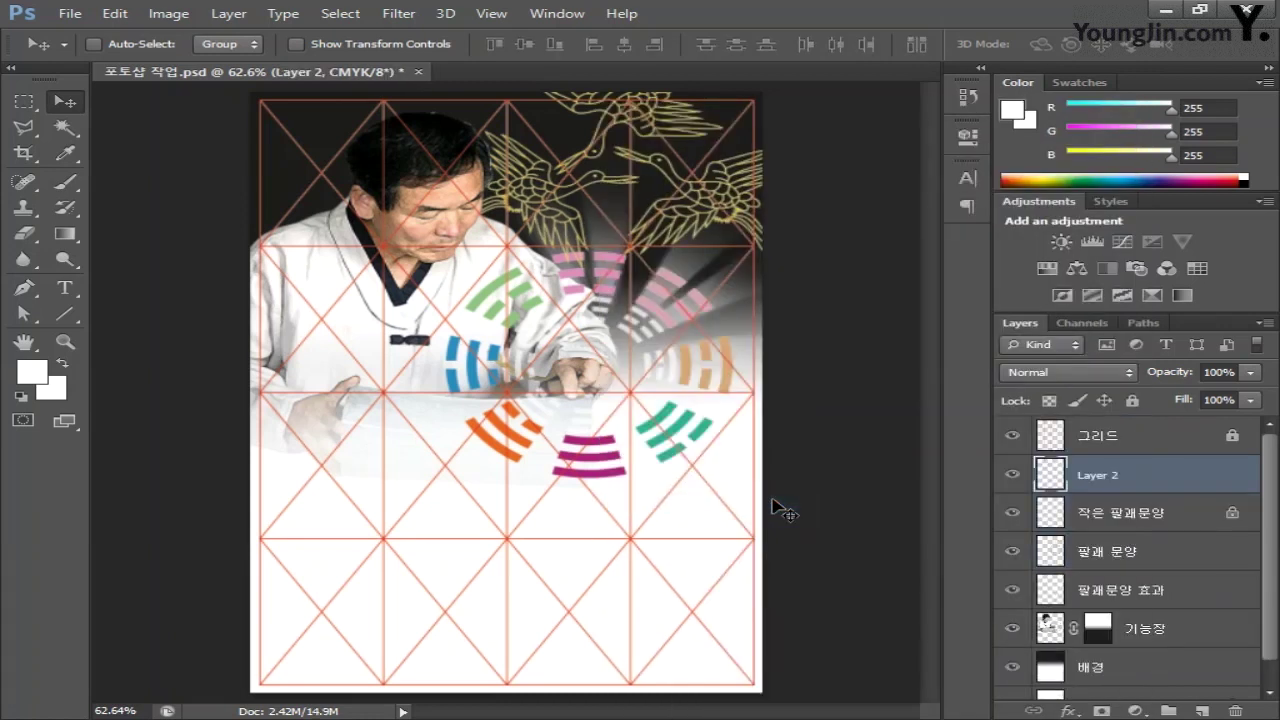
{"action": "double_click", "coordinate": [1108, 476]}
{"action": "key", "text": "BackSpace"}
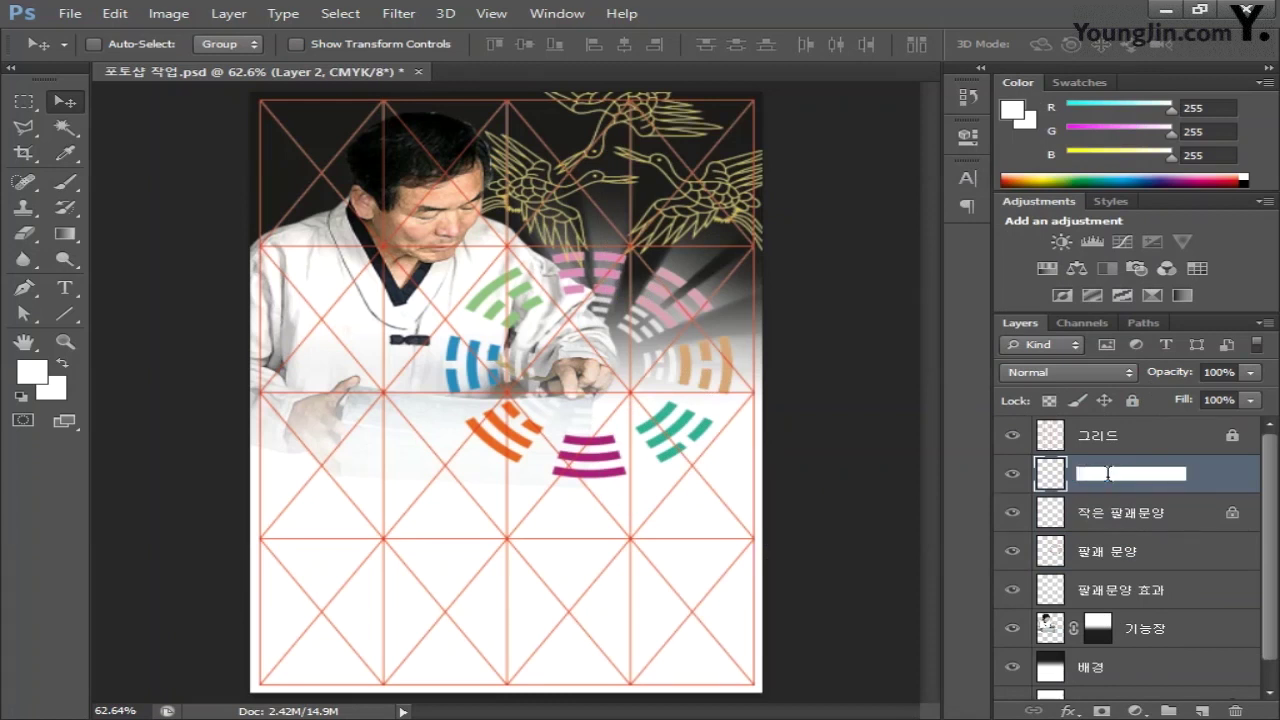
{"action": "type", "text": "학"}
{"action": "key", "text": "Return"}
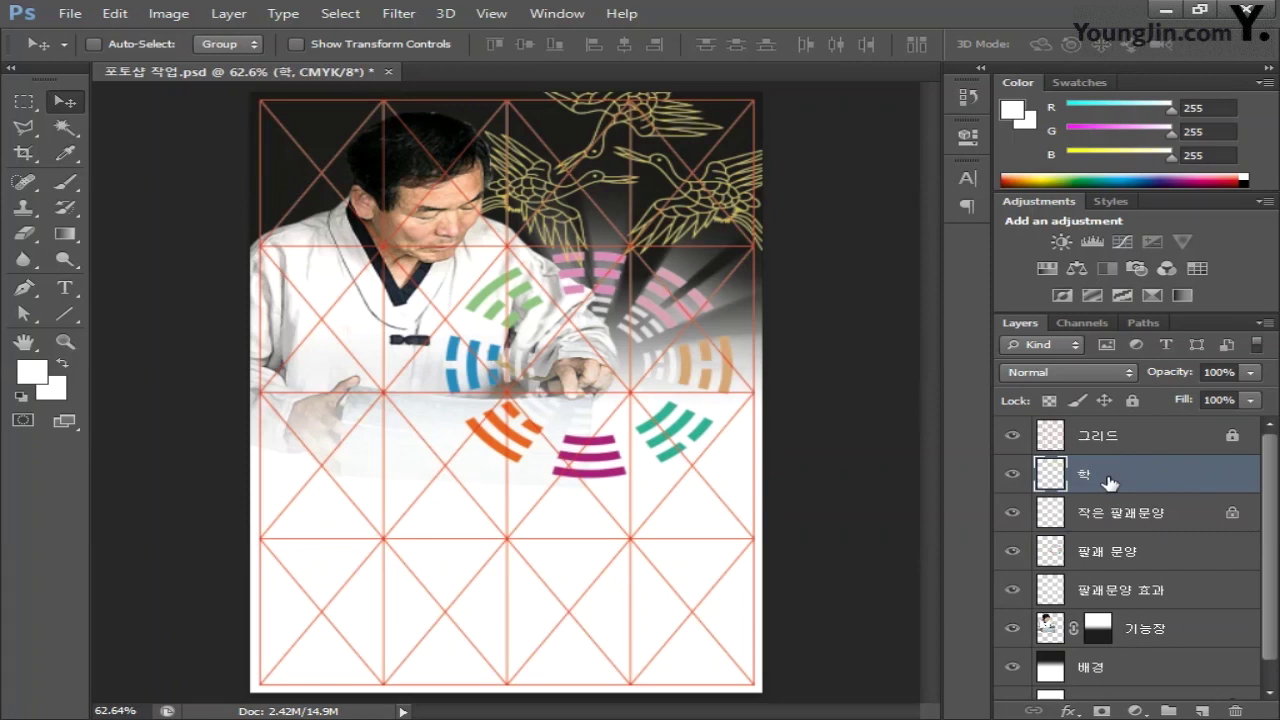
Step: Paste another crane as pixels, scale it down to about half size, and place it over the left part of the craftsman's robe
{"action": "key", "text": "ctrl+v"}
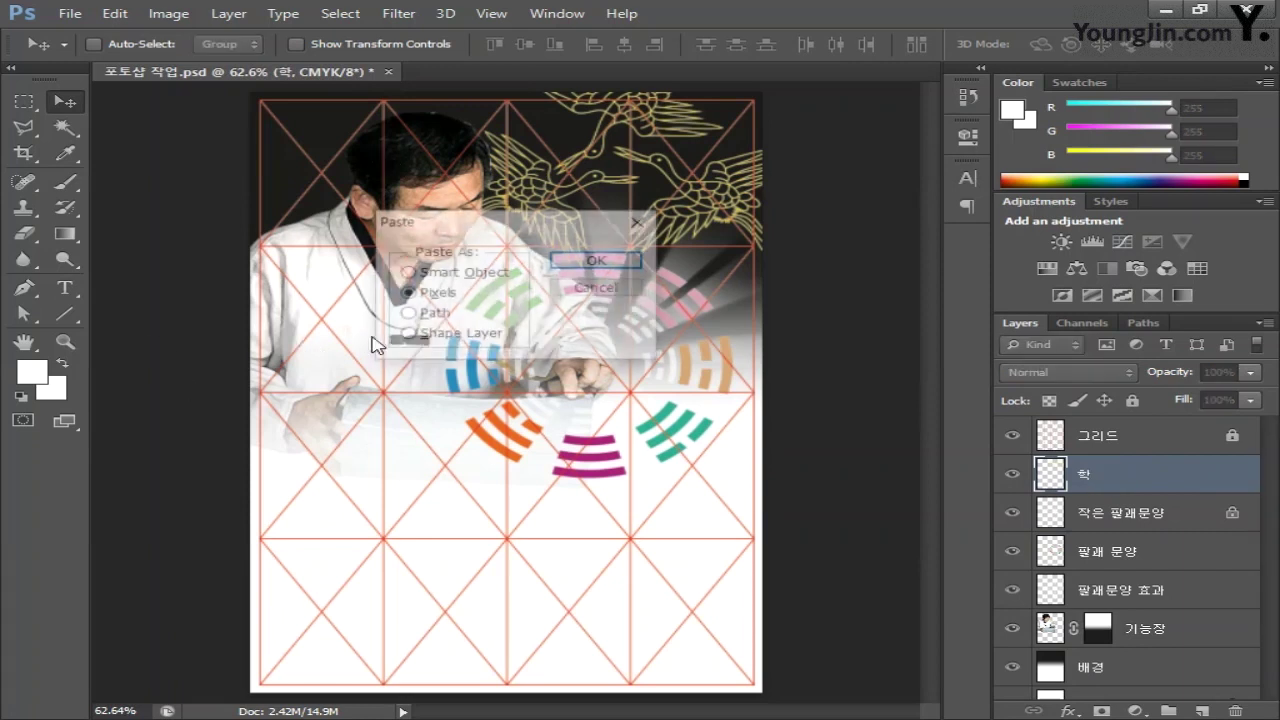
{"action": "left_click", "coordinate": [590, 265]}
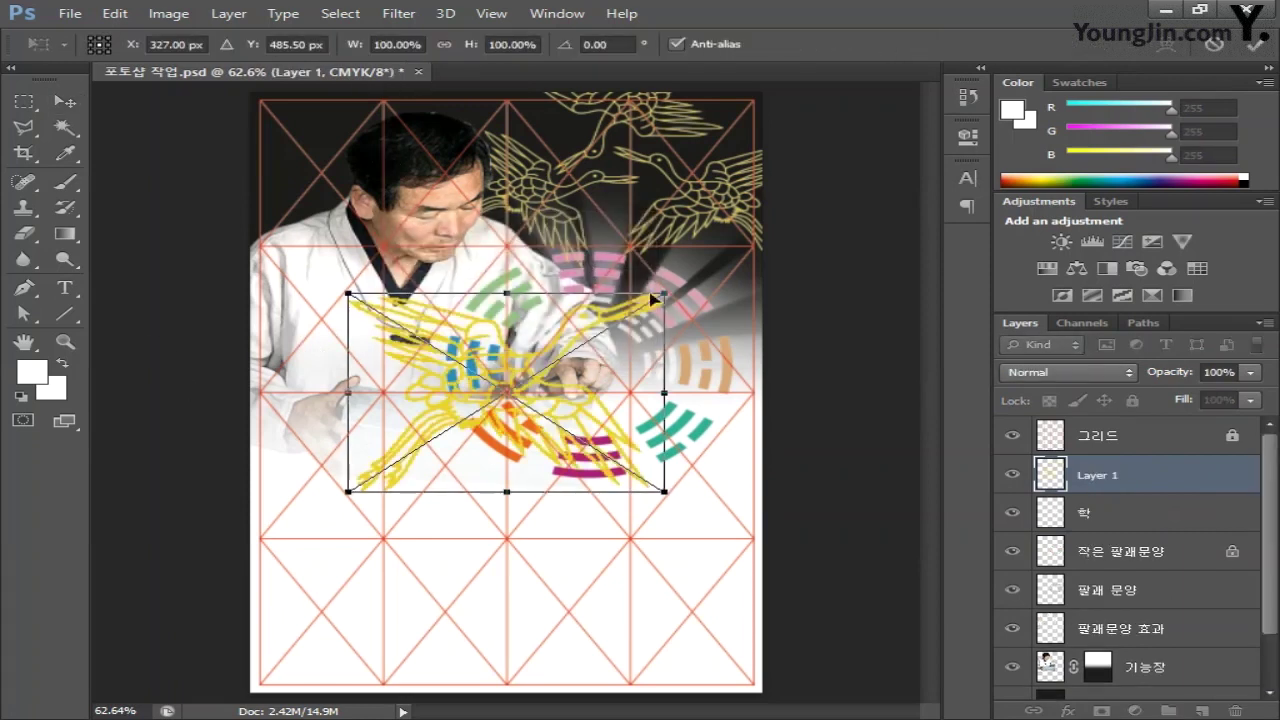
{"action": "left_click_drag", "start_coordinate": [657, 297], "coordinate": [447, 440]}
{"action": "left_click_drag", "start_coordinate": [328, 514], "coordinate": [340, 354]}
{"action": "key", "text": "Return"}
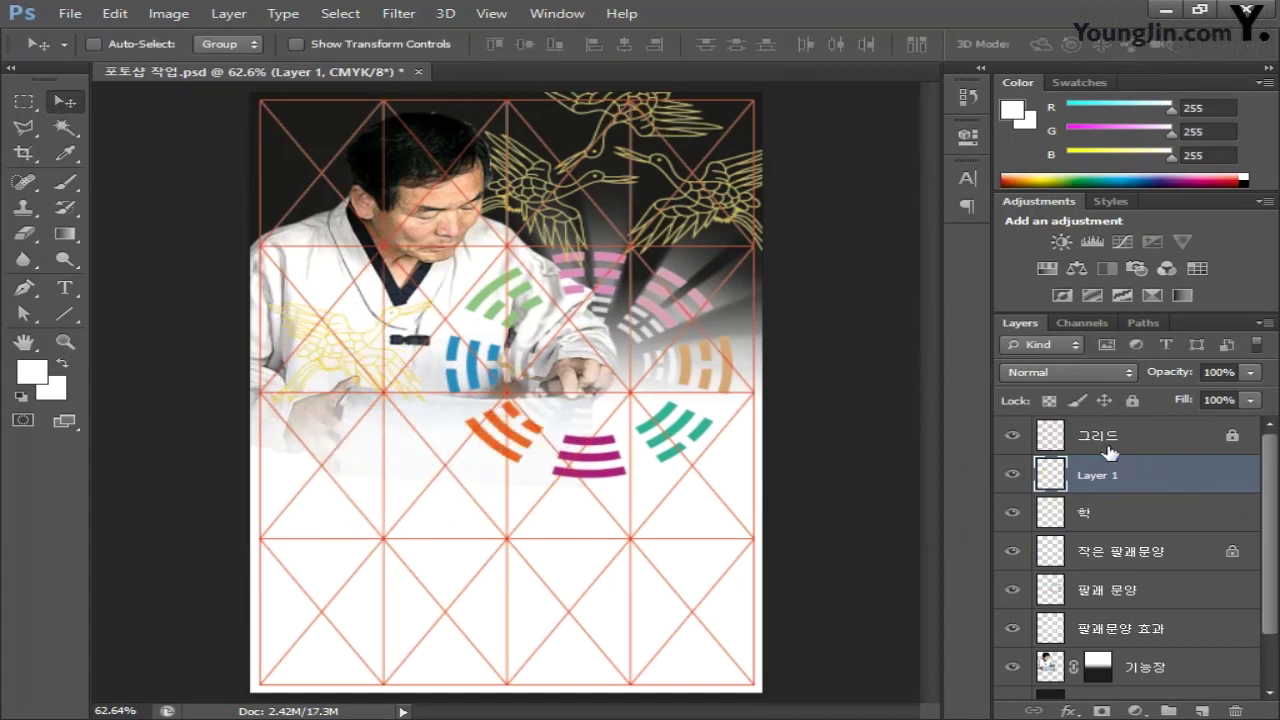
Step: Lock the transparent pixels of the robe crane's layer and fill the crane with 50% black (C0 M0 Y0 K50)
{"action": "left_click", "coordinate": [1061, 400]}
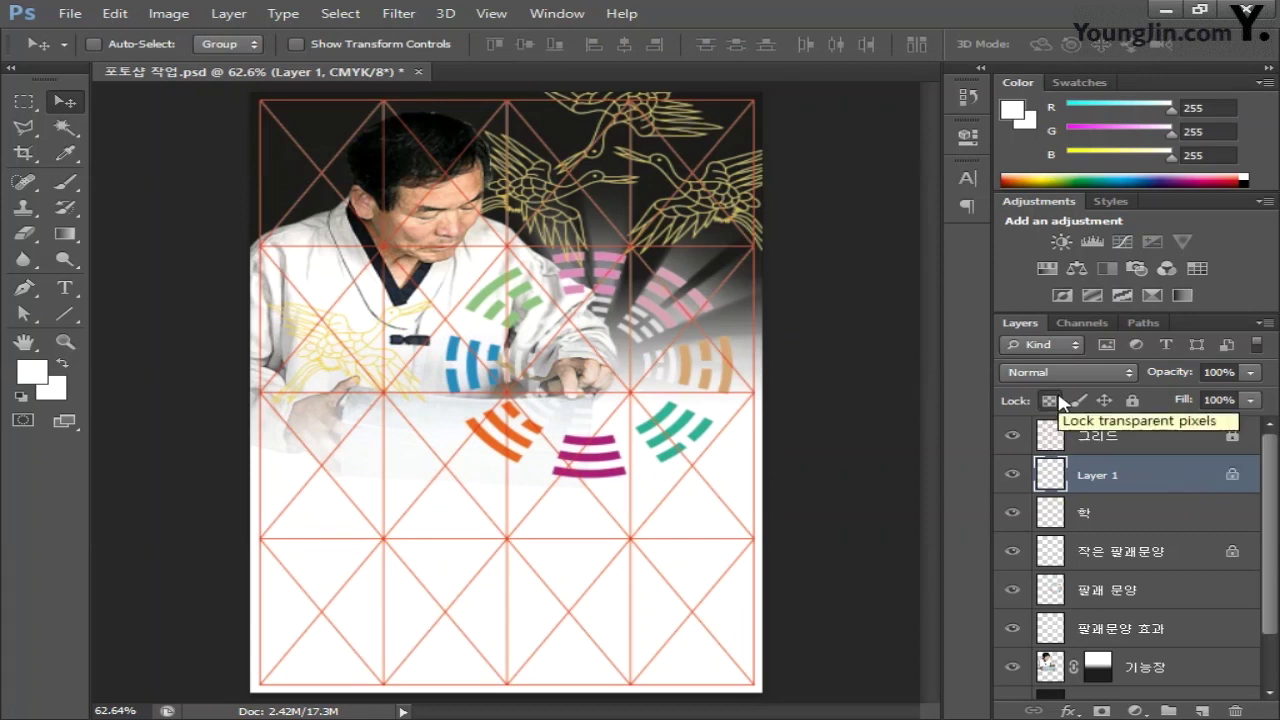
{"action": "left_click", "coordinate": [33, 372]}
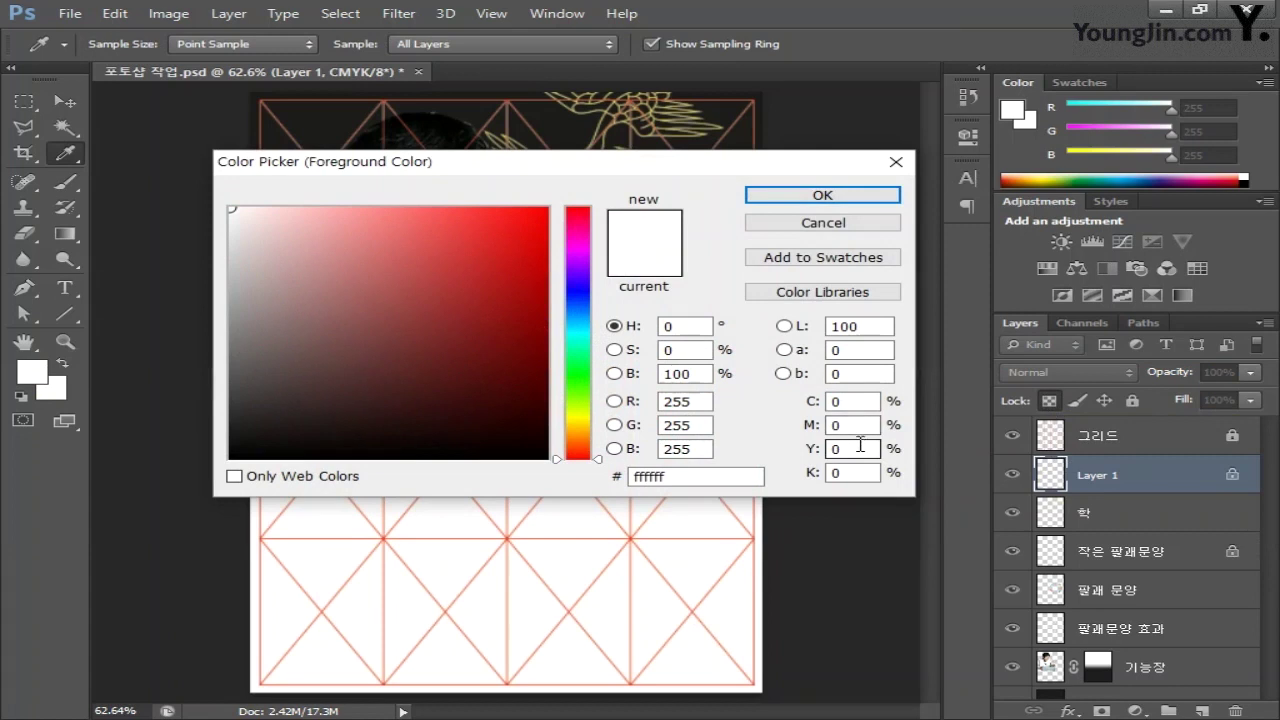
{"action": "double_click", "coordinate": [858, 472]}
{"action": "type", "text": "50"}
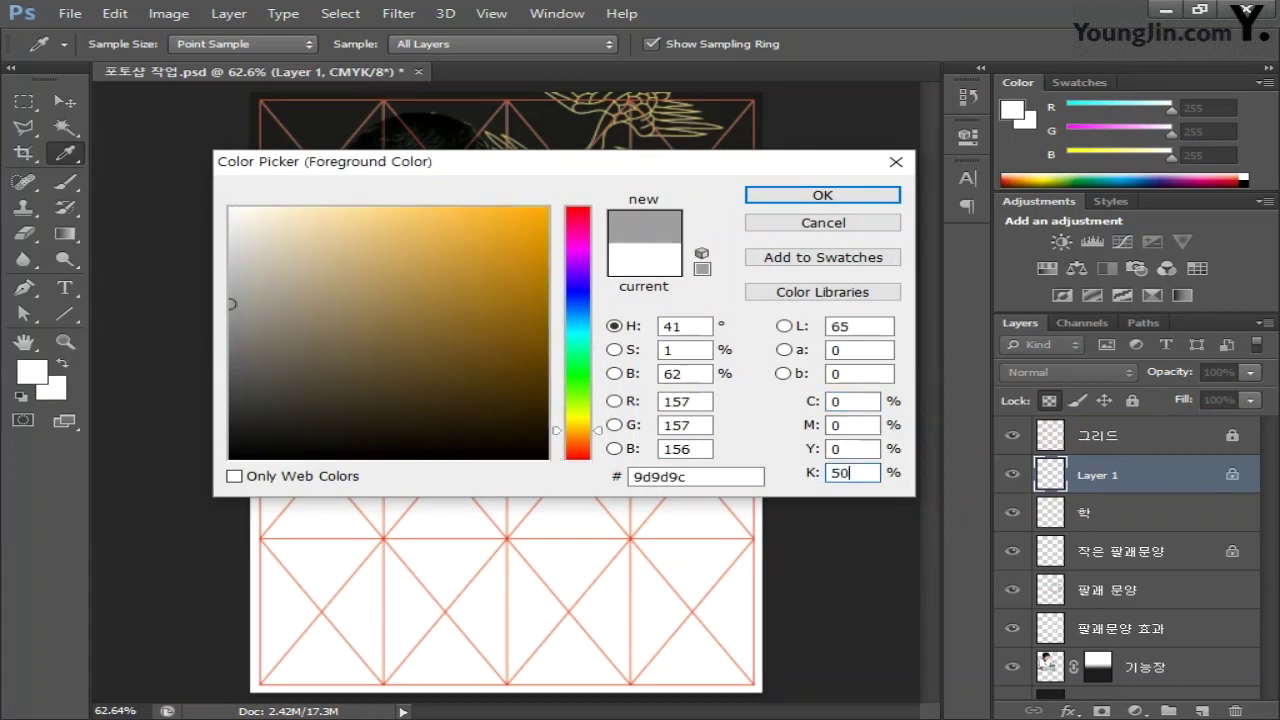
{"action": "left_click", "coordinate": [849, 195]}
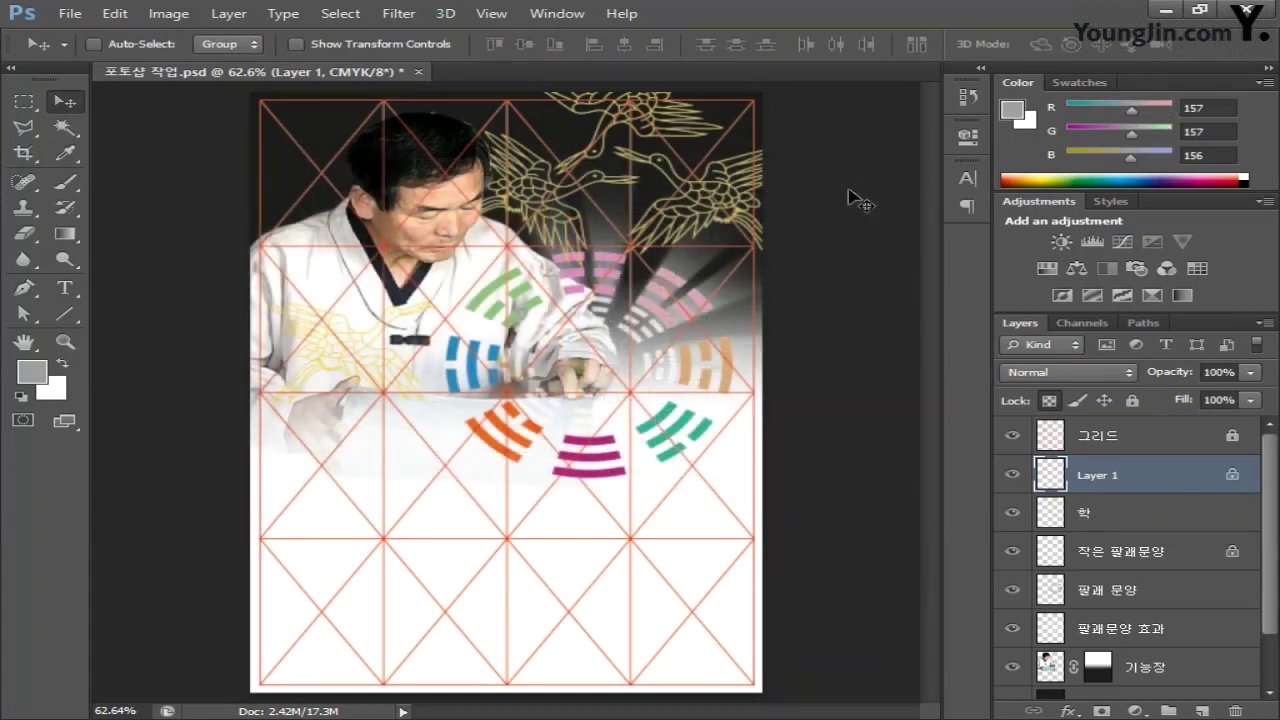
{"action": "key", "text": "alt+BackSpace"}
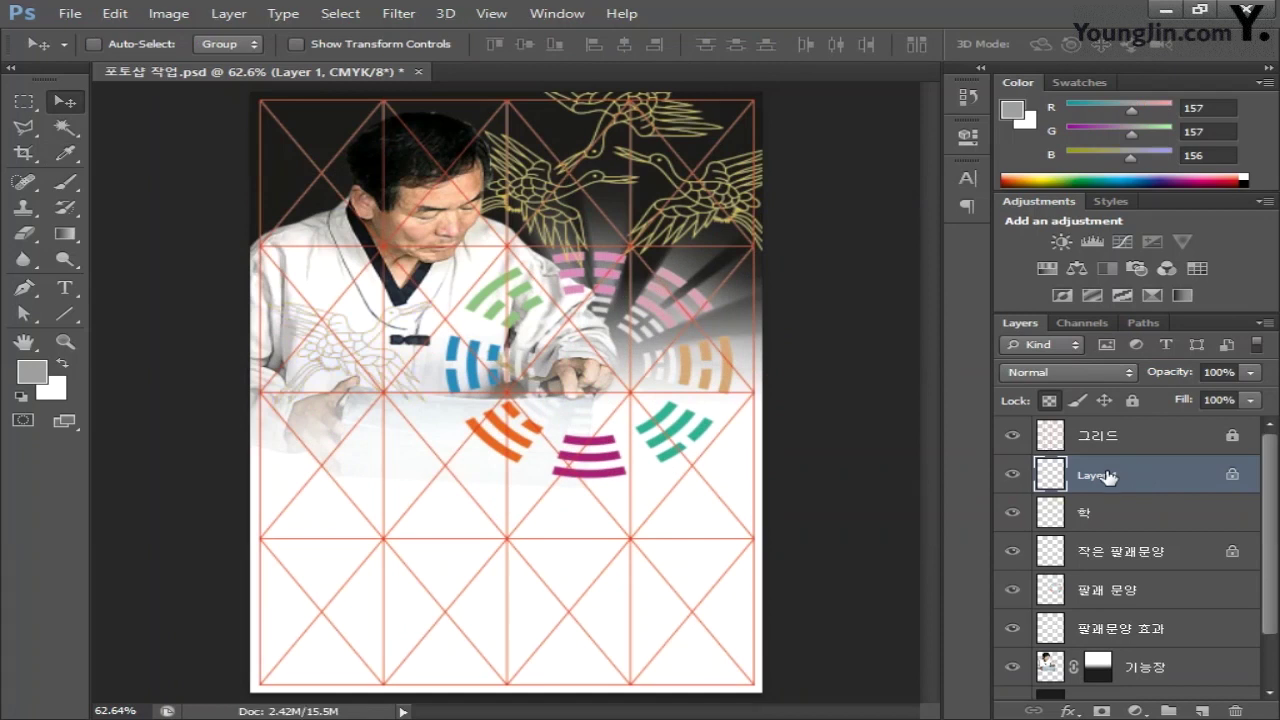
Step: Rename the grey robe crane's layer as 학2
{"action": "double_click", "coordinate": [1106, 472]}
{"action": "type", "text": "ㅌ"}
{"action": "type", "text": "2"}
{"action": "key", "text": "Return"}
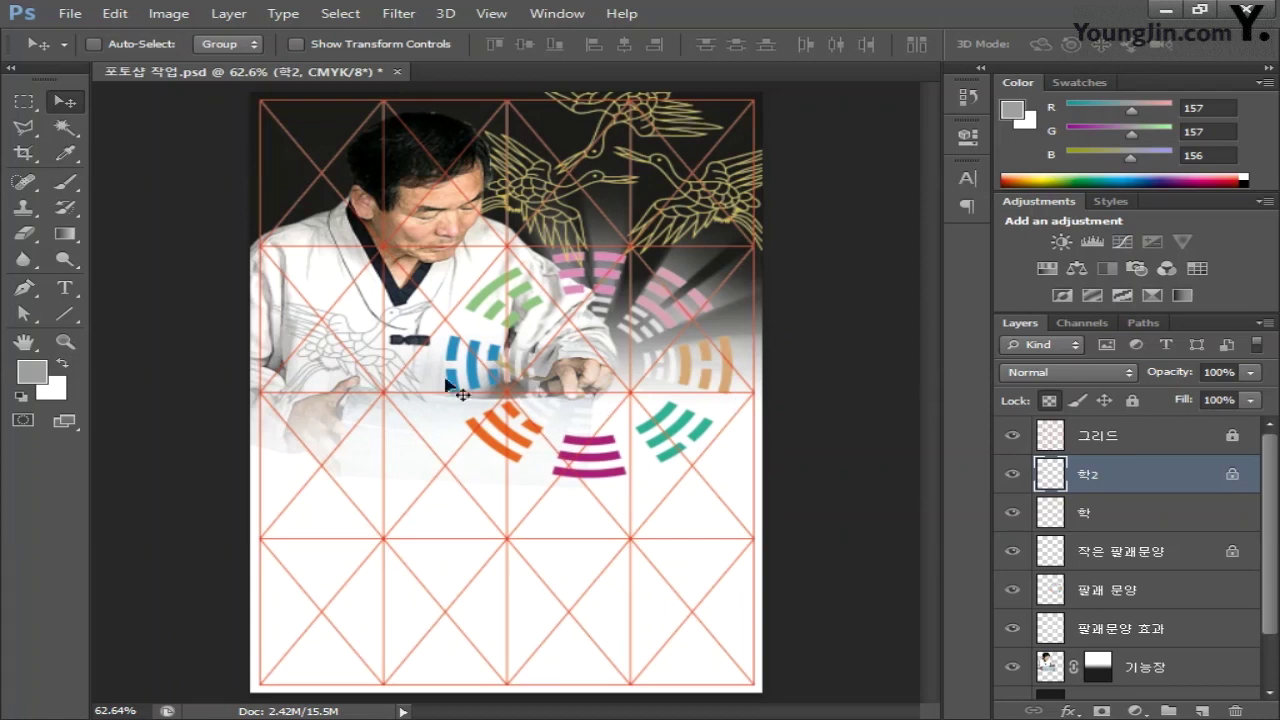
Step: Open the 가죽공예 chest photo from the 제공파일 folder
{"action": "left_click", "coordinate": [70, 15]}
{"action": "left_click", "coordinate": [113, 56]}
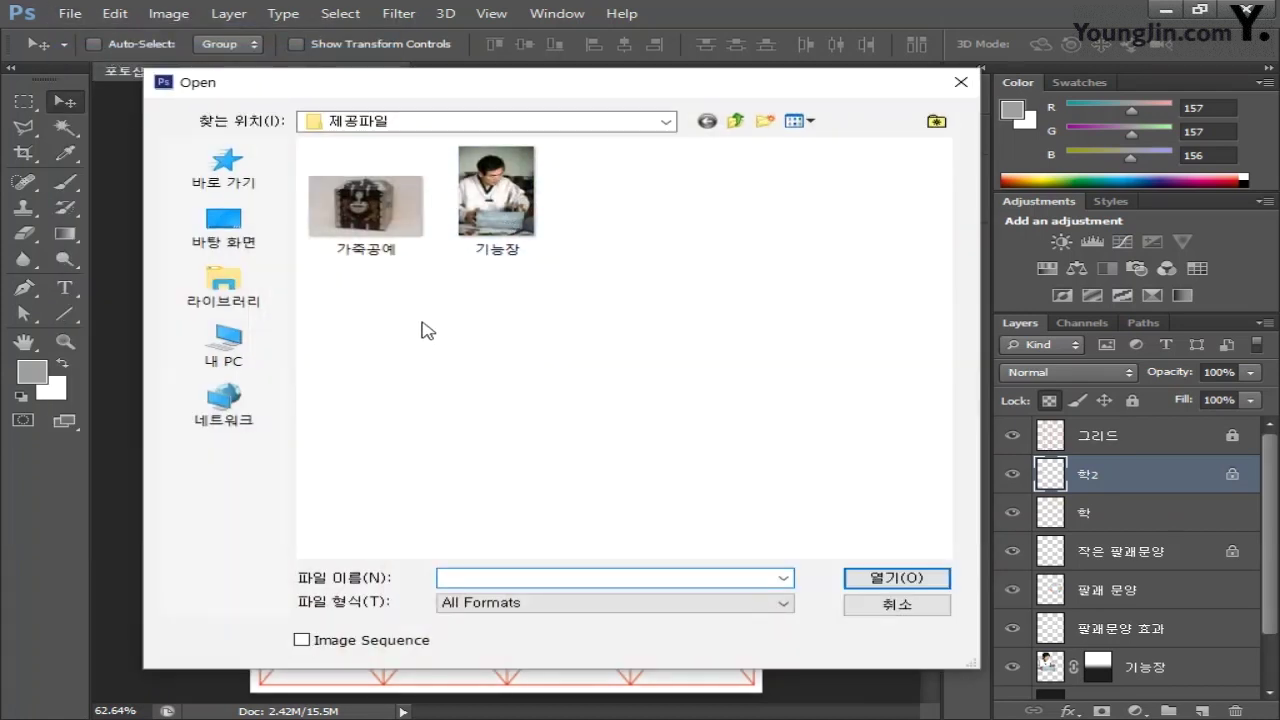
{"action": "left_click", "coordinate": [397, 209]}
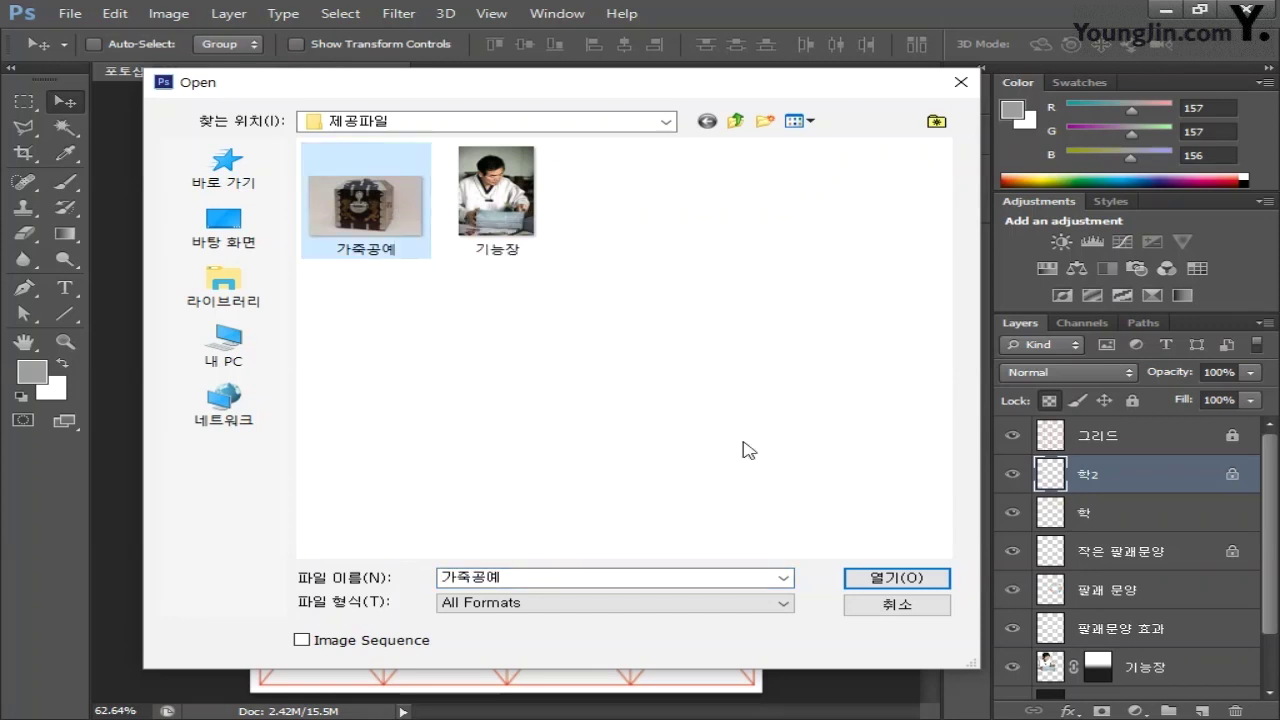
{"action": "left_click", "coordinate": [889, 580]}
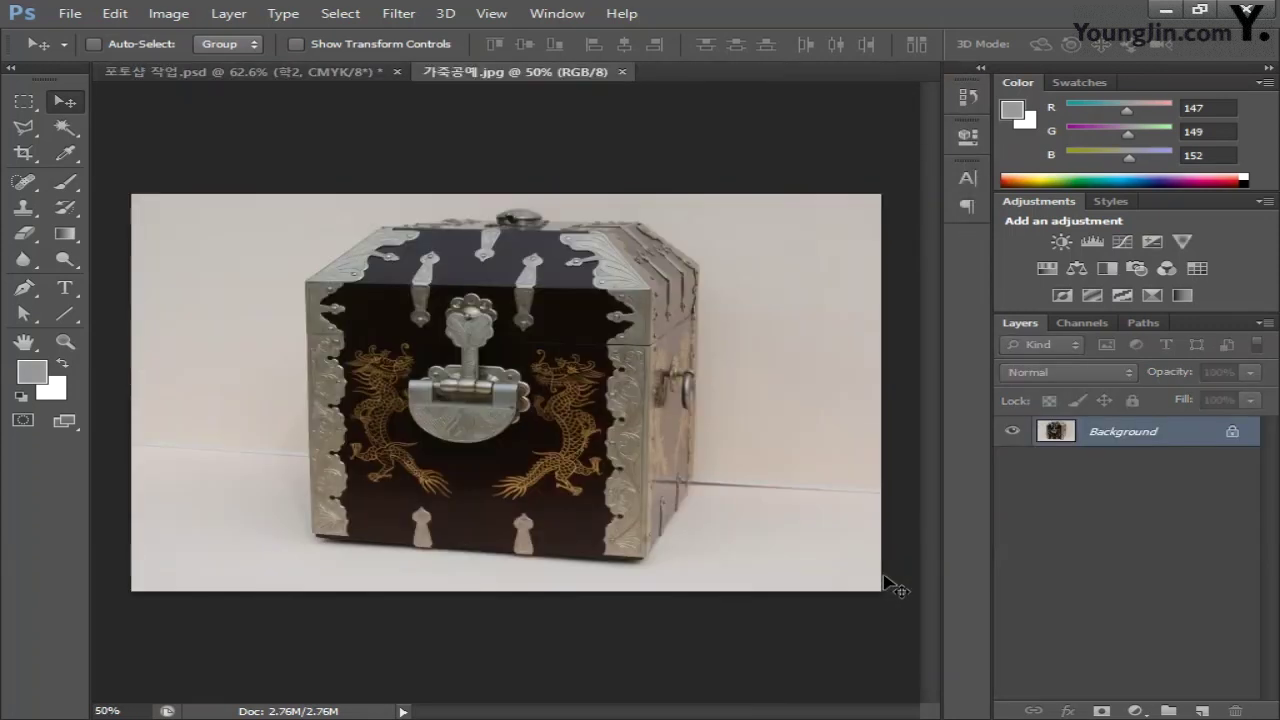
Step: Outline the whole chest, including its lid and handle, with a closed Polygonal Lasso selection
{"action": "left_click", "coordinate": [23, 127]}
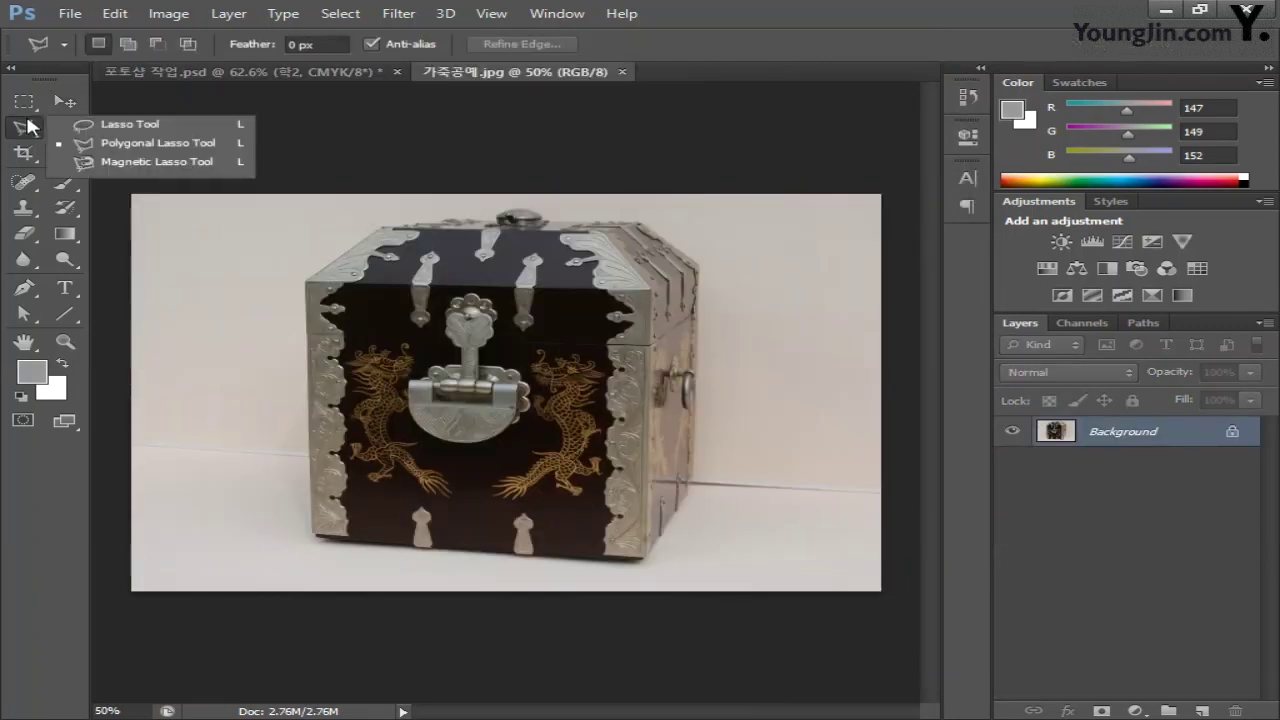
{"action": "left_click", "coordinate": [155, 143]}
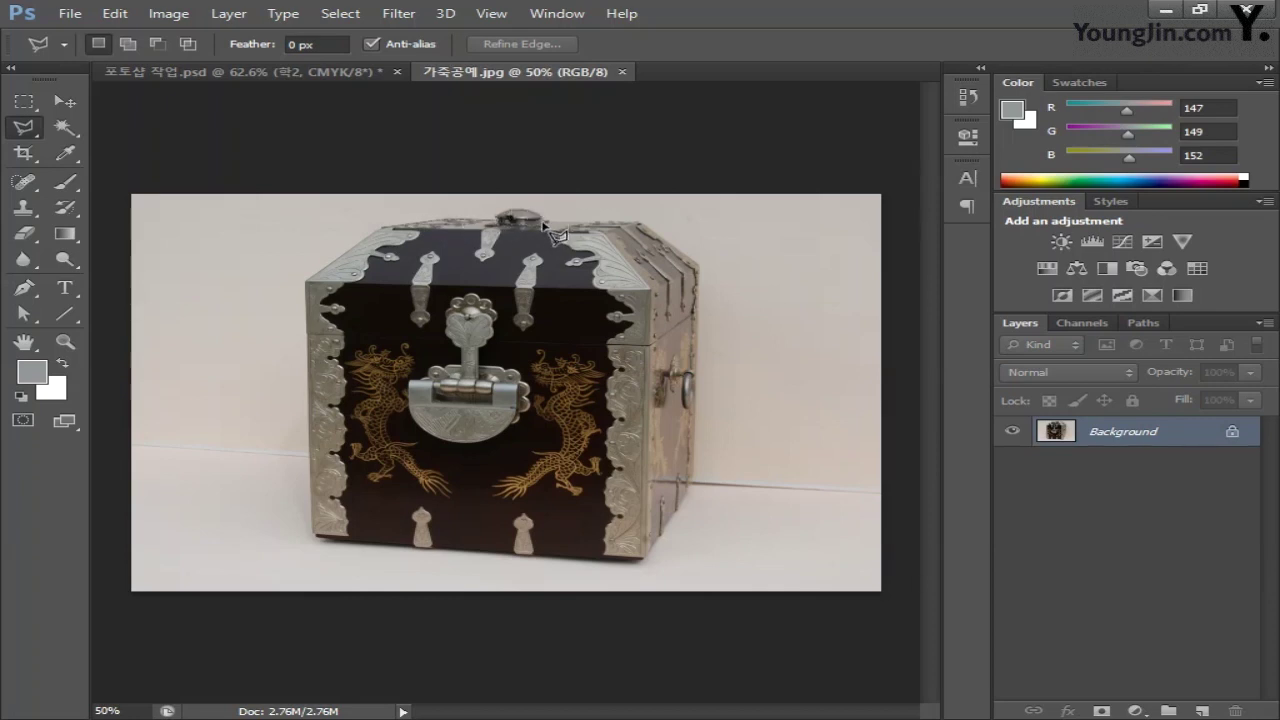
{"action": "left_click", "coordinate": [637, 222]}
{"action": "left_click", "coordinate": [700, 268]}
{"action": "left_click", "coordinate": [700, 490]}
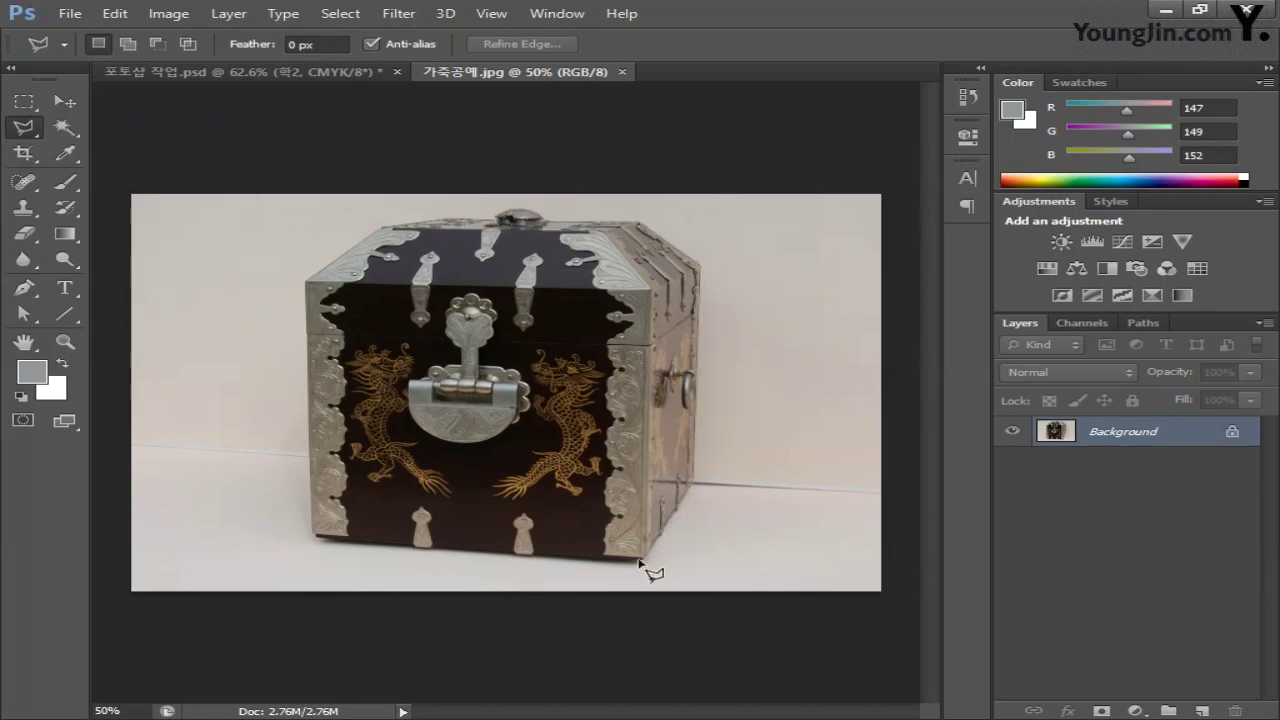
{"action": "left_click", "coordinate": [643, 559]}
{"action": "left_click", "coordinate": [315, 536]}
{"action": "left_click", "coordinate": [306, 284]}
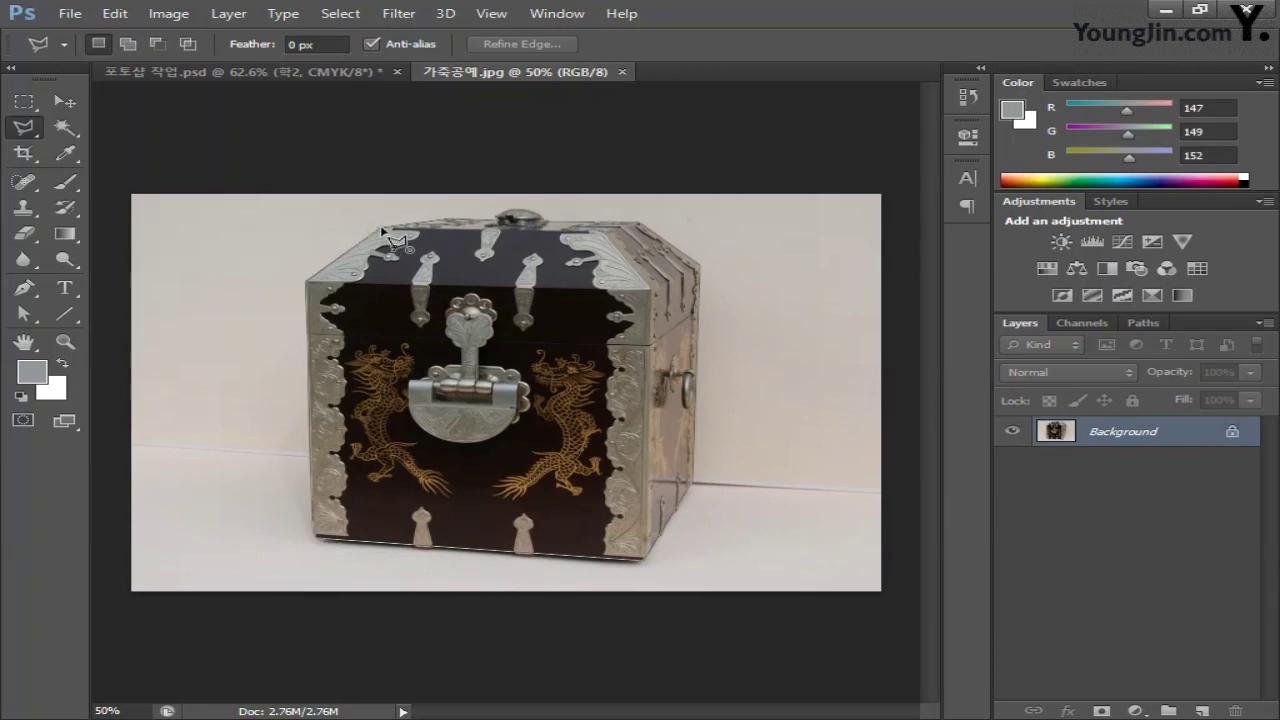
{"action": "left_click", "coordinate": [382, 227]}
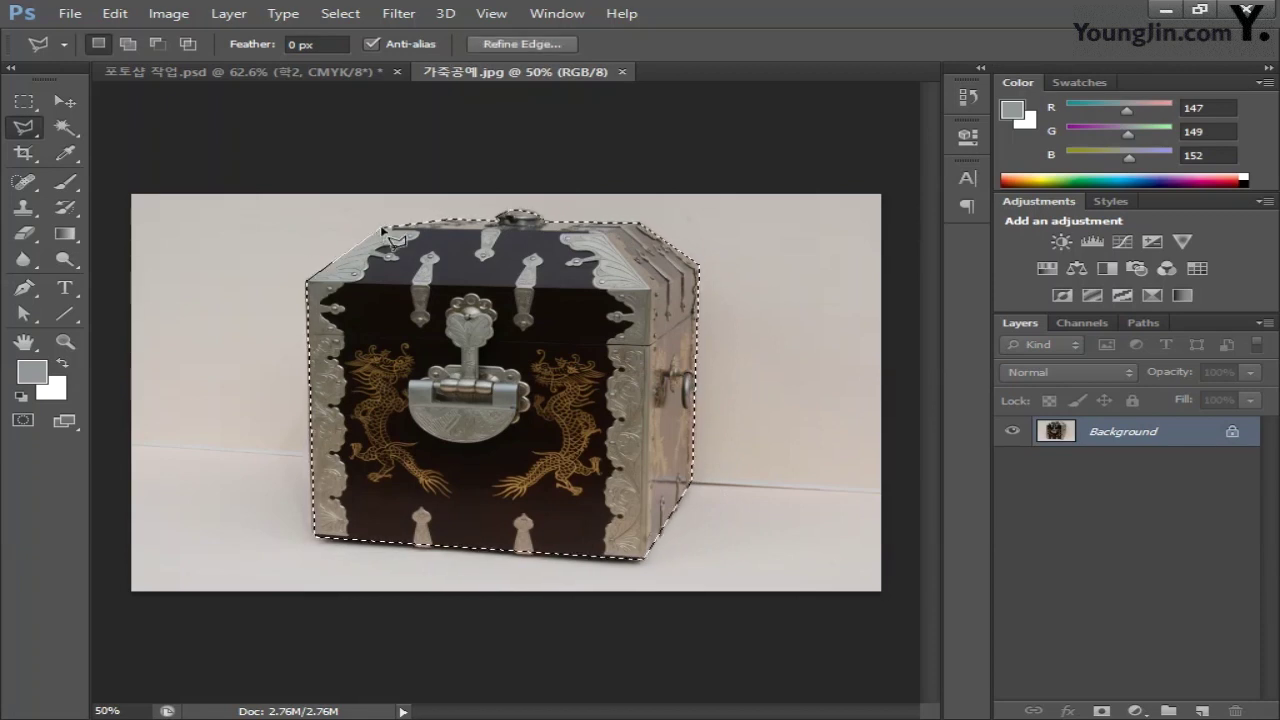
Step: Copy the selected chest into 포토샵 작업.psd and close the chest photo
{"action": "left_click", "coordinate": [285, 71]}
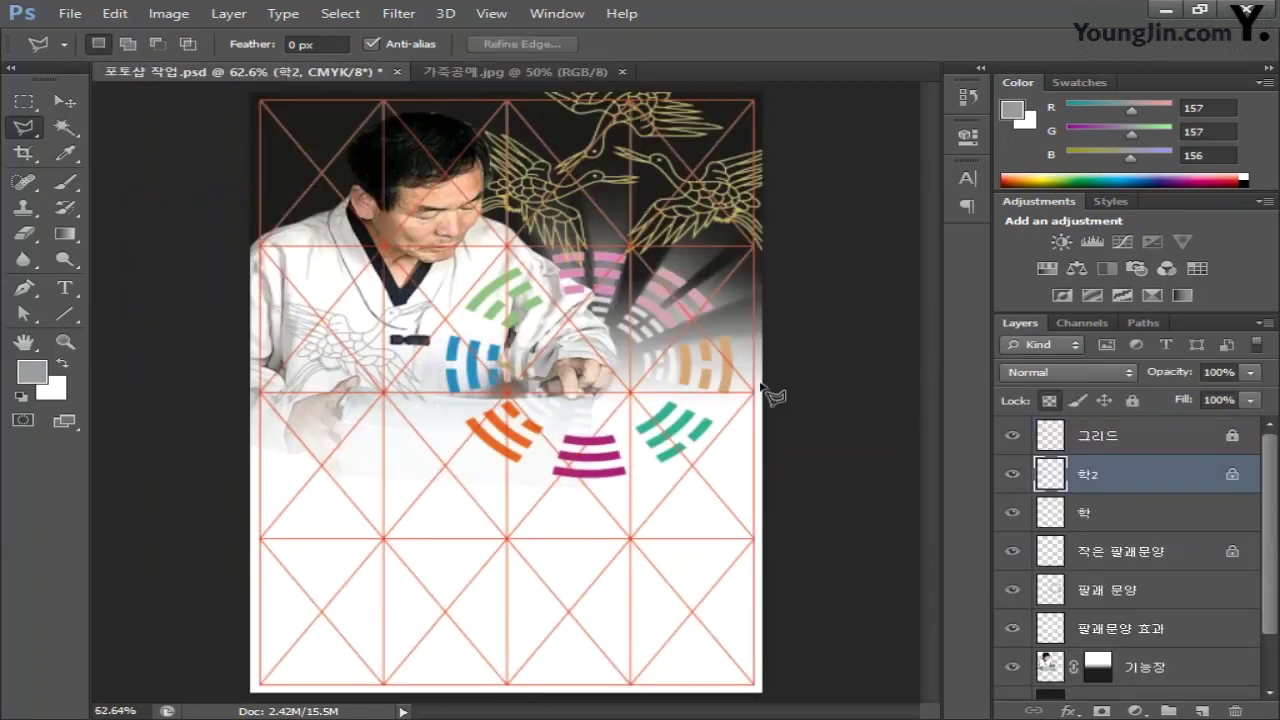
{"action": "key", "text": "ctrl+v"}
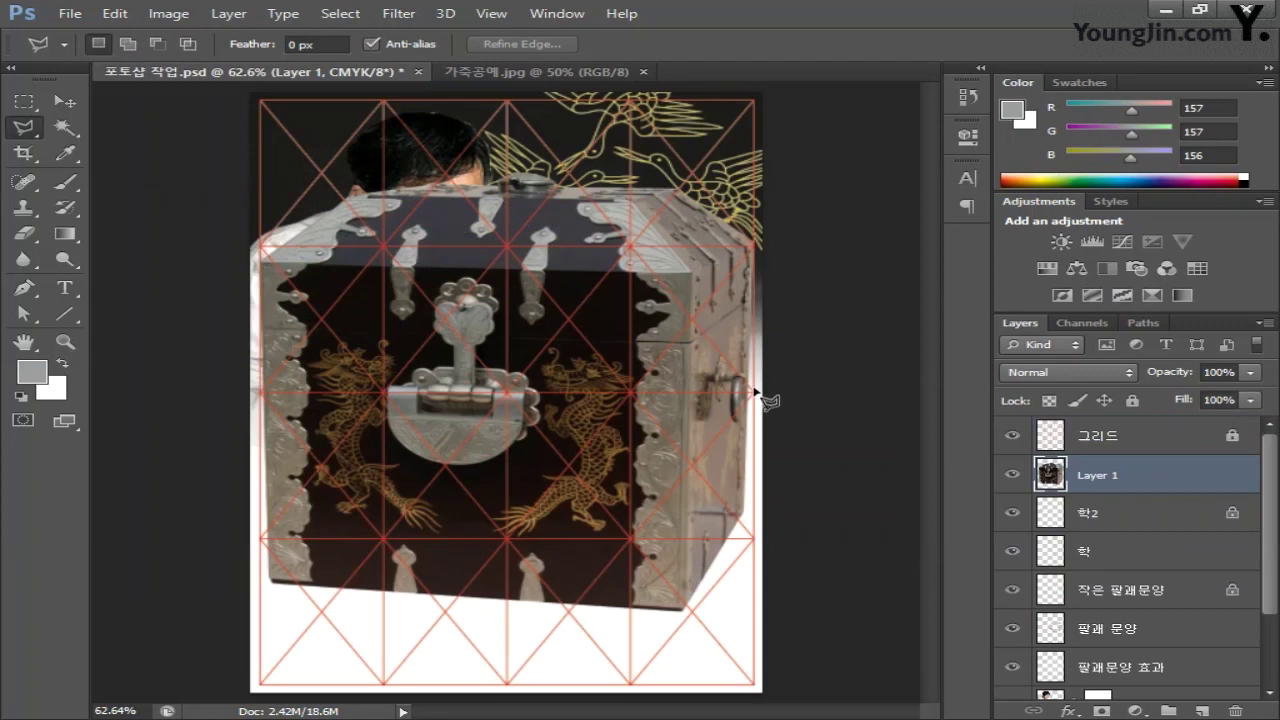
{"action": "left_click", "coordinate": [643, 71]}
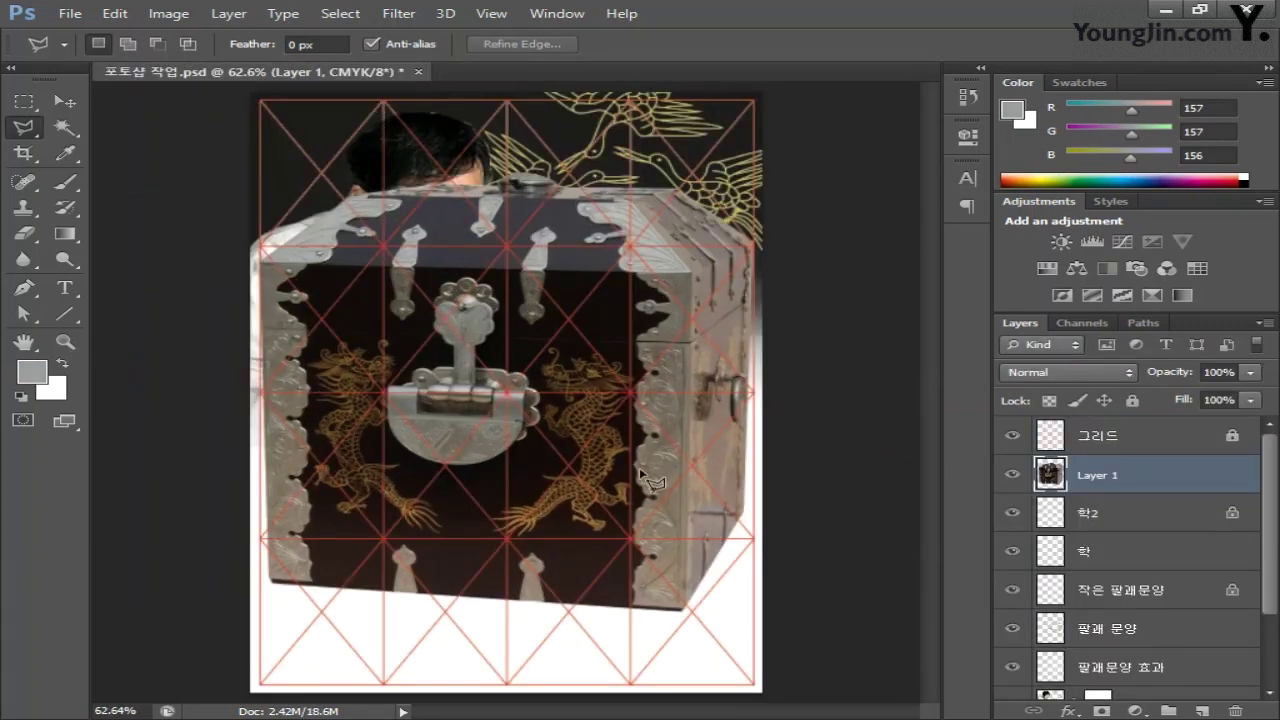
Step: Scale the pasted chest to about 31.6% and place it in the page's lower right corner
{"action": "key", "text": "ctrl+t"}
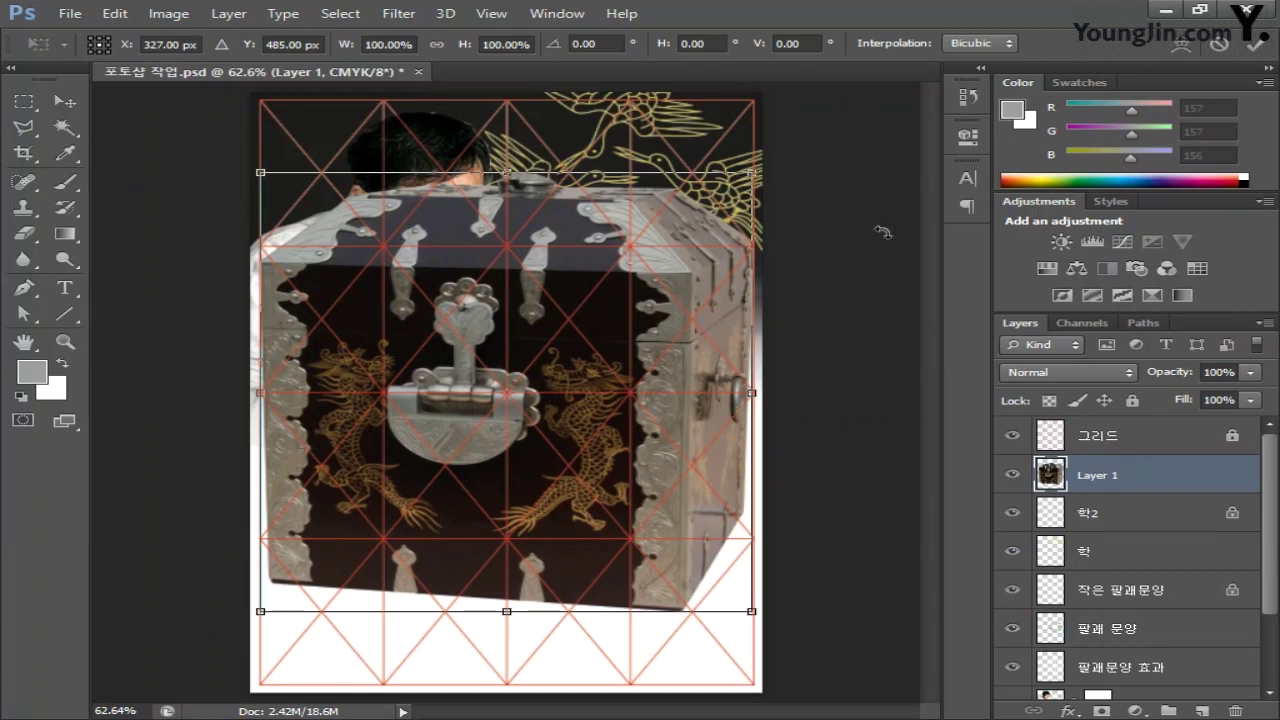
{"action": "left_click_drag", "start_coordinate": [752, 178], "coordinate": [737, 537]}
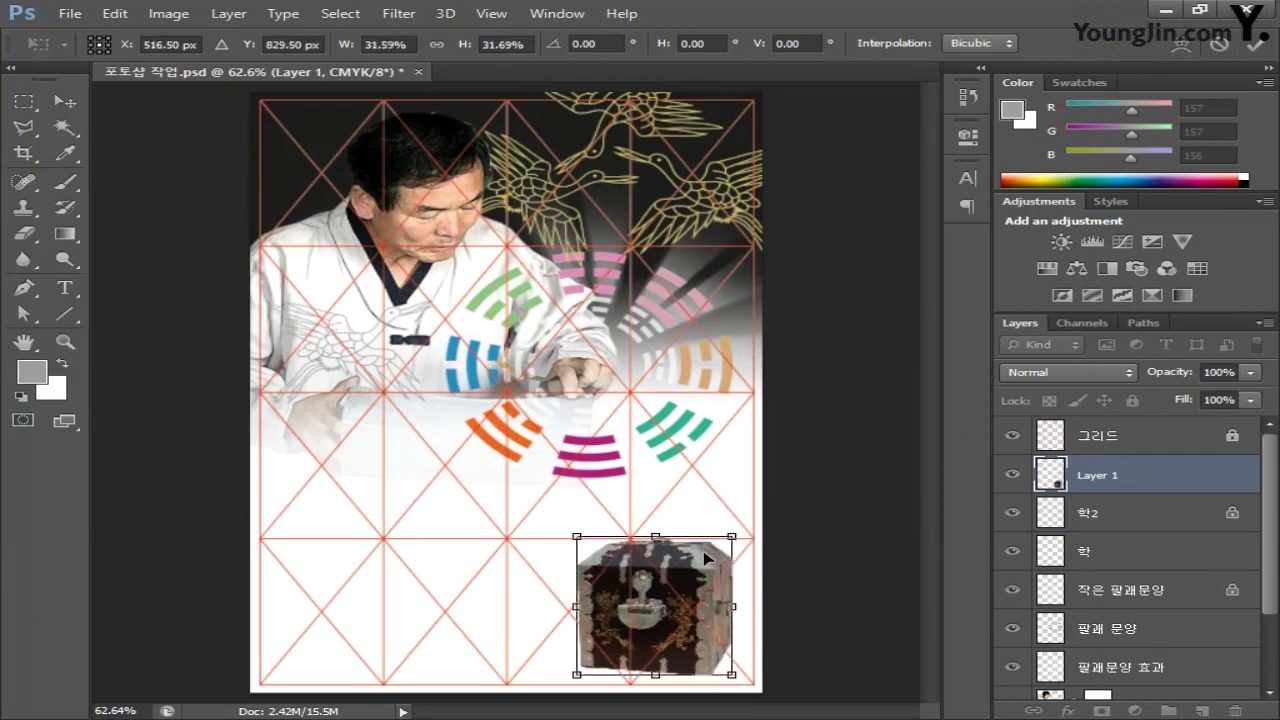
{"action": "key", "text": "l"}
{"action": "key", "text": "Return"}
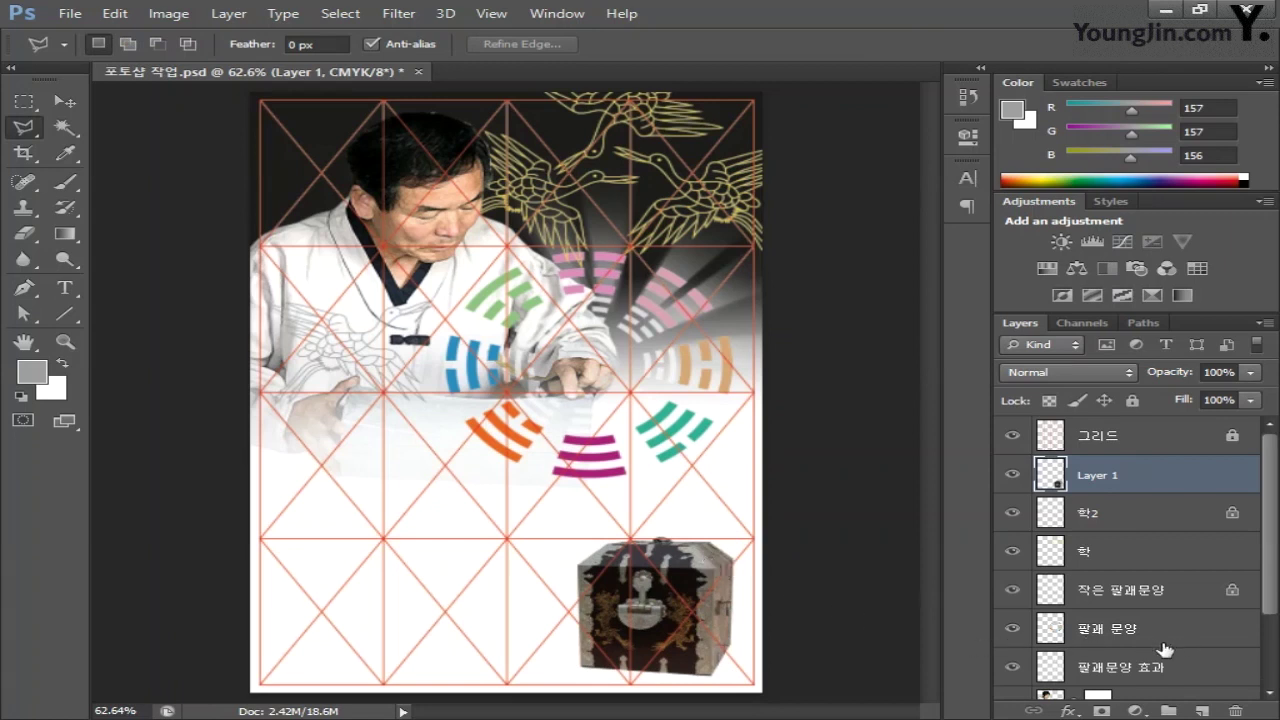
Step: Rename the chest layer as 가죽공예
{"action": "double_click", "coordinate": [1095, 473]}
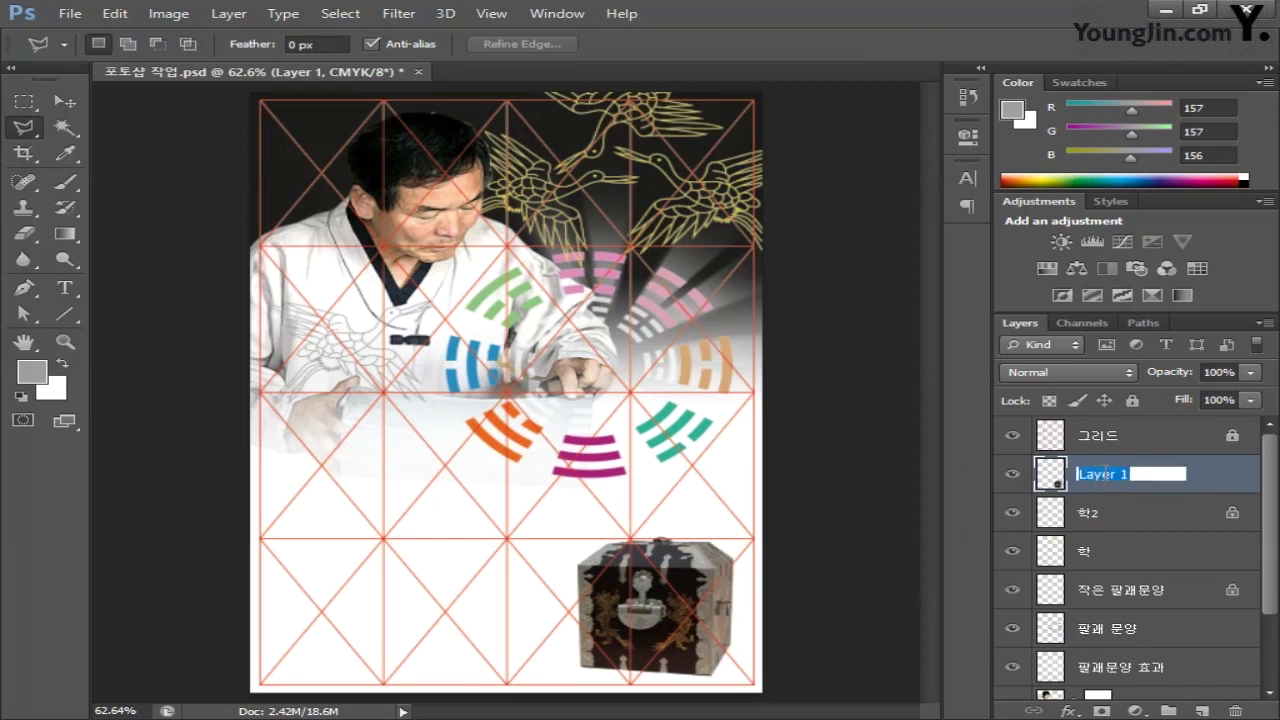
{"action": "type", "text": "가죽공ㅇㅖ"}
{"action": "key", "text": "Return"}
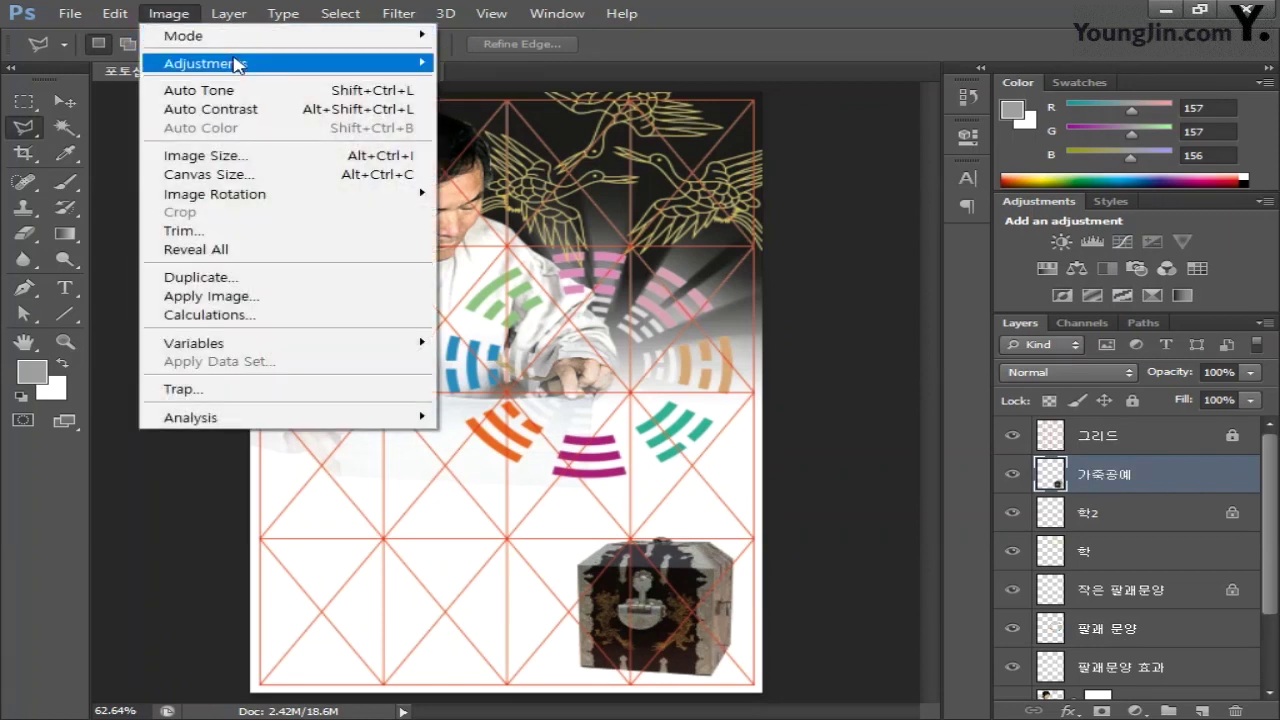
Step: Brighten the chest with Levels, setting the input levels to 25, 1.5 and 210 on the CMYK channel
{"action": "mouse_move", "coordinate": [237, 62]}
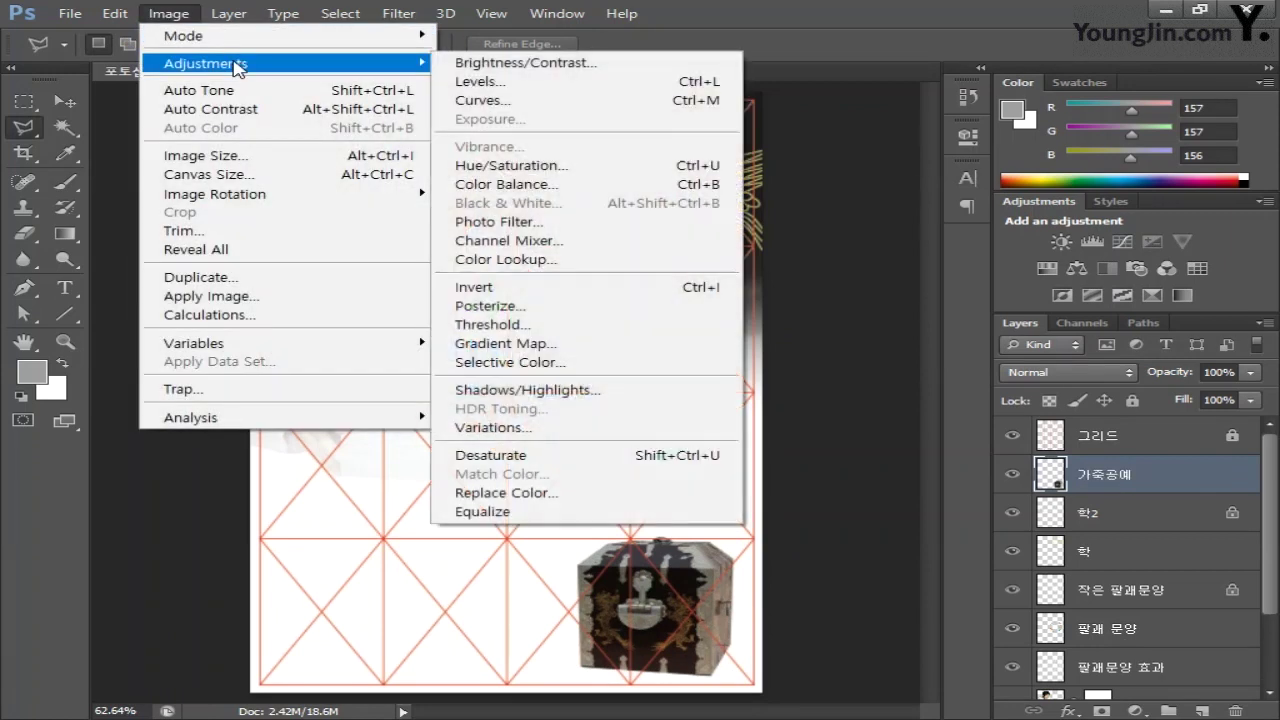
{"action": "left_click", "coordinate": [628, 84]}
{"action": "left_click_drag", "start_coordinate": [628, 150], "coordinate": [577, 157]}
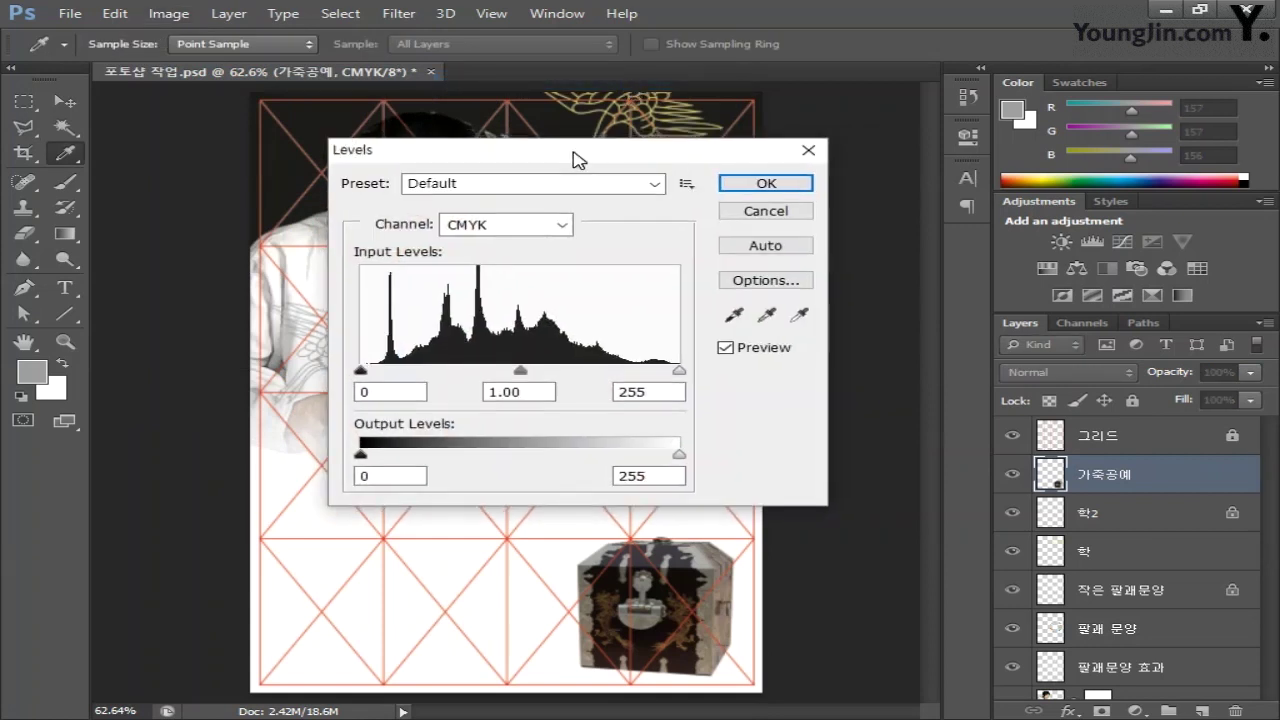
{"action": "left_click", "coordinate": [412, 392]}
{"action": "type", "text": "25"}
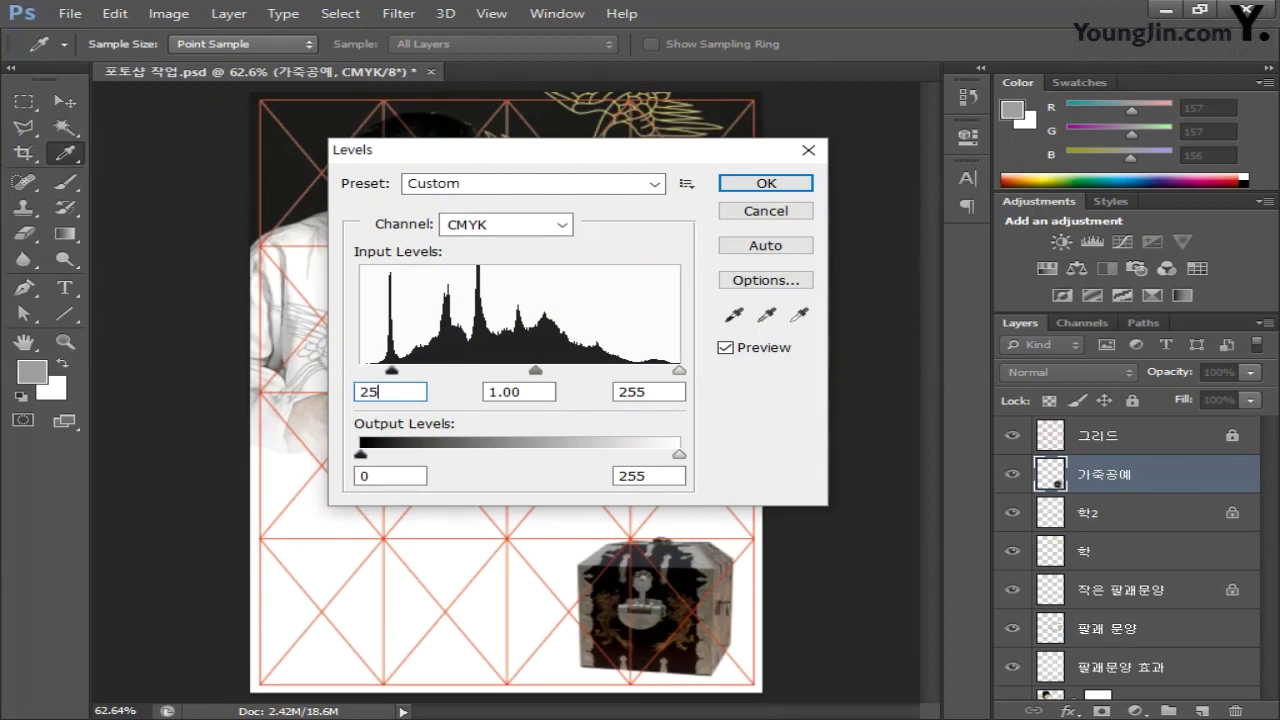
{"action": "left_click", "coordinate": [535, 395]}
{"action": "key", "text": "BackSpace"}
{"action": "key", "text": "BackSpace"}
{"action": "type", "text": "5"}
{"action": "key", "text": "Tab"}
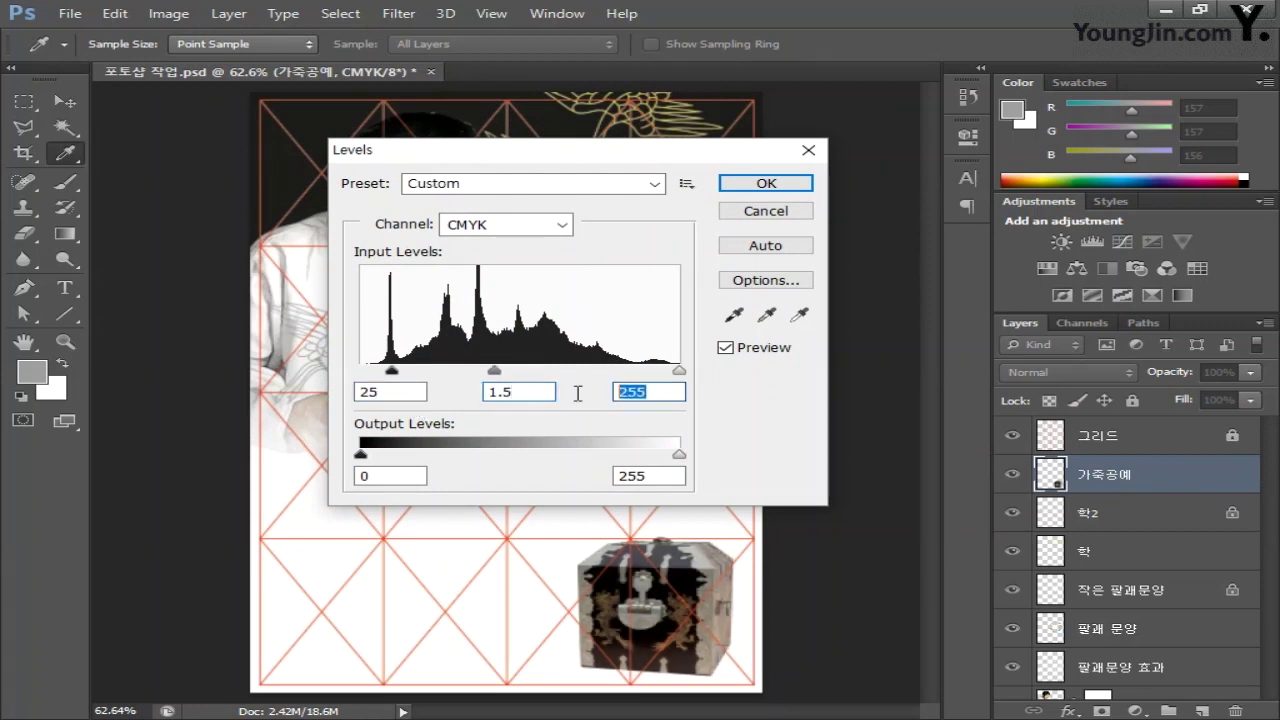
{"action": "type", "text": "210"}
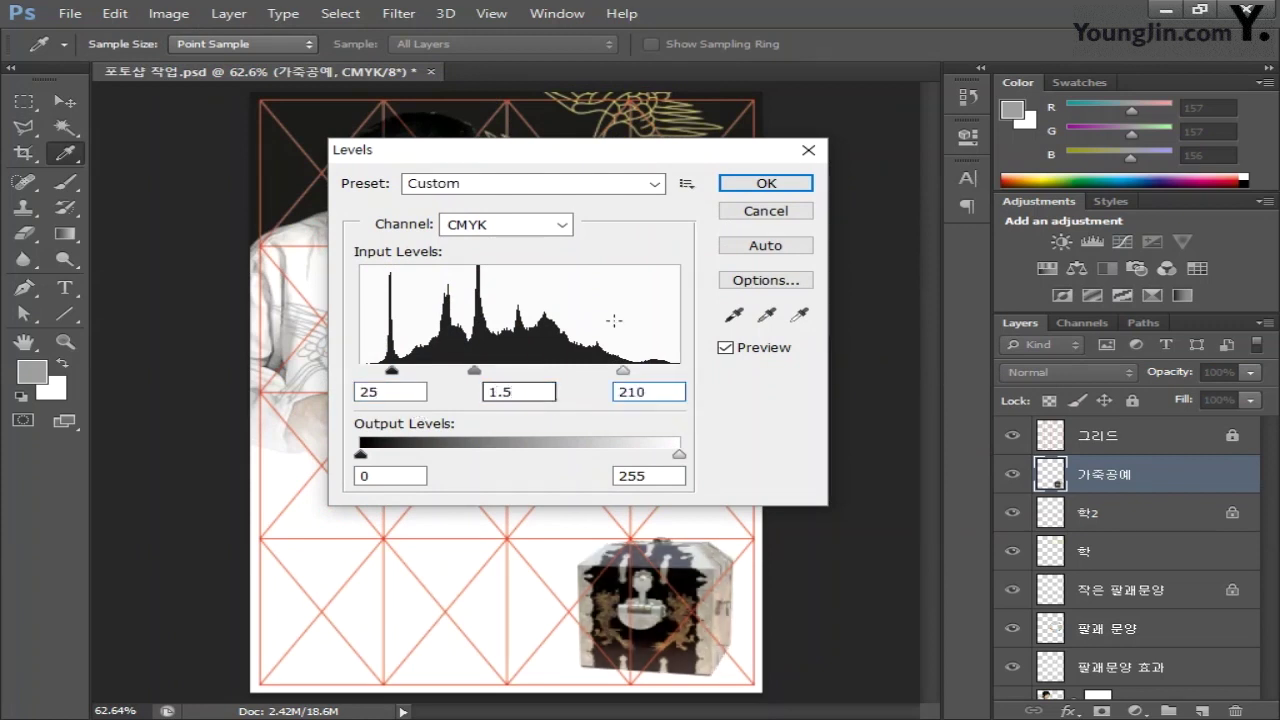
{"action": "left_click", "coordinate": [770, 184]}
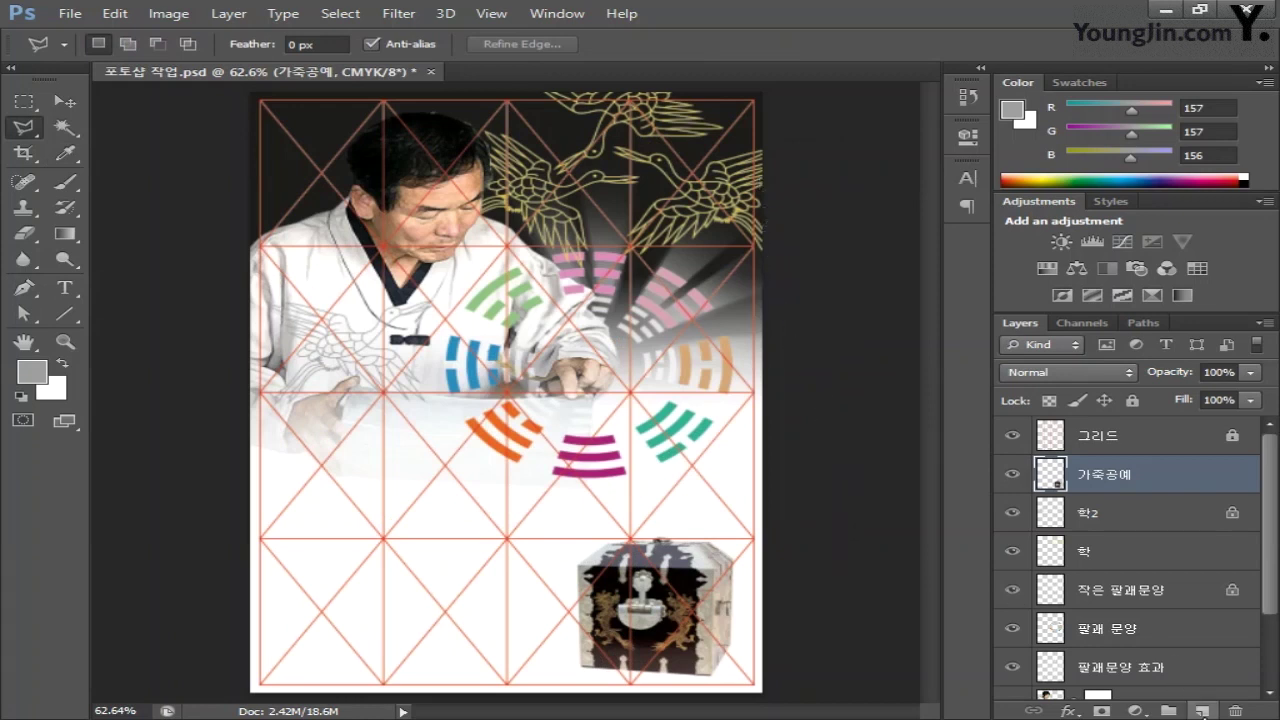
Step: Add a new layer directly below the chest layer and name it 가죽공예 그림자
{"action": "left_click", "coordinate": [1204, 711]}
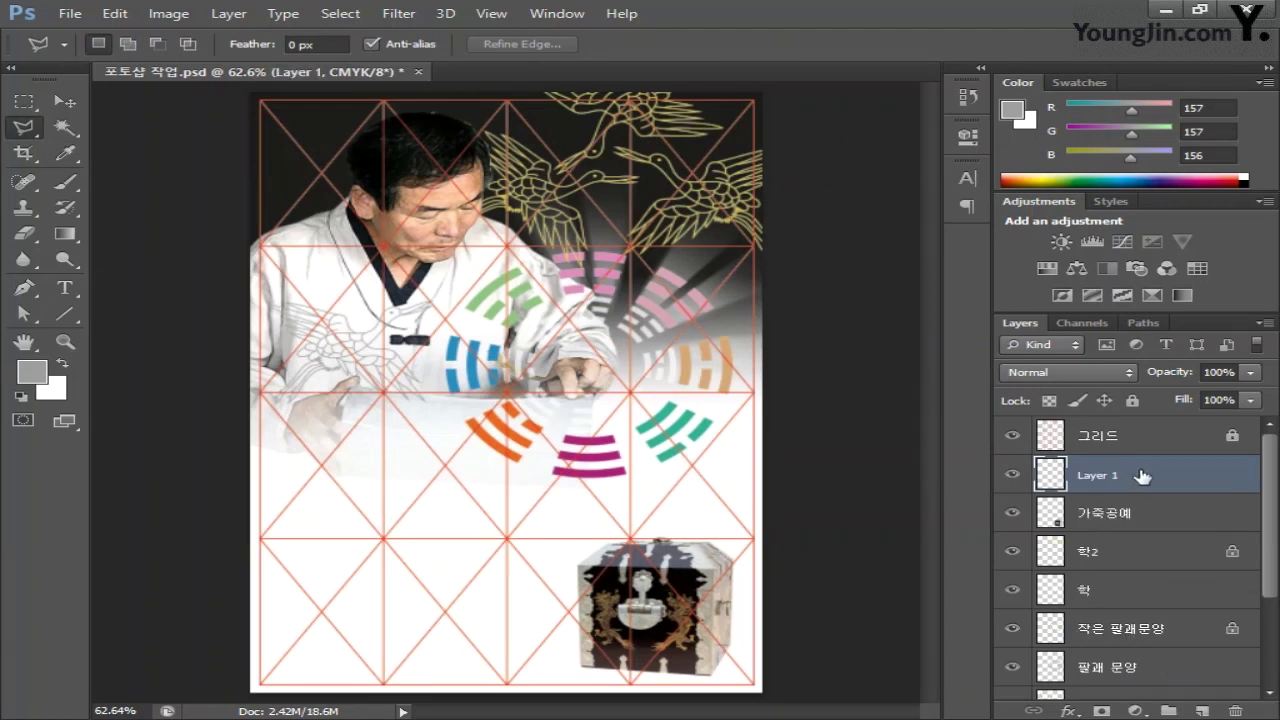
{"action": "left_click_drag", "start_coordinate": [1141, 476], "coordinate": [1148, 526]}
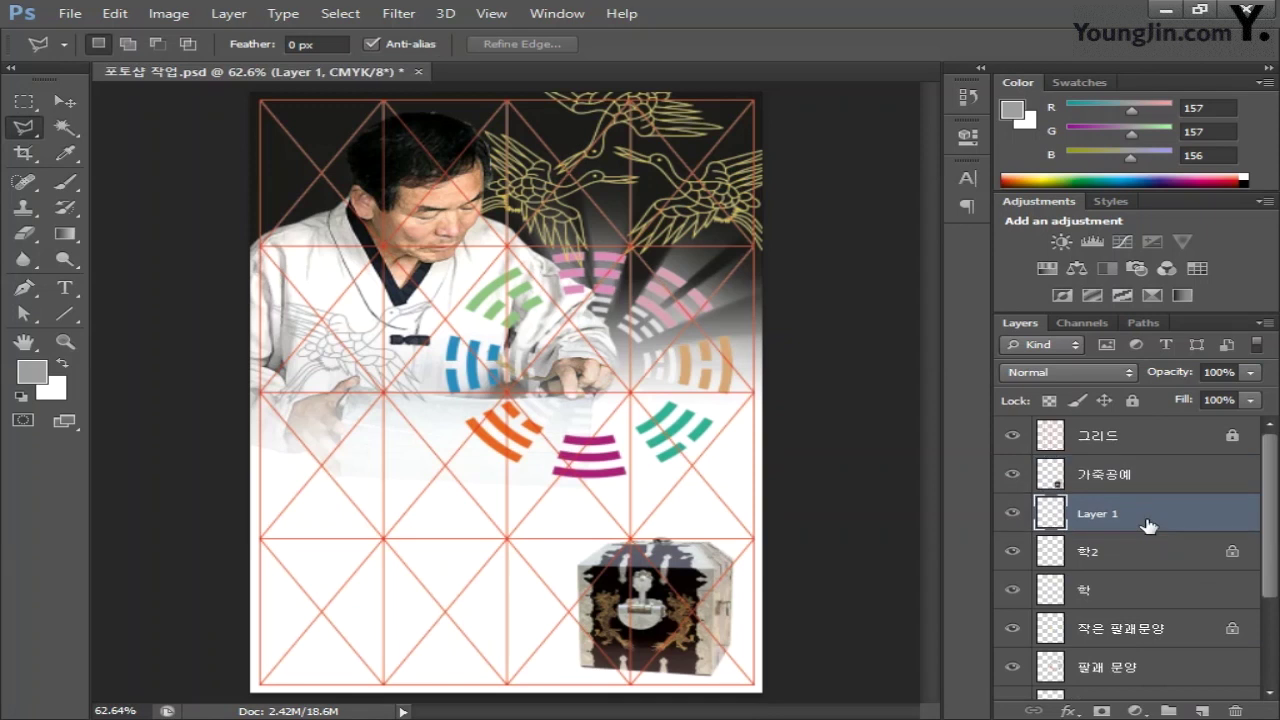
{"action": "double_click", "coordinate": [1112, 514]}
{"action": "type", "text": "가죽고예"}
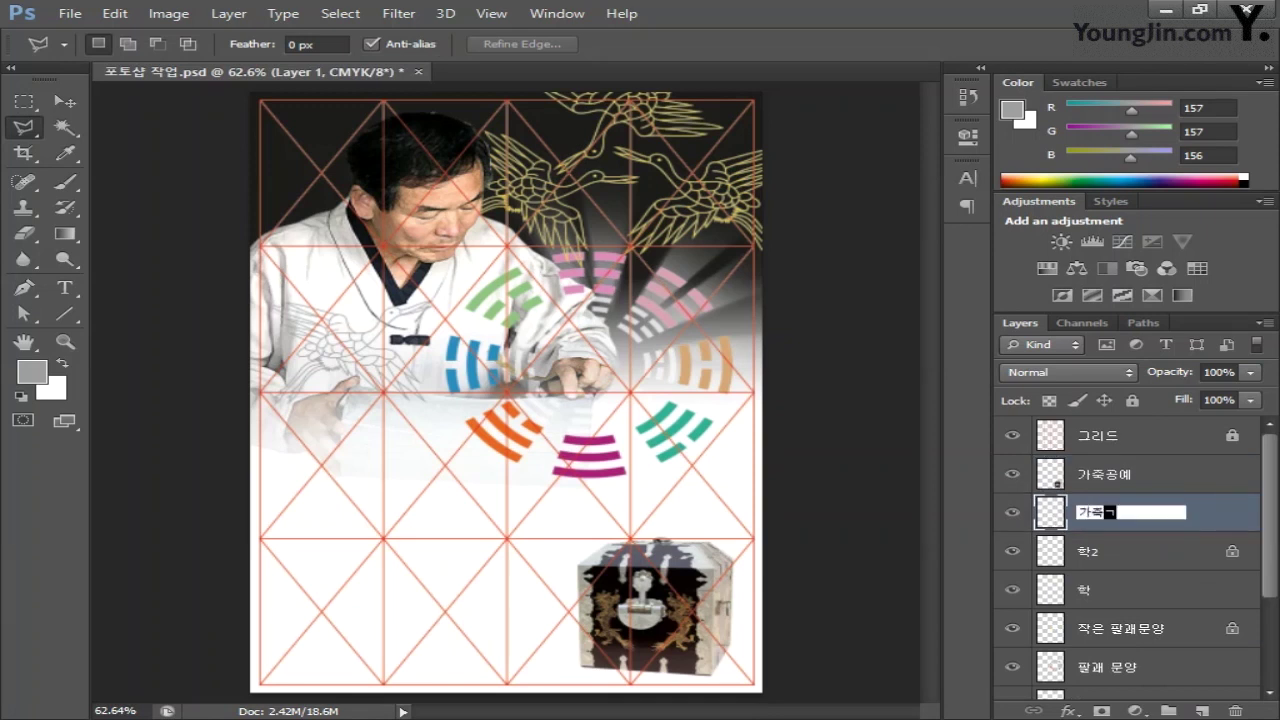
{"action": "key", "text": "BackSpace"}
{"action": "key", "text": "BackSpace"}
{"action": "type", "text": "공예 그림자"}
{"action": "key", "text": "Return"}
Step: Draw a polygonal selection for the chest's shadow, from its front right edge out to the page's right edge
{"action": "key", "text": "ctrl+1"}
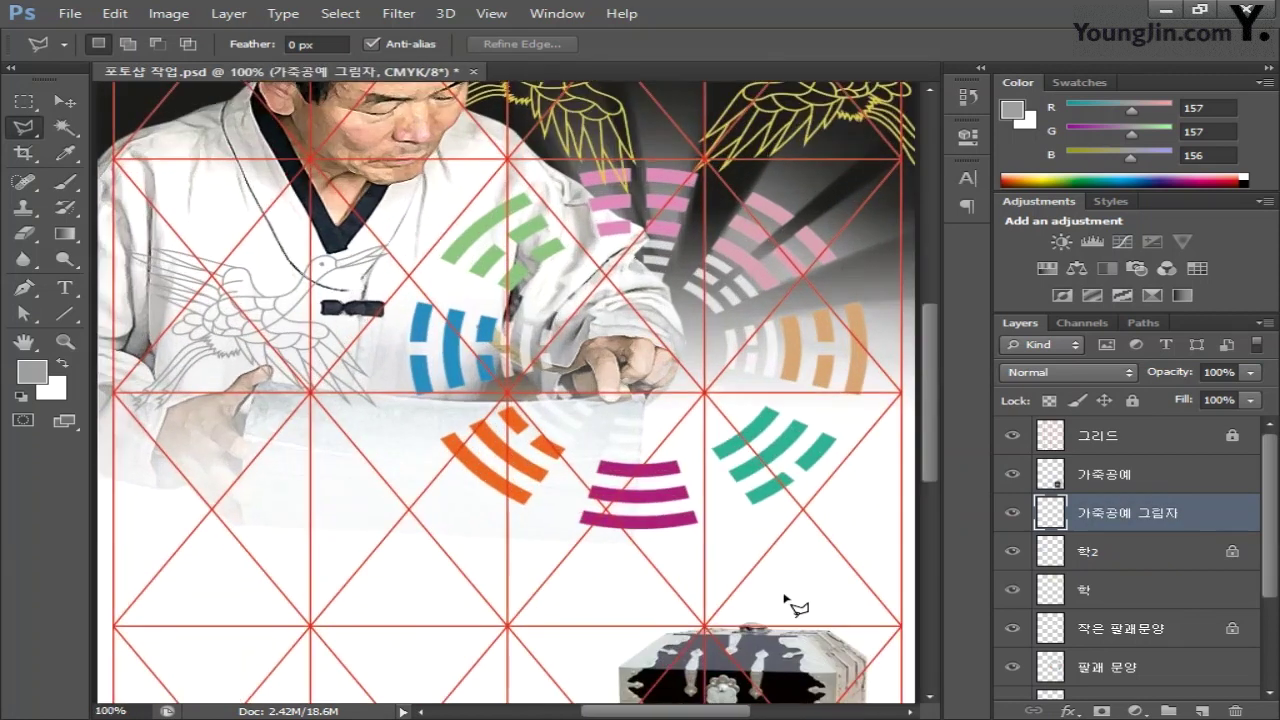
{"action": "scroll", "coordinate": [793, 612], "scroll_direction": "down", "scroll_amount": 5}
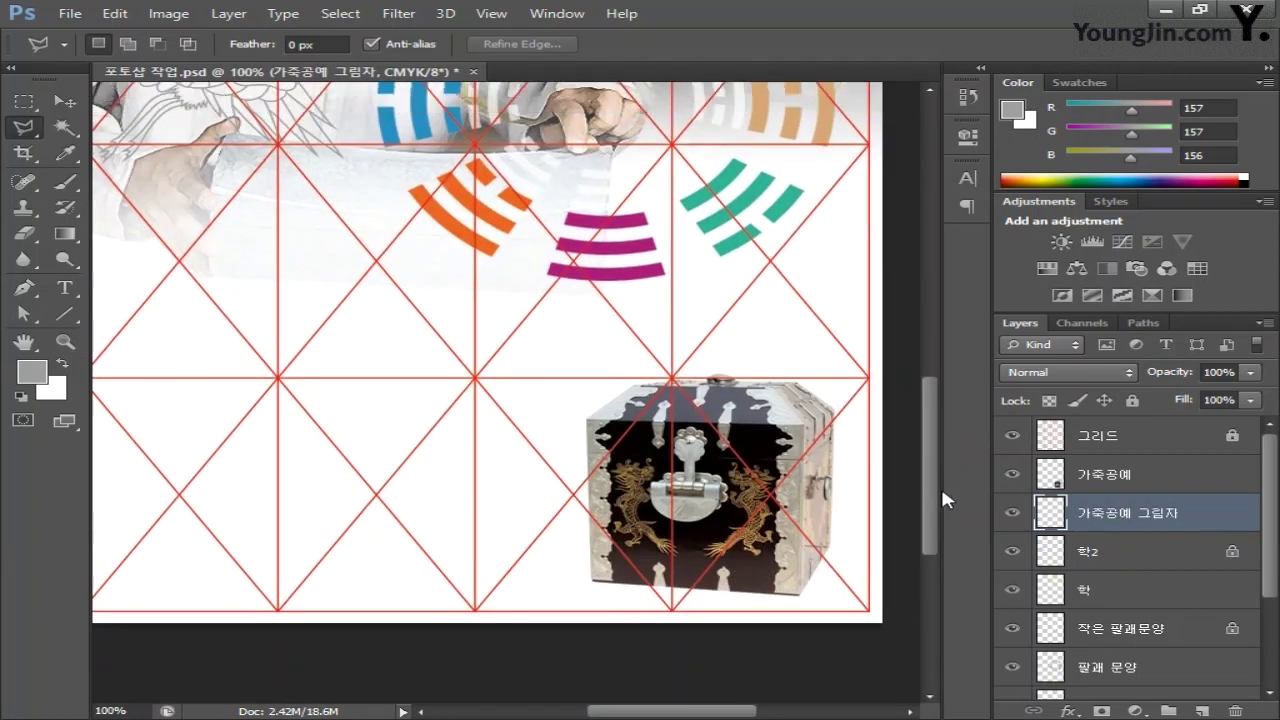
{"action": "right_click", "coordinate": [23, 127]}
{"action": "left_click", "coordinate": [115, 151]}
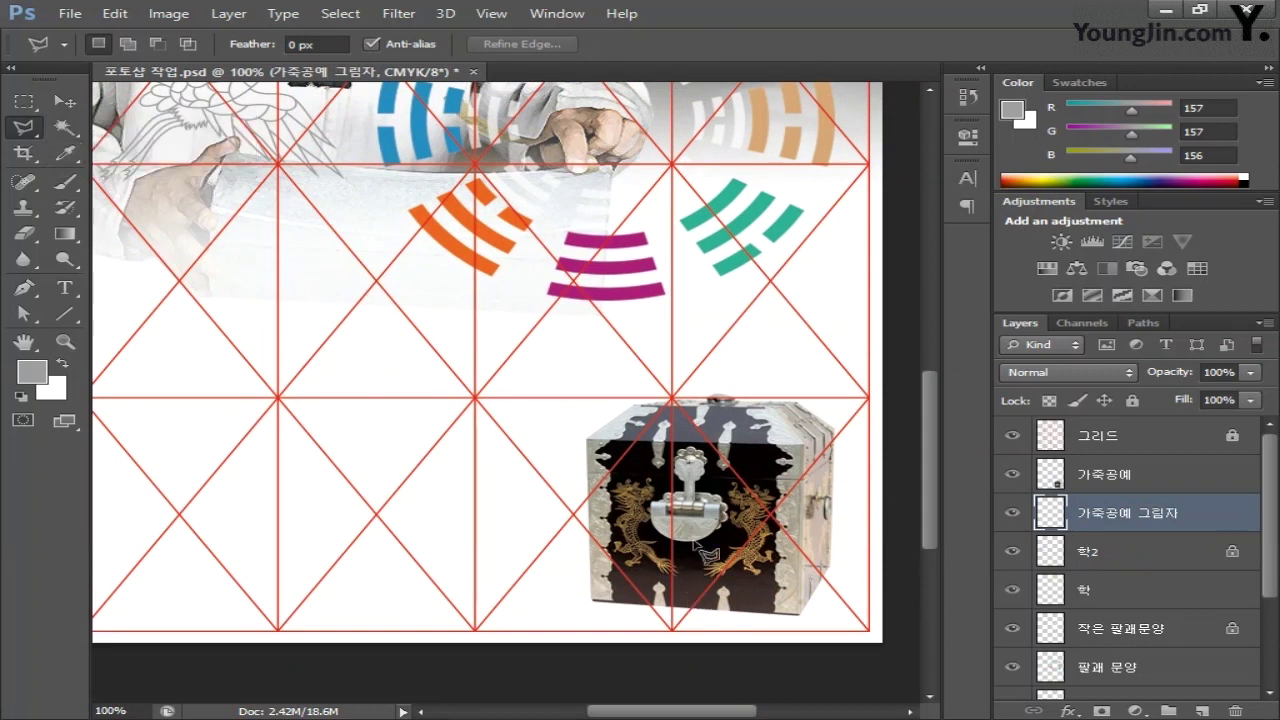
{"action": "left_click", "coordinate": [803, 478]}
{"action": "left_click", "coordinate": [896, 484]}
{"action": "left_click", "coordinate": [900, 565]}
{"action": "left_click", "coordinate": [805, 479]}
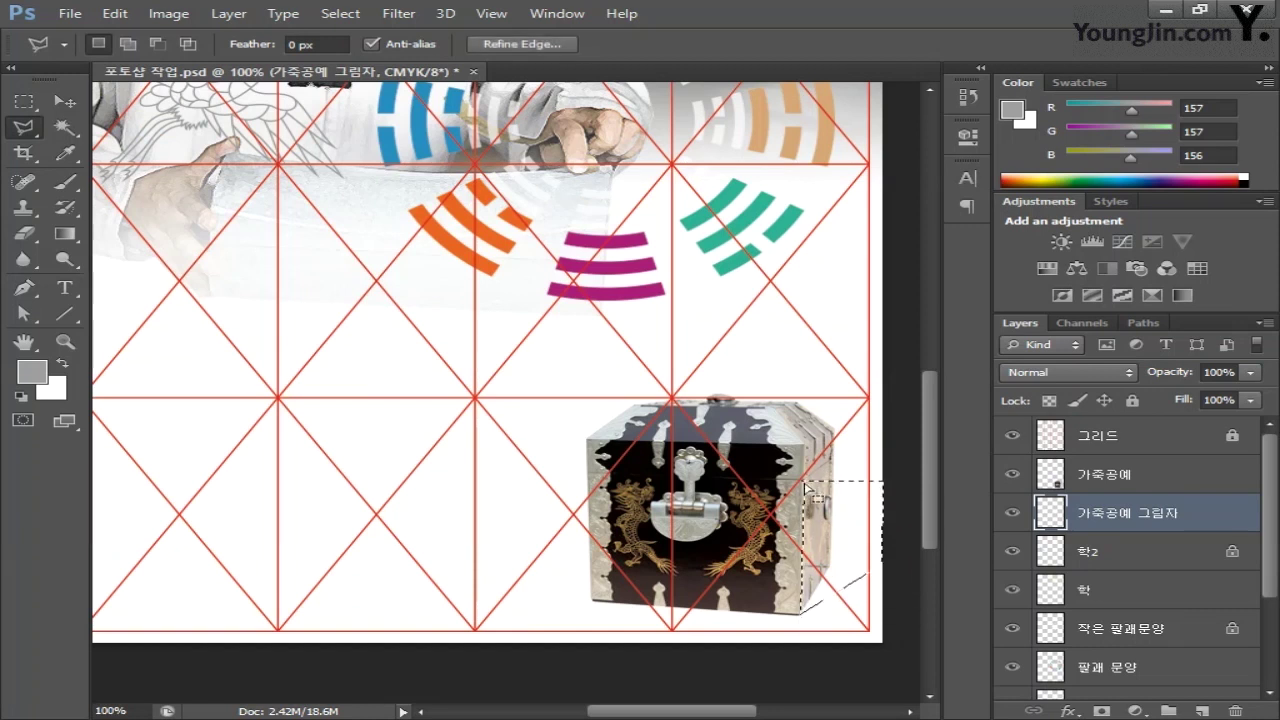
Step: Set the foreground color to C0 M0 Y0 K100 and fill the shadow selection with a linear gradient fading diagonally up from the chest's base
{"action": "left_click", "coordinate": [38, 374]}
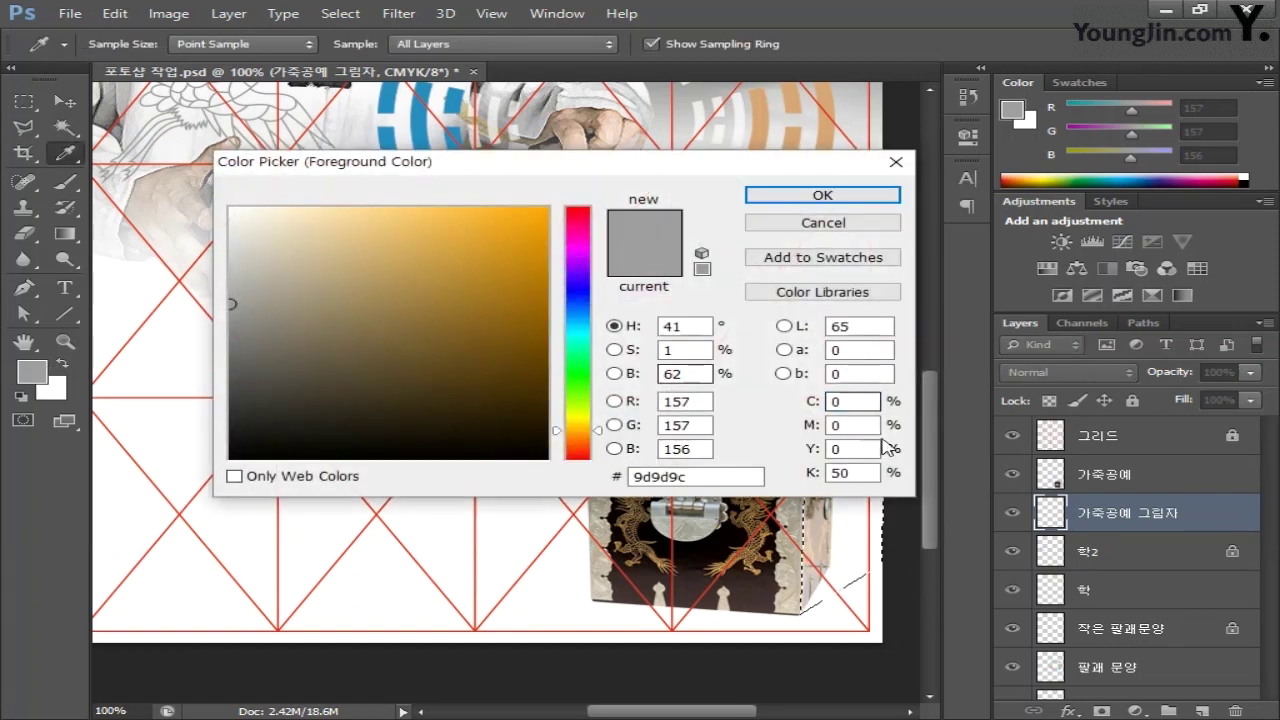
{"action": "left_click", "coordinate": [850, 471]}
{"action": "type", "text": "100"}
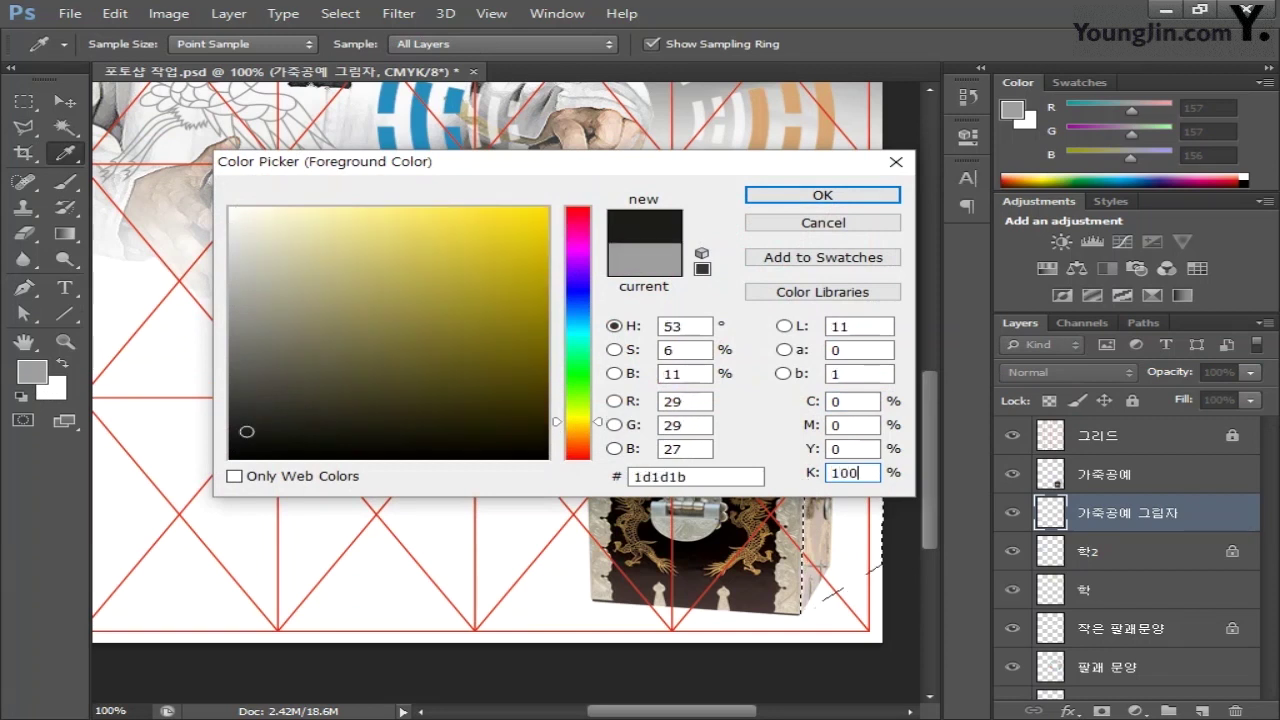
{"action": "left_click", "coordinate": [874, 204]}
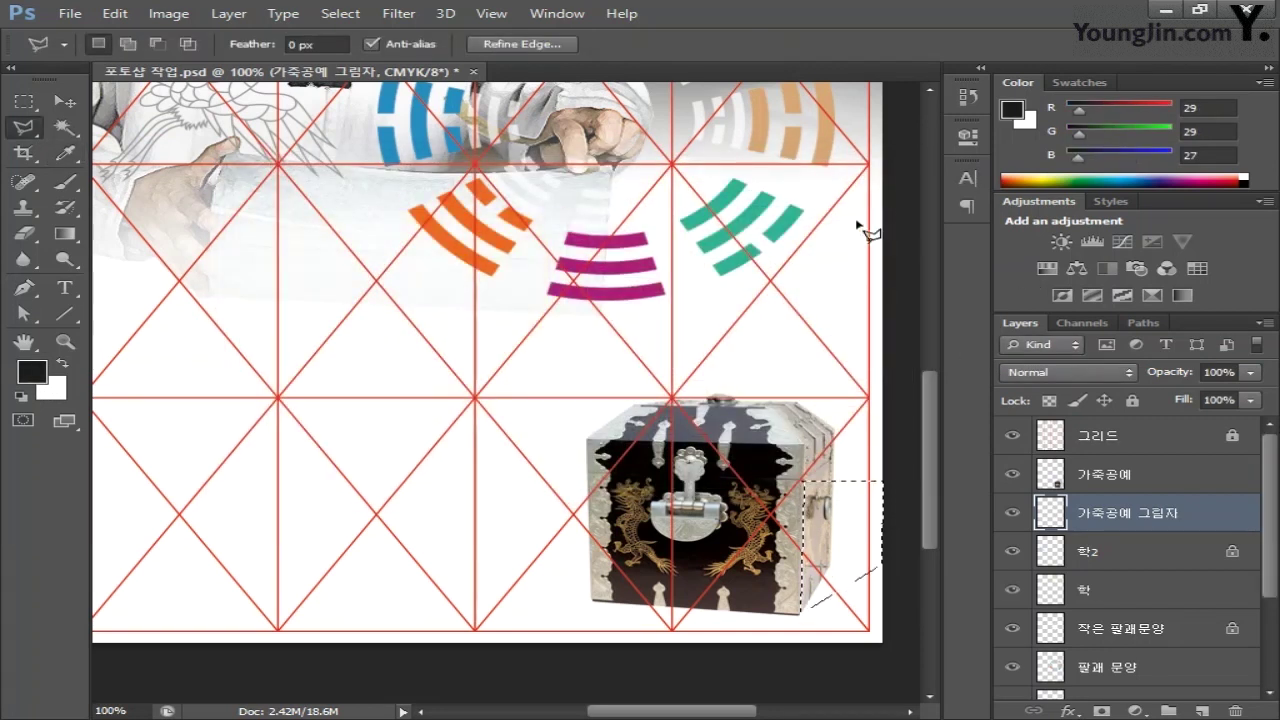
{"action": "left_click", "coordinate": [74, 238]}
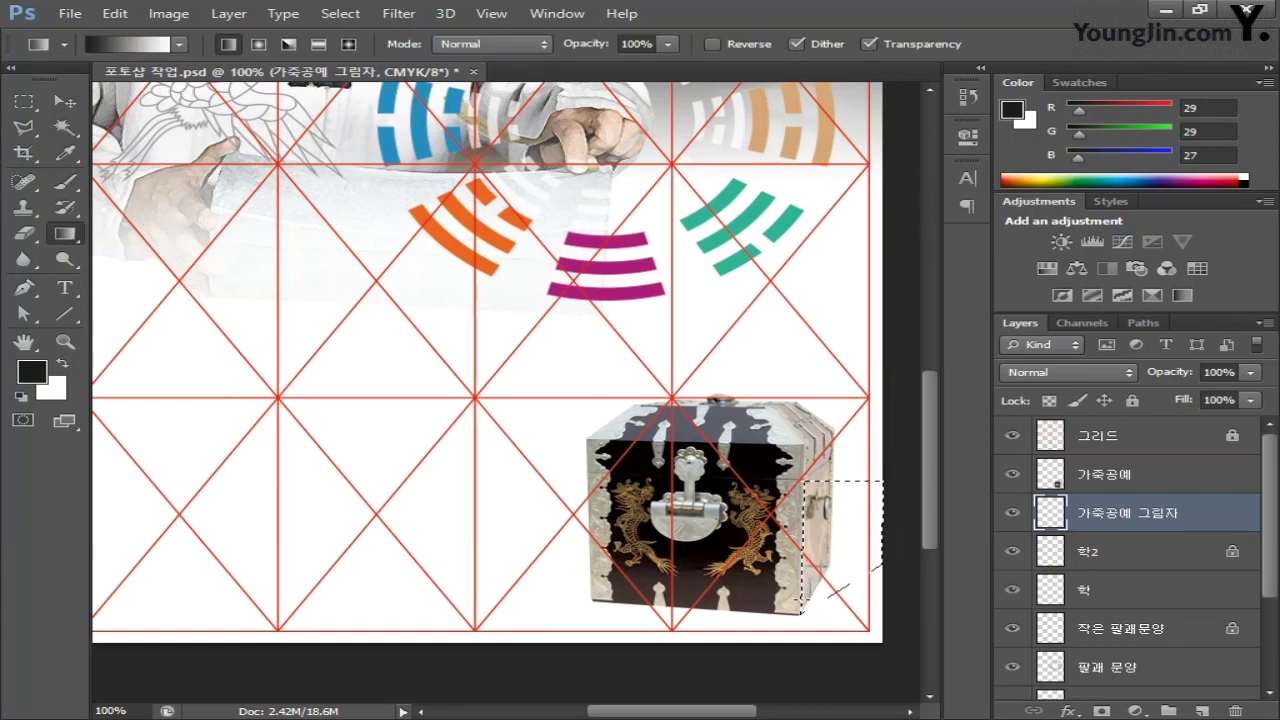
{"action": "left_click_drag", "start_coordinate": [828, 597], "coordinate": [816, 604]}
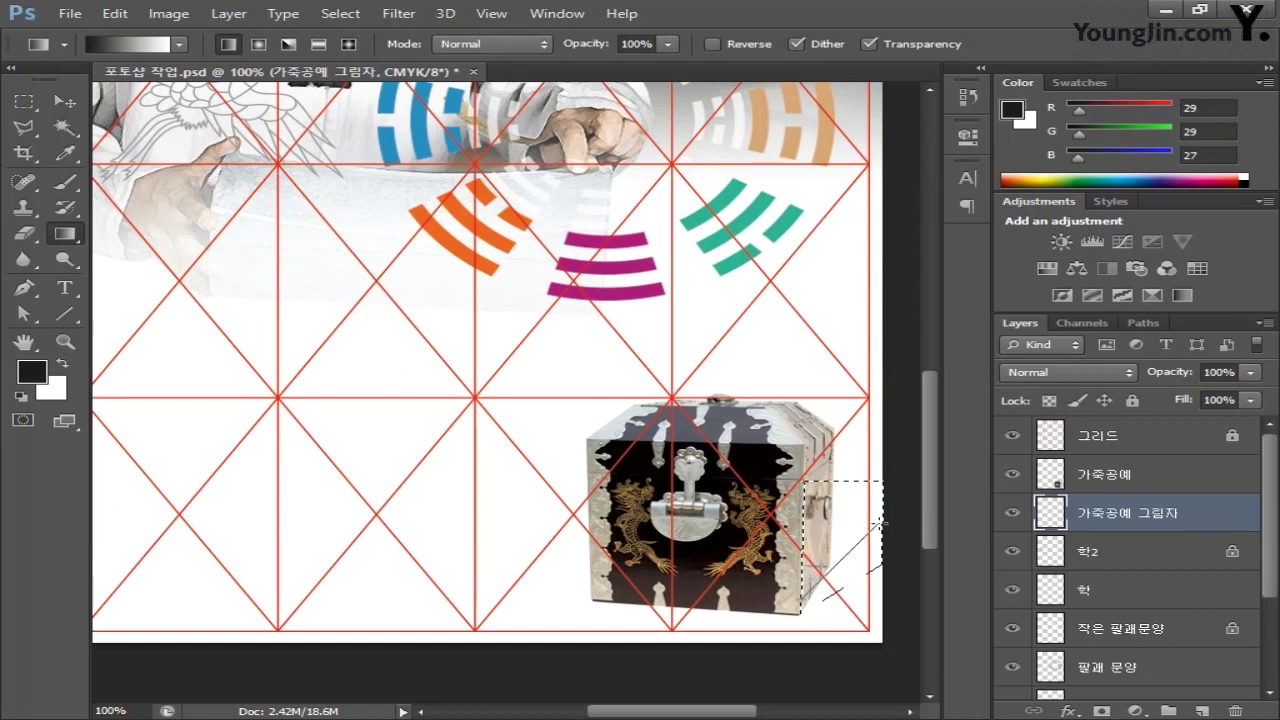
{"action": "left_click_drag", "start_coordinate": [884, 517], "coordinate": [884, 516]}
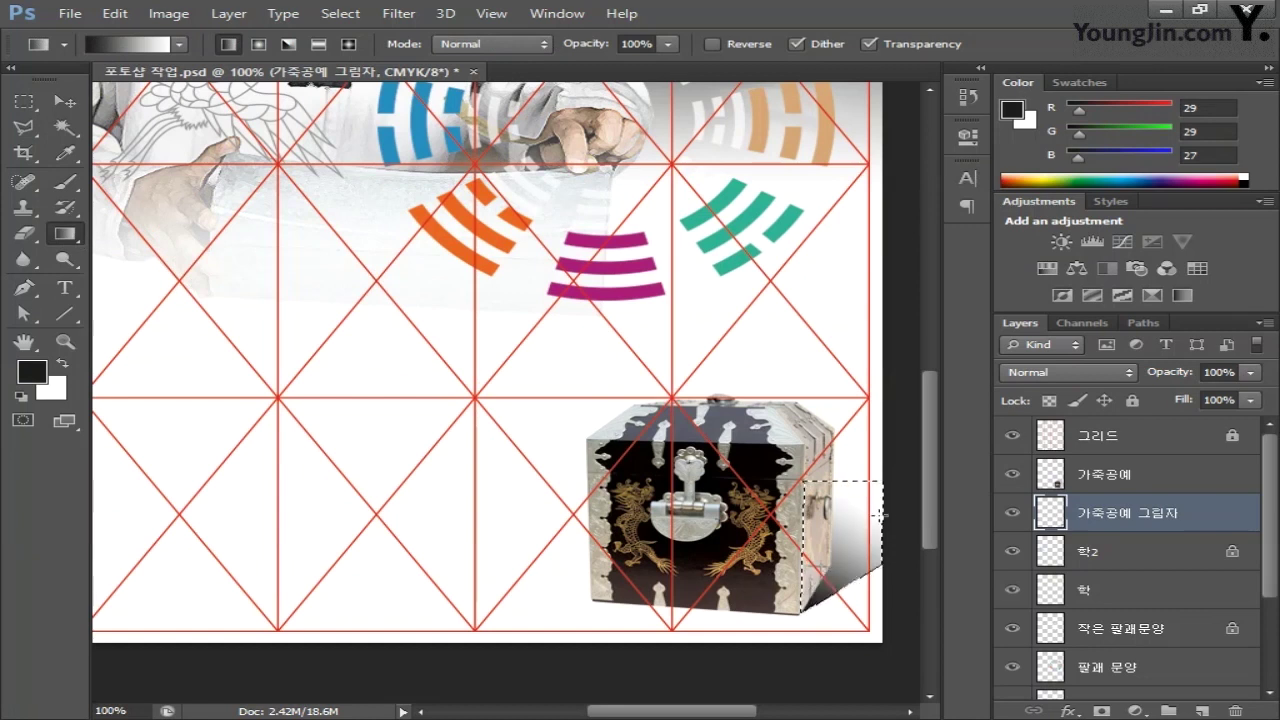
Step: Lower the chest shadow layer's opacity to 65% and clear the selection
{"action": "left_click", "coordinate": [1218, 372]}
{"action": "type", "text": "65"}
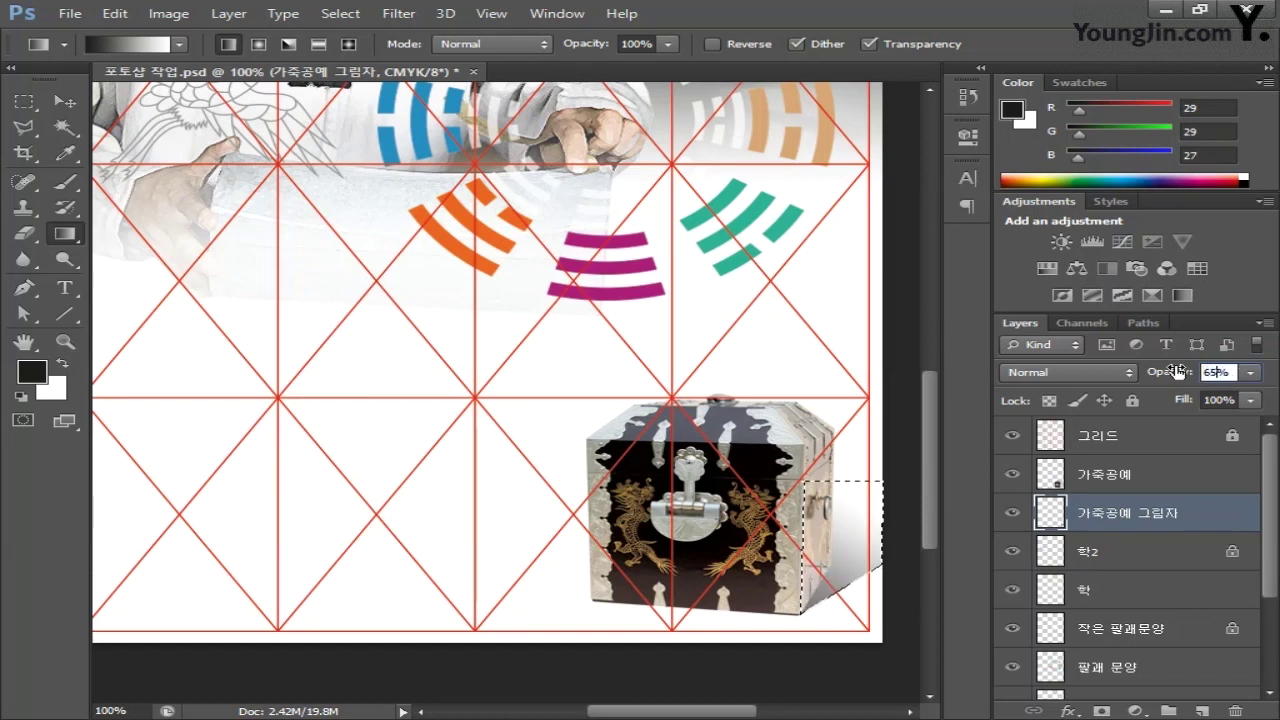
{"action": "key", "text": "Return"}
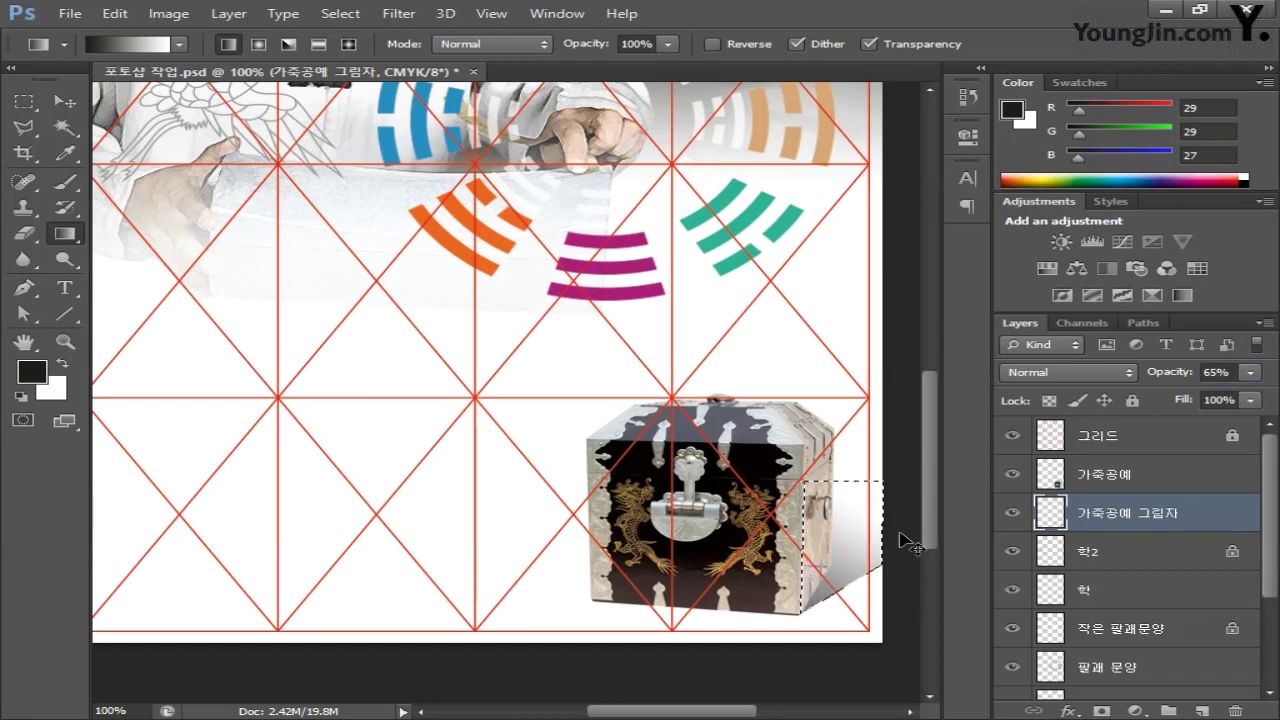
{"action": "key", "text": "ctrl+d"}
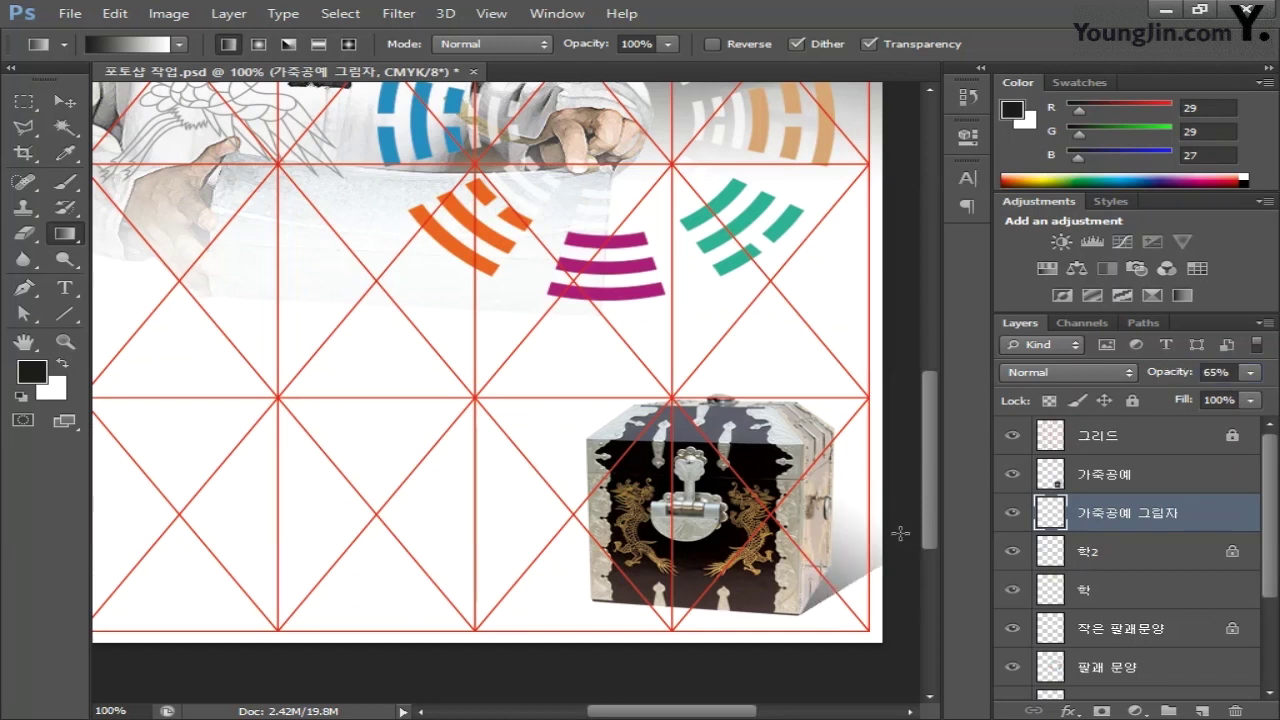
{"action": "double_click", "coordinate": [23, 341]}
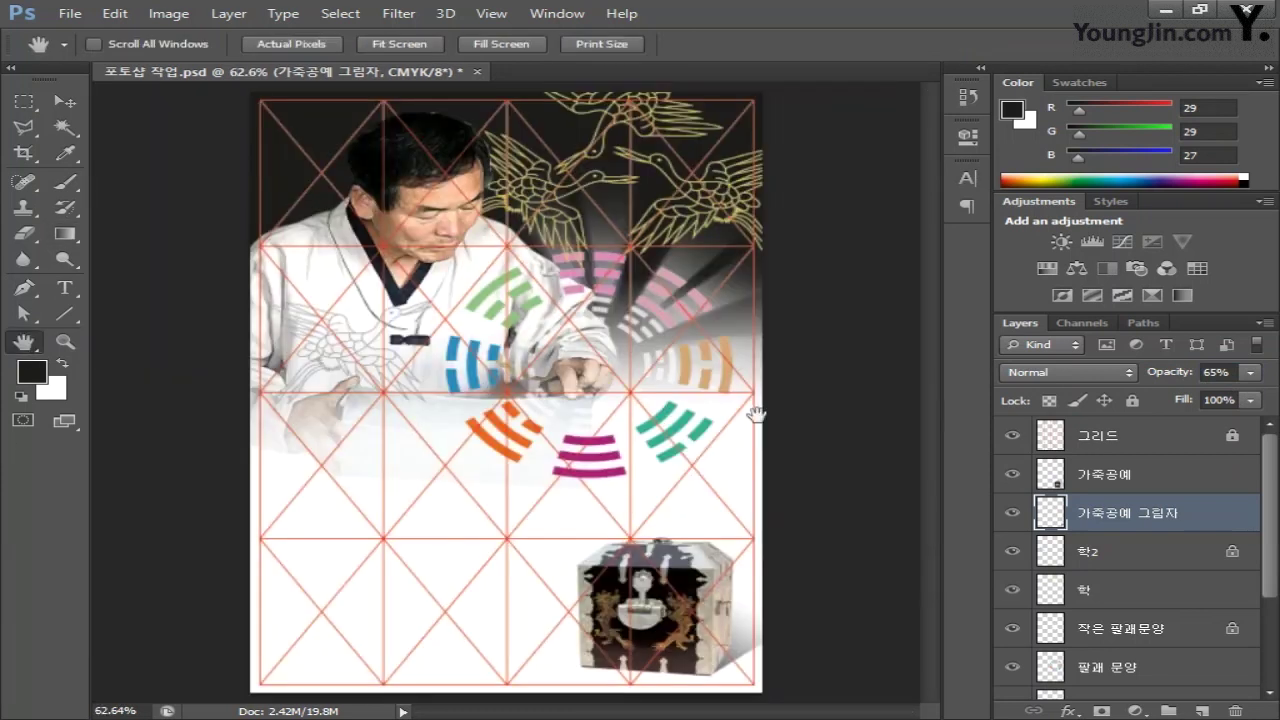
Step: Switch to Illustrator, copy the plum-blossom branch from 일러스트작업.ai, and return to Photoshop
{"action": "key", "text": "ctrl+s"}
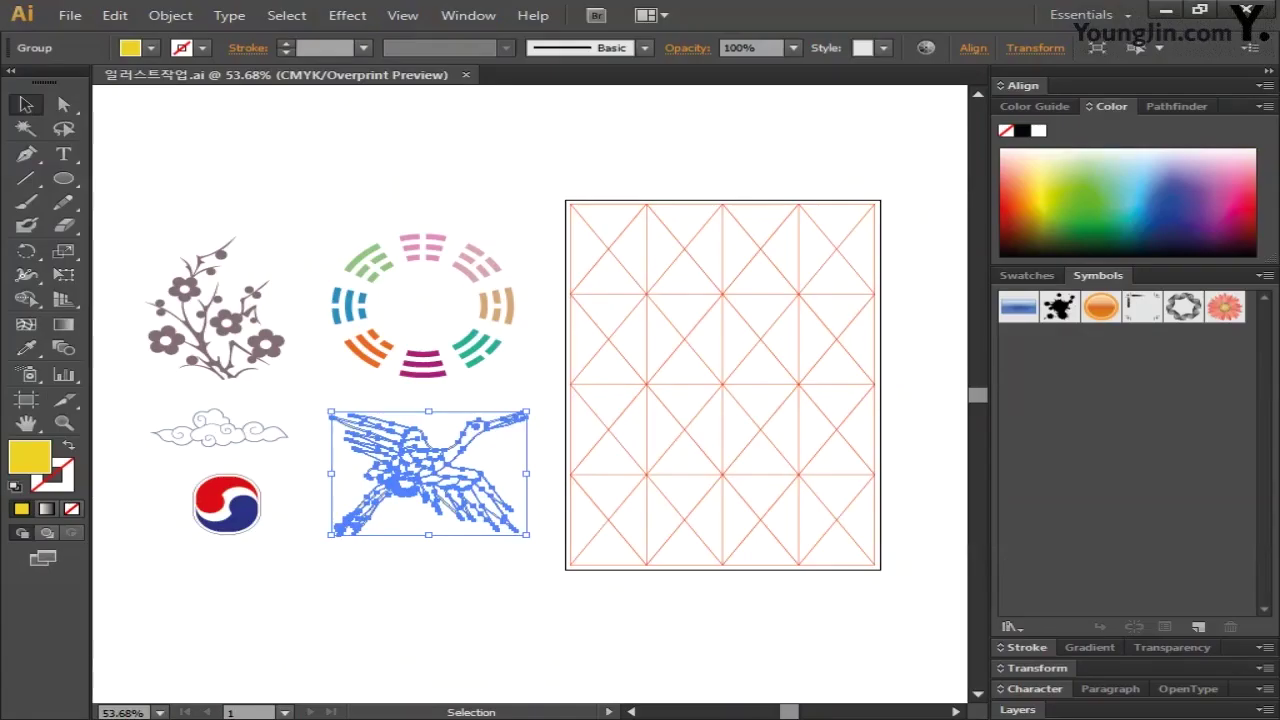
{"action": "left_click", "coordinate": [245, 315]}
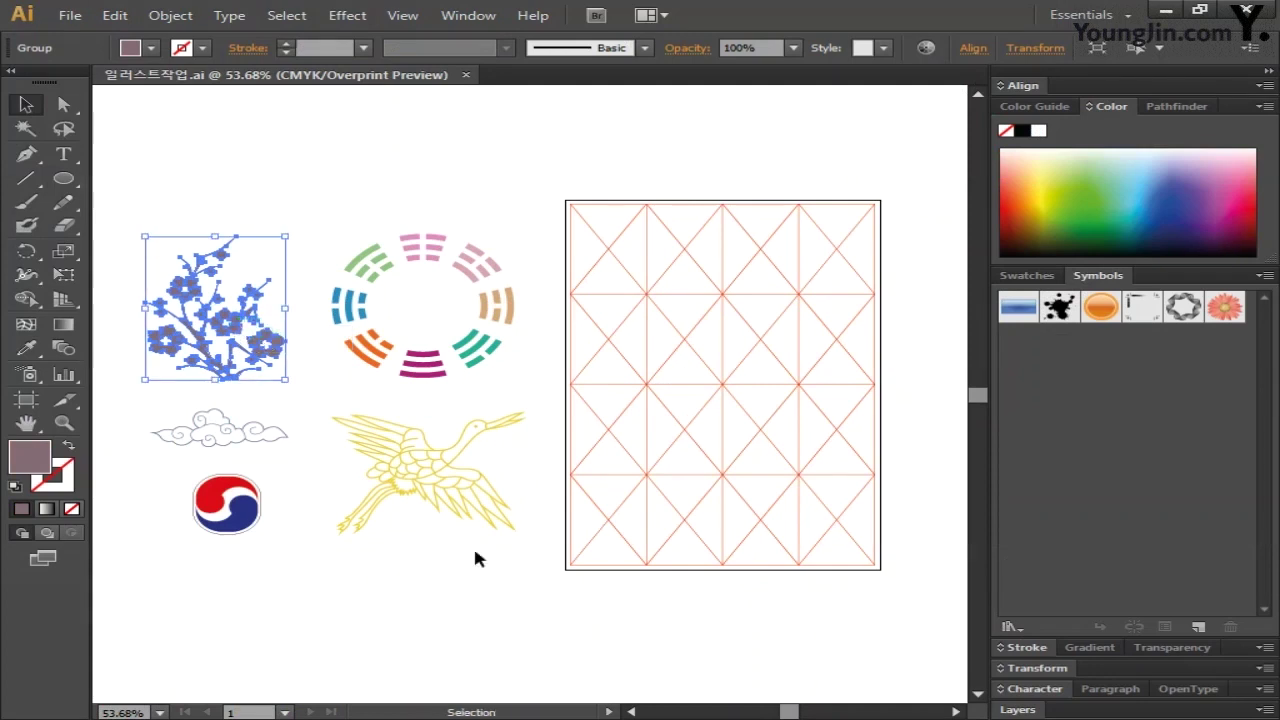
{"action": "key", "text": "alt+Tab"}
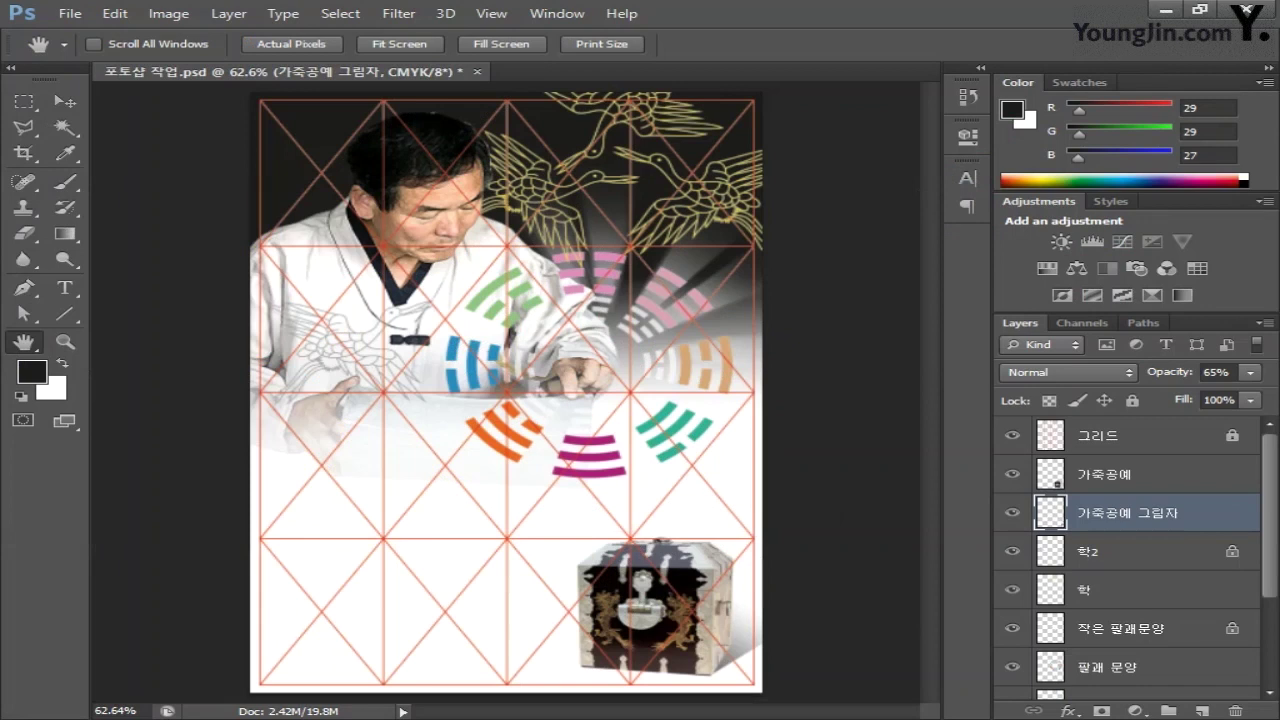
Step: Paste the plum-blossom branch as pixels, scaled down and placed behind the chest's upper left corner
{"action": "key", "text": "ctrl+v"}
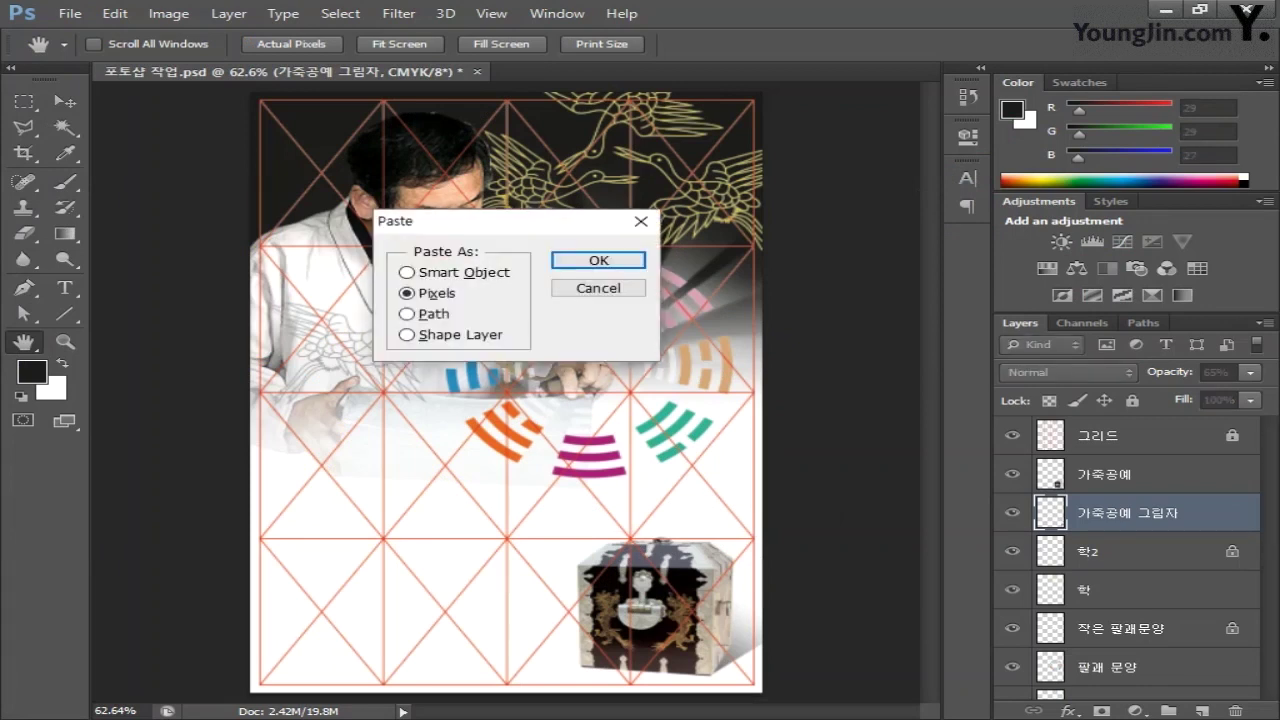
{"action": "left_click", "coordinate": [597, 262]}
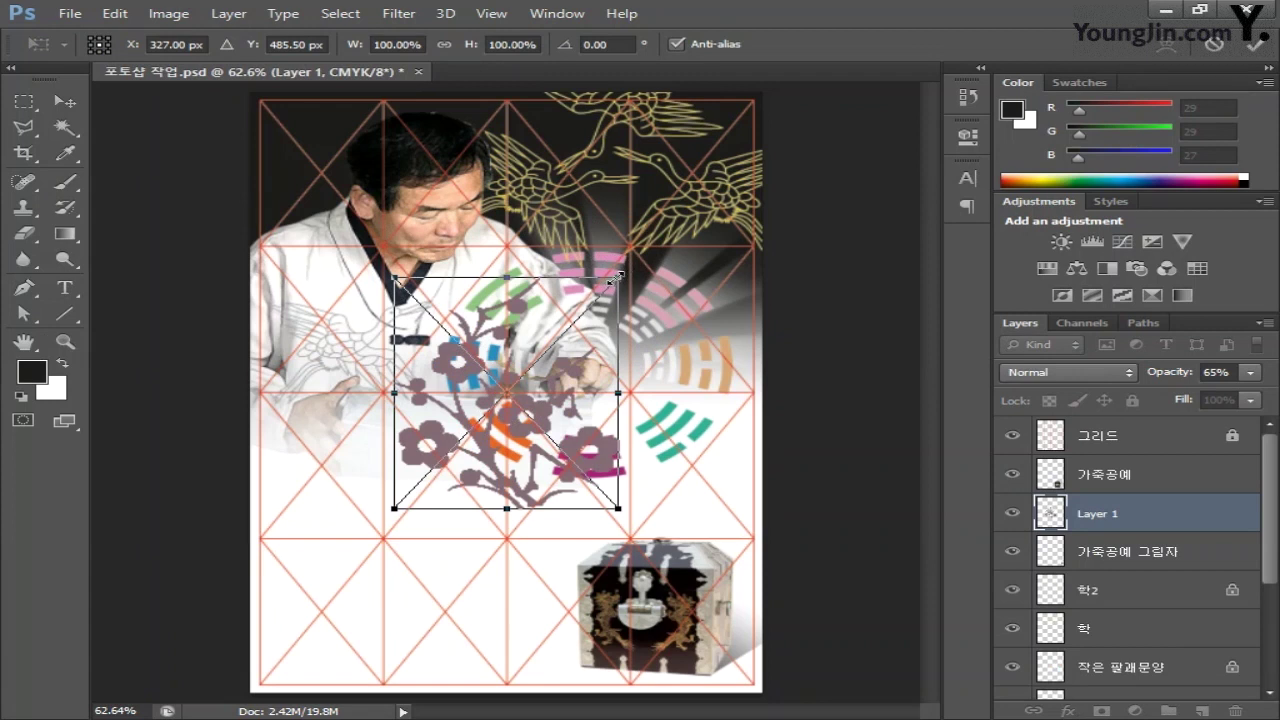
{"action": "left_click_drag", "start_coordinate": [613, 280], "coordinate": [491, 407]}
{"action": "left_click_drag", "start_coordinate": [455, 475], "coordinate": [619, 530]}
{"action": "key", "text": "Return"}
{"action": "key", "text": "ctrl+t"}
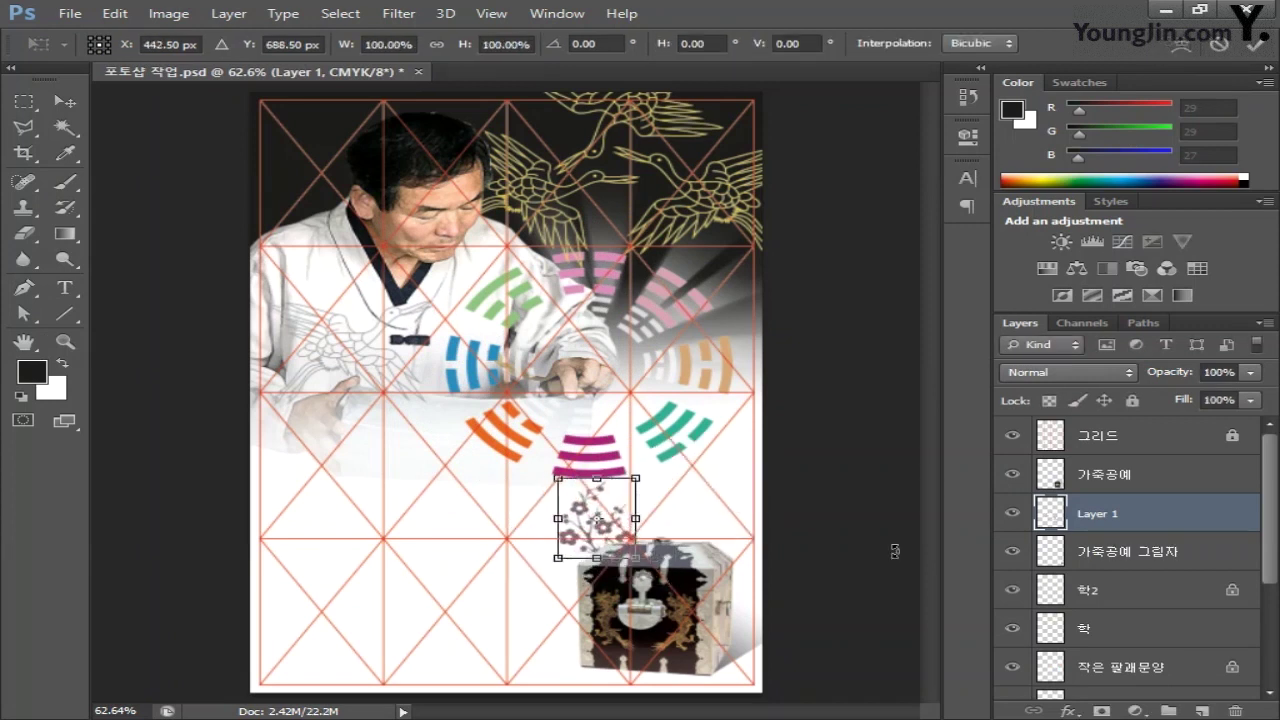
{"action": "key", "text": "Return"}
{"action": "key", "text": "h"}
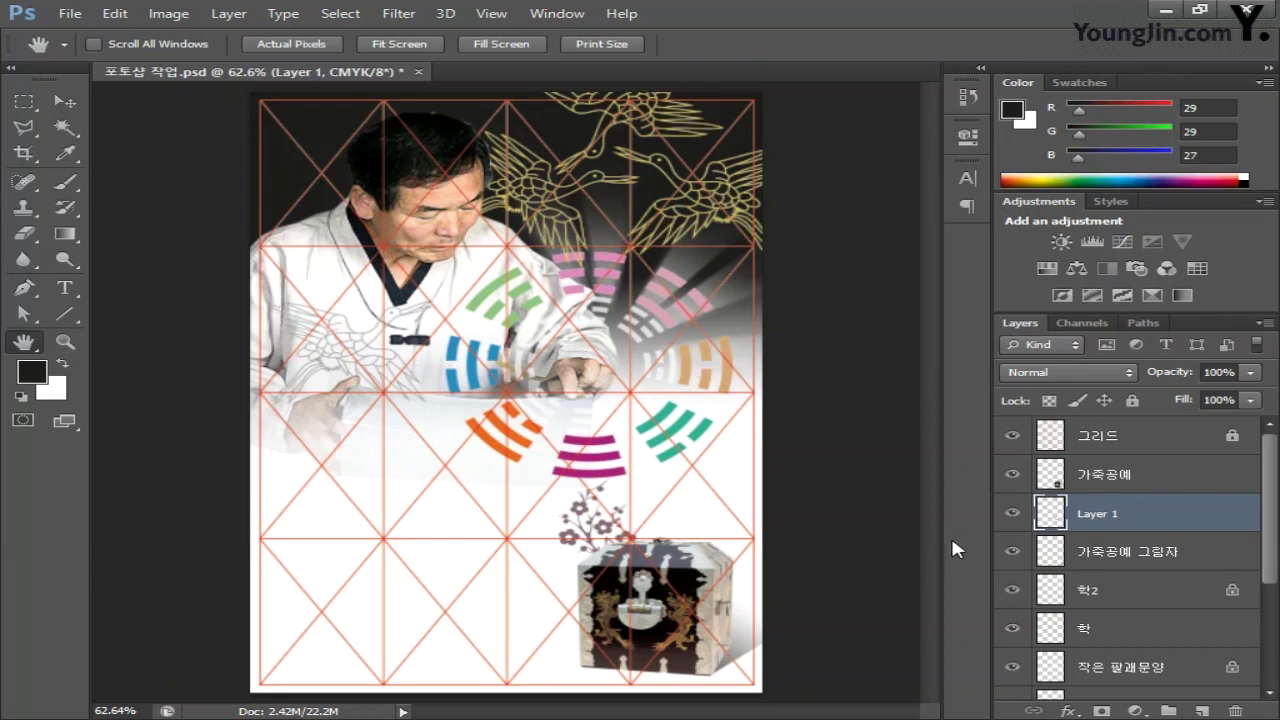
Step: Rename the plum-blossom layer as 매화문양1 and set its opacity to 50%
{"action": "double_click", "coordinate": [1097, 513]}
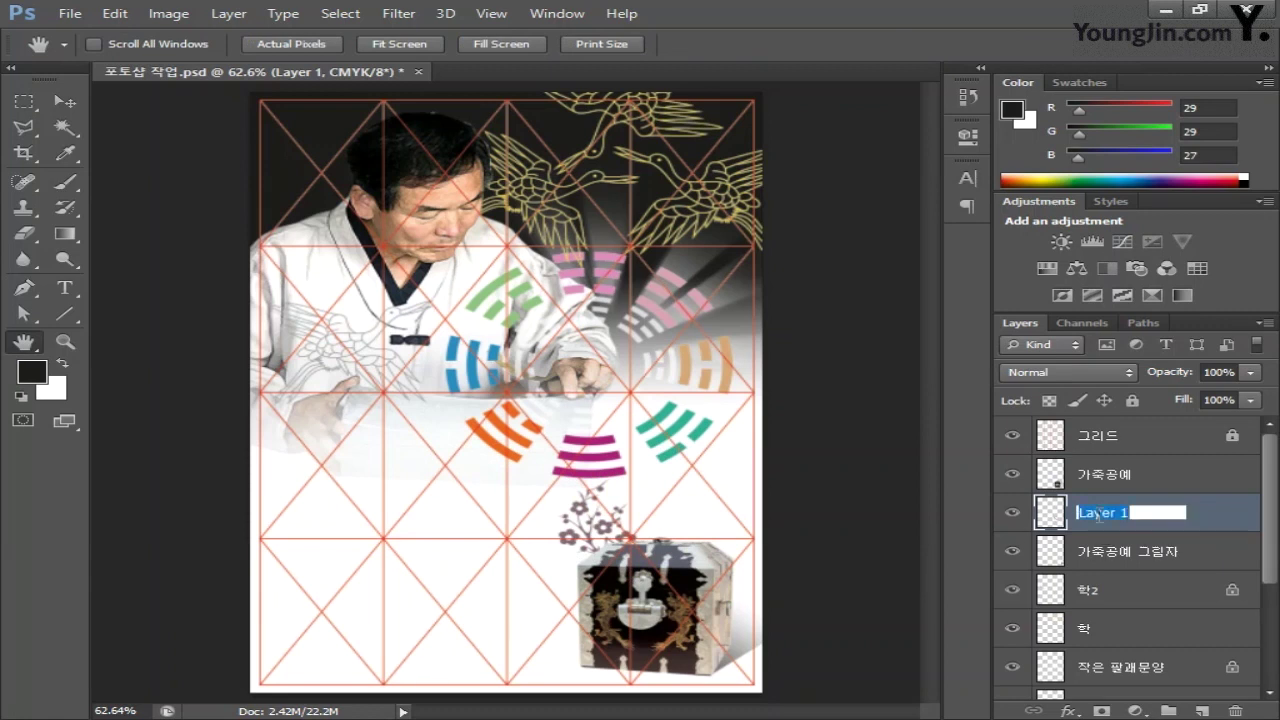
{"action": "type", "text": "매화문ㅇ"}
{"action": "type", "text": "1"}
{"action": "key", "text": "Return"}
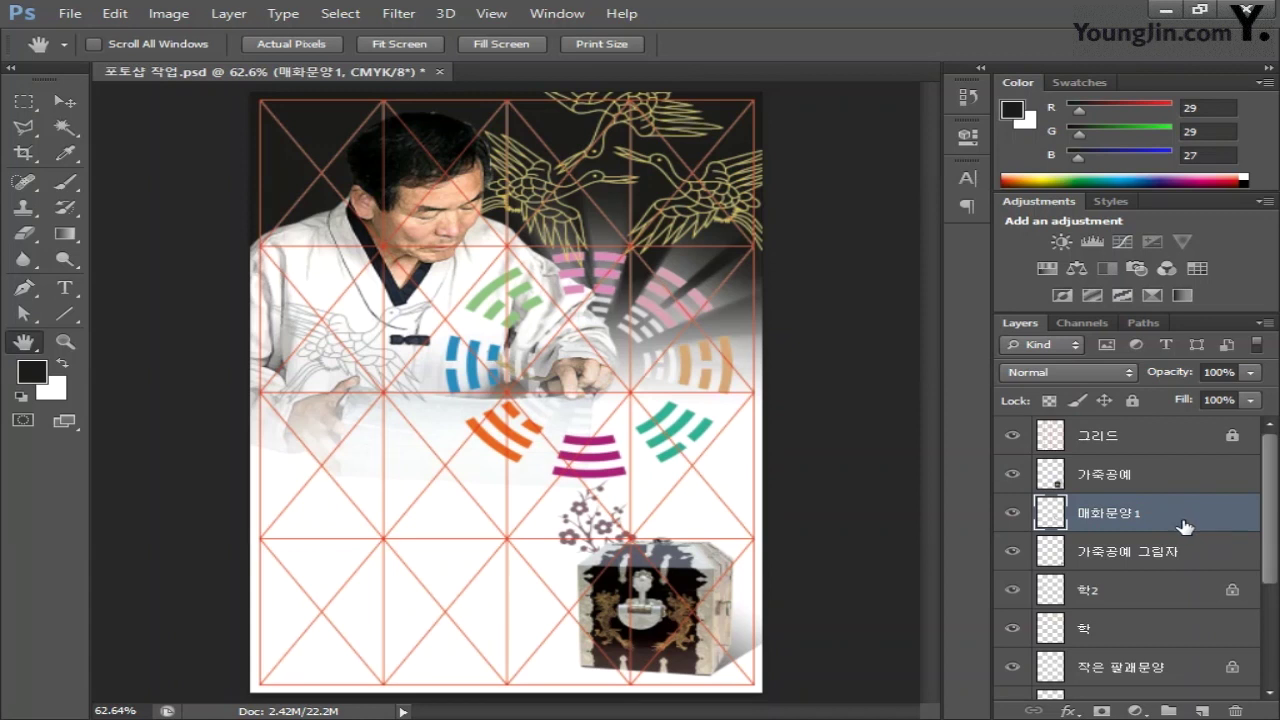
{"action": "left_click", "coordinate": [1222, 373]}
{"action": "type", "text": "50"}
{"action": "key", "text": "Return"}
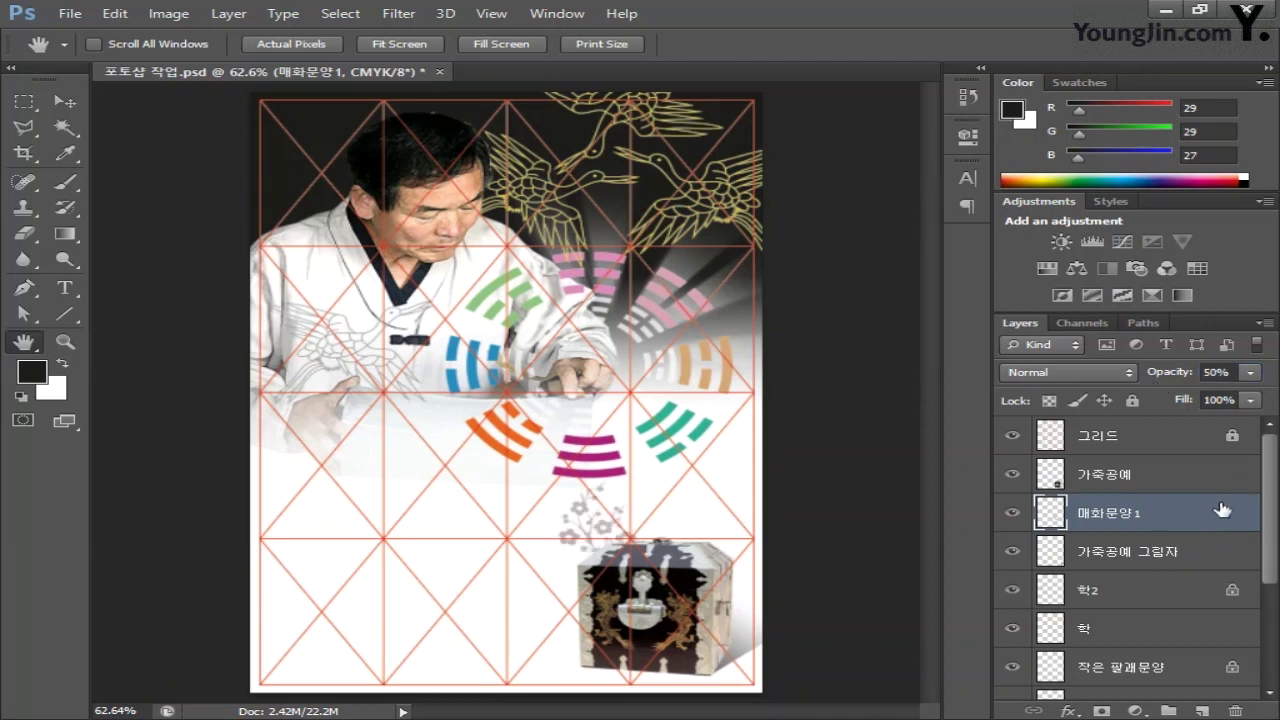
Step: Add a smooth Inner Bevel effect to the 매화문양1 layer with 20% depth and 5 px size
{"action": "double_click", "coordinate": [1222, 516]}
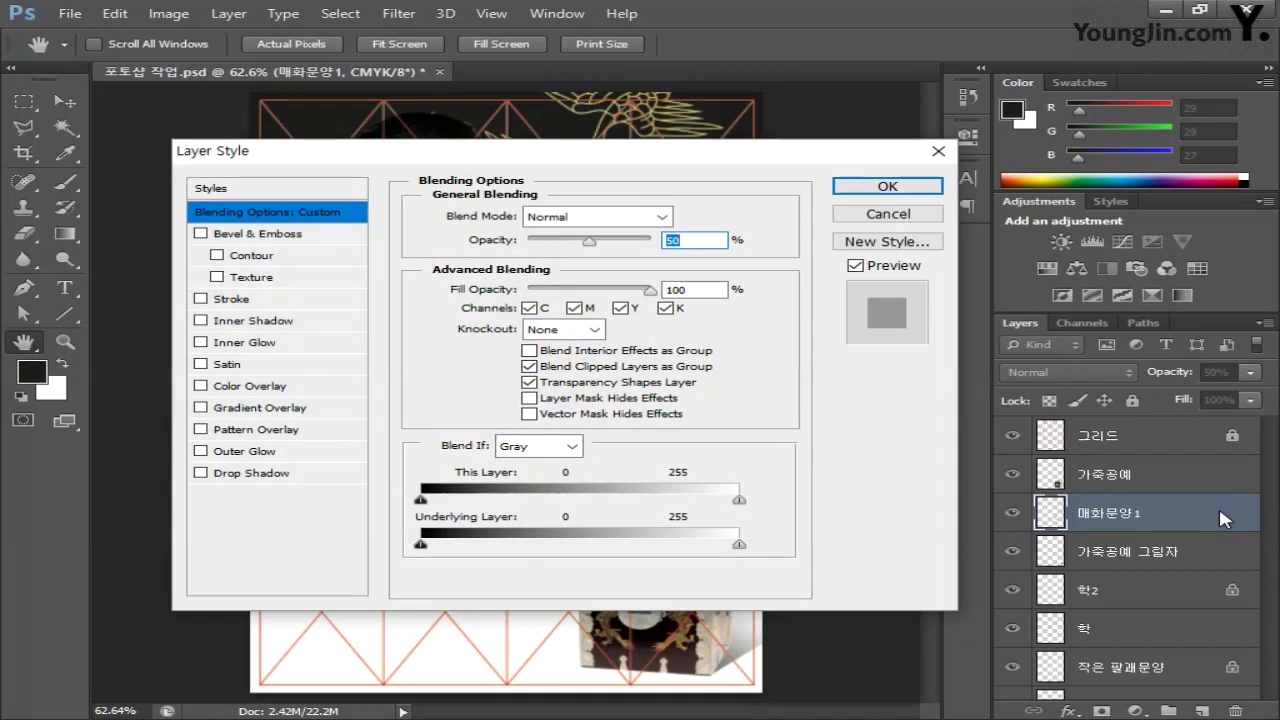
{"action": "left_click", "coordinate": [282, 237]}
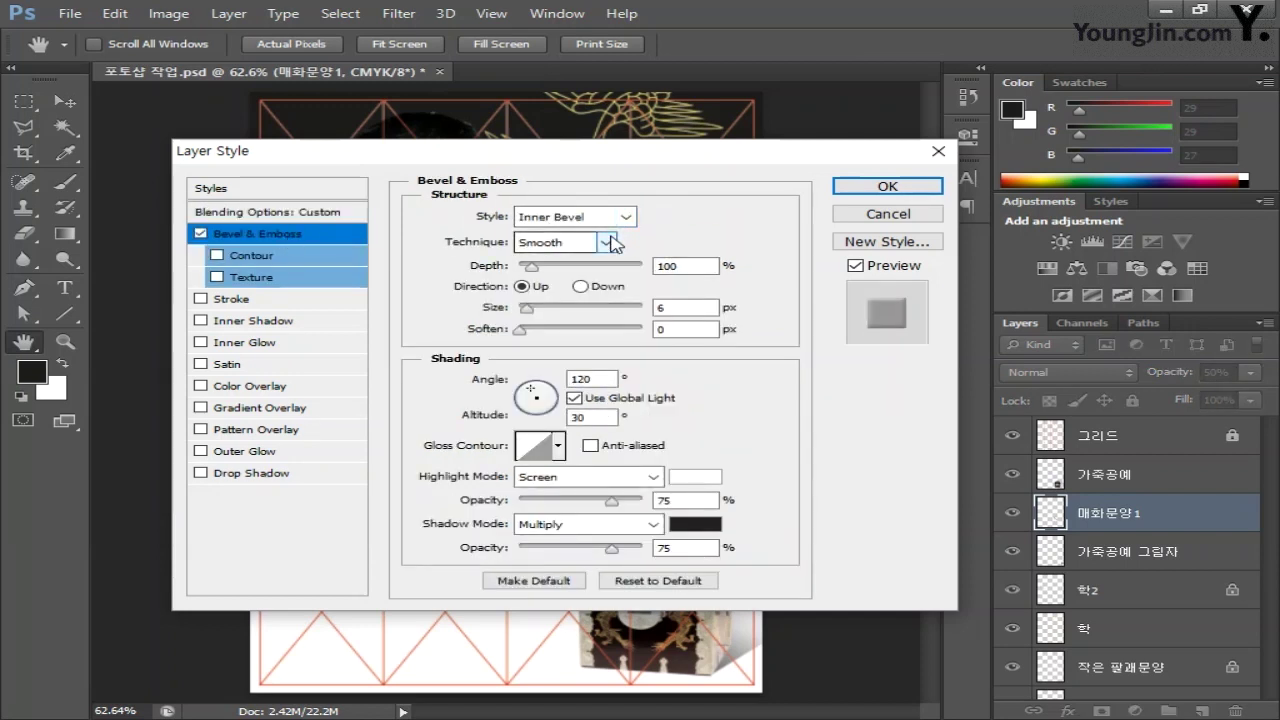
{"action": "double_click", "coordinate": [686, 265]}
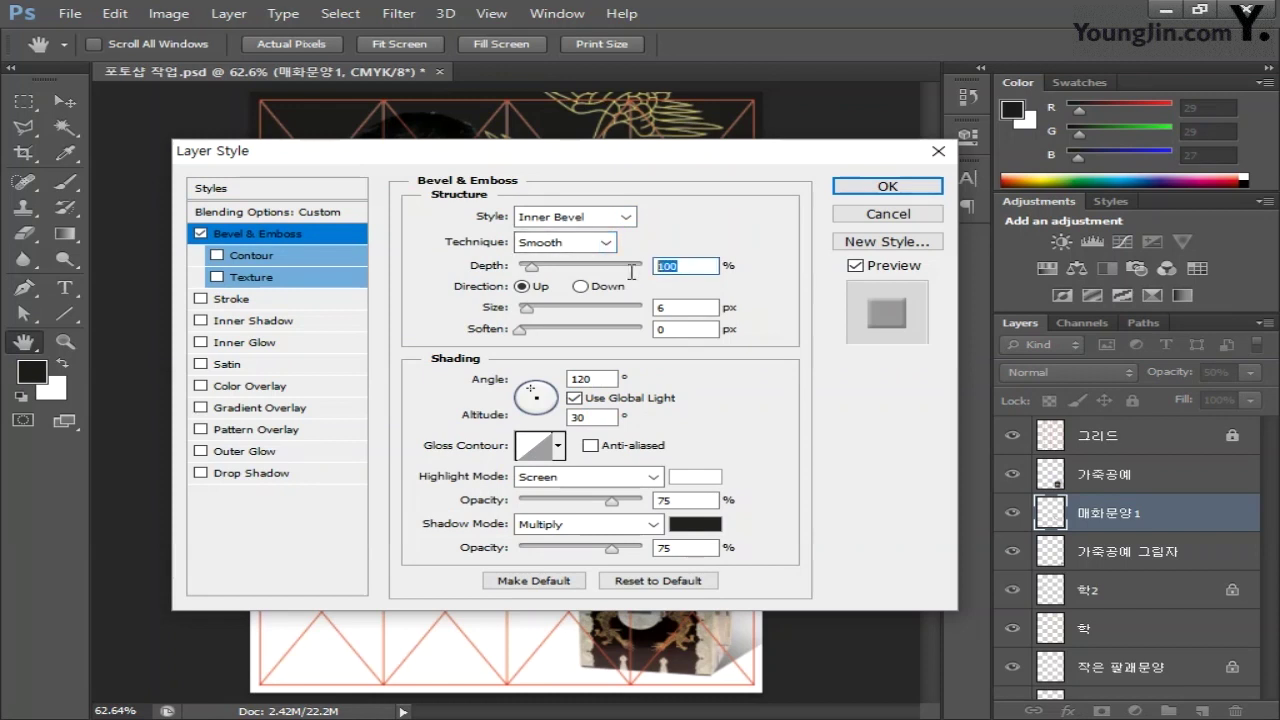
{"action": "type", "text": "20"}
{"action": "double_click", "coordinate": [688, 307]}
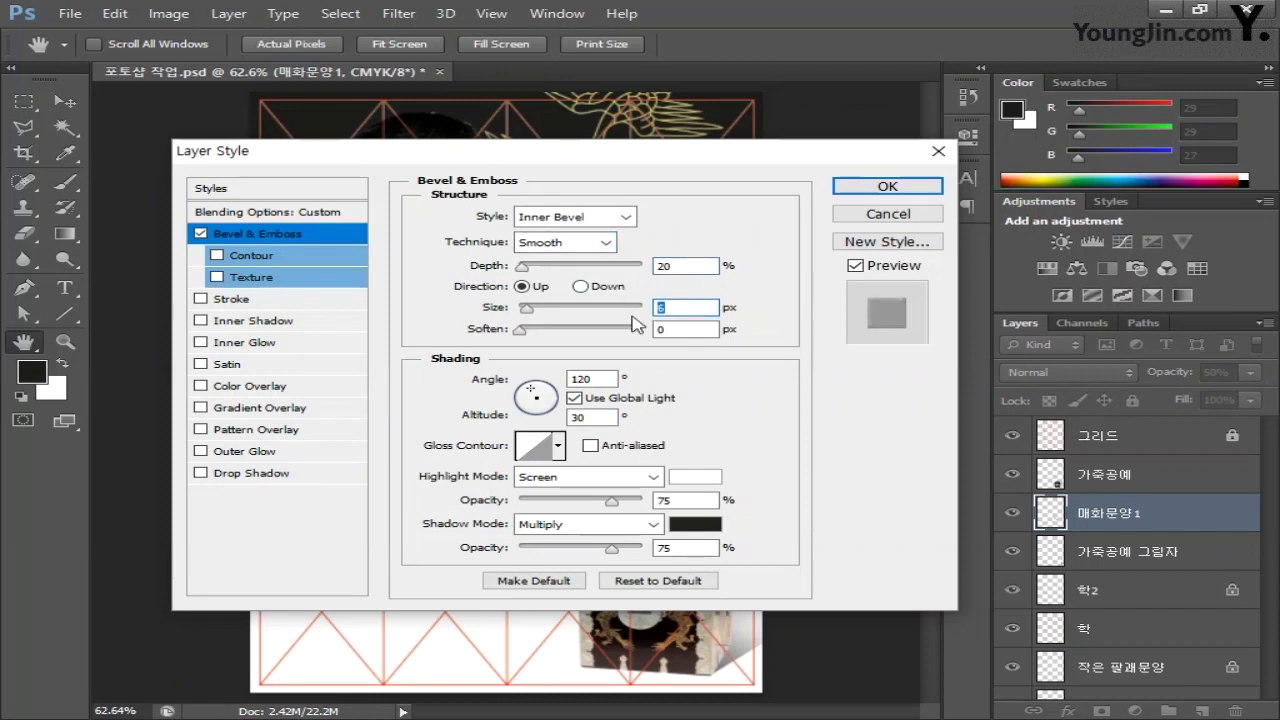
{"action": "type", "text": "5"}
{"action": "left_click", "coordinate": [886, 187]}
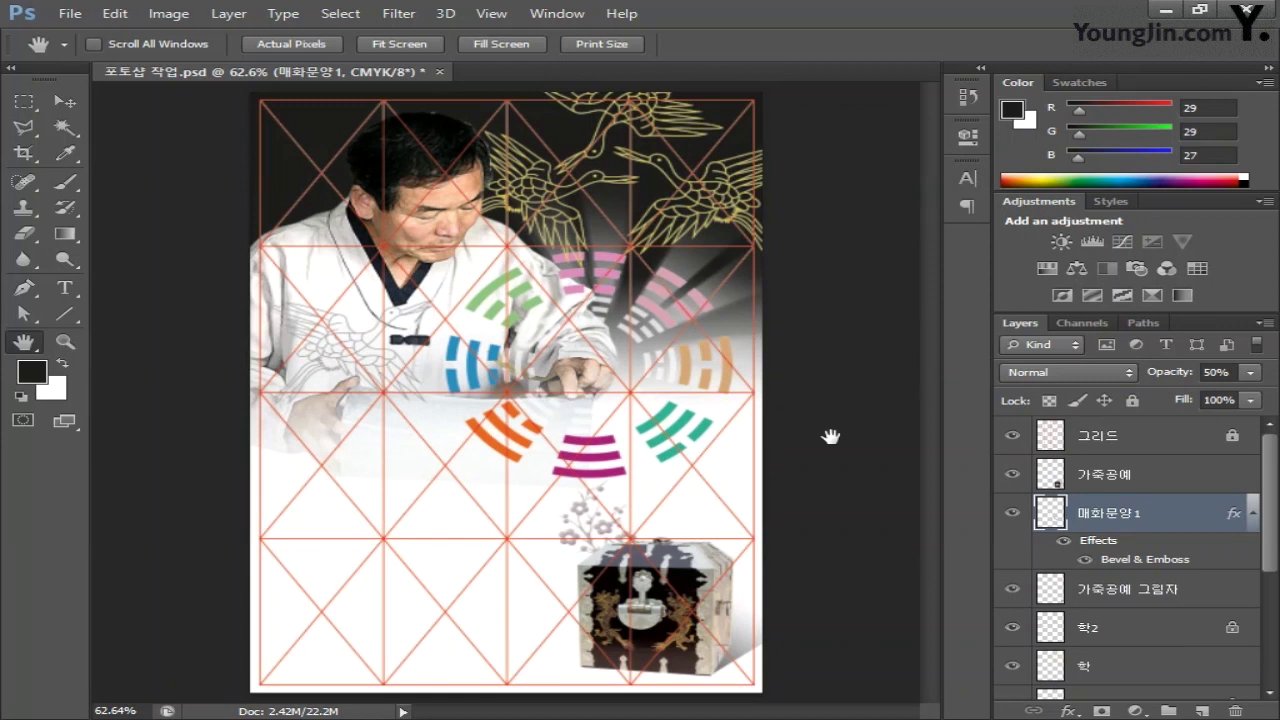
Step: Paste a second plum-blossom branch as pixels and flip it horizontally
{"action": "key", "text": "ctrl+v"}
{"action": "left_click", "coordinate": [622, 261]}
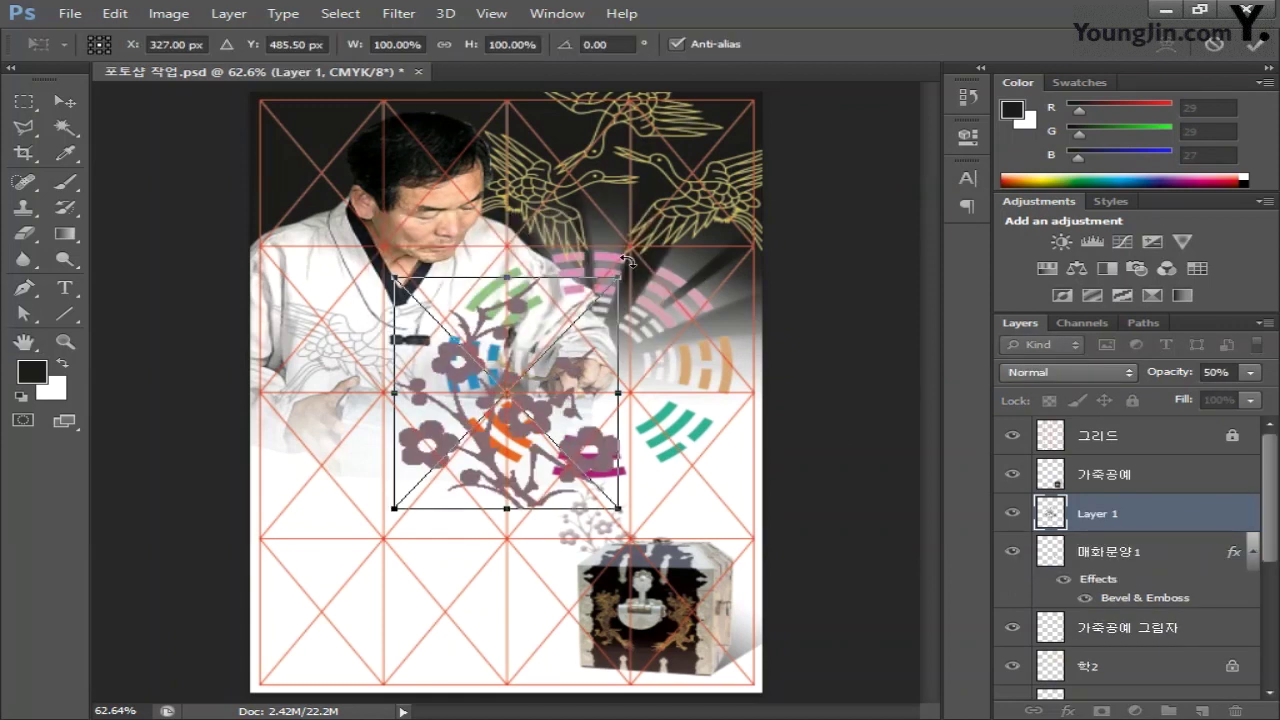
{"action": "right_click", "coordinate": [553, 401]}
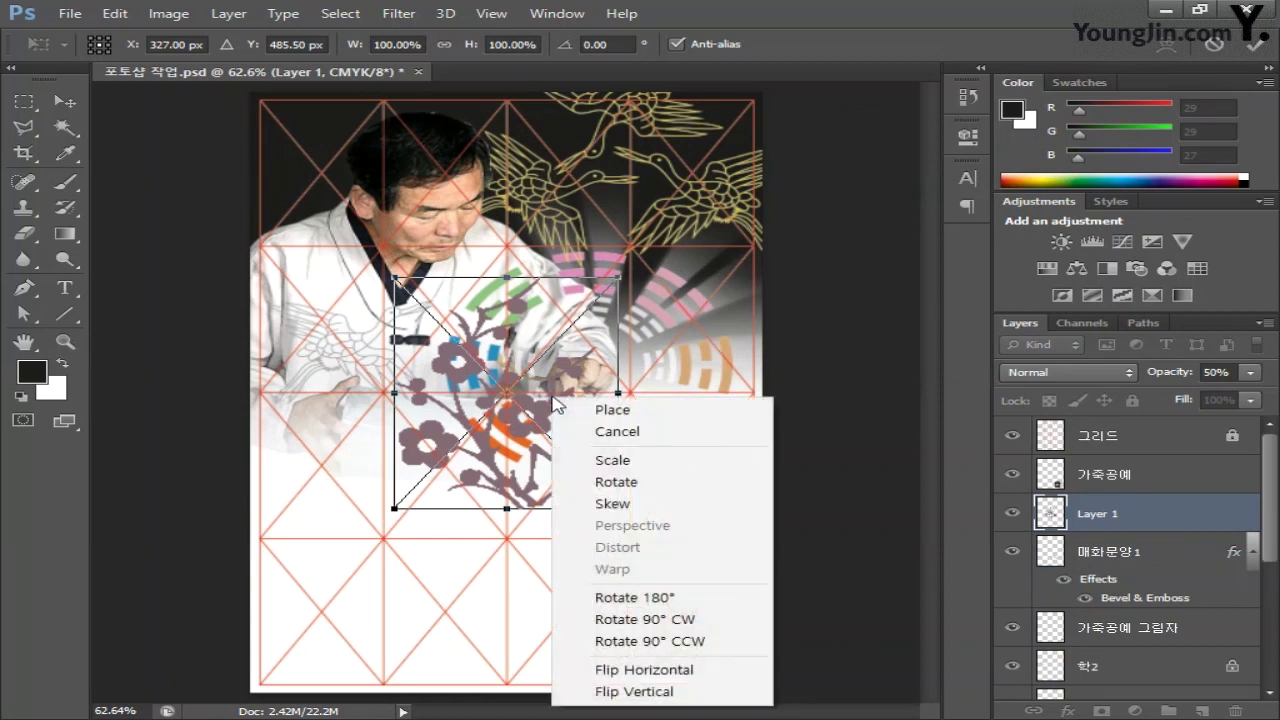
{"action": "right_click", "coordinate": [582, 436]}
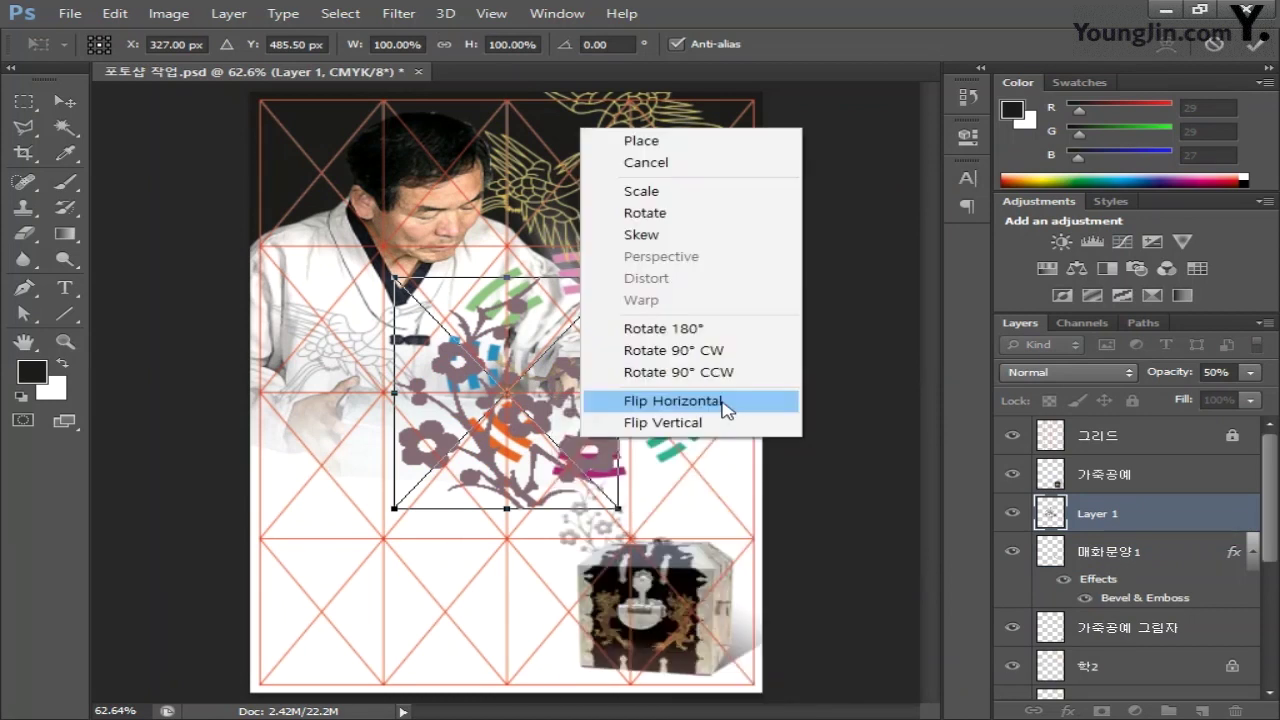
{"action": "left_click", "coordinate": [722, 401]}
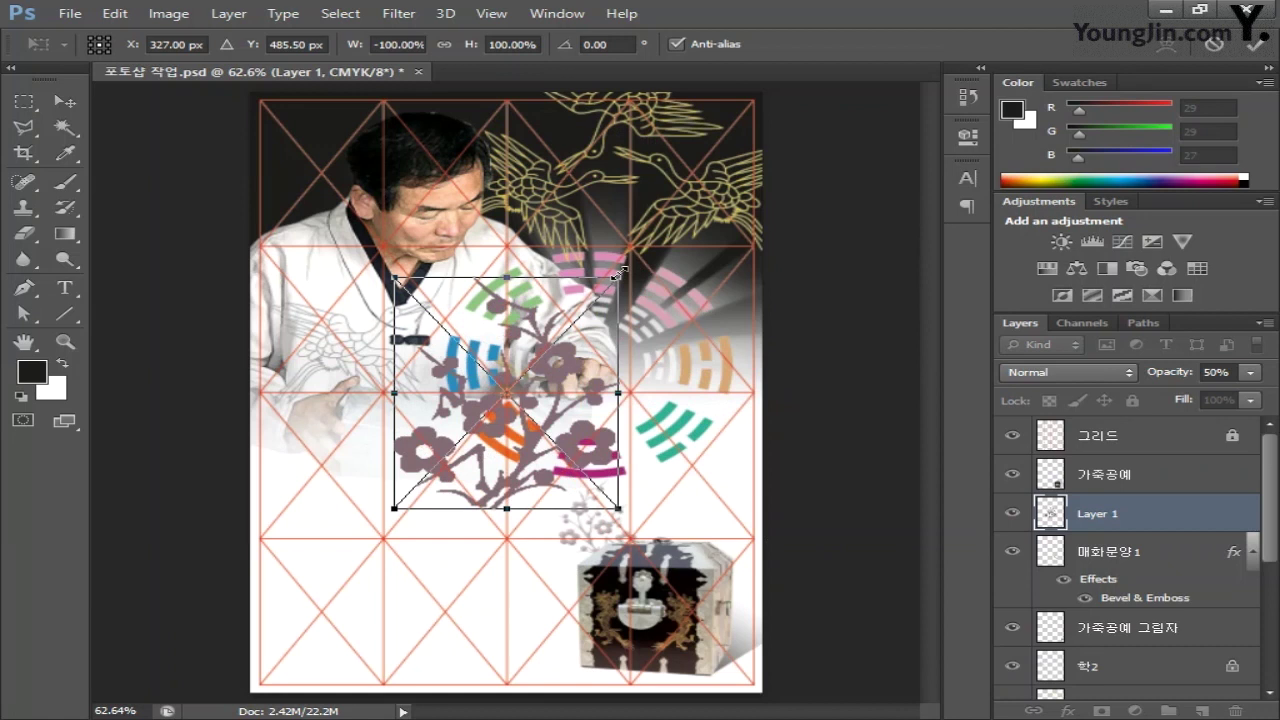
Step: Scale the flipped plum-blossom branch to about 44% and place it above the chest's upper right corner
{"action": "left_click_drag", "start_coordinate": [618, 274], "coordinate": [740, 476]}
{"action": "left_click_drag", "start_coordinate": [709, 512], "coordinate": [716, 494]}
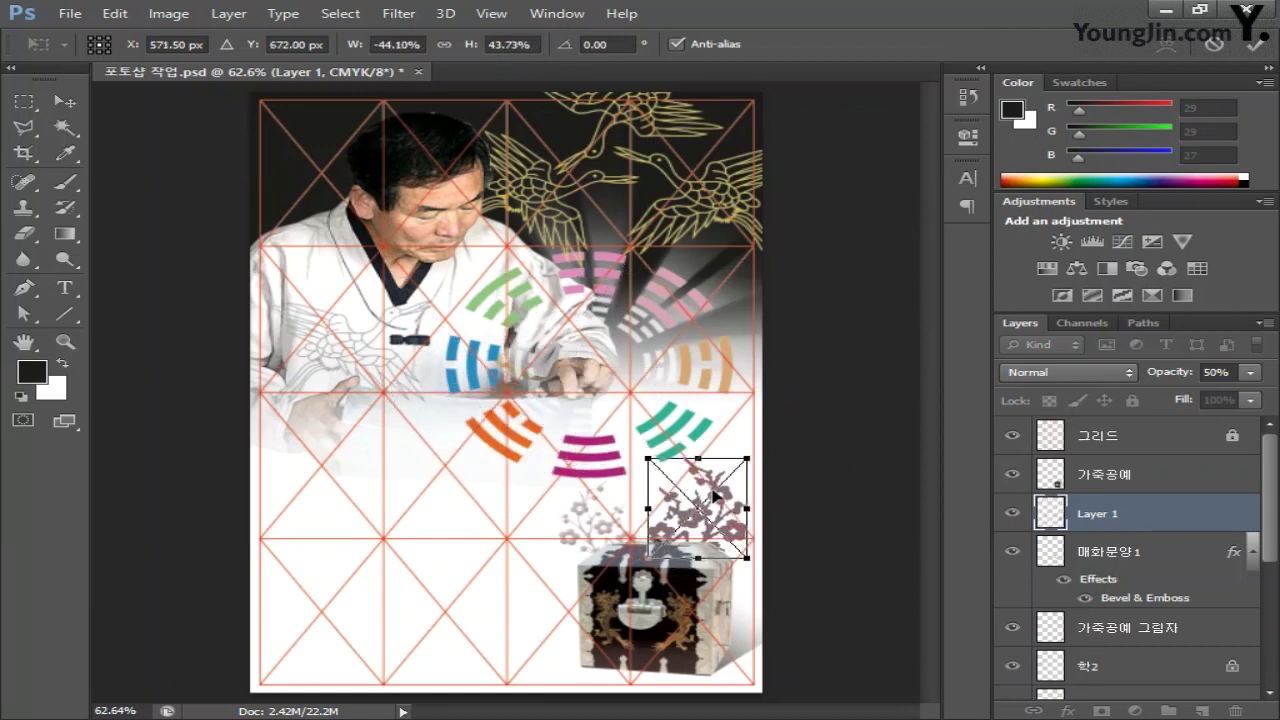
{"action": "key", "text": "Left"}
{"action": "key", "text": "Return"}
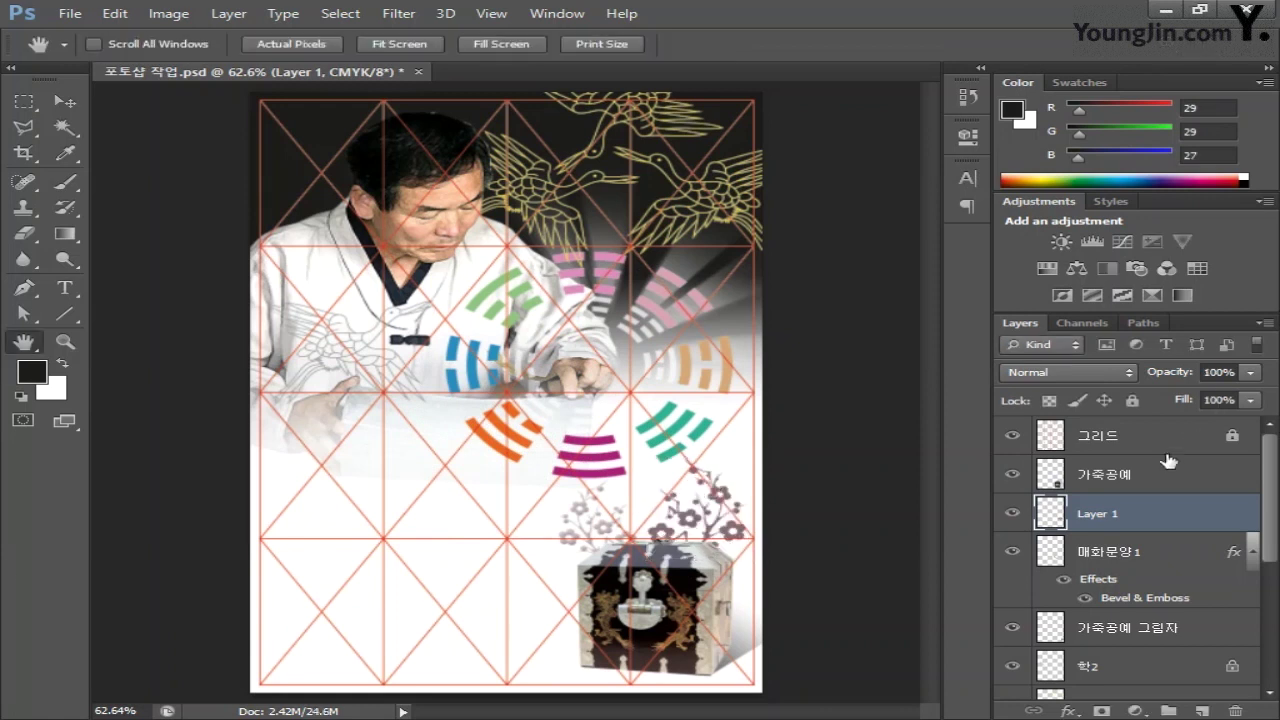
Step: Add a smooth Inner Bevel effect with 20% depth to the second plum-blossom layer
{"action": "double_click", "coordinate": [1220, 514]}
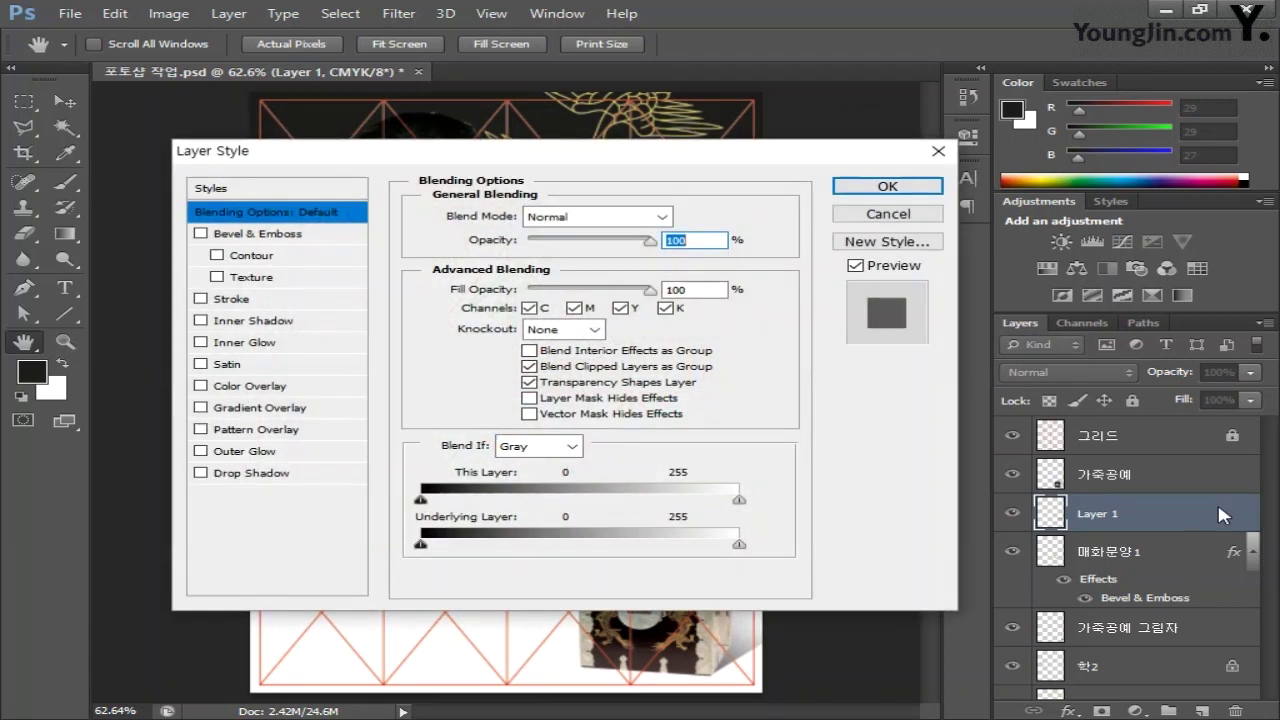
{"action": "left_click", "coordinate": [280, 238]}
{"action": "double_click", "coordinate": [709, 265]}
{"action": "type", "text": "20"}
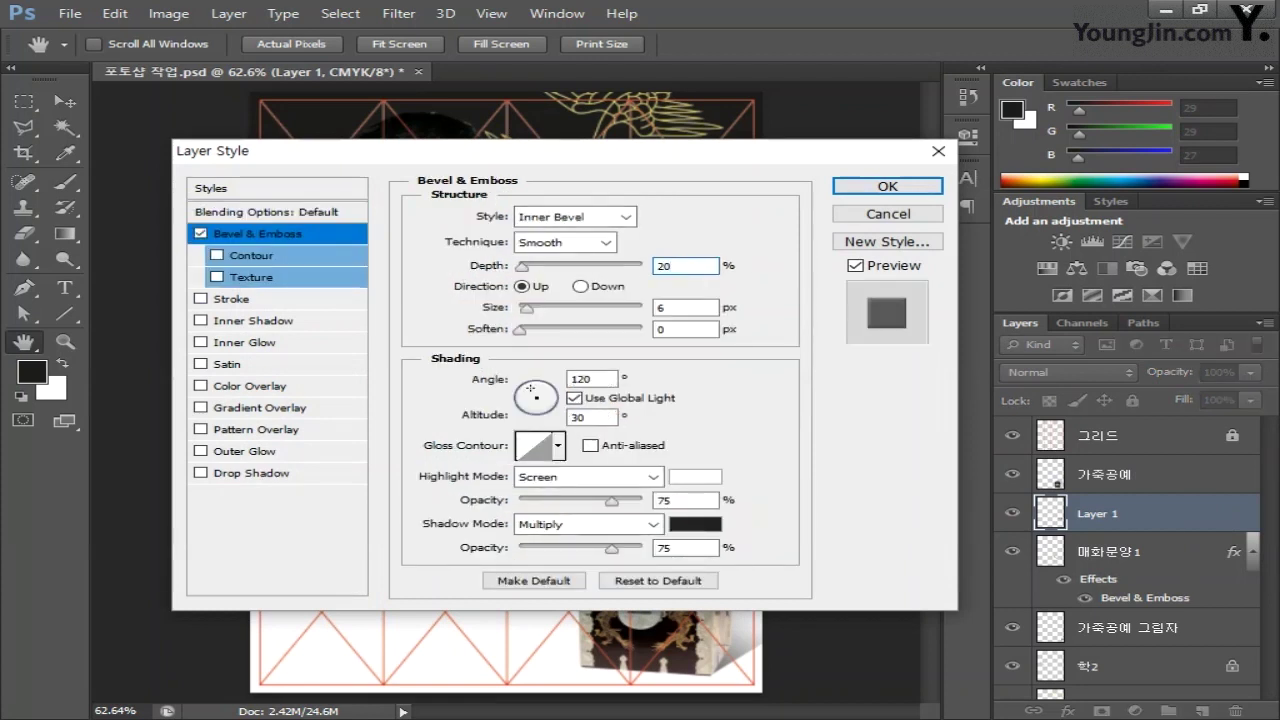
{"action": "left_click", "coordinate": [887, 186]}
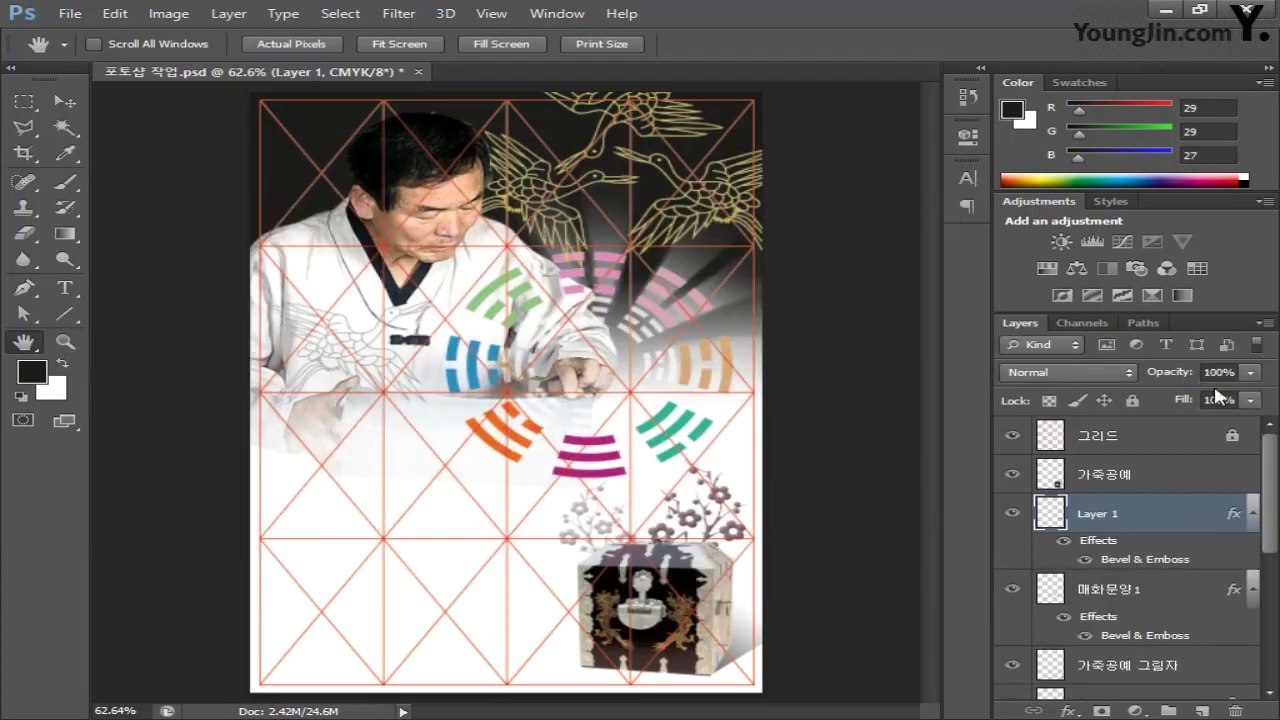
Step: Rename the second plum-blossom branch's layer as 매화문양2
{"action": "double_click", "coordinate": [1104, 512]}
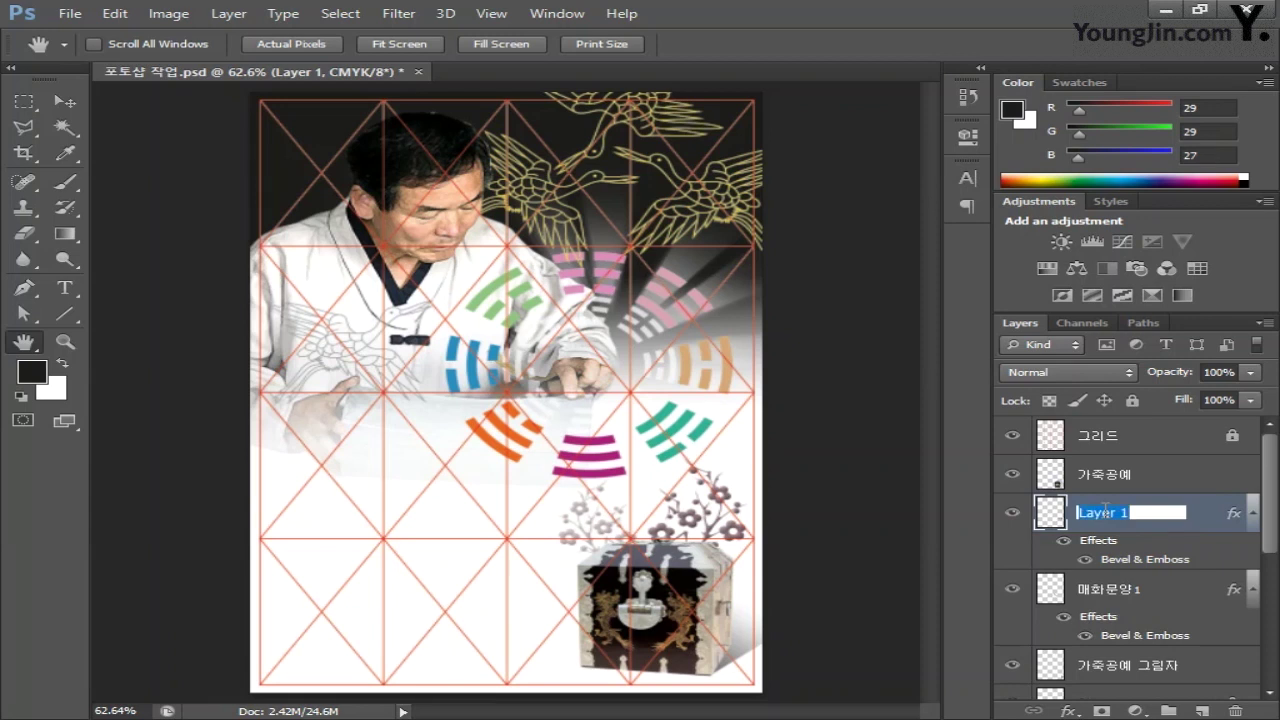
{"action": "type", "text": "매화문ㅇ2"}
{"action": "key", "text": "Return"}
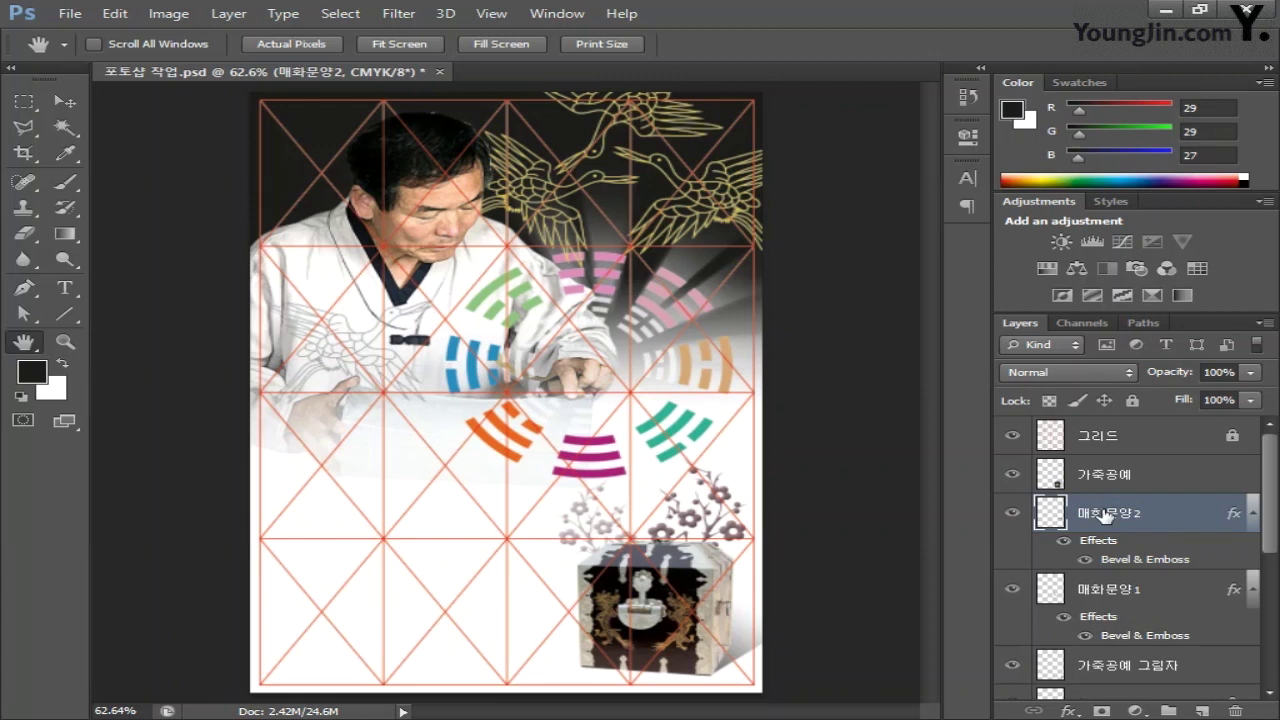
Step: Paste a third plum-blossom branch as pixels, scaled to about 70% and placed against the chest's left side
{"action": "key", "text": "ctrl+v"}
{"action": "left_click", "coordinate": [566, 256]}
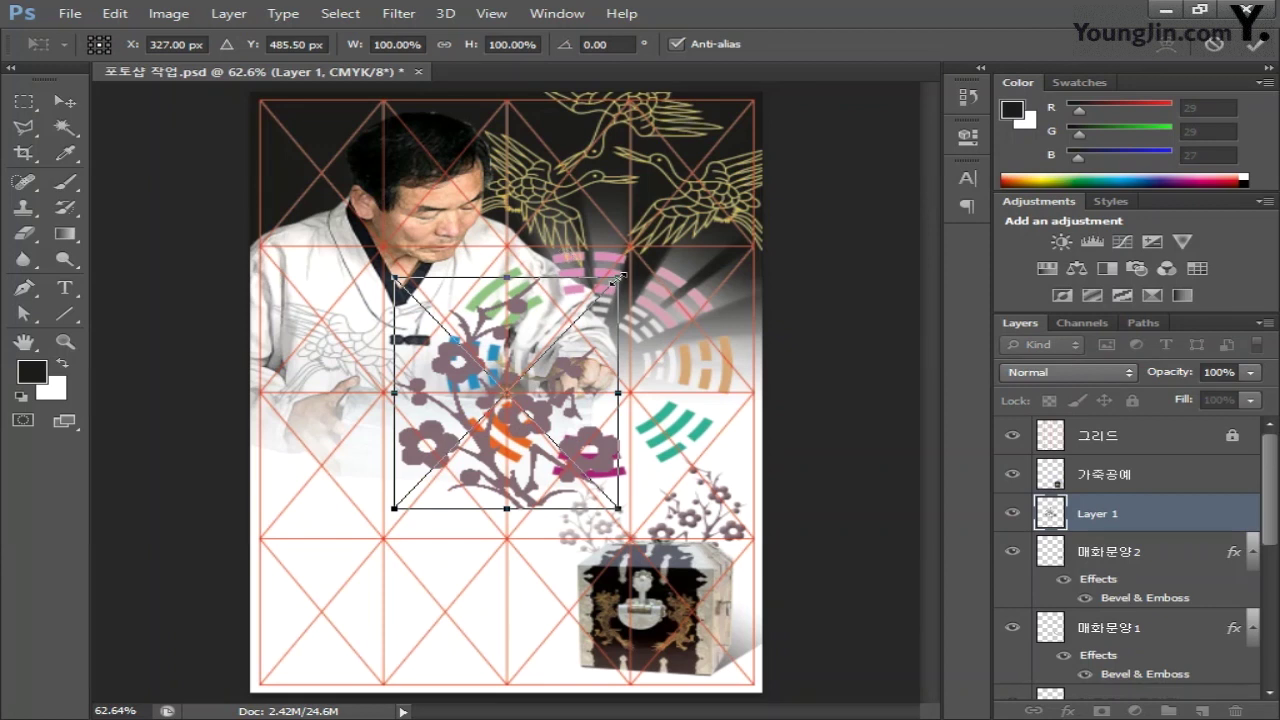
{"action": "left_click_drag", "start_coordinate": [616, 280], "coordinate": [541, 355]}
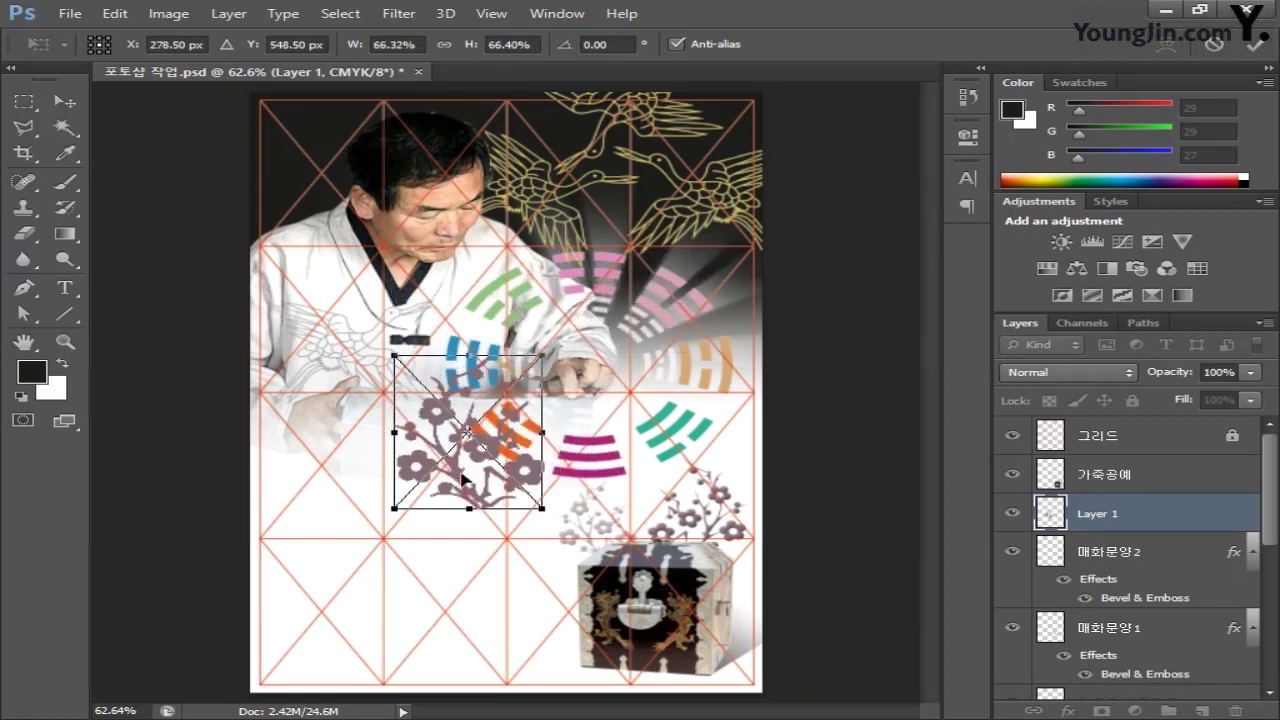
{"action": "left_click_drag", "start_coordinate": [464, 479], "coordinate": [566, 625]}
{"action": "left_click_drag", "start_coordinate": [612, 530], "coordinate": [558, 528]}
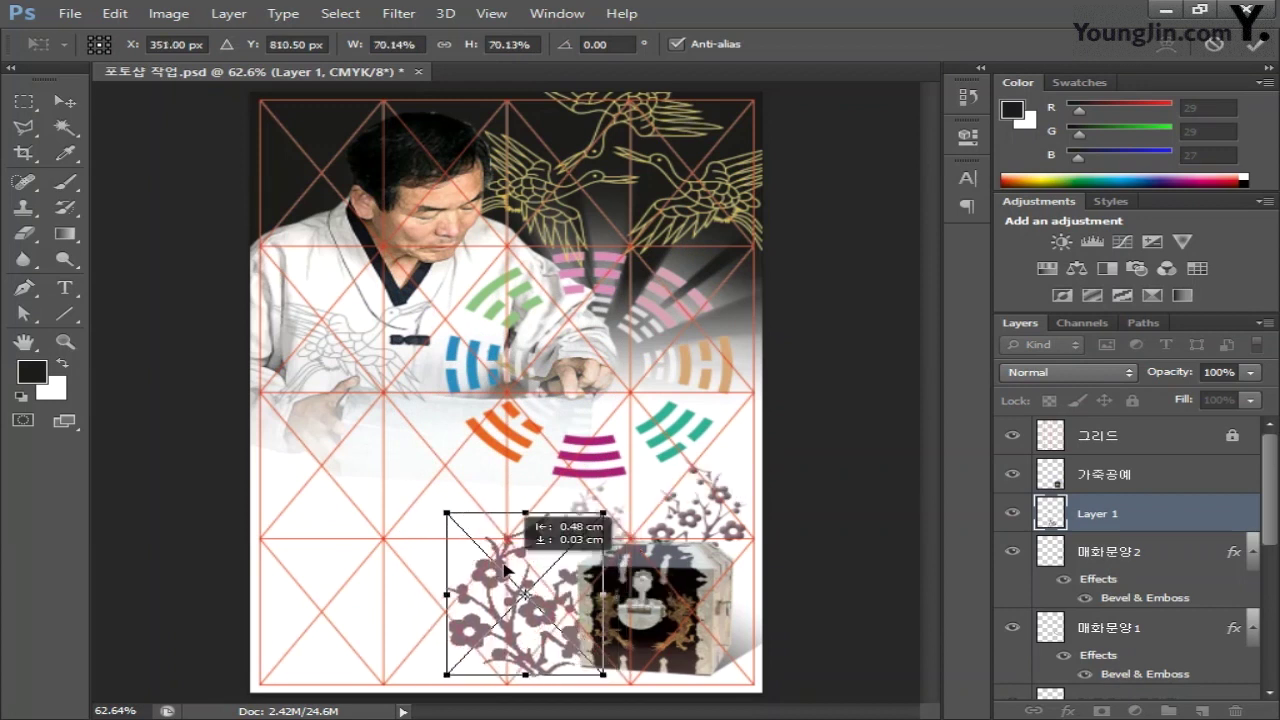
{"action": "key", "text": "Return"}
{"action": "key", "text": "h"}
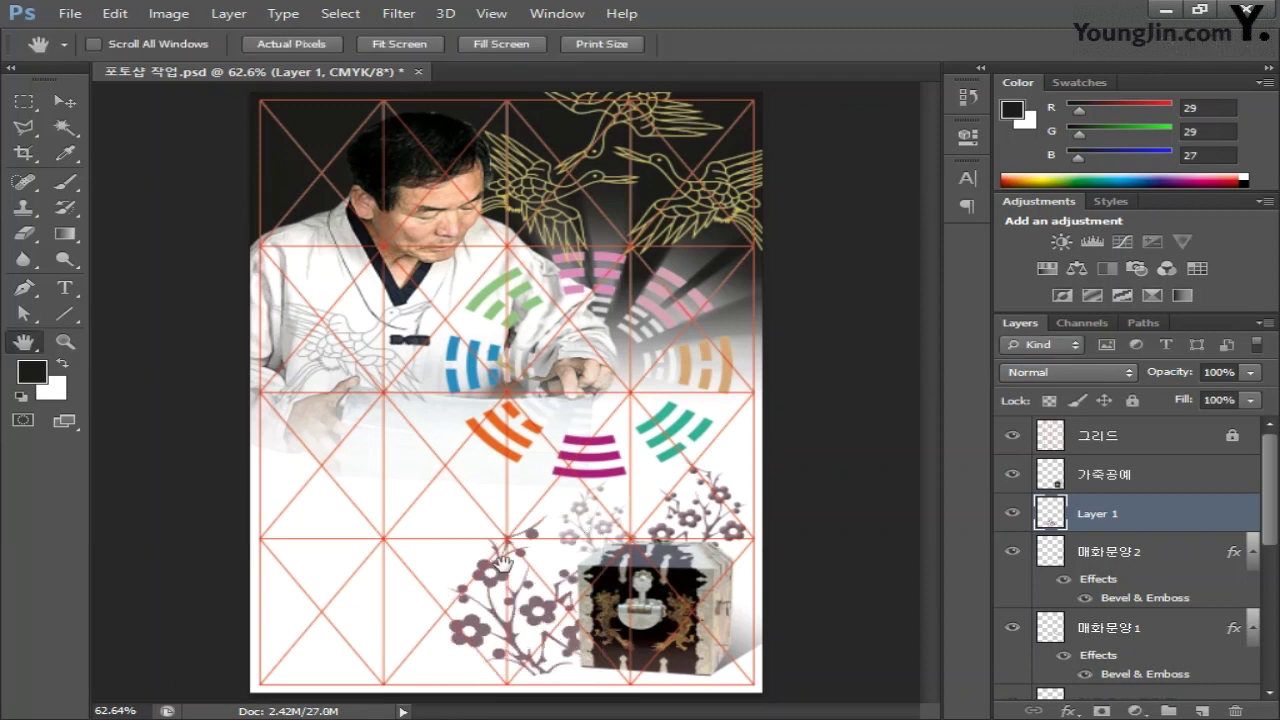
Step: Set the third plum-blossom layer's opacity to 10% and rename it 매화문양3
{"action": "left_click", "coordinate": [1226, 372]}
{"action": "type", "text": "10"}
{"action": "double_click", "coordinate": [1100, 514]}
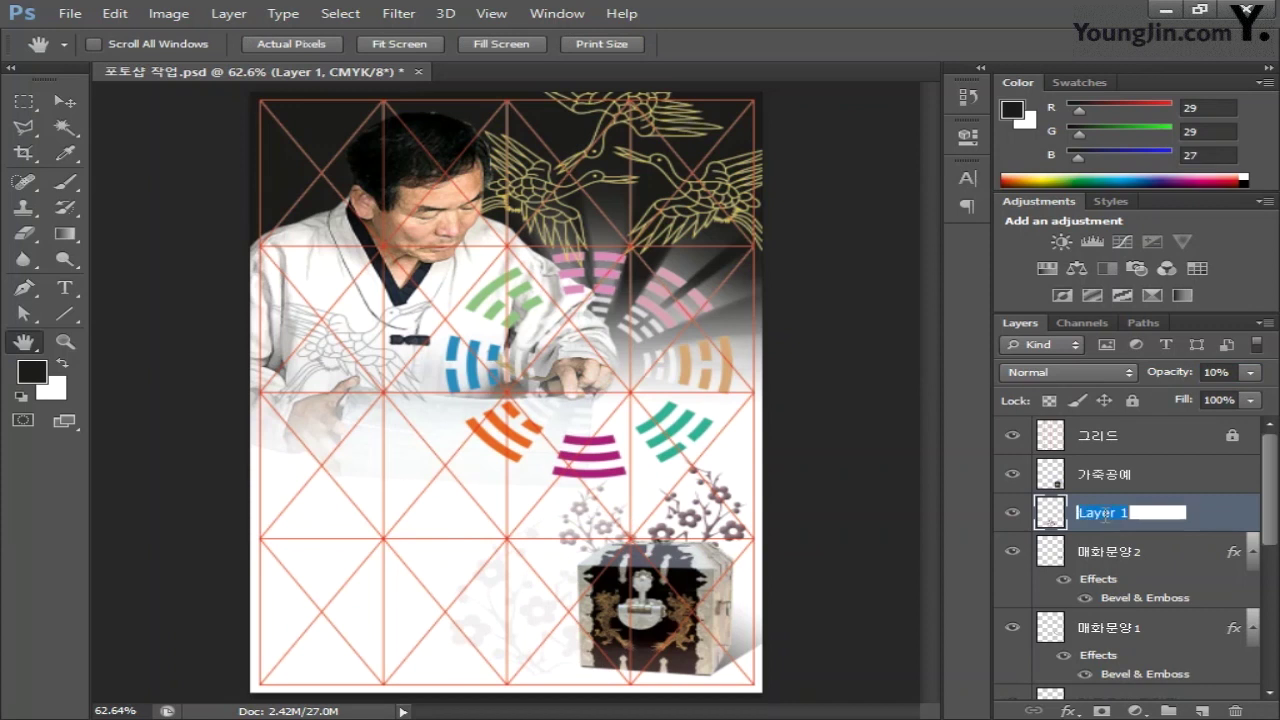
{"action": "type", "text": "매화문야"}
{"action": "type", "text": "3"}
{"action": "key", "text": "Return"}
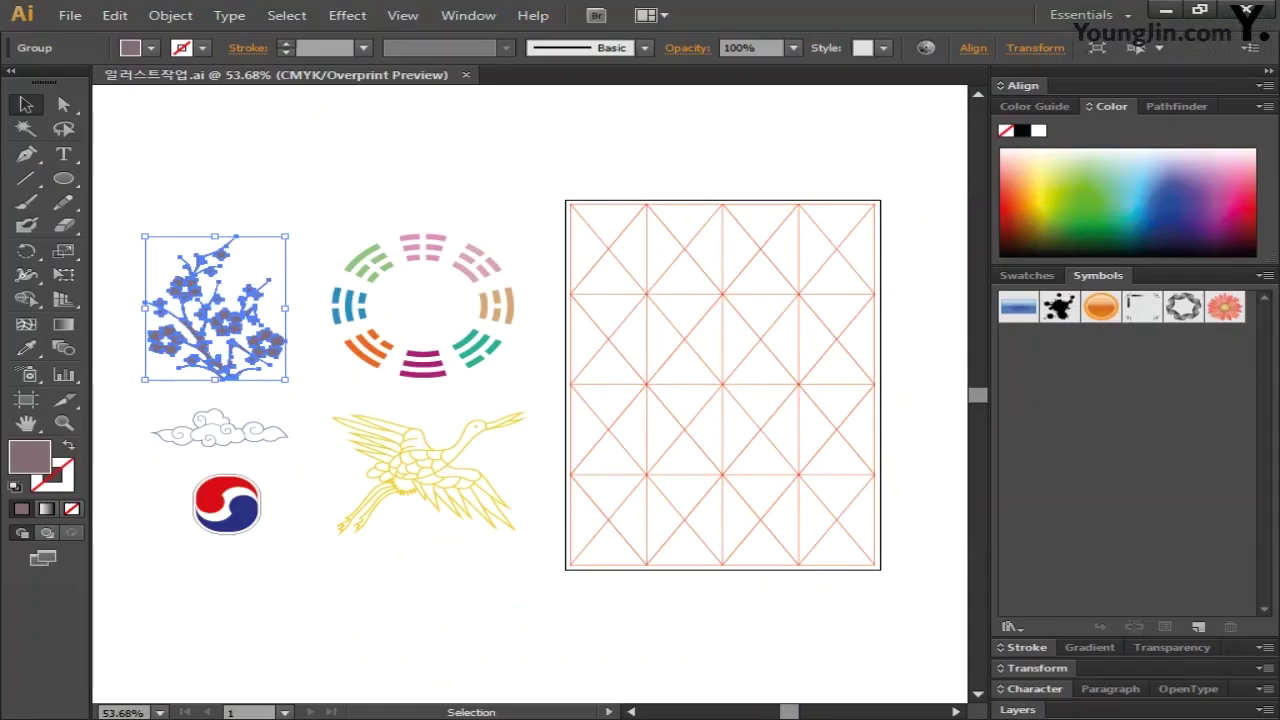
Step: Switch to Illustrator to copy the cloud pattern, and paste it as pixels into the Photoshop layout
{"action": "left_click", "coordinate": [245, 428]}
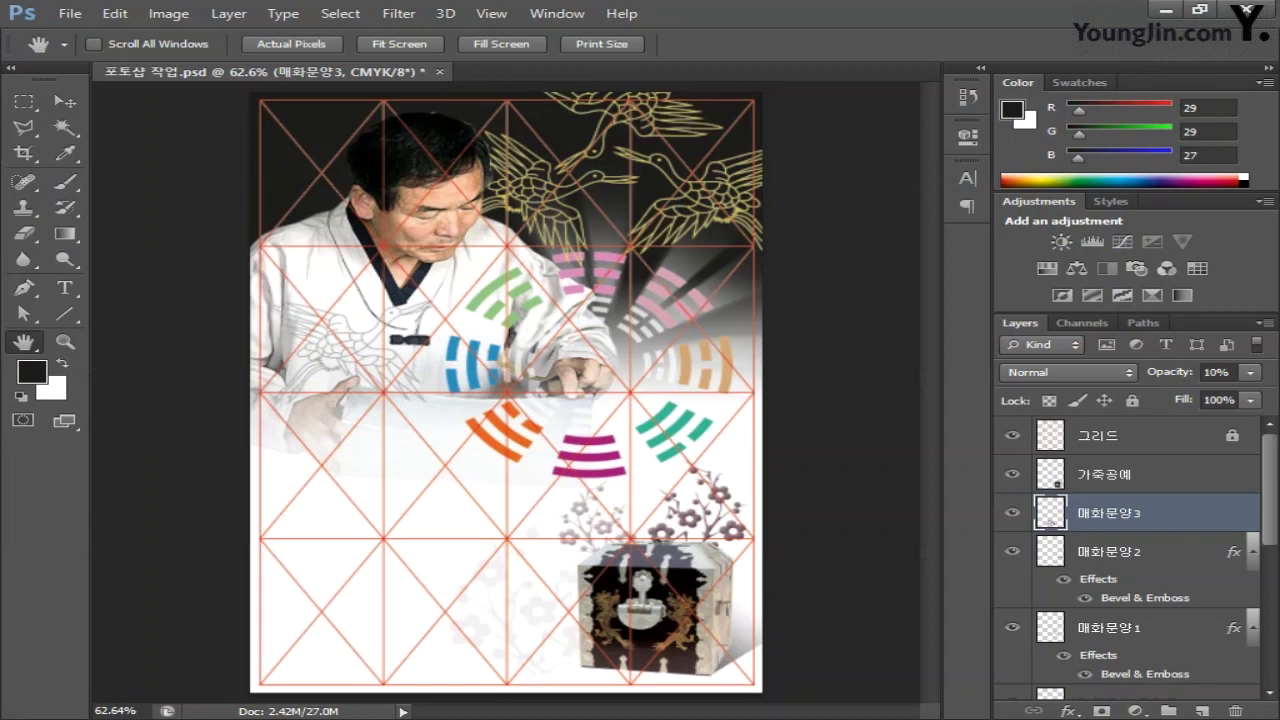
{"action": "key", "text": "ctrl+v"}
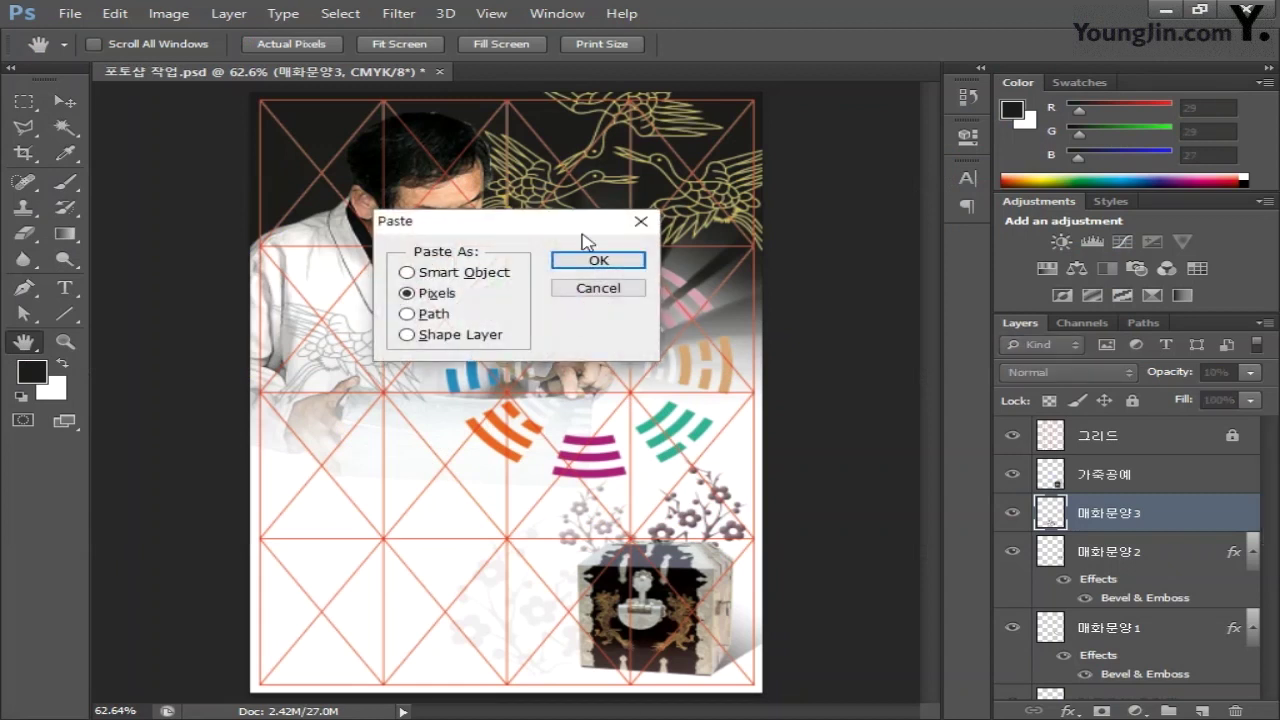
{"action": "left_click", "coordinate": [596, 261]}
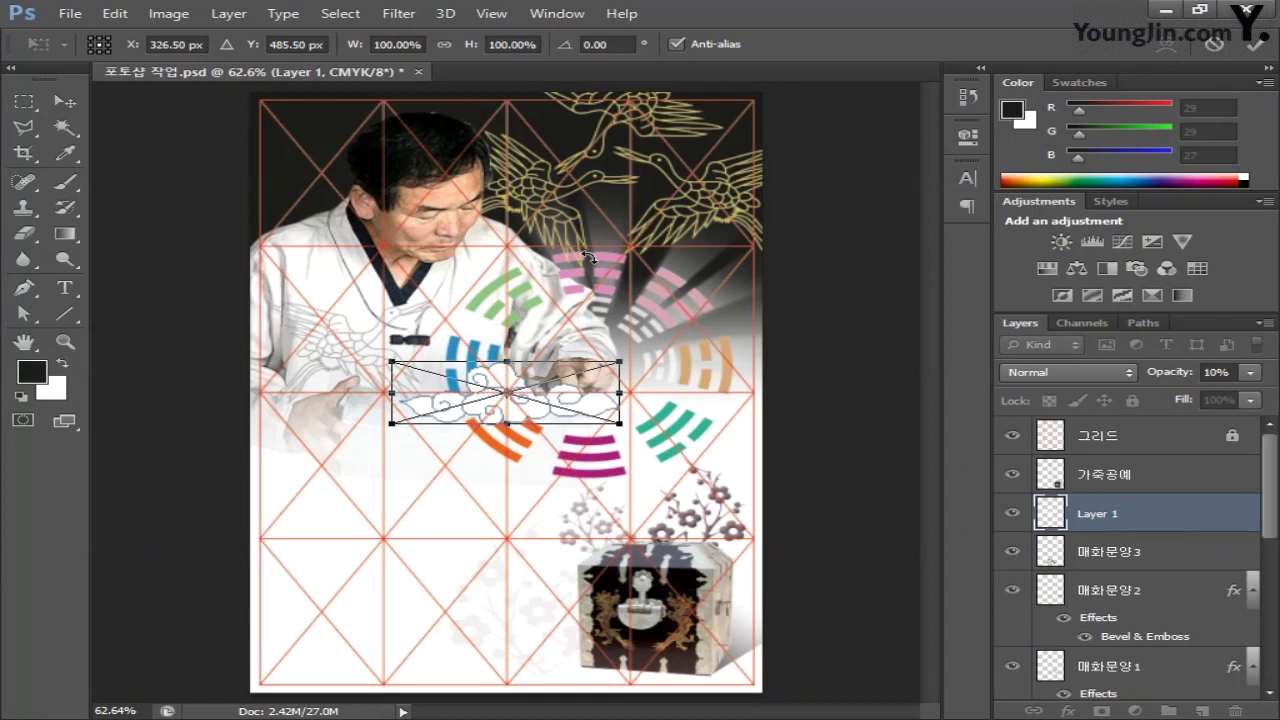
Step: Scale the pasted cloud to about 65% and place it just below the orange trigram
{"action": "left_click_drag", "start_coordinate": [623, 357], "coordinate": [477, 474]}
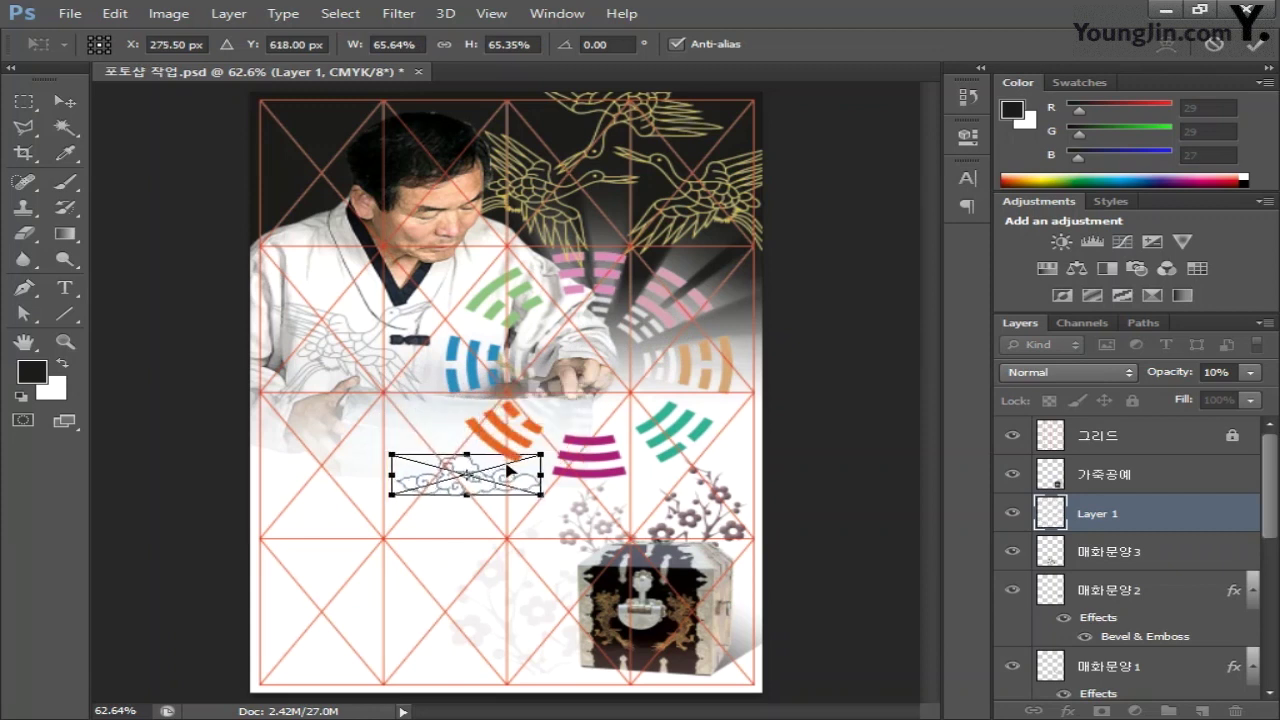
{"action": "key", "text": "Return"}
{"action": "key", "text": "h"}
Step: Rename the cloud layer as 구름문양1 and move it above the 가죽공예 layer in the stacking order
{"action": "double_click", "coordinate": [1097, 513]}
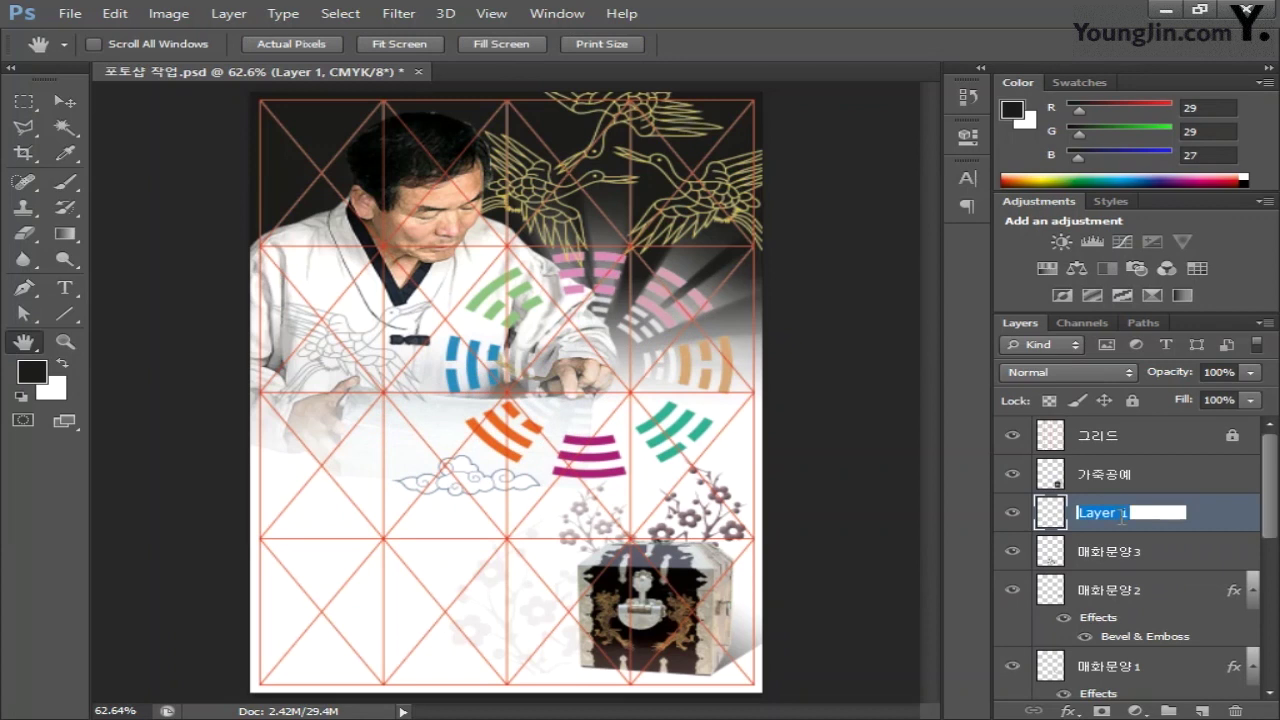
{"action": "type", "text": "구름ㅁ"}
{"action": "type", "text": "양1"}
{"action": "key", "text": "Return"}
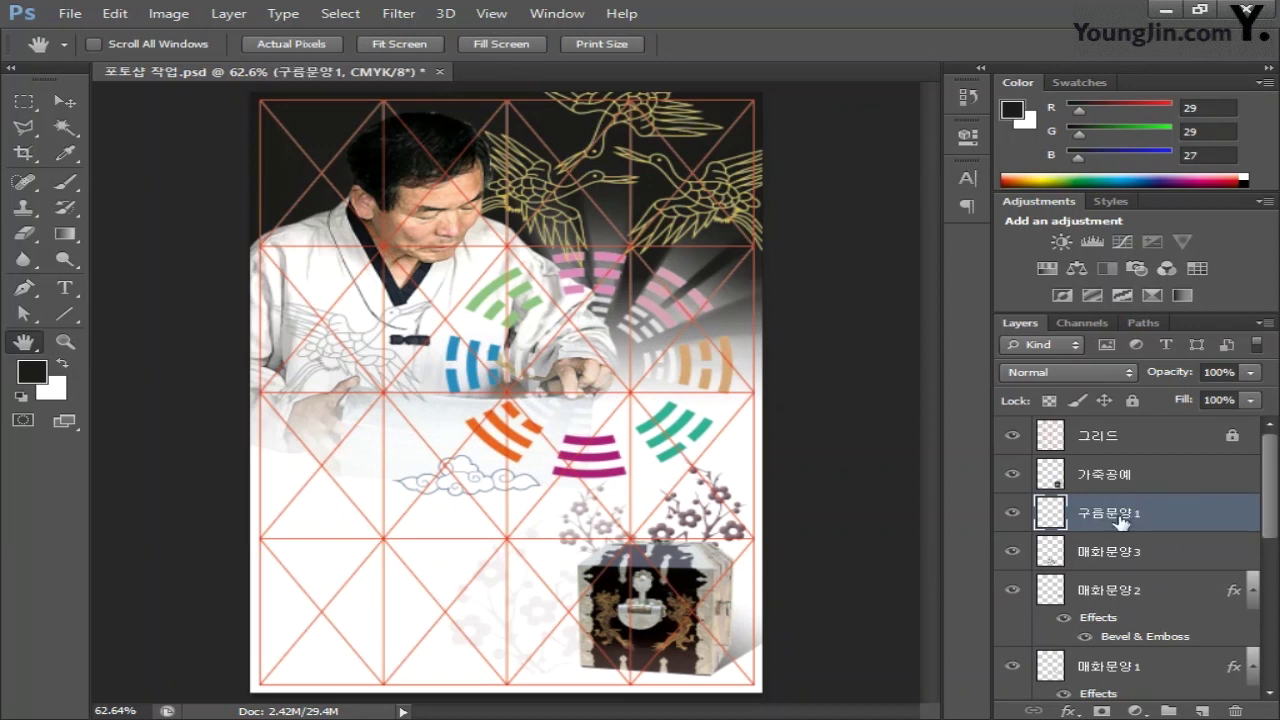
{"action": "left_click_drag", "start_coordinate": [1168, 514], "coordinate": [1196, 462]}
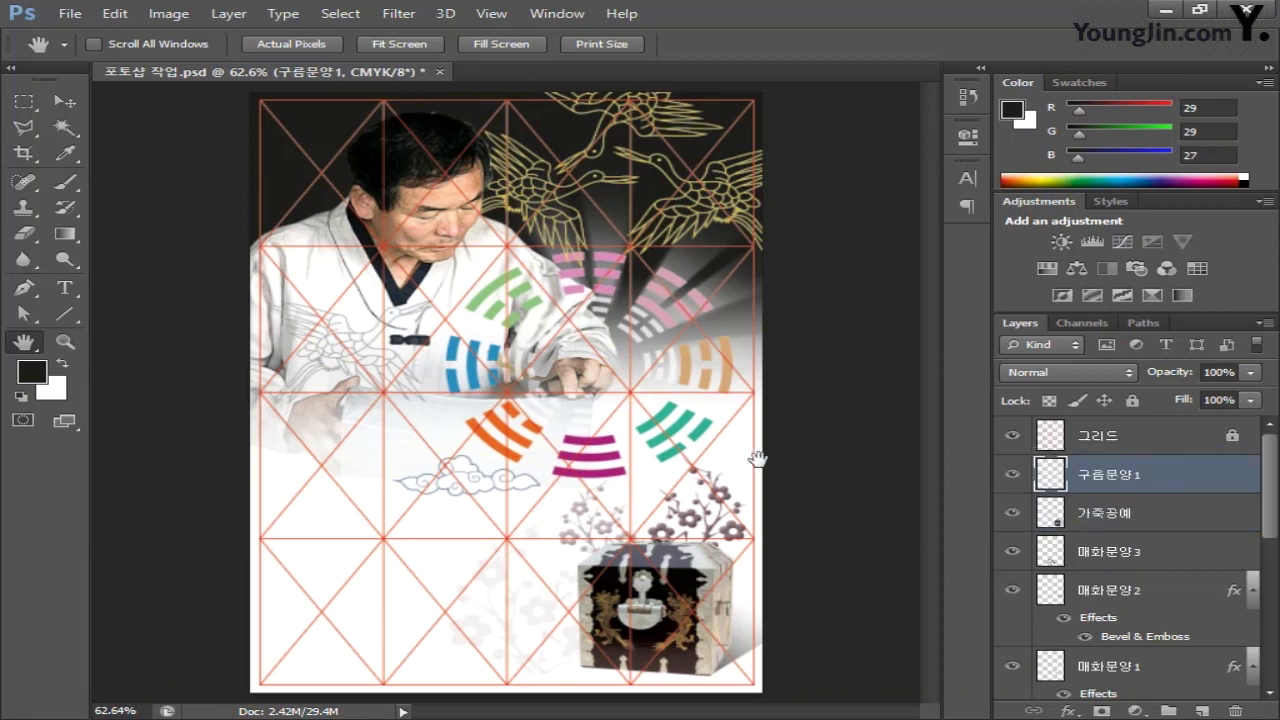
Step: Paste a second cloud as pixels, enlarged and placed across the page's lower left corner, slightly past its edges
{"action": "key", "text": "ctrl+v"}
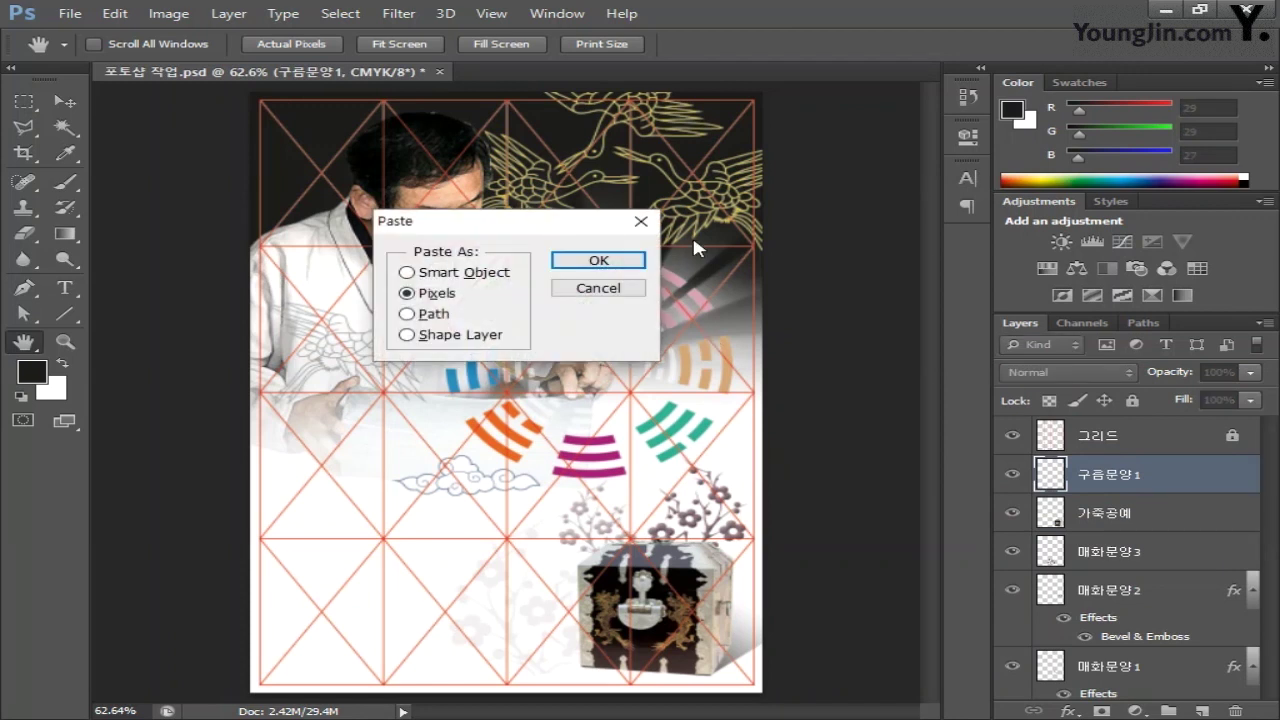
{"action": "left_click", "coordinate": [640, 262]}
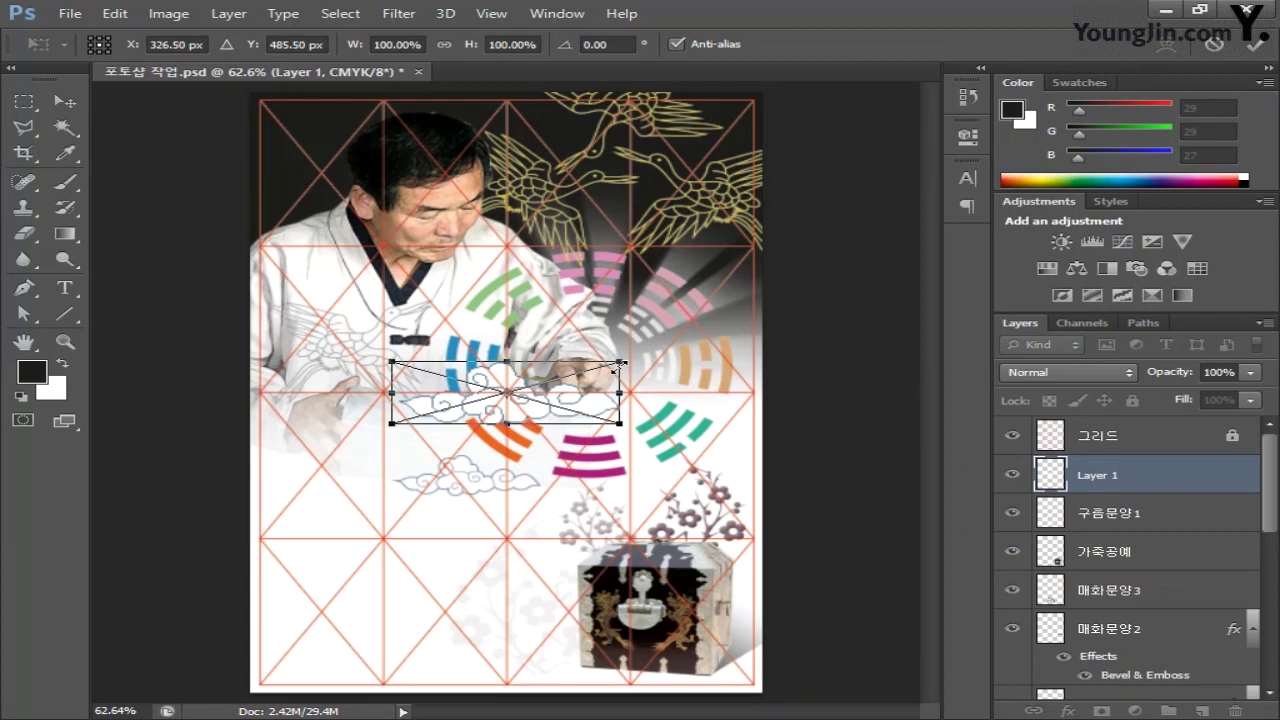
{"action": "left_click_drag", "start_coordinate": [617, 366], "coordinate": [770, 316]}
{"action": "left_click_drag", "start_coordinate": [700, 366], "coordinate": [498, 676]}
{"action": "key", "text": "Return"}
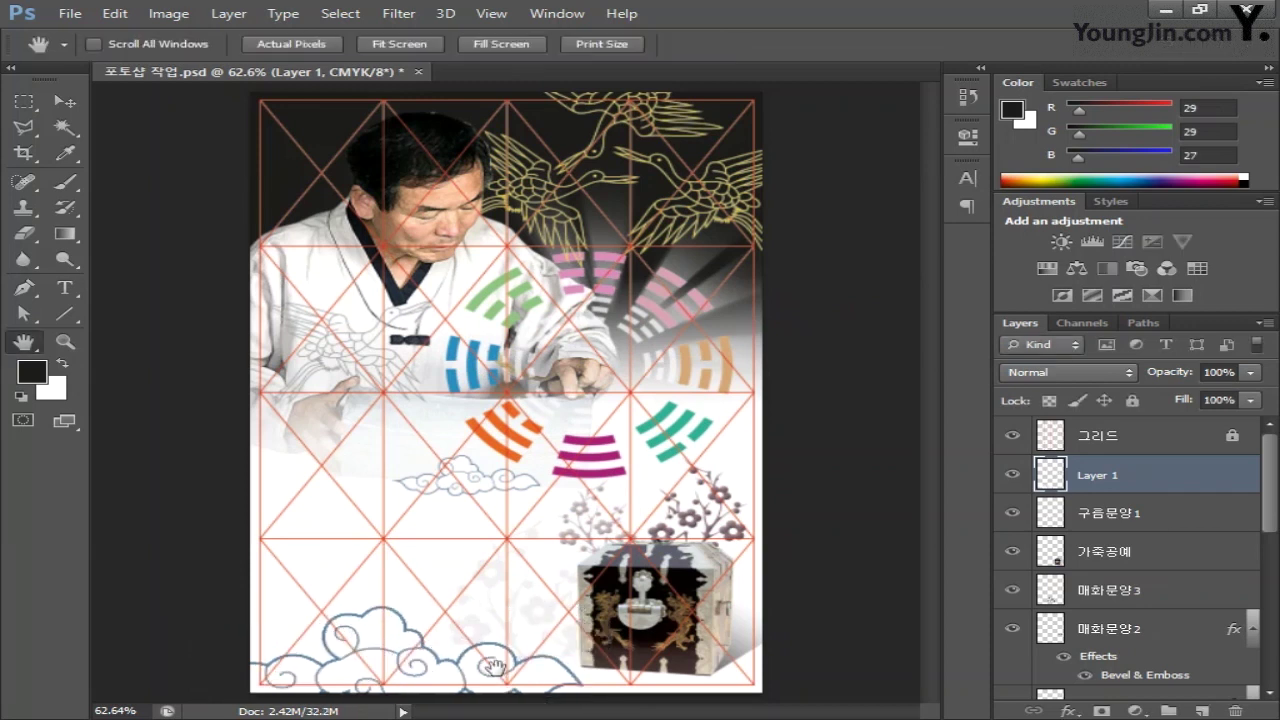
Step: Rename the large cloud's layer as 구름문양2 and set its opacity to 40%
{"action": "double_click", "coordinate": [1098, 476]}
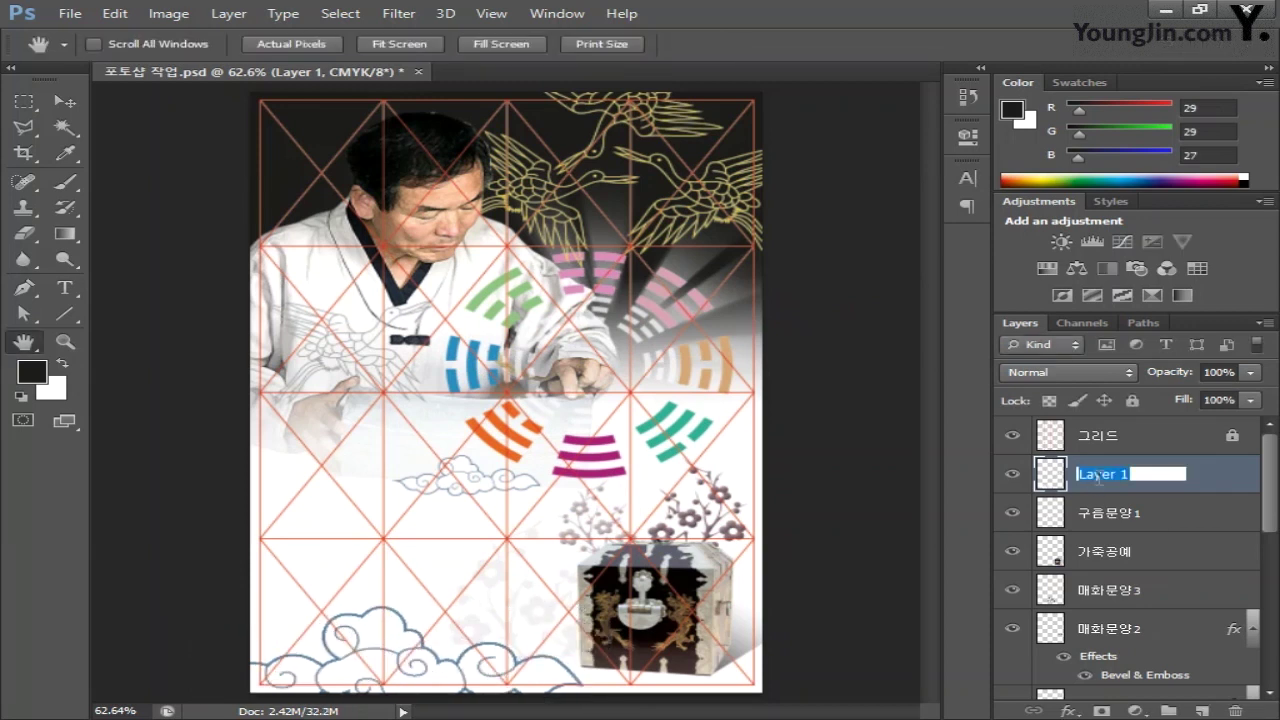
{"action": "type", "text": "구름문양2"}
{"action": "key", "text": "Return"}
{"action": "left_click", "coordinate": [1214, 372]}
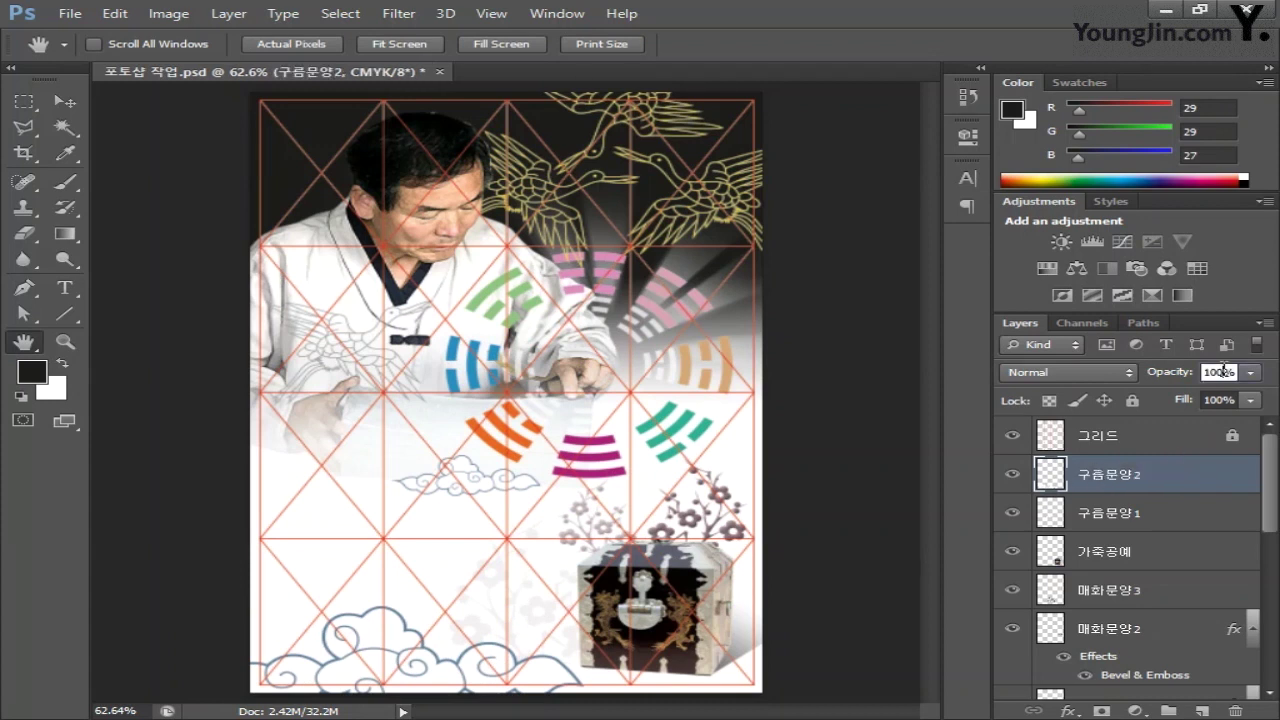
{"action": "type", "text": "40"}
{"action": "key", "text": "Return"}
{"action": "key", "text": "Return"}
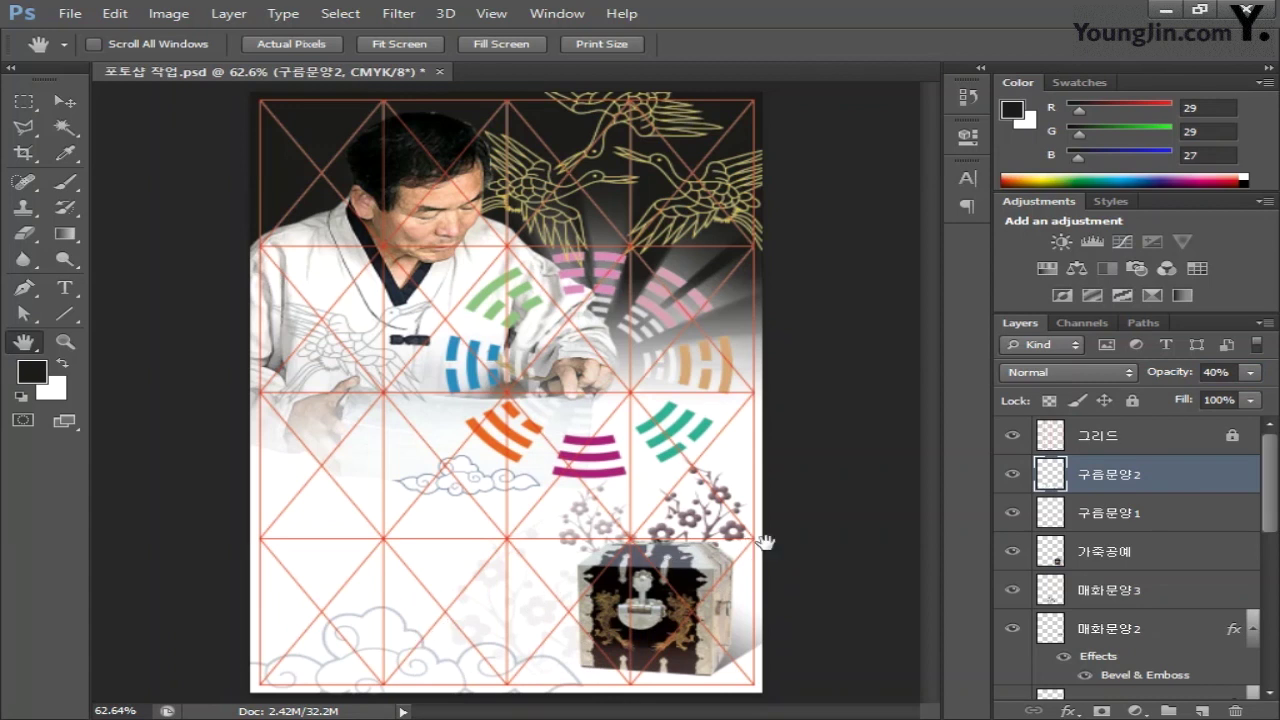
Step: With the 매화문양3 layer active, load the 구름문양2 cloud's outline as a selection and deselect it
{"action": "left_click", "coordinate": [1188, 593]}
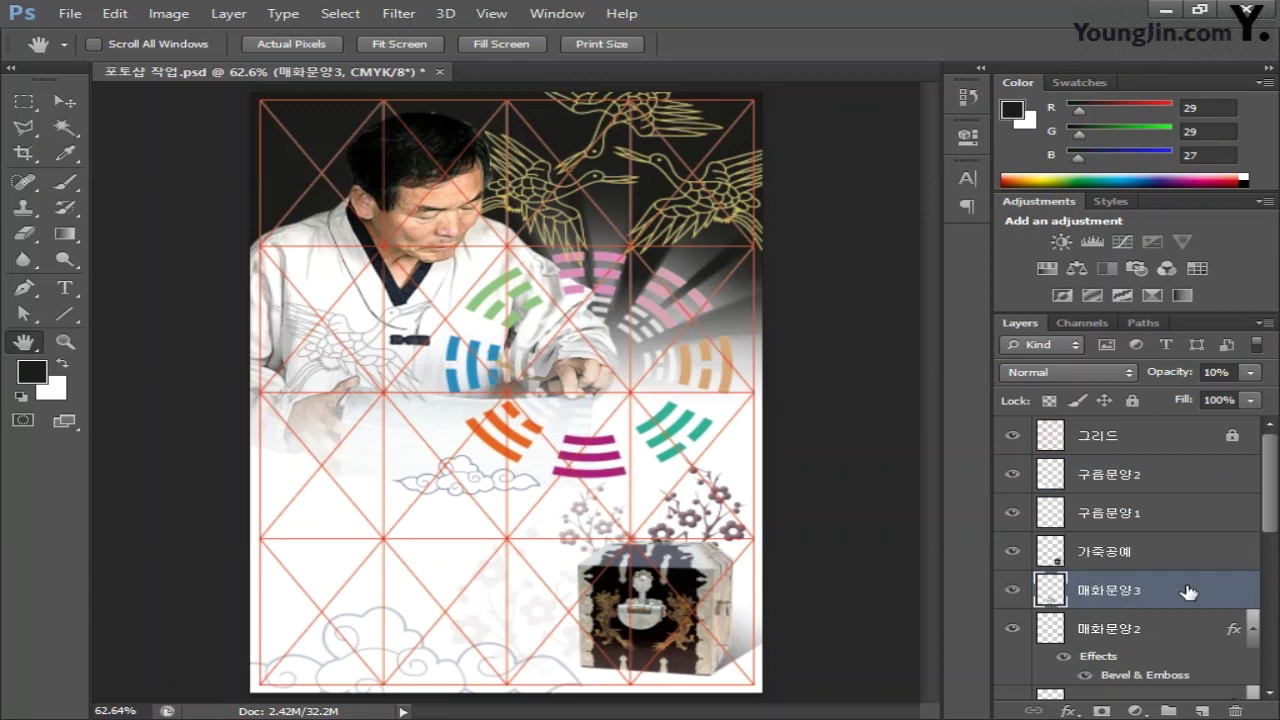
{"action": "left_click_drag", "start_coordinate": [1188, 593], "coordinate": [1052, 480]}
{"action": "left_click", "coordinate": [1048, 480], "text": "ctrl"}
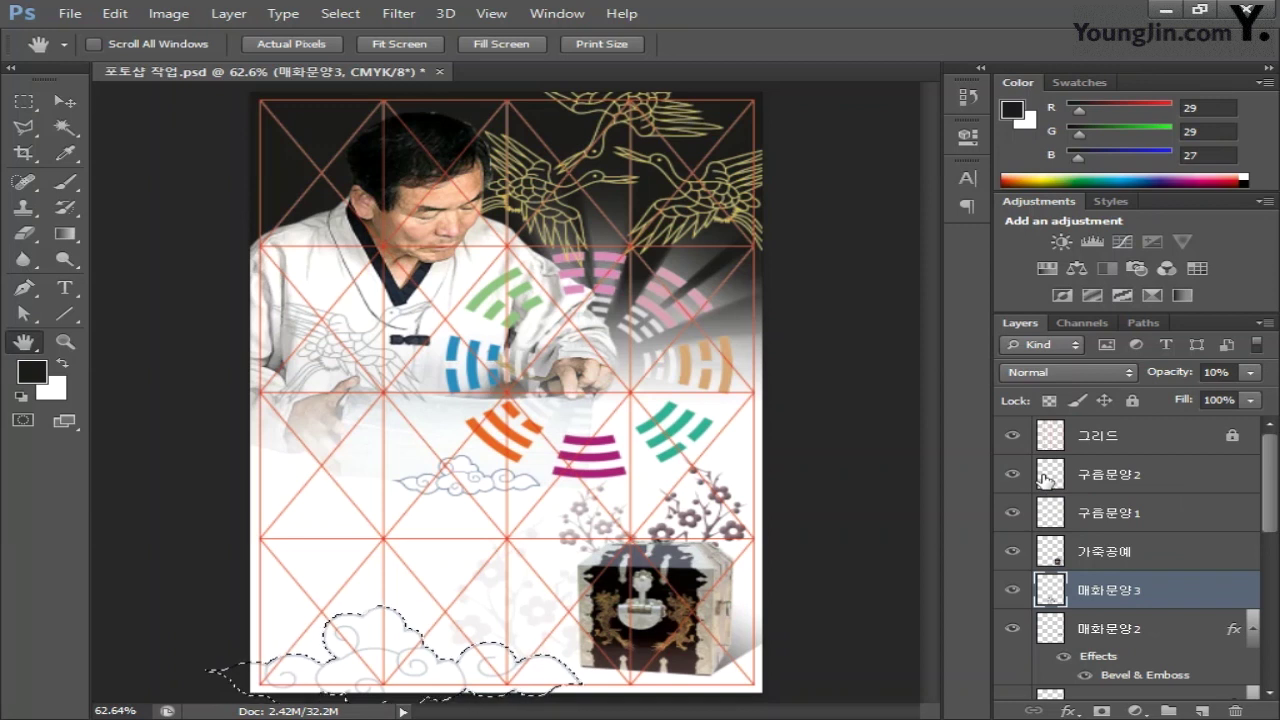
{"action": "key", "text": "ctrl+d"}
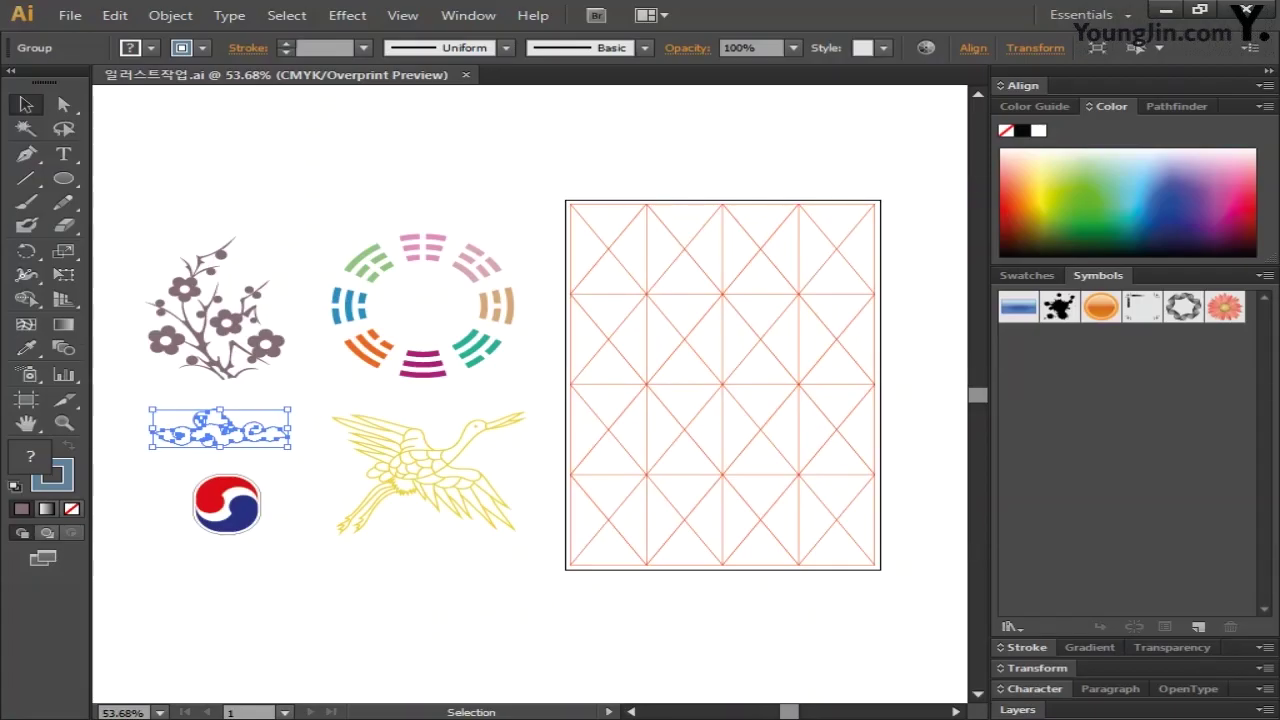
Step: Switch to Illustrator to copy the red-and-blue taegeuk emblem, and paste it as pixels above the 매화문양3 layer
{"action": "left_click", "coordinate": [258, 515]}
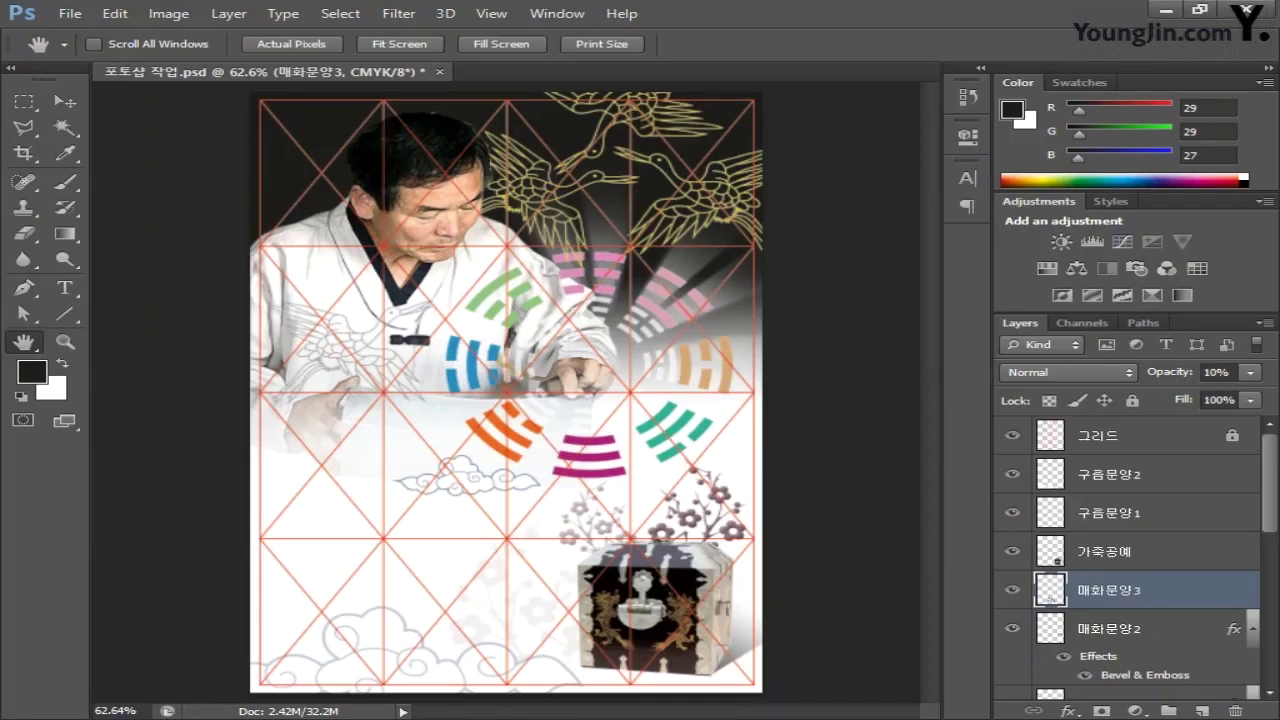
{"action": "key", "text": "ctrl+v"}
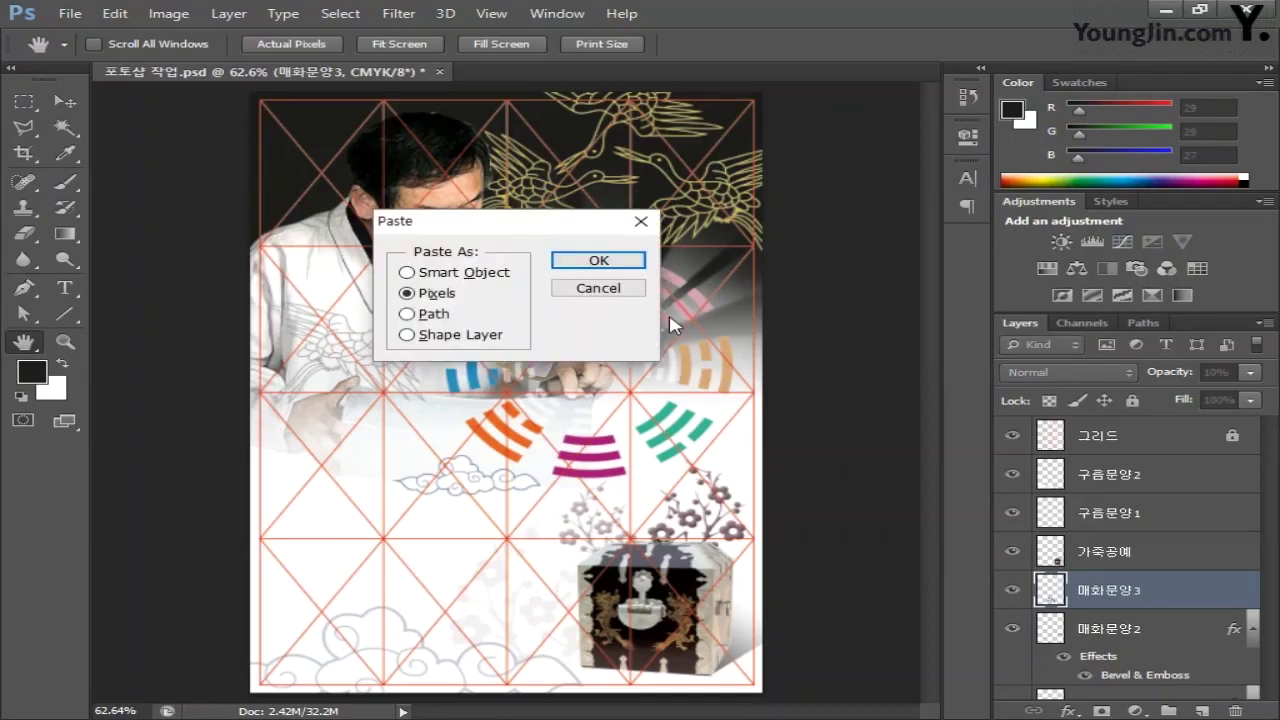
{"action": "left_click", "coordinate": [612, 262]}
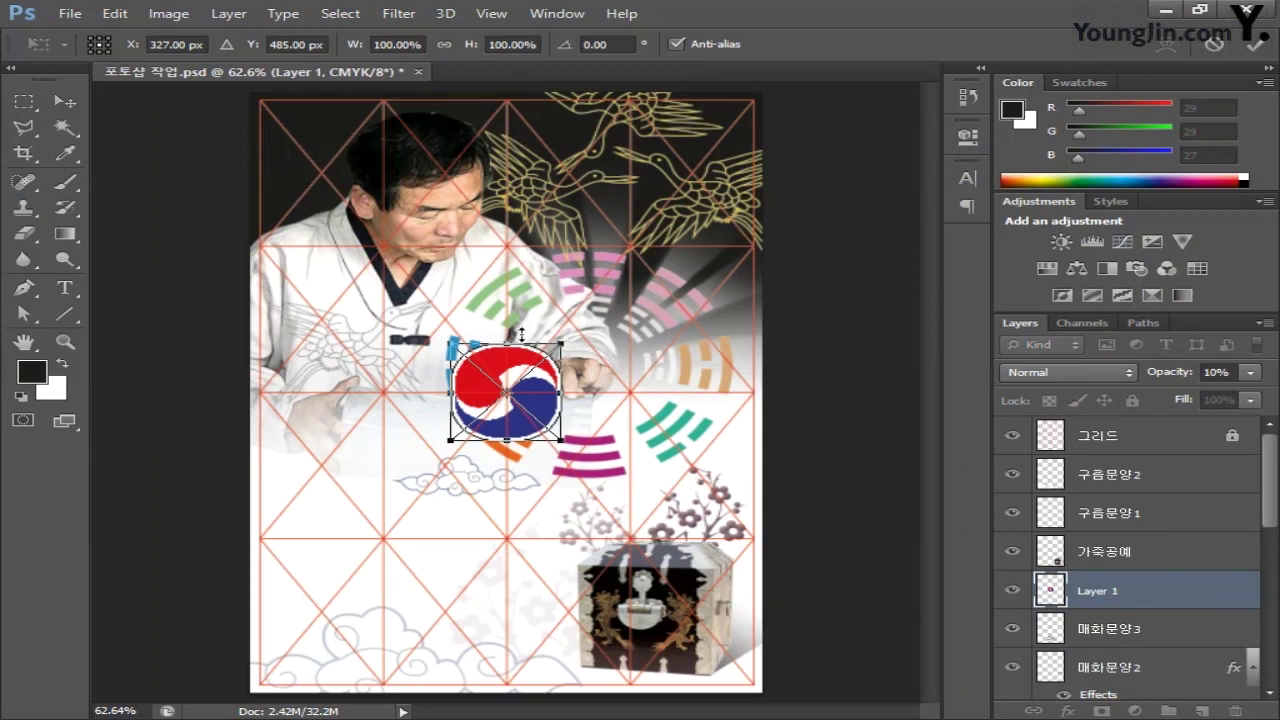
Step: Scale the taegeuk emblem to about 31% and place it inside the grid's upper left corner
{"action": "scroll", "coordinate": [280, 212], "scroll_direction": "up", "scroll_amount": 5}
{"action": "left_click_drag", "start_coordinate": [612, 285], "coordinate": [598, 311]}
{"action": "scroll", "coordinate": [672, 353], "scroll_direction": "down", "scroll_amount": 2}
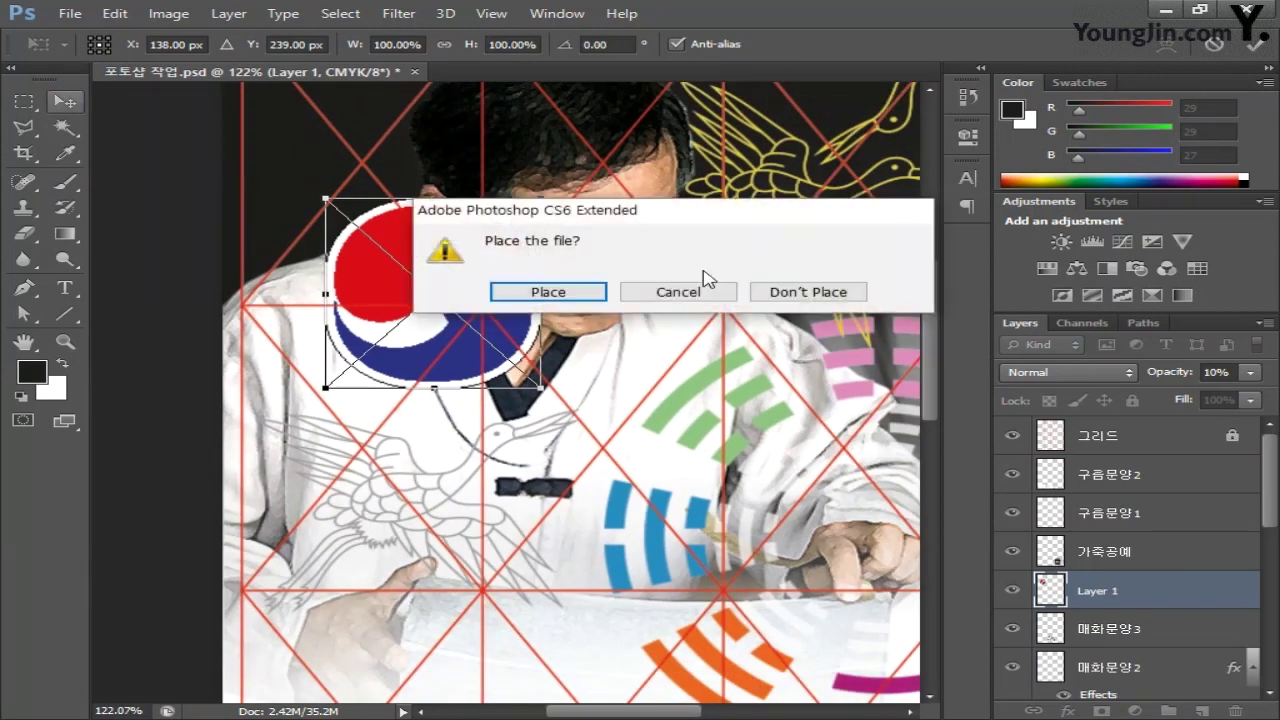
{"action": "left_click", "coordinate": [709, 286]}
{"action": "left_click_drag", "start_coordinate": [468, 226], "coordinate": [458, 151]}
{"action": "scroll", "coordinate": [930, 333], "scroll_direction": "up", "scroll_amount": 2}
{"action": "scroll", "coordinate": [930, 333], "scroll_direction": "up", "scroll_amount": 2}
{"action": "left_click_drag", "start_coordinate": [497, 251], "coordinate": [318, 232]}
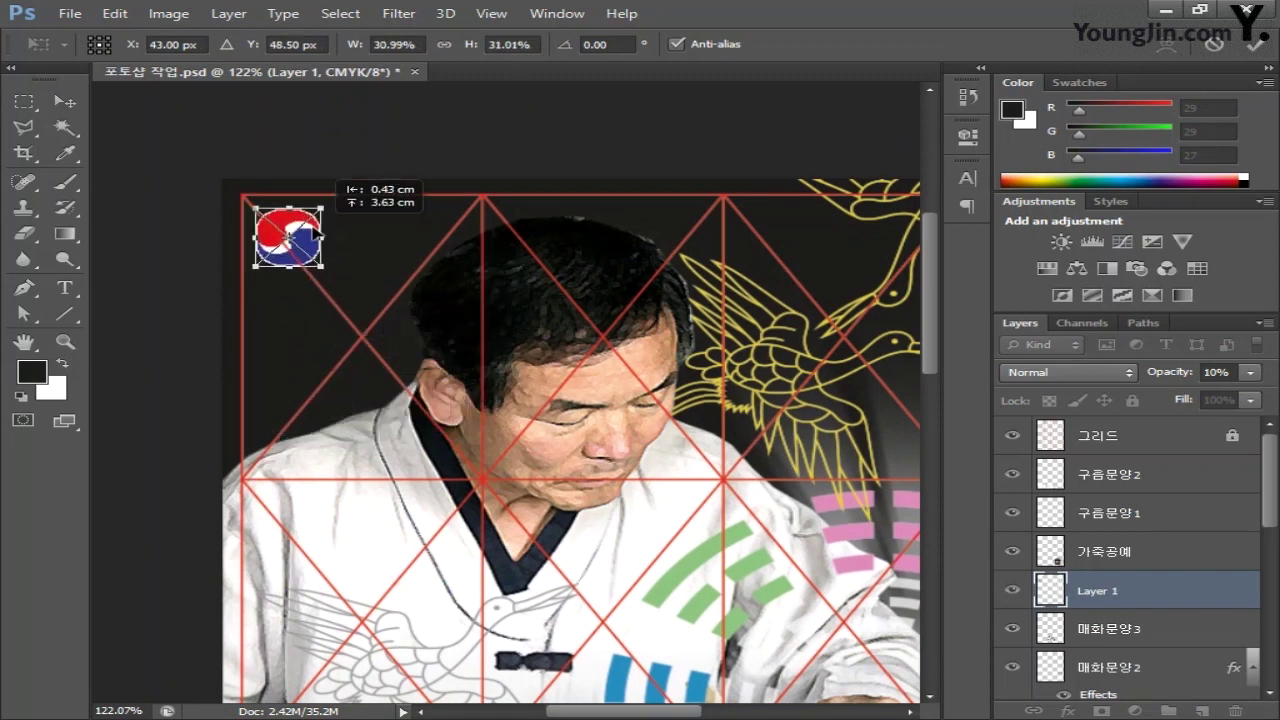
{"action": "key", "text": "h"}
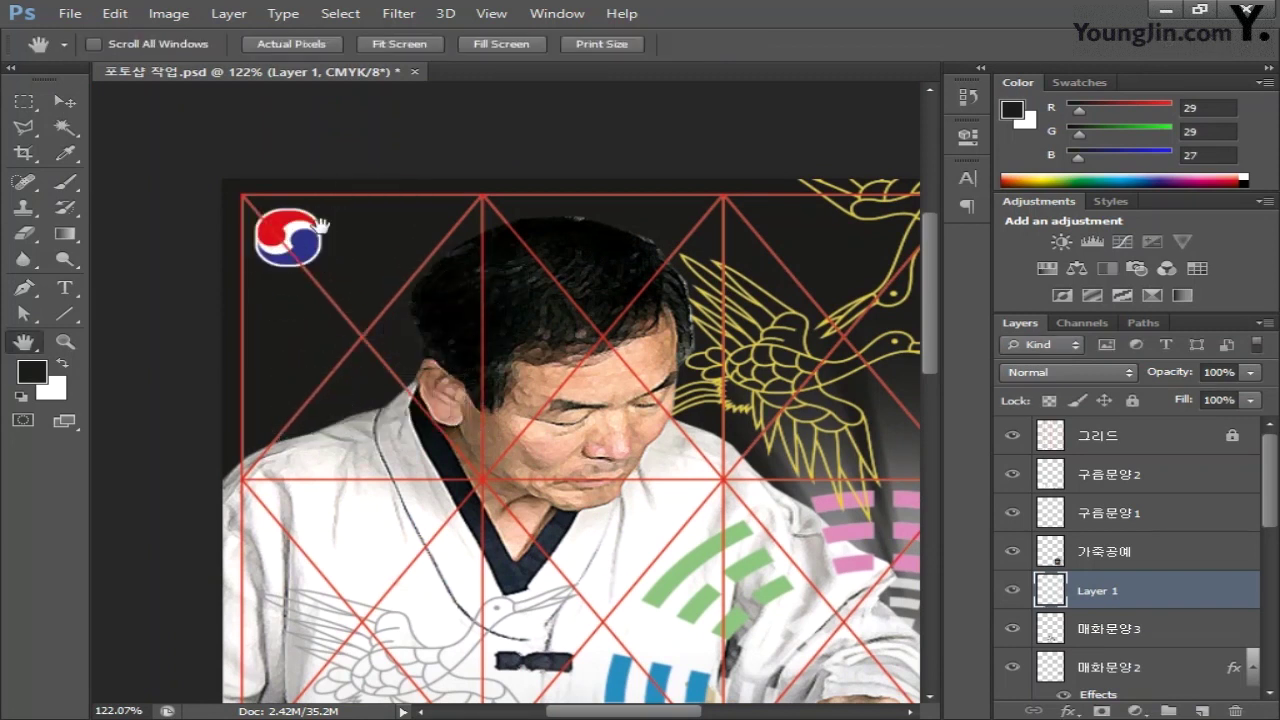
Step: Rename the taegeuk emblem's layer as 태극로고
{"action": "double_click", "coordinate": [1100, 591]}
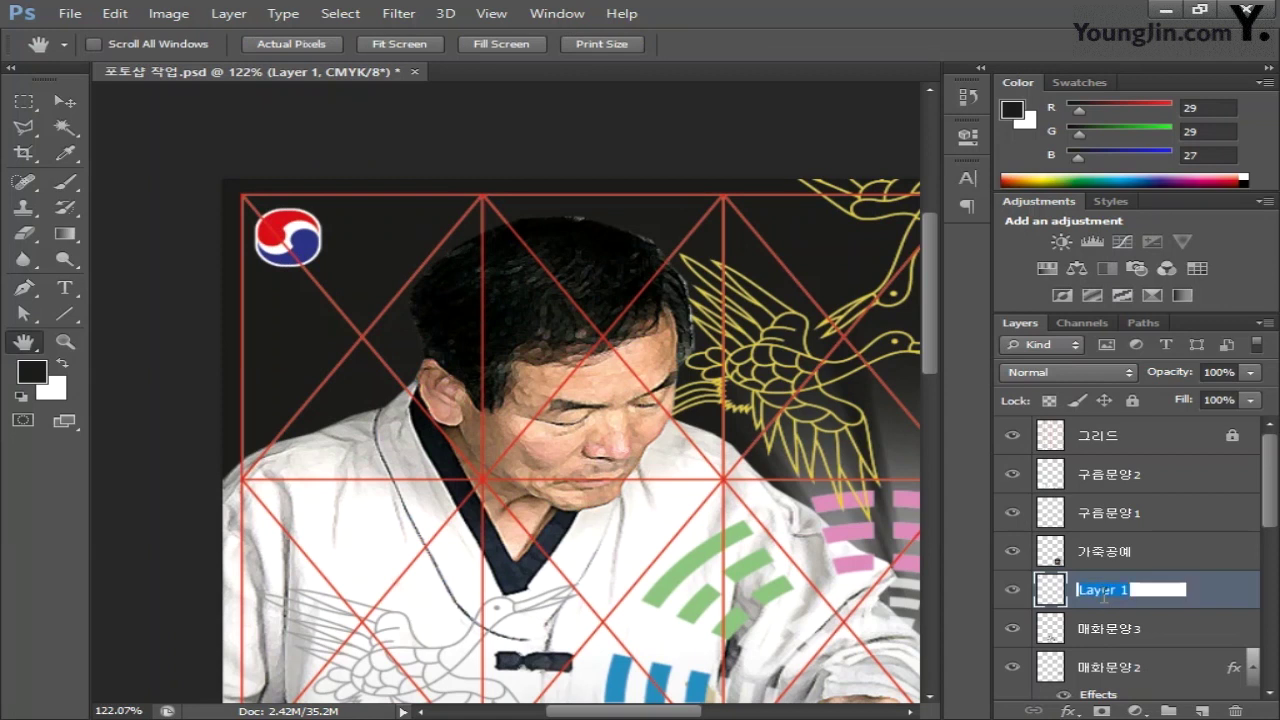
{"action": "type", "text": "태극로고"}
{"action": "key", "text": "Return"}
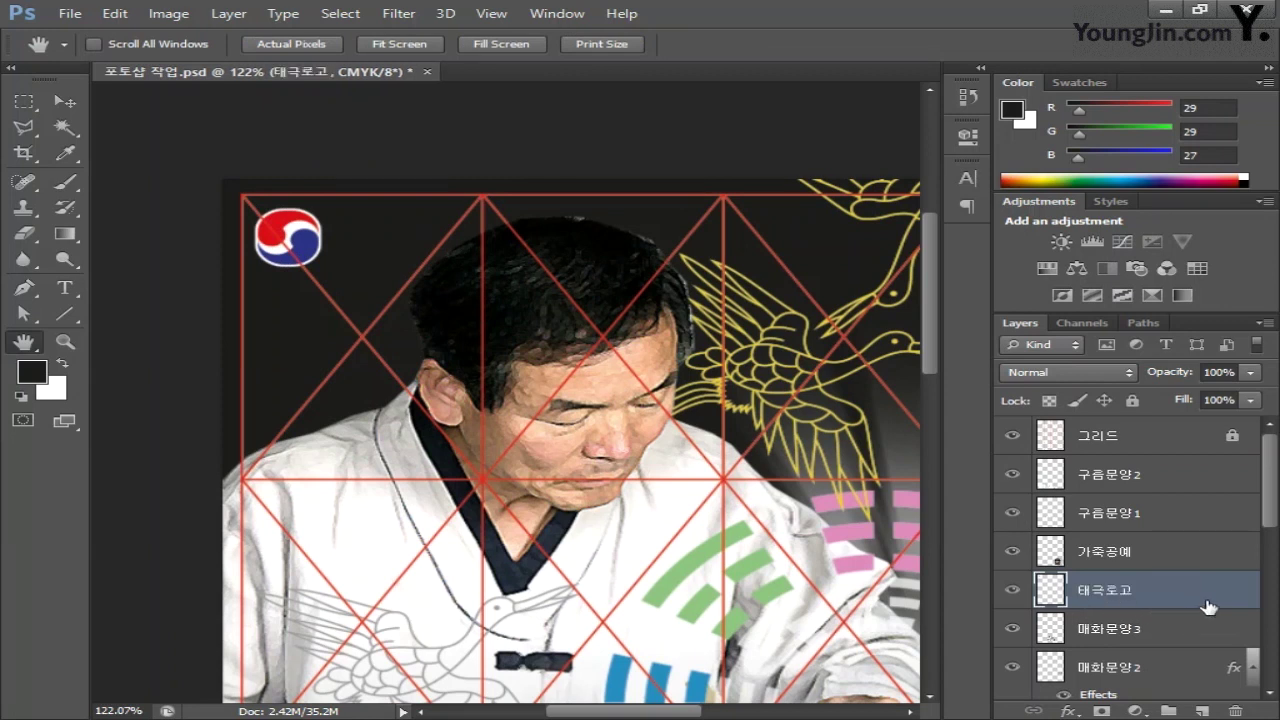
Step: Set the Horizontal Type tool's font to Adobe Gothic Std
{"action": "left_click", "coordinate": [66, 289]}
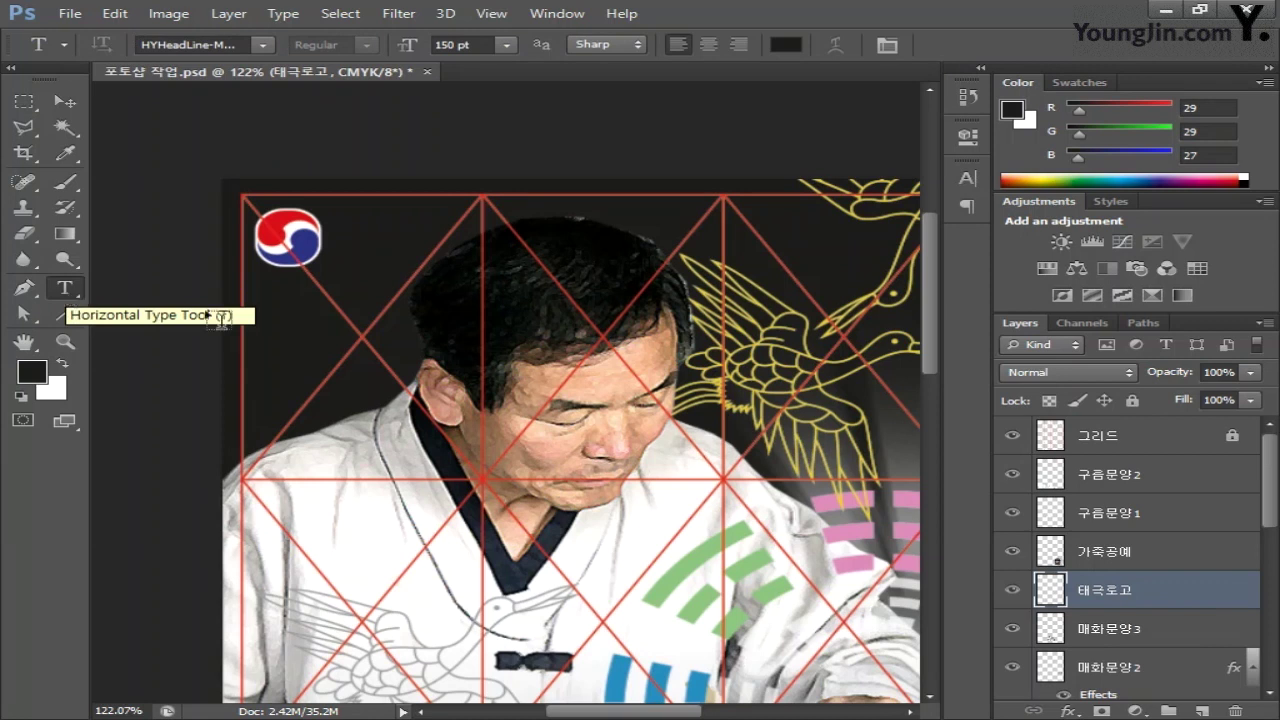
{"action": "left_click", "coordinate": [266, 47]}
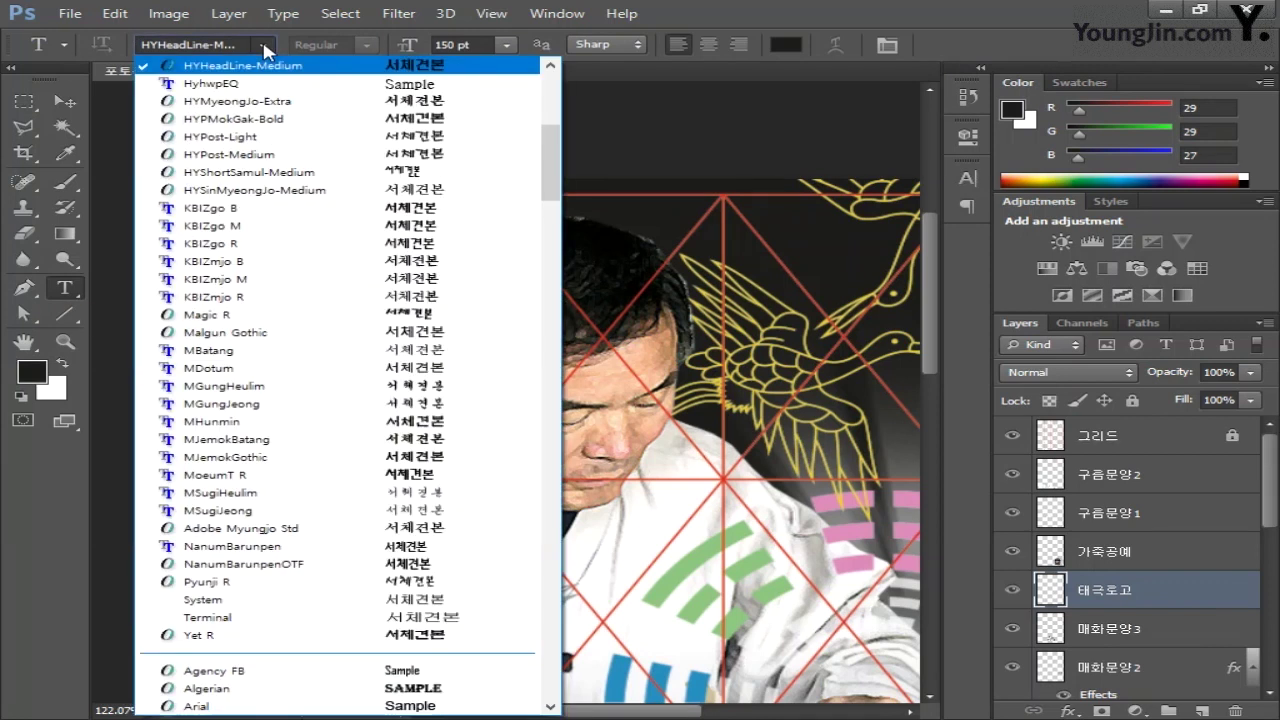
{"action": "scroll", "coordinate": [268, 300], "scroll_direction": "up", "scroll_amount": 8}
{"action": "left_click", "coordinate": [268, 212]}
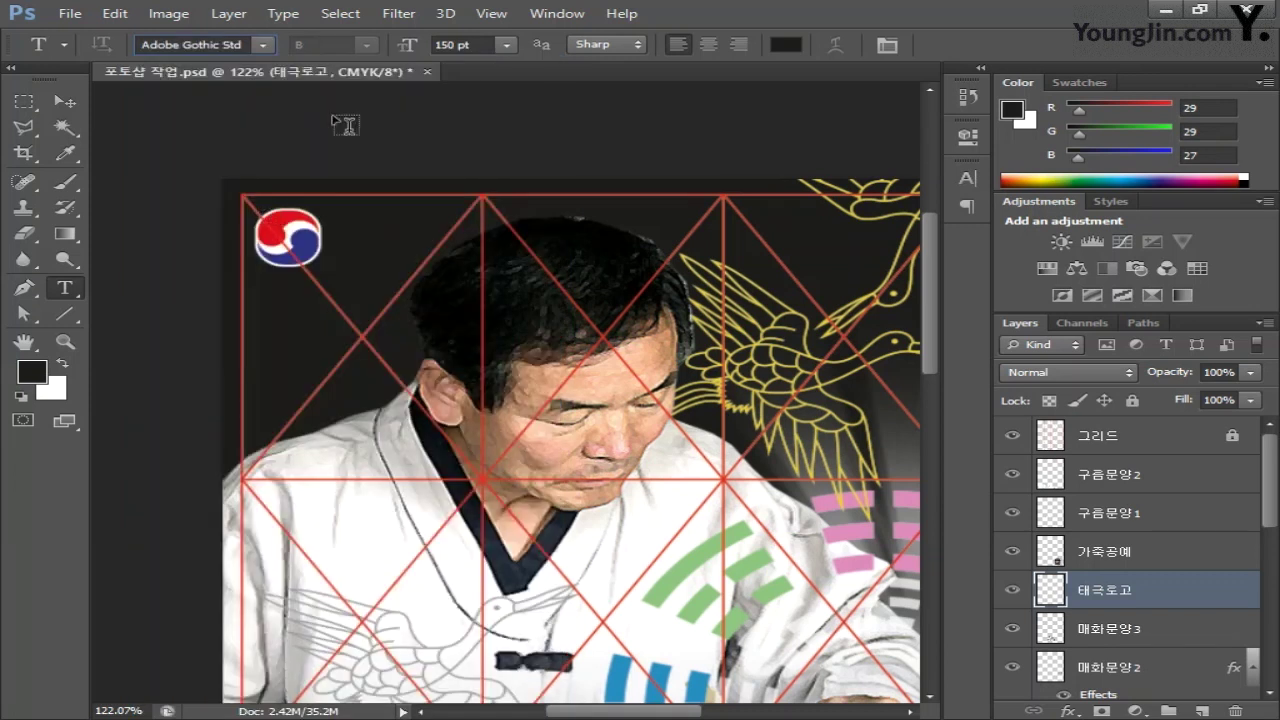
Step: Add the text 가죽칠가공연구소 at 18 pt beside the taegeuk emblem
{"action": "left_click", "coordinate": [455, 45]}
{"action": "left_click", "coordinate": [506, 45]}
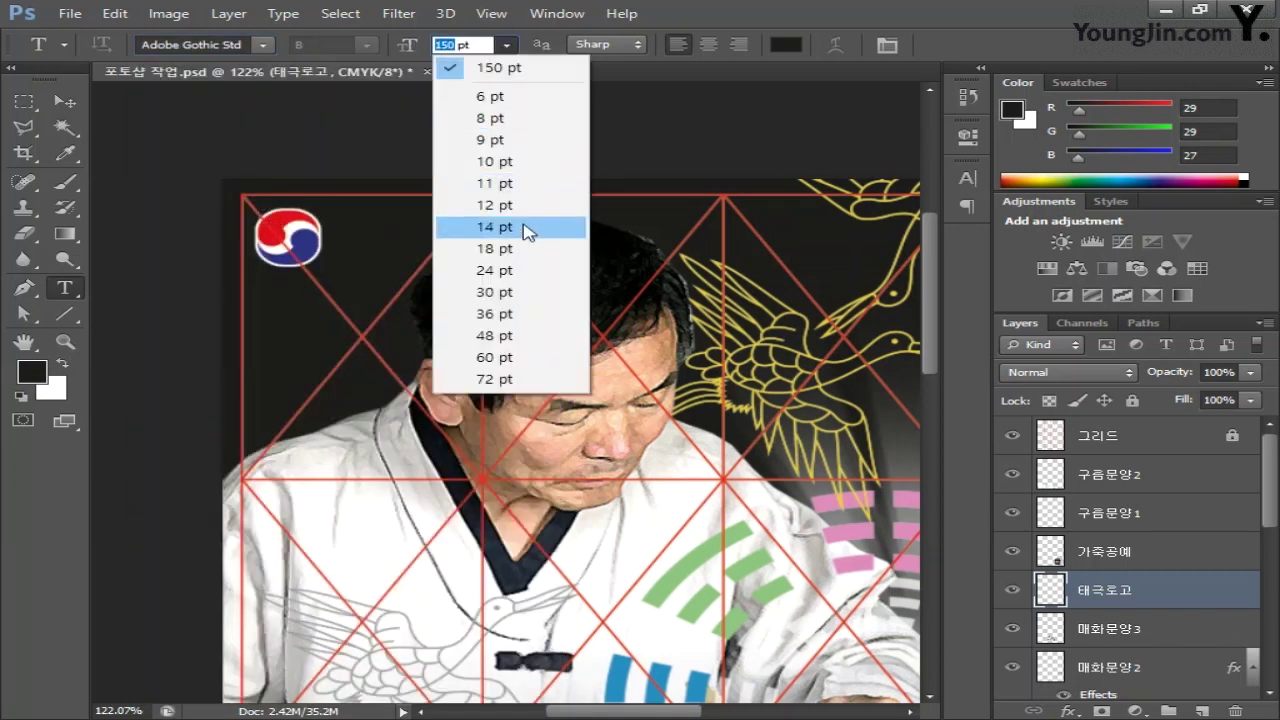
{"action": "left_click", "coordinate": [525, 248]}
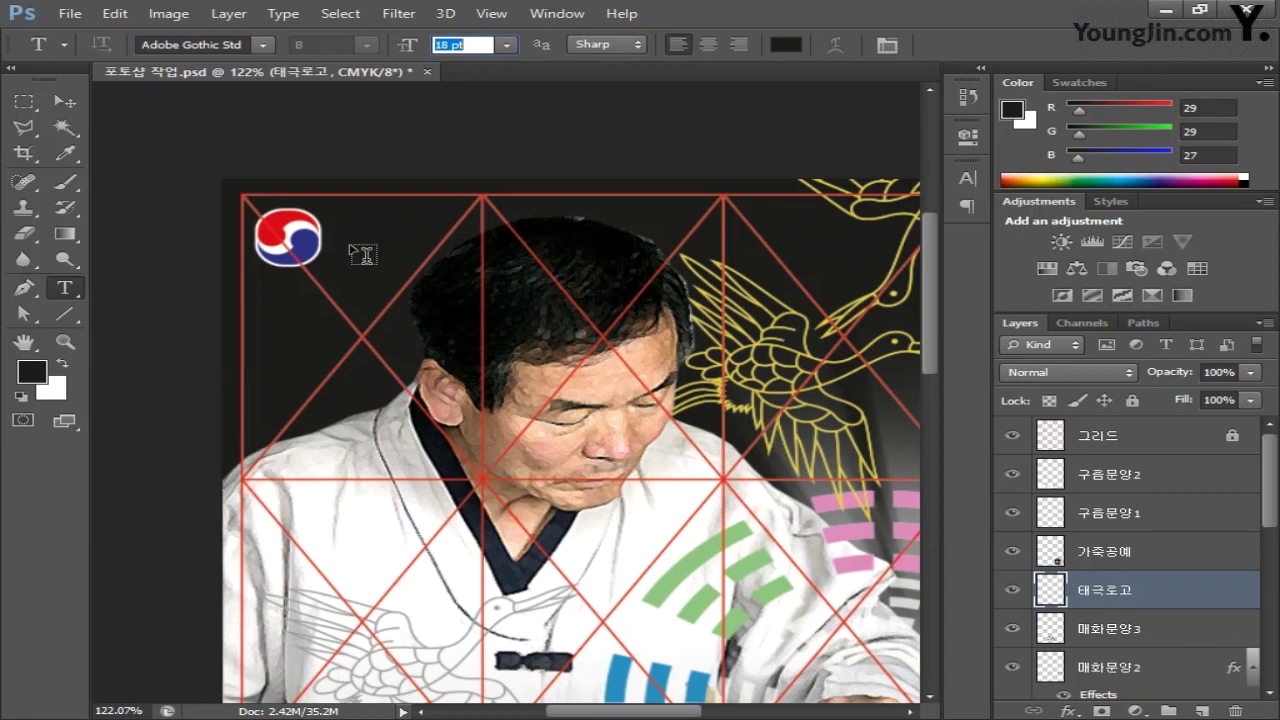
{"action": "left_click", "coordinate": [349, 243]}
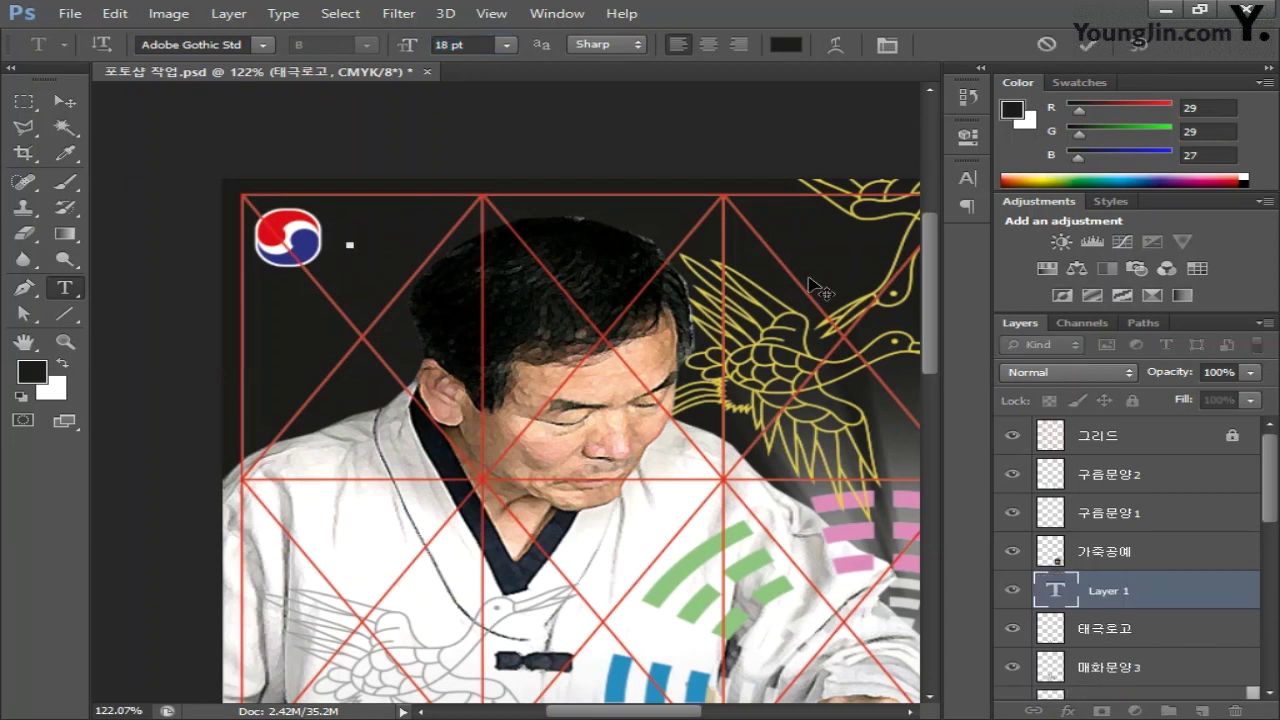
{"action": "type", "text": "한국가죽공예연구"}
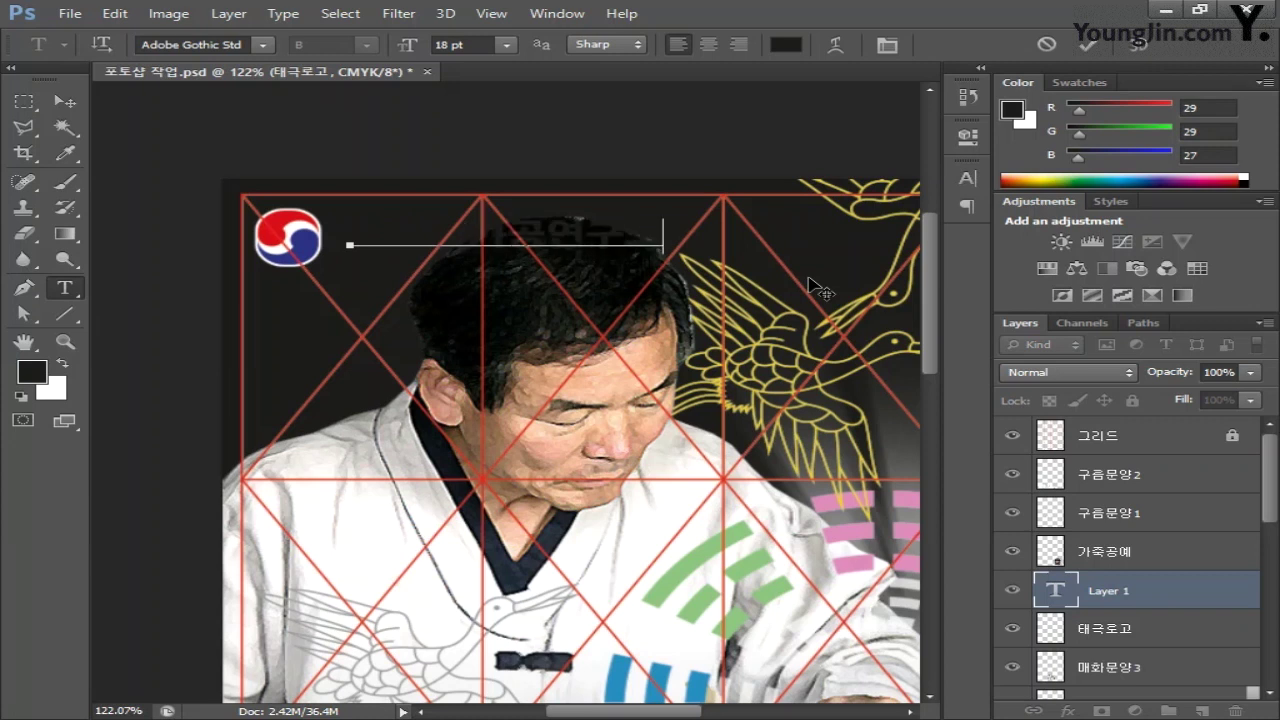
{"action": "left_click_drag", "start_coordinate": [660, 236], "coordinate": [329, 240]}
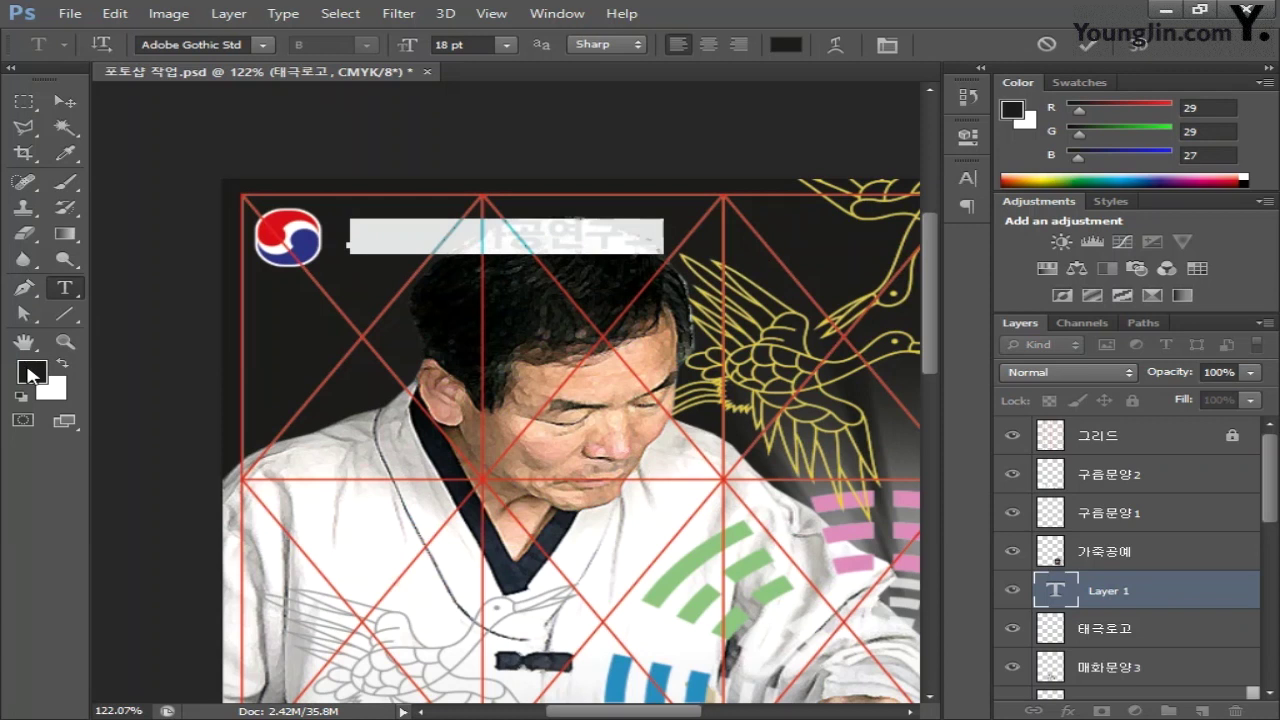
{"action": "left_click", "coordinate": [786, 44]}
{"action": "left_click", "coordinate": [790, 191]}
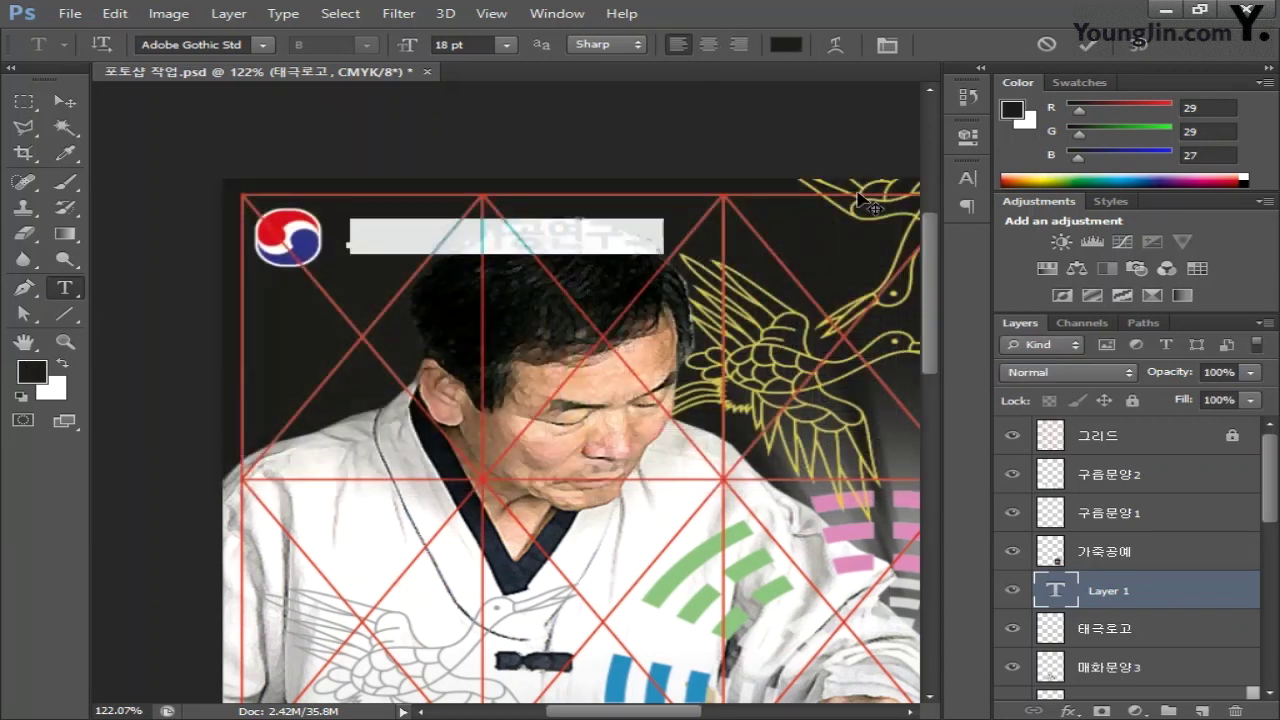
{"action": "left_click", "coordinate": [1232, 594]}
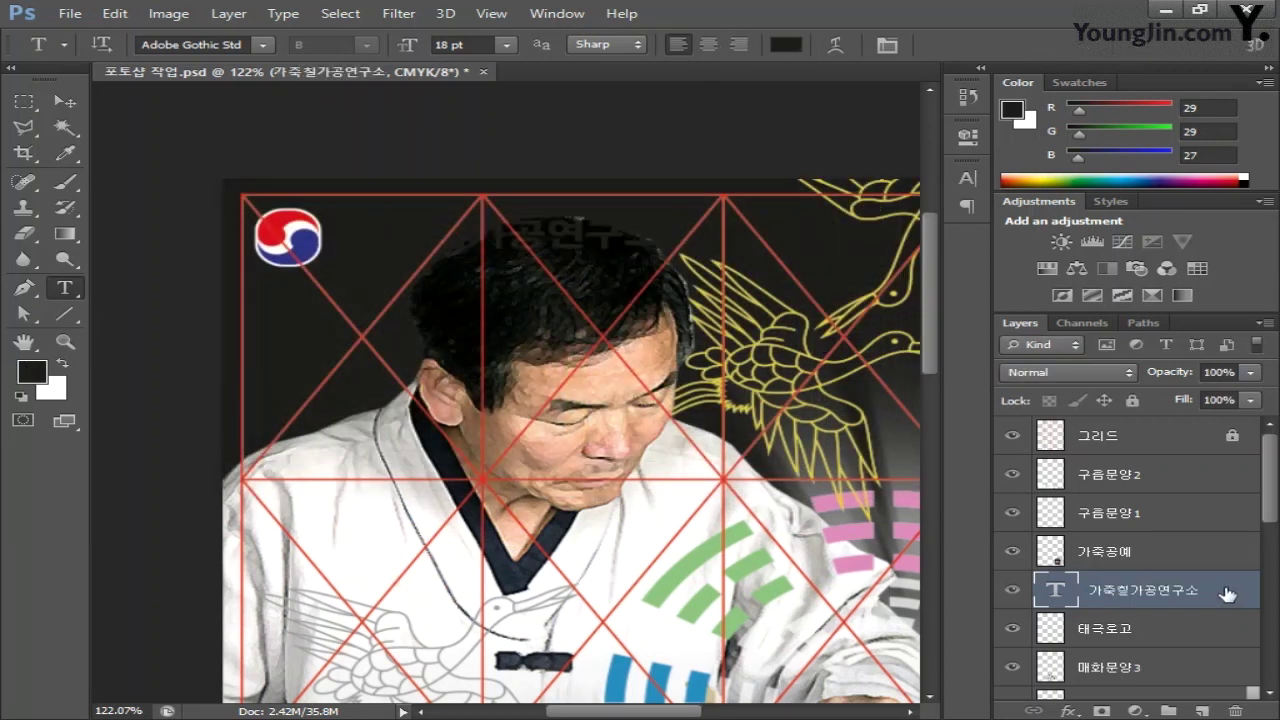
Step: Add a 2 px stroke positioned Outside to the 가죽칠가공연구소 text layer
{"action": "double_click", "coordinate": [1225, 594]}
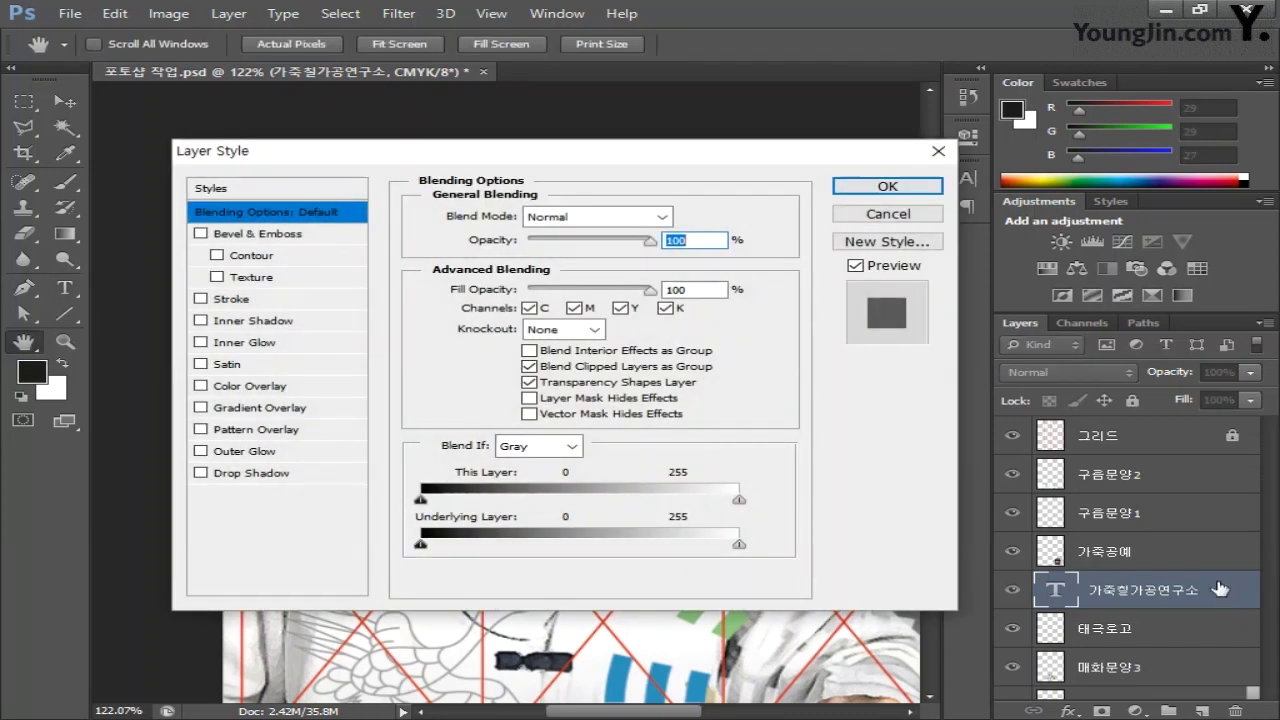
{"action": "left_click", "coordinate": [250, 302]}
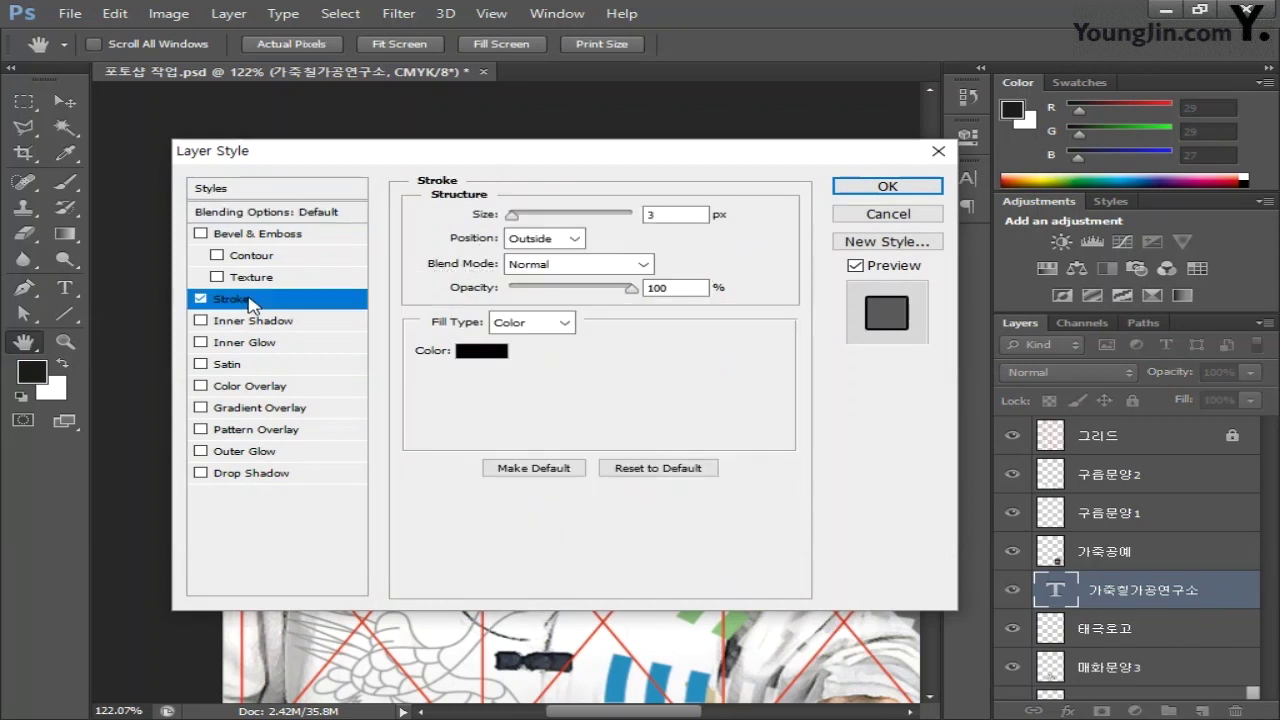
{"action": "double_click", "coordinate": [676, 214]}
{"action": "key", "text": "Down"}
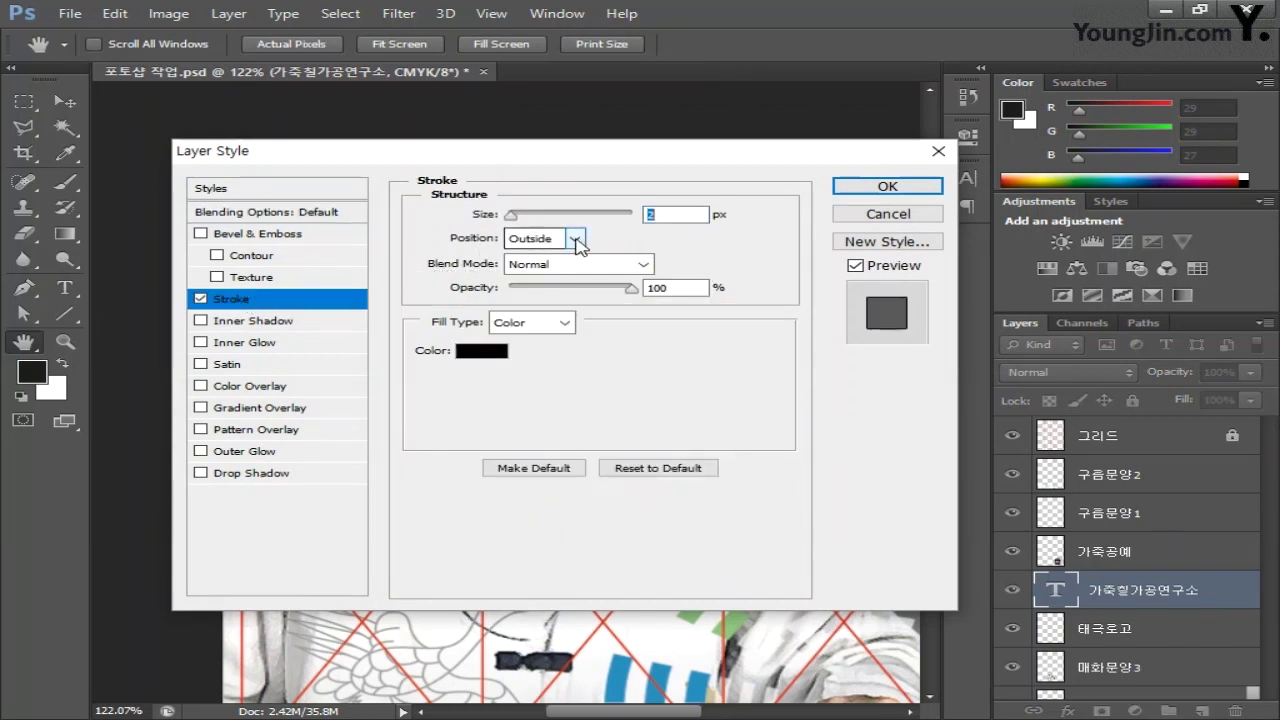
{"action": "left_click", "coordinate": [575, 239]}
{"action": "left_click", "coordinate": [555, 257]}
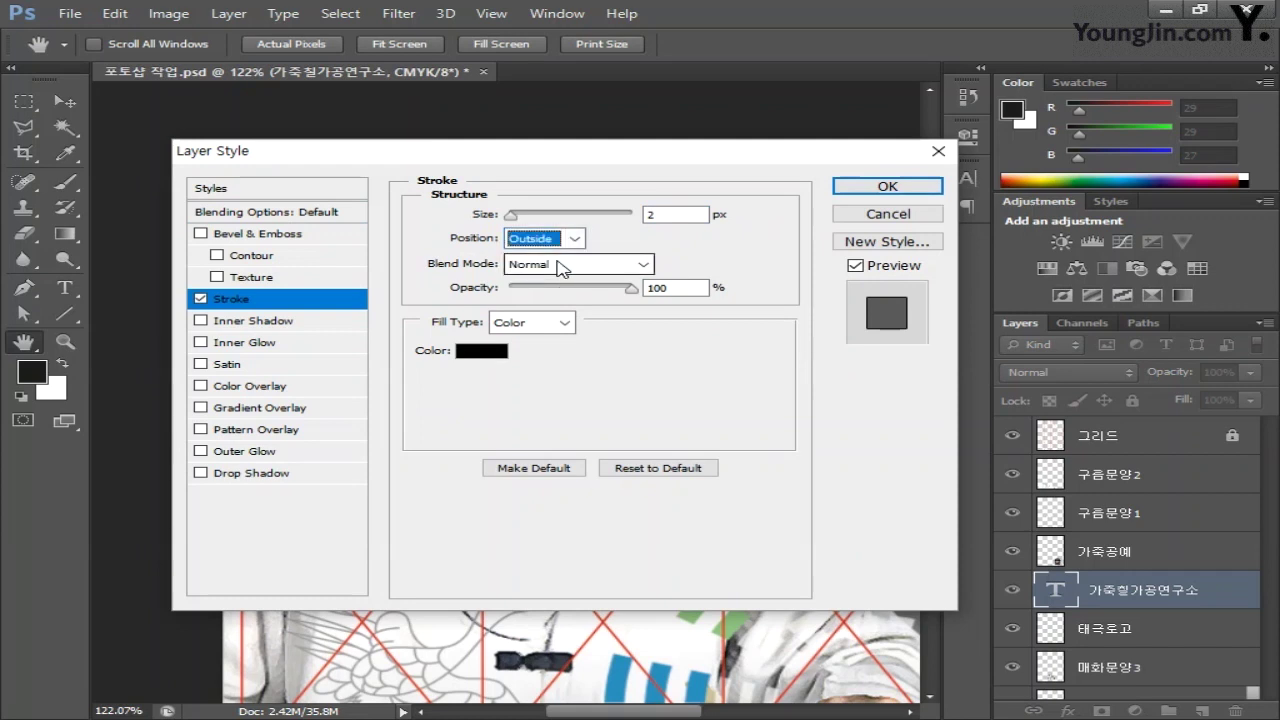
Step: Set the text stroke's colour to white with C, M, Y and K all at 0, and apply the layer style
{"action": "left_click", "coordinate": [482, 351]}
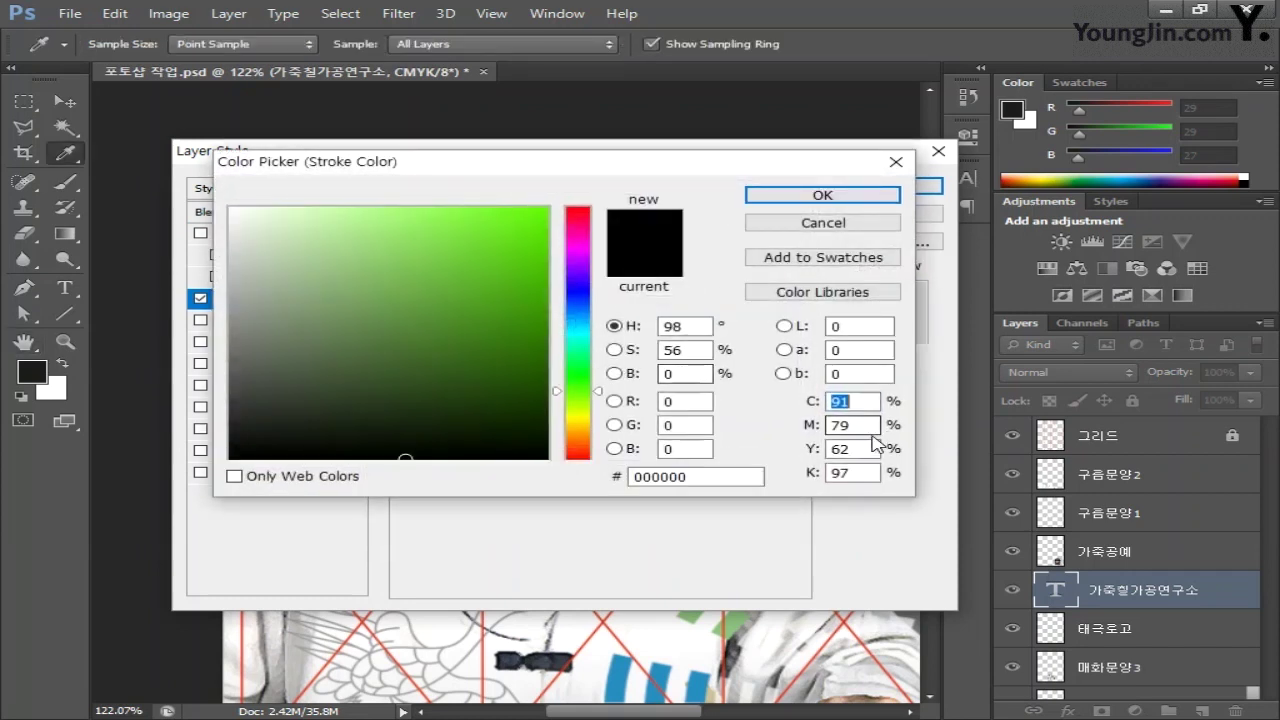
{"action": "type", "text": "0"}
{"action": "key", "text": "Tab"}
{"action": "type", "text": "0"}
{"action": "key", "text": "Tab"}
{"action": "type", "text": "0"}
{"action": "key", "text": "Tab"}
{"action": "type", "text": "0"}
{"action": "key", "text": "Return"}
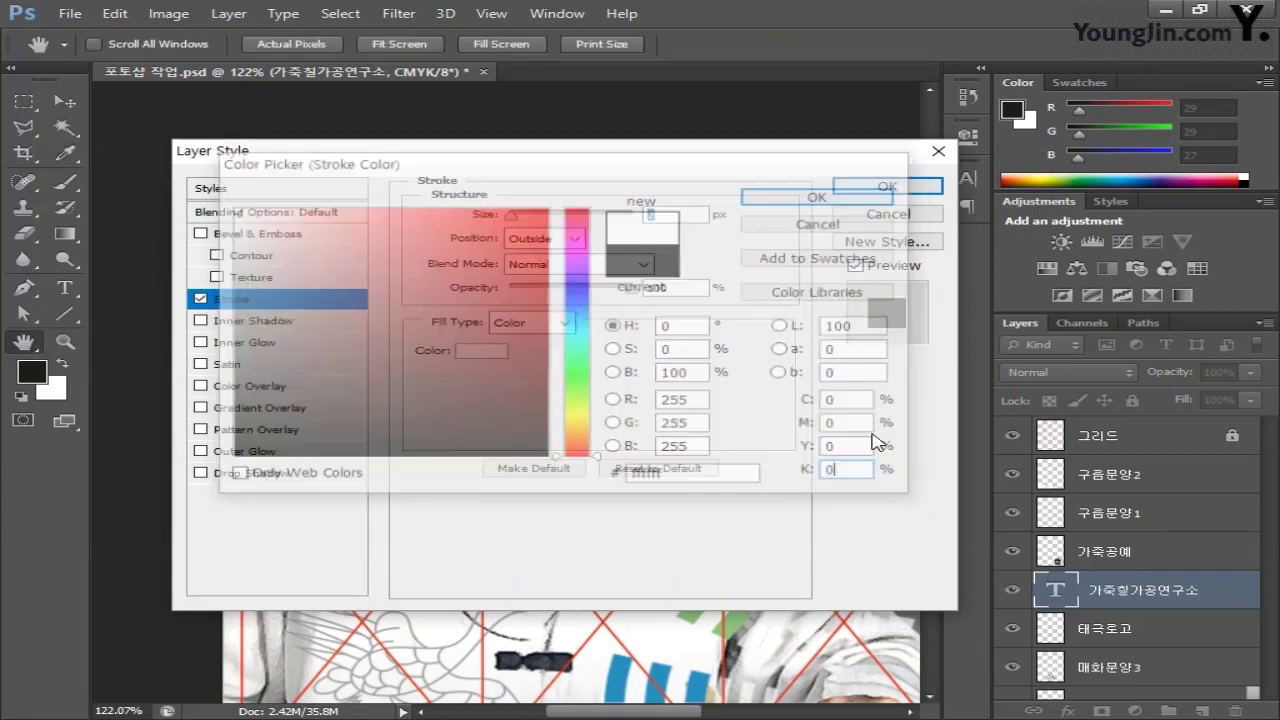
{"action": "left_click", "coordinate": [876, 187]}
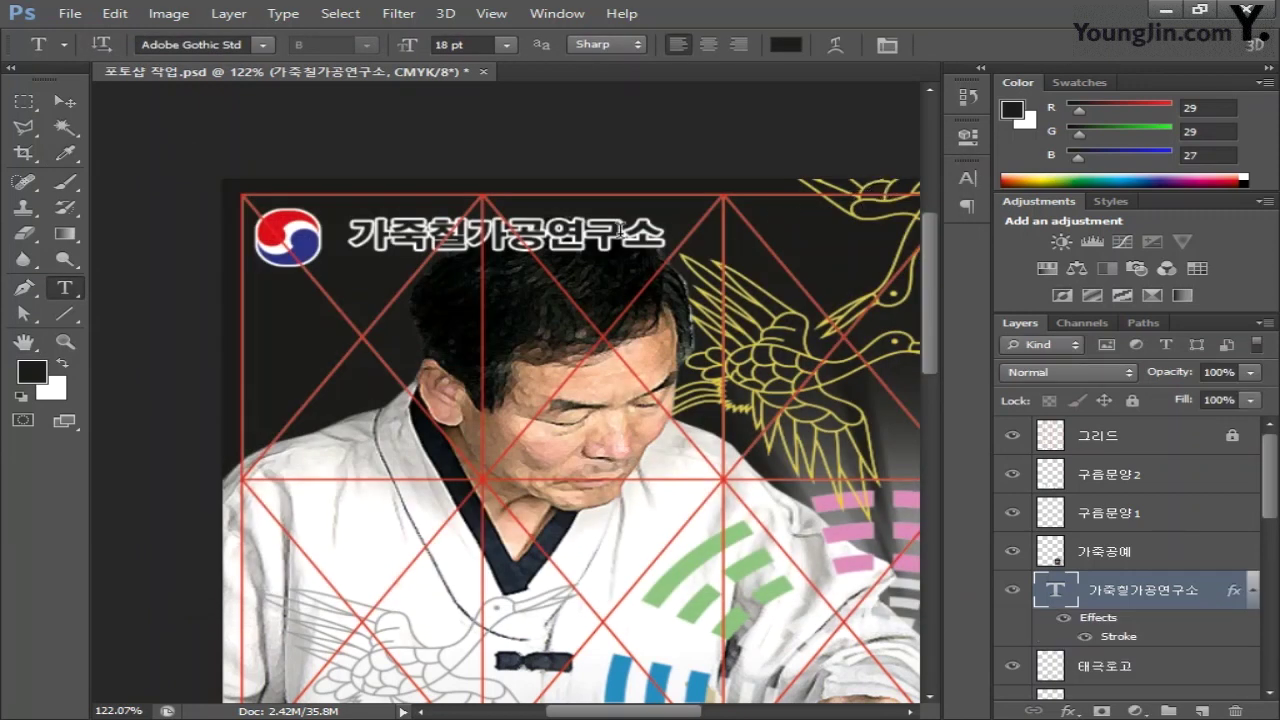
Step: Hide the 그리드 layer and save the document
{"action": "left_click", "coordinate": [64, 101]}
{"action": "key", "text": "h"}
{"action": "key", "text": "ctrl+0"}
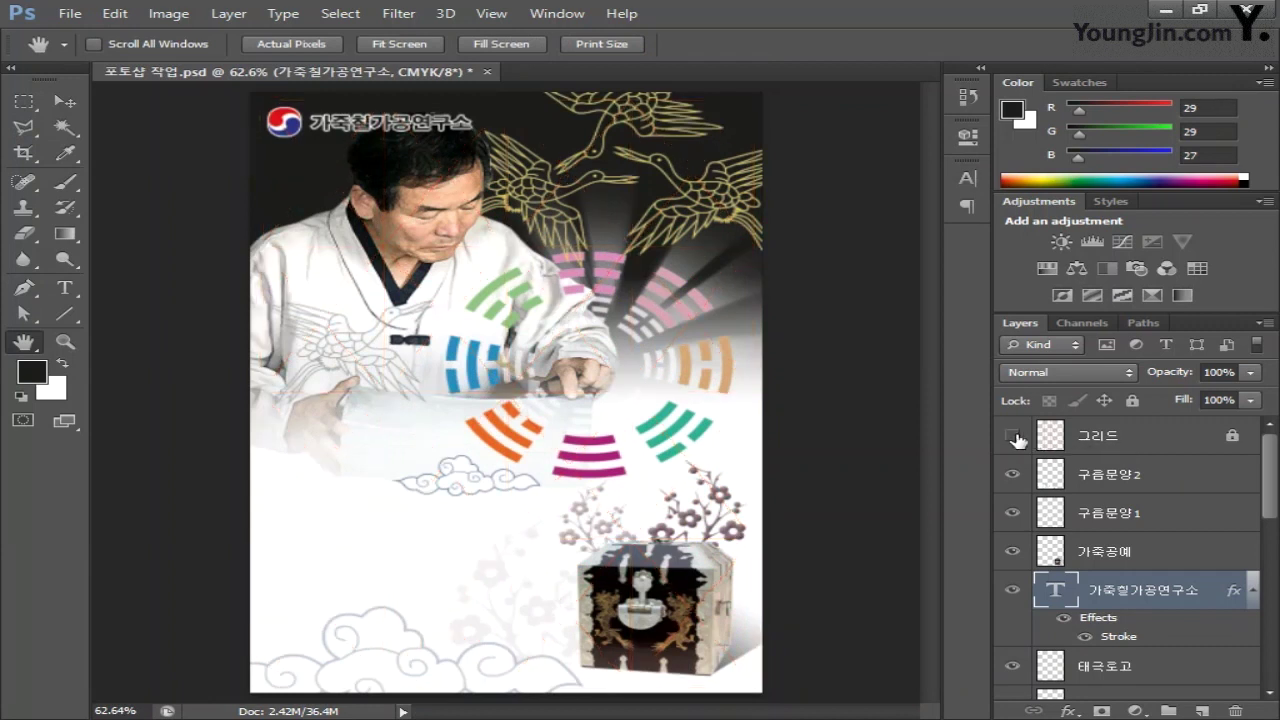
{"action": "key", "text": "ctrl+s"}
Step: Stamp all visible layers into a new layer above 구름문양2 and convert the document to RGB Color without flattening
{"action": "left_click", "coordinate": [1165, 482]}
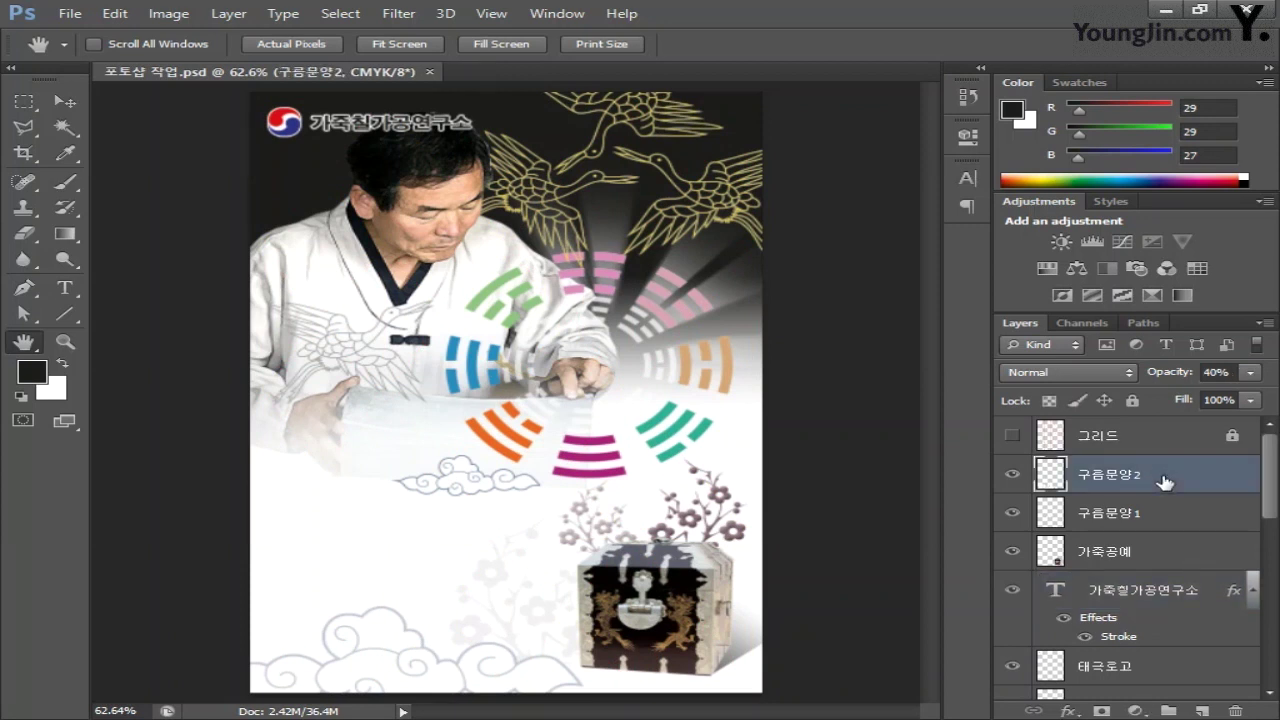
{"action": "key", "text": "ctrl+shift+alt+e"}
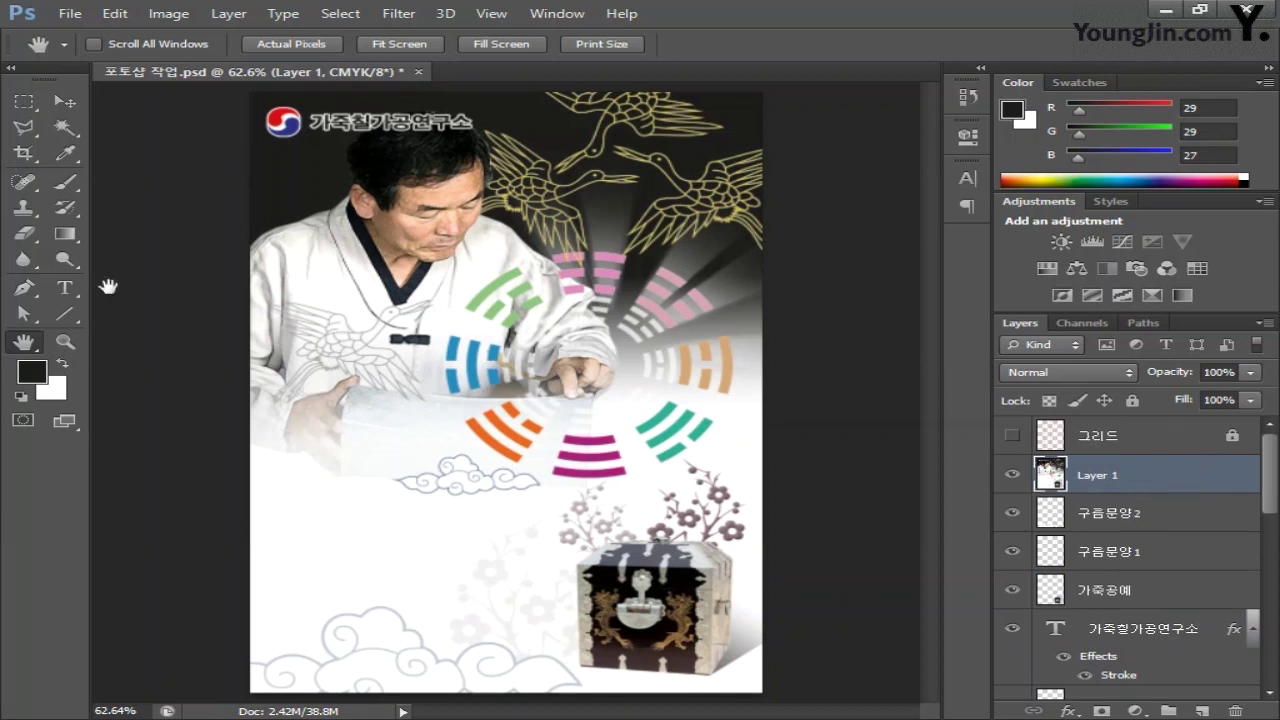
{"action": "left_click", "coordinate": [168, 13]}
{"action": "mouse_move", "coordinate": [212, 40]}
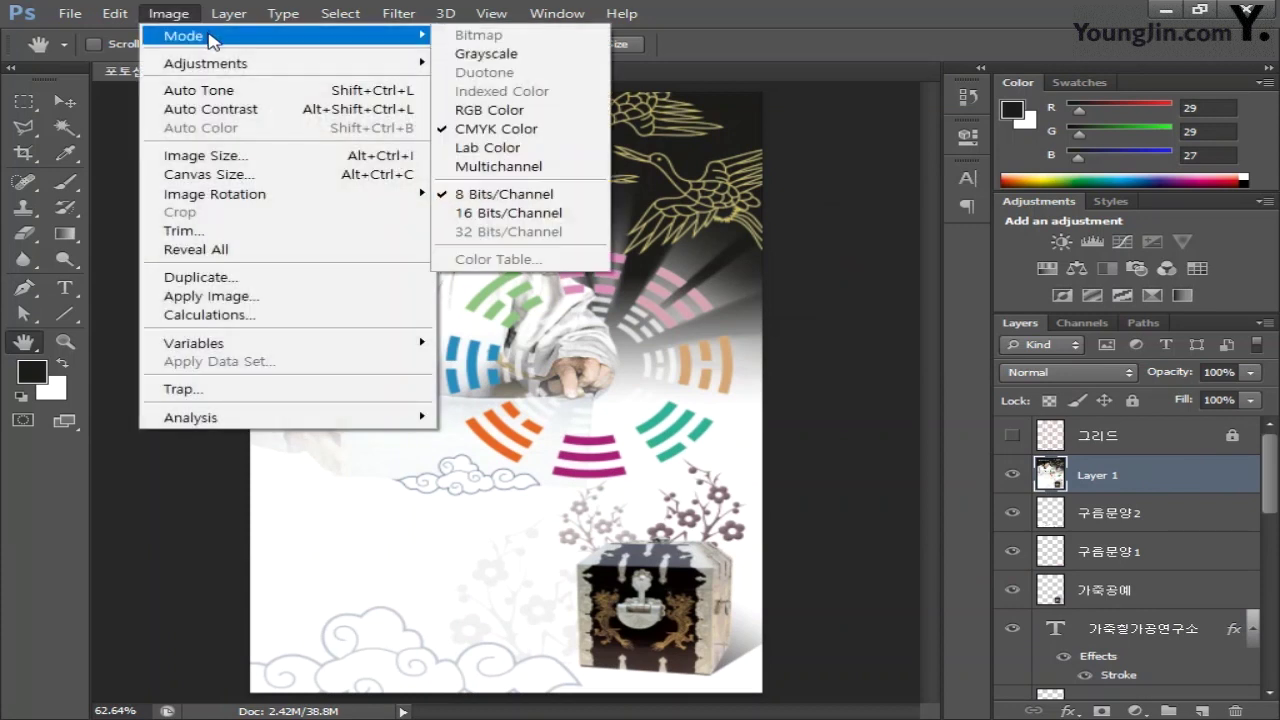
{"action": "left_click", "coordinate": [563, 112]}
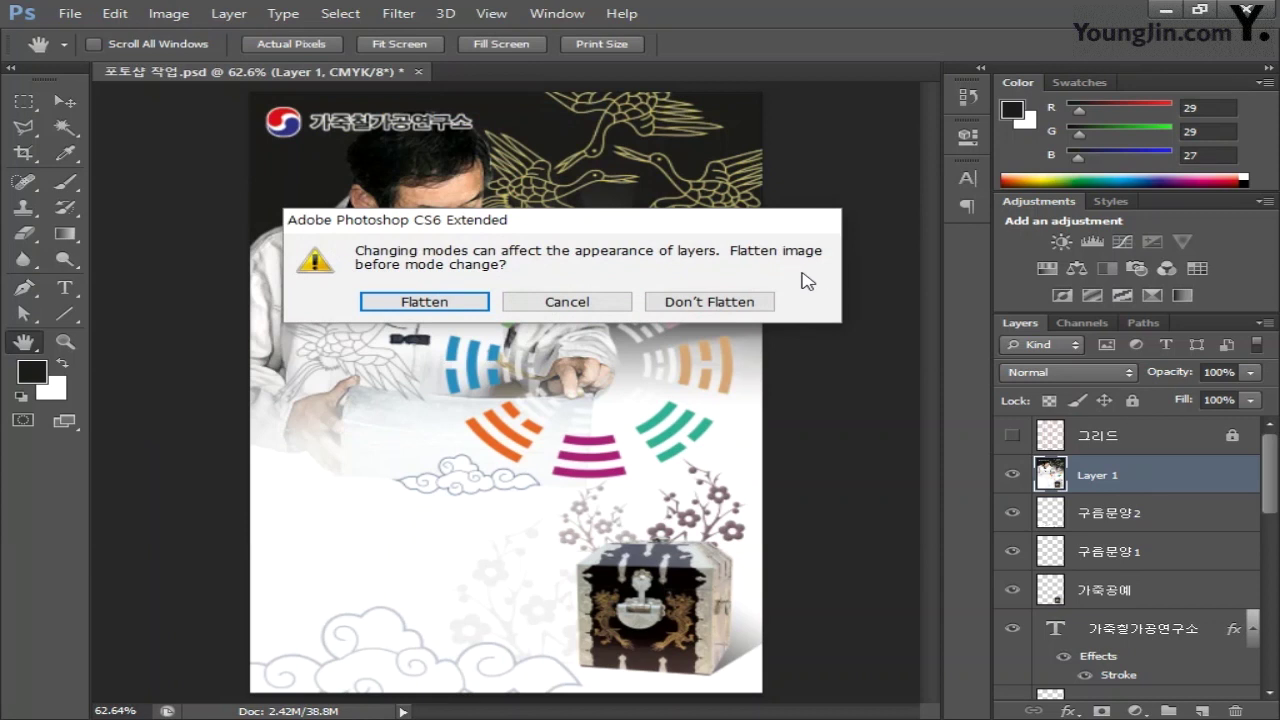
{"action": "left_click", "coordinate": [736, 303]}
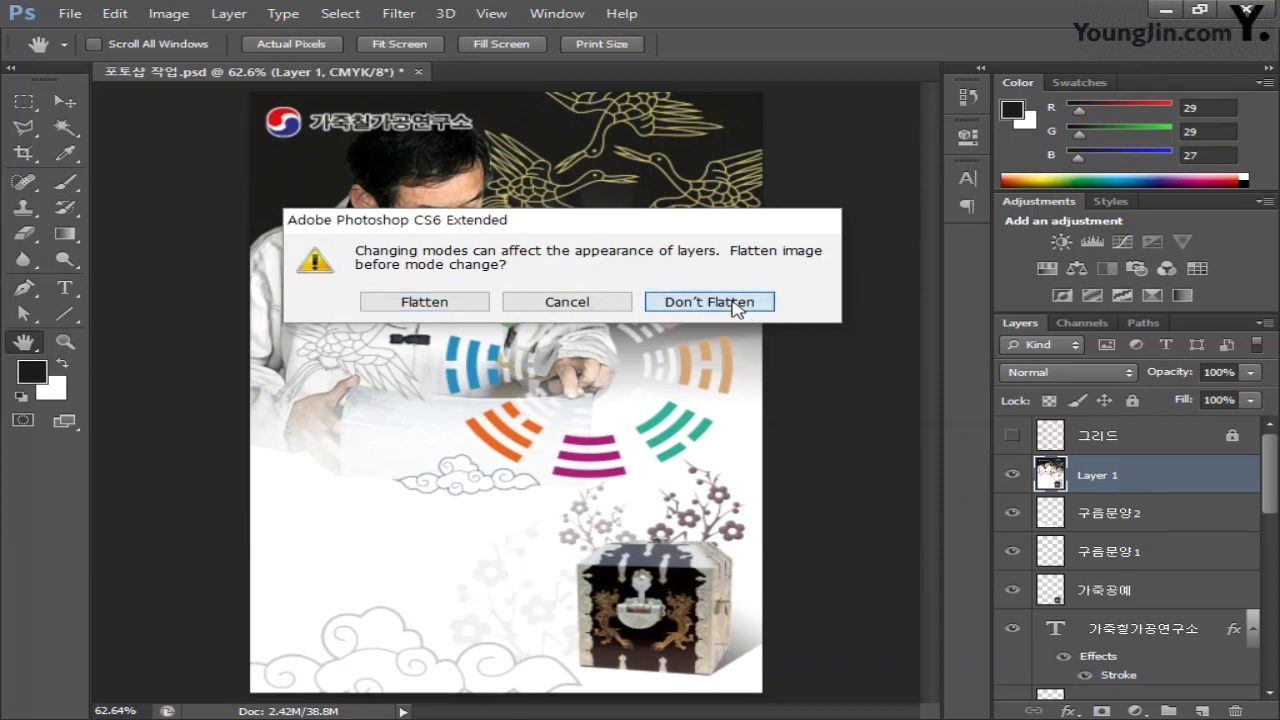
Step: Save a JPEG copy named 01 in the 작업 folder with Maximum quality 12 and the Baseline ("Standard") format
{"action": "left_click", "coordinate": [69, 13]}
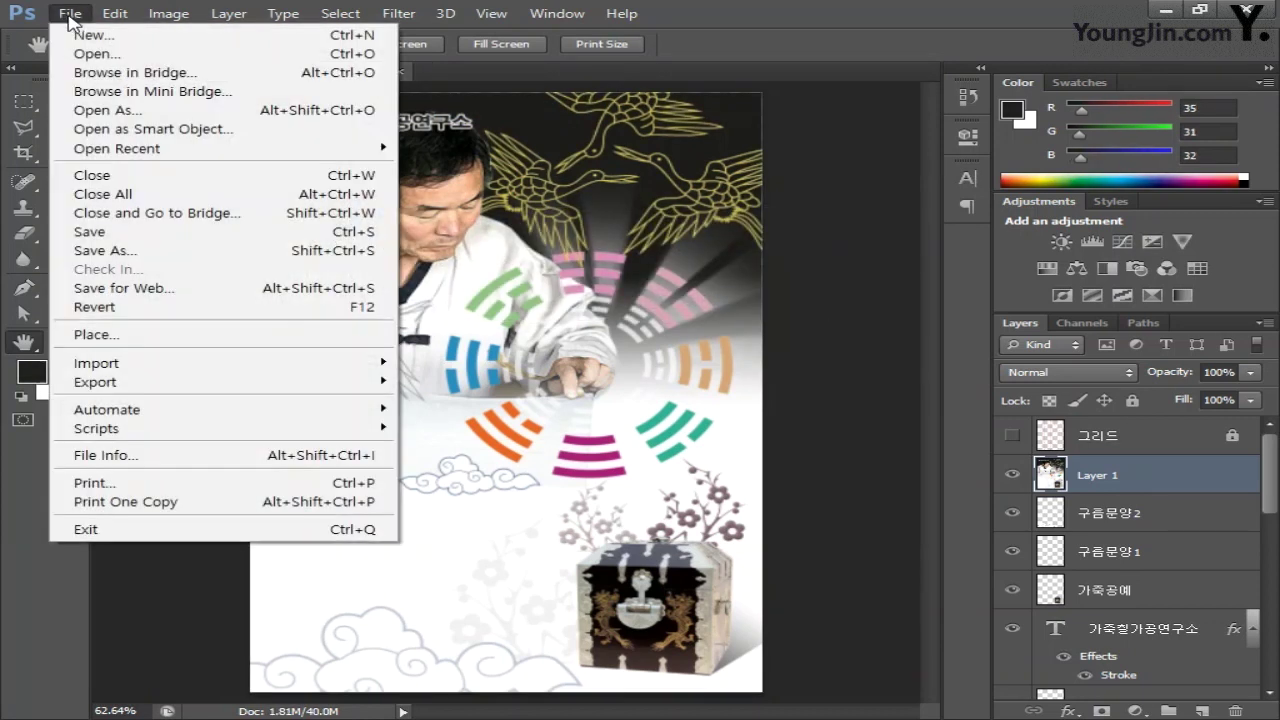
{"action": "left_click", "coordinate": [129, 251]}
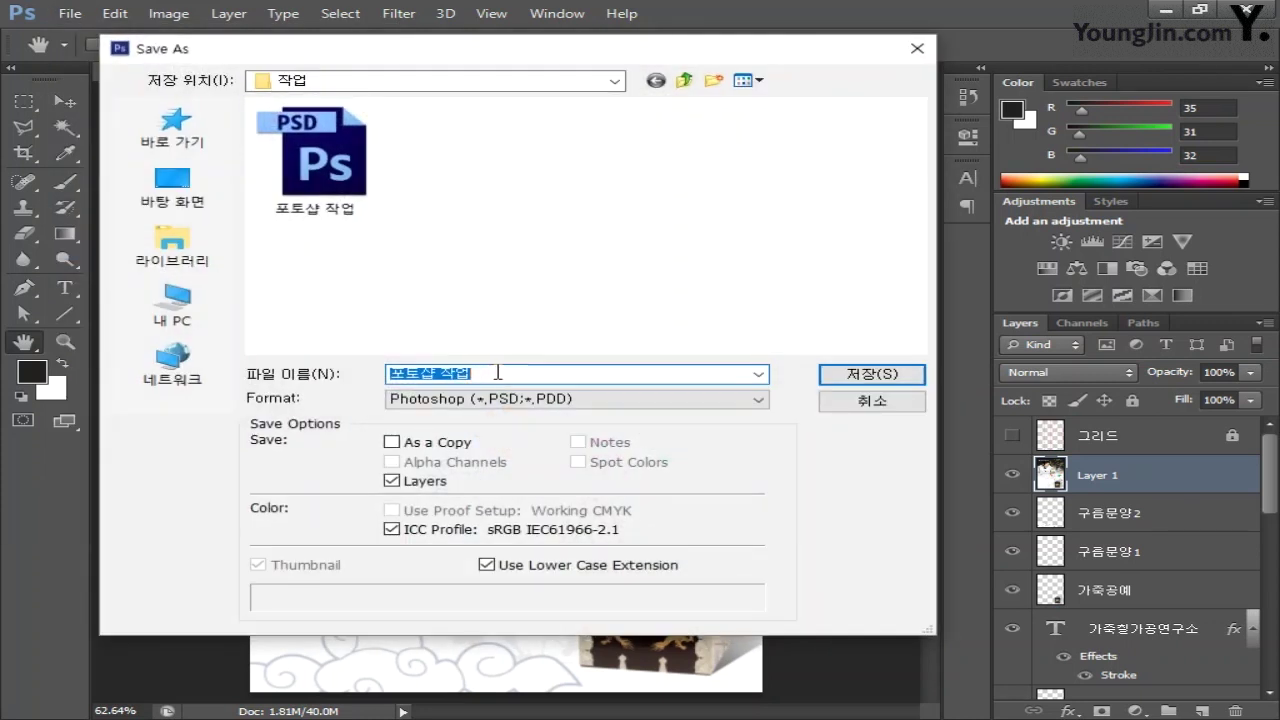
{"action": "type", "text": "01"}
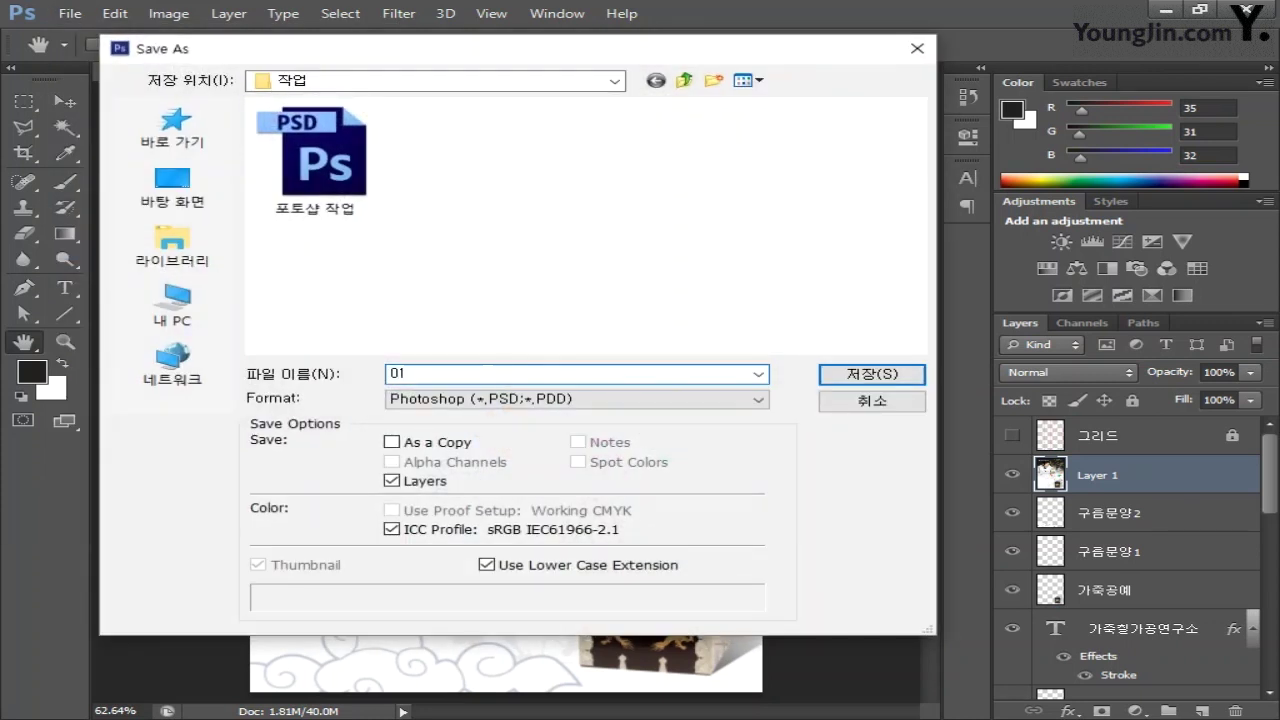
{"action": "left_click", "coordinate": [760, 399]}
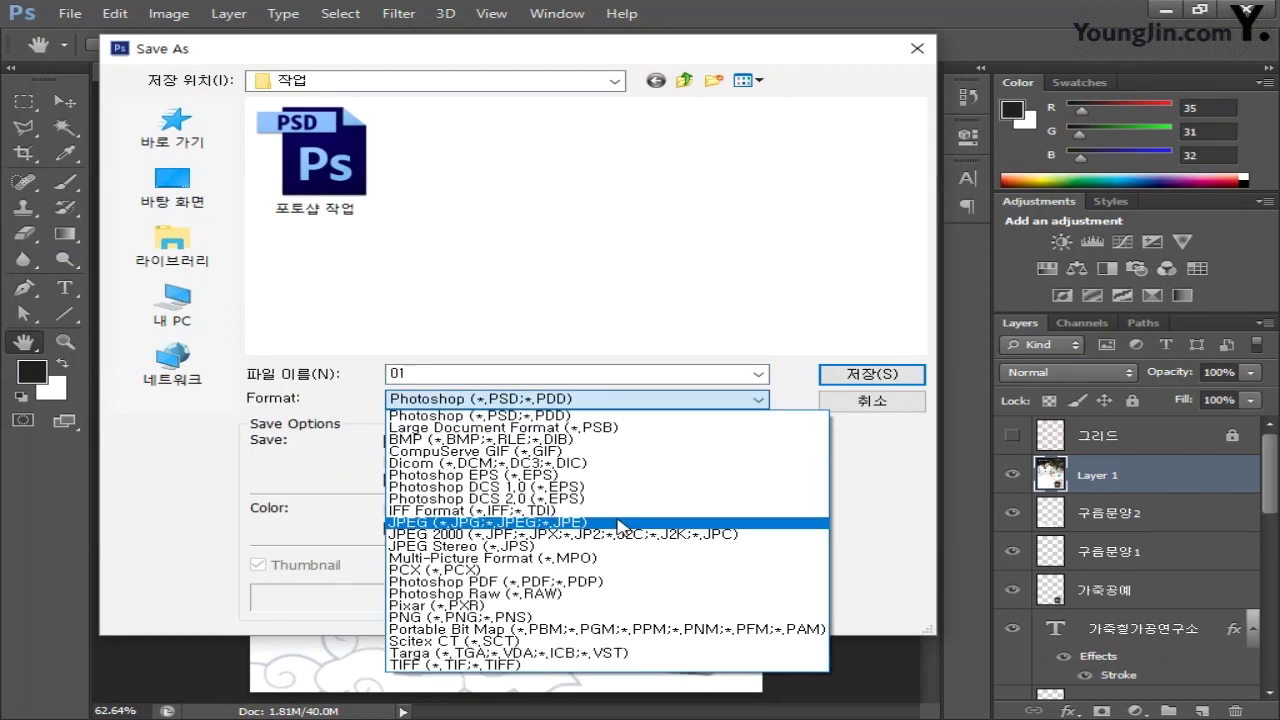
{"action": "left_click", "coordinate": [620, 523]}
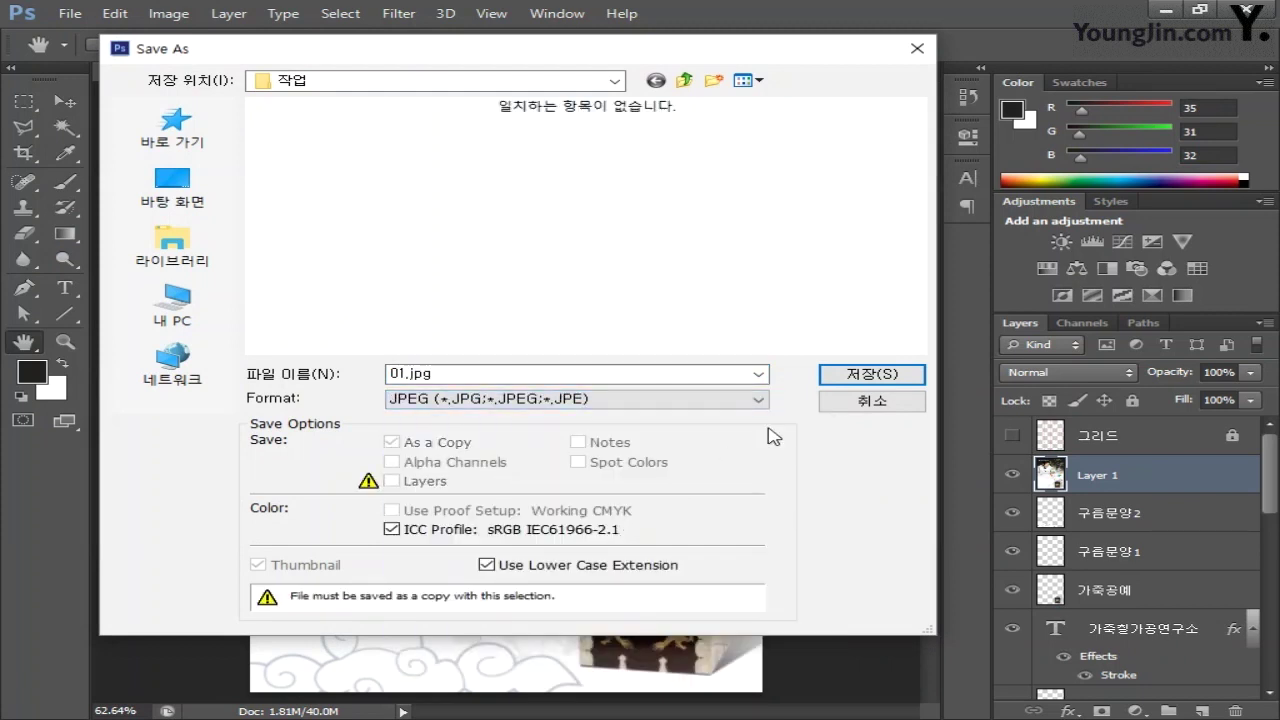
{"action": "left_click", "coordinate": [868, 375]}
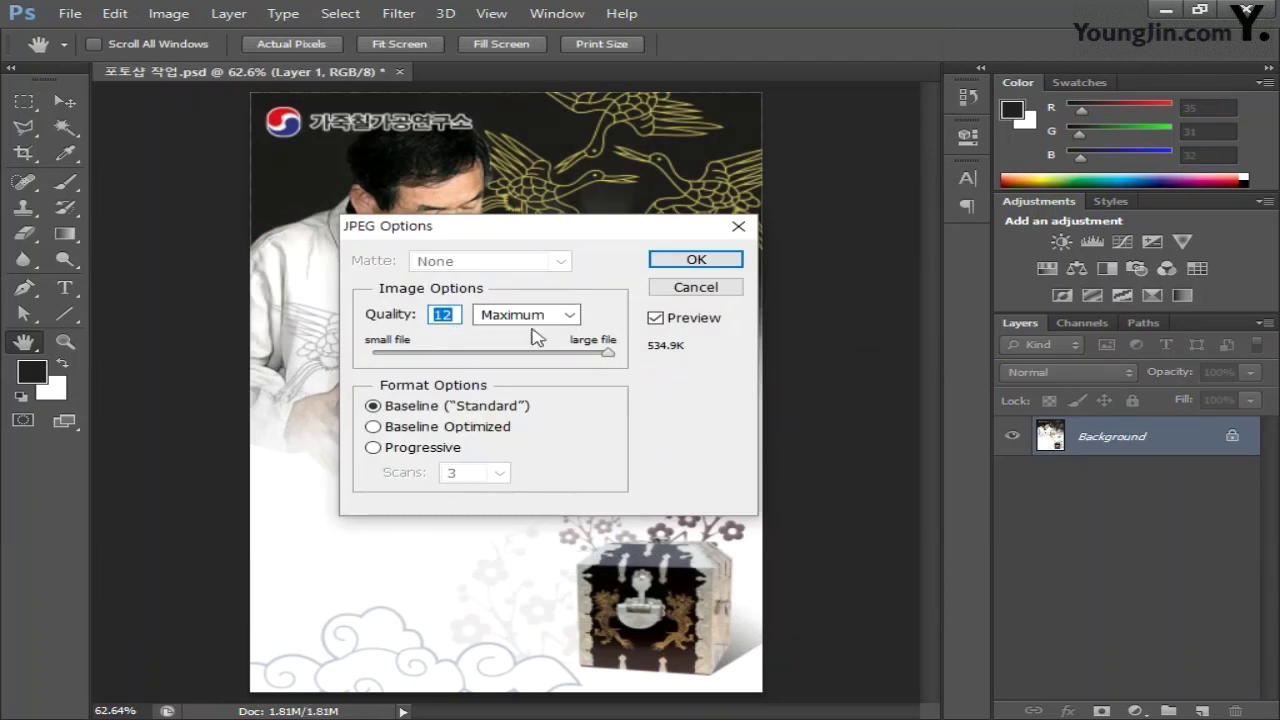
{"action": "left_click", "coordinate": [719, 262]}
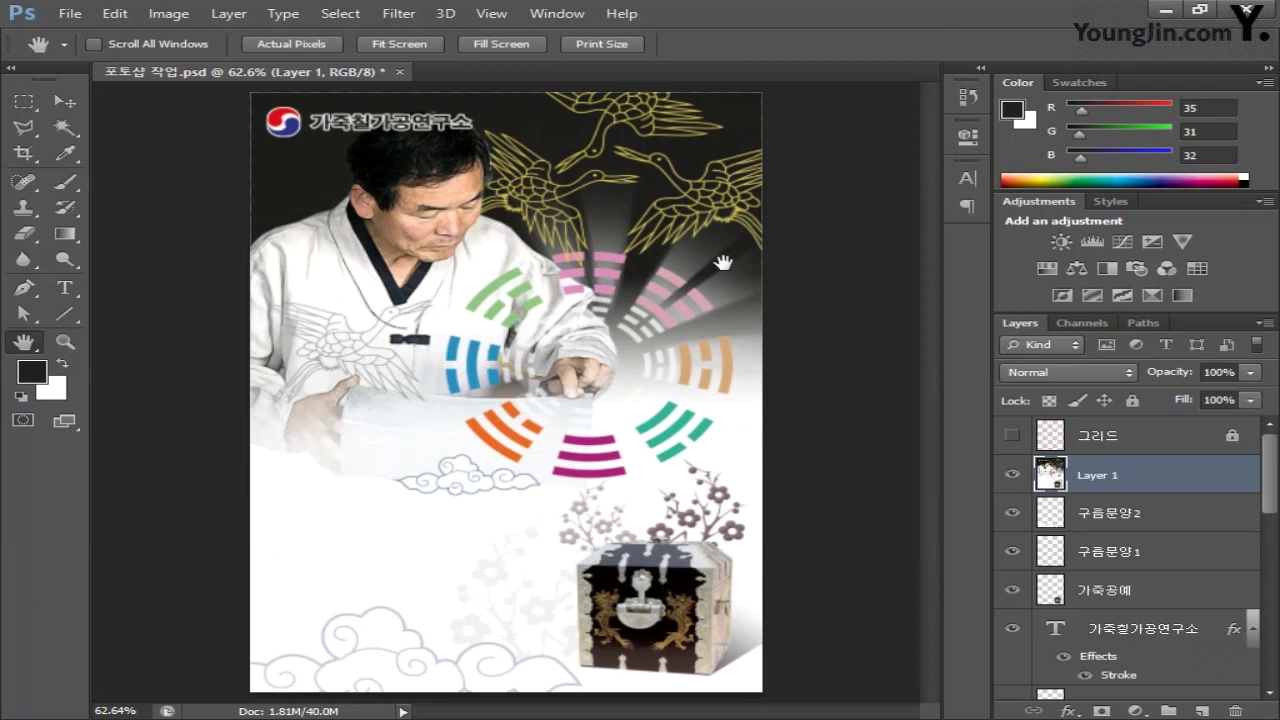